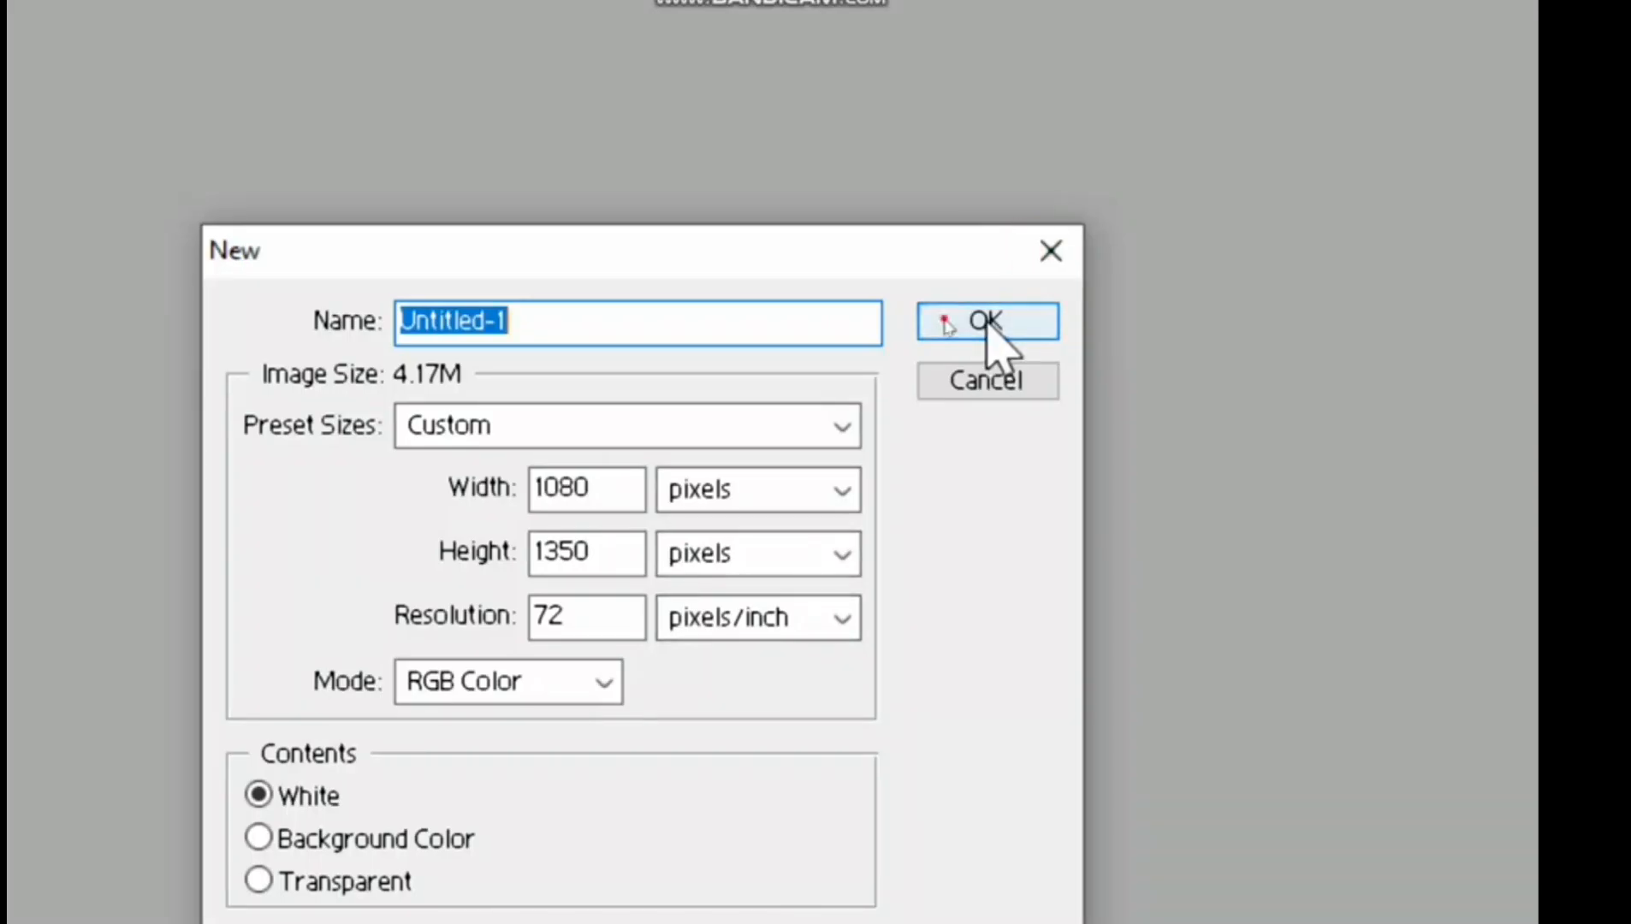
Create a white 1080 × 1350 pixel RGB document and set the Crop tool's size to 36 cm wide by 12 cm high.
left_click(944, 325)
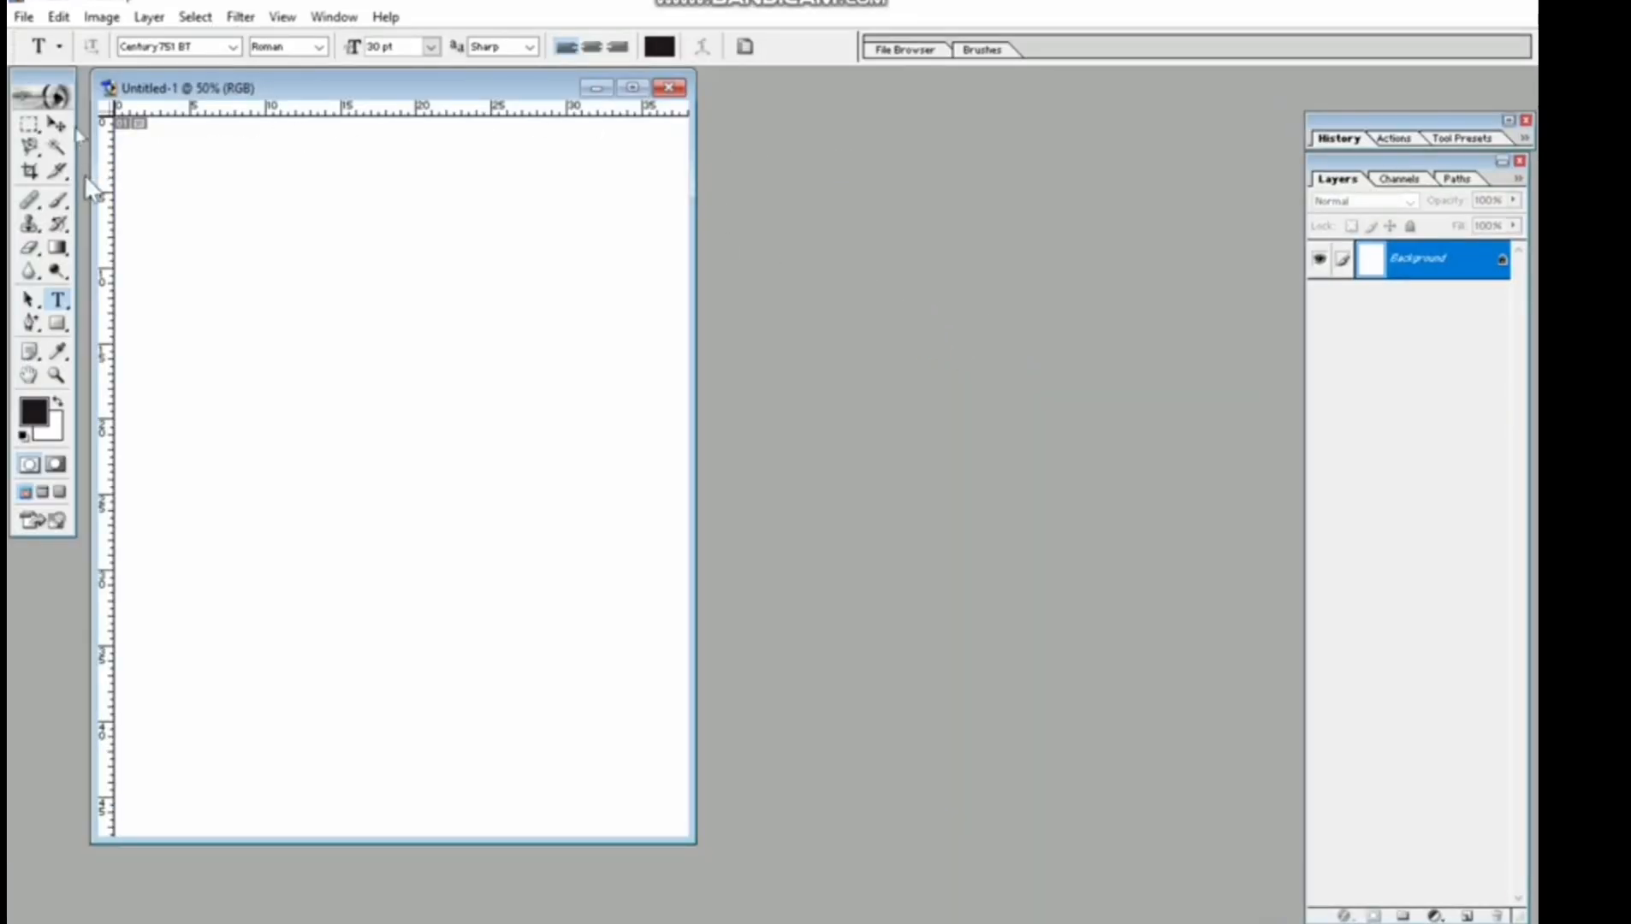
left_click(30, 172)
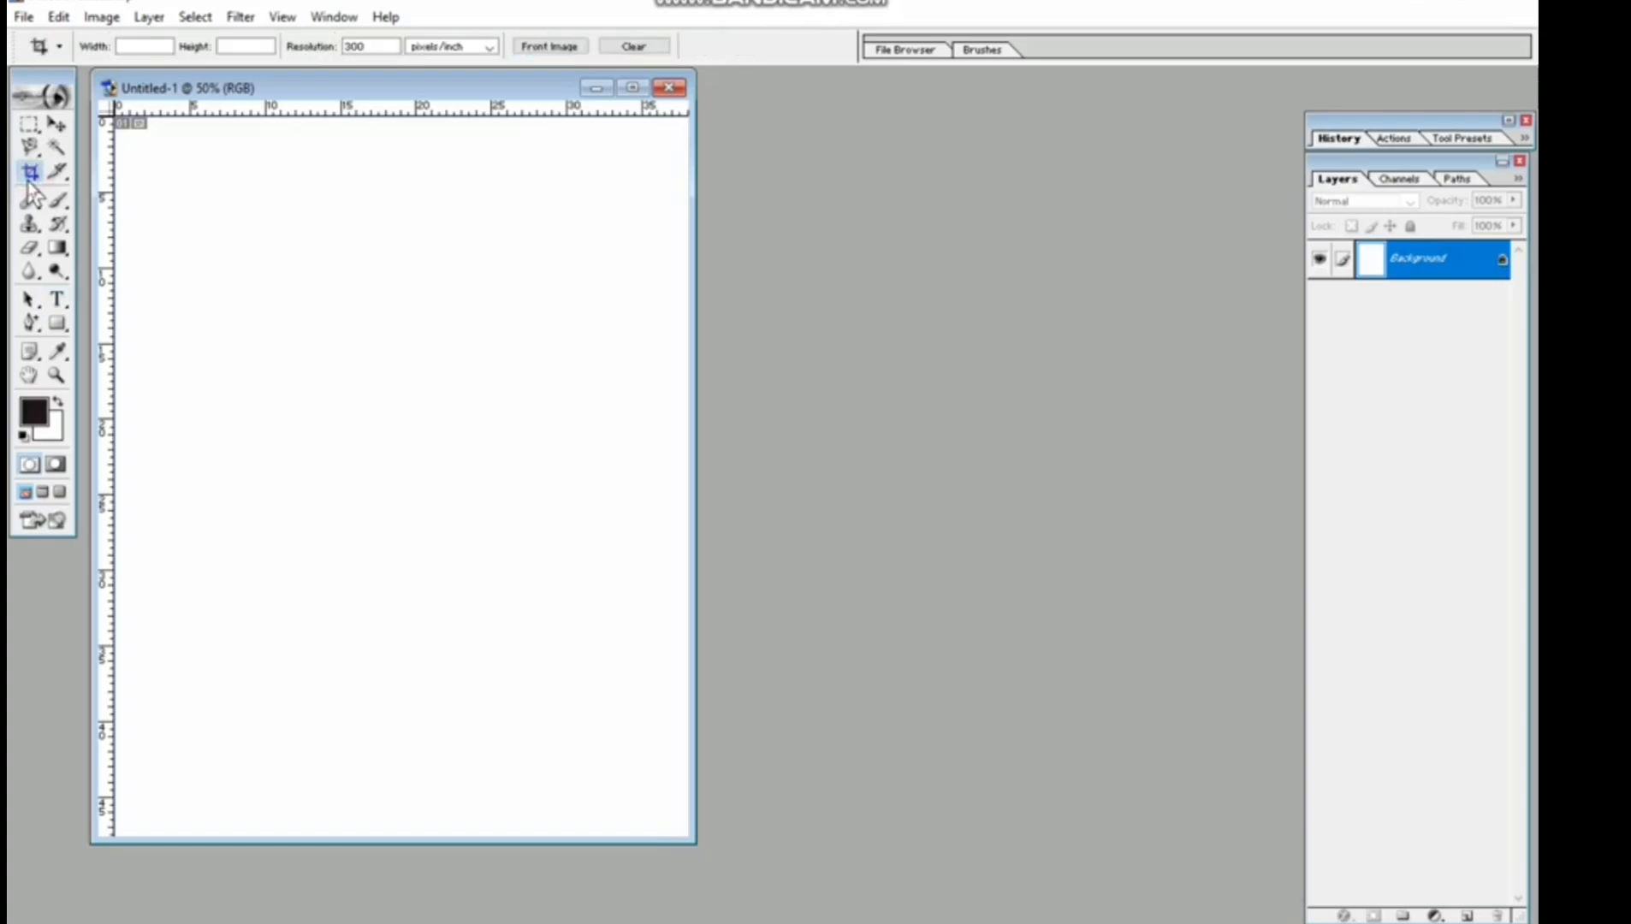
left_click(131, 47)
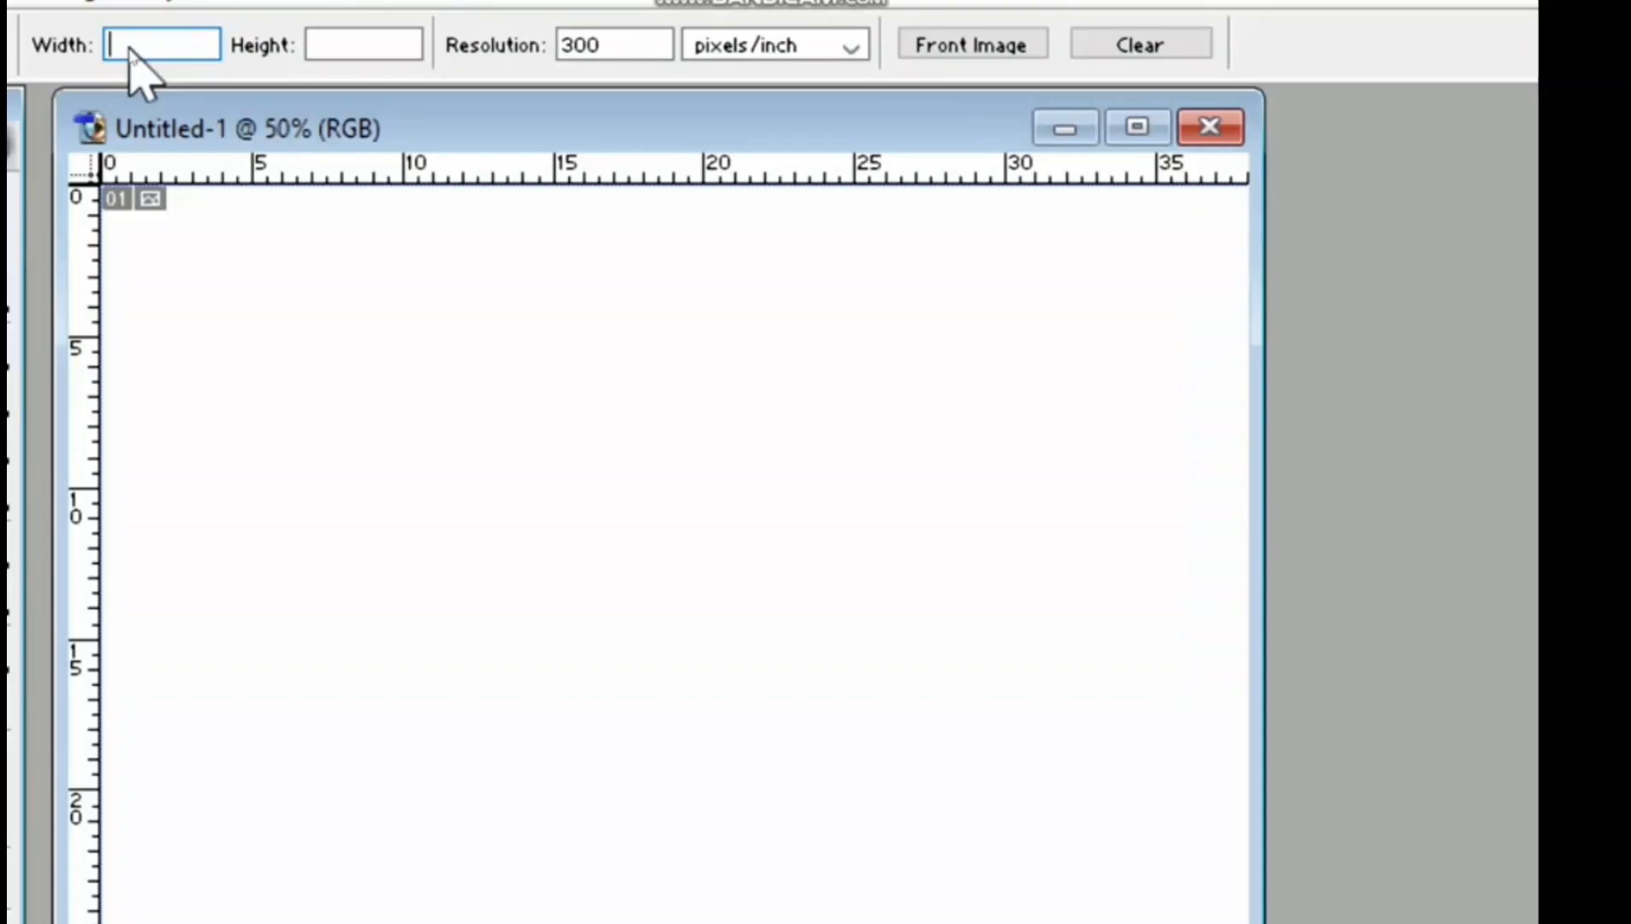
type("3")
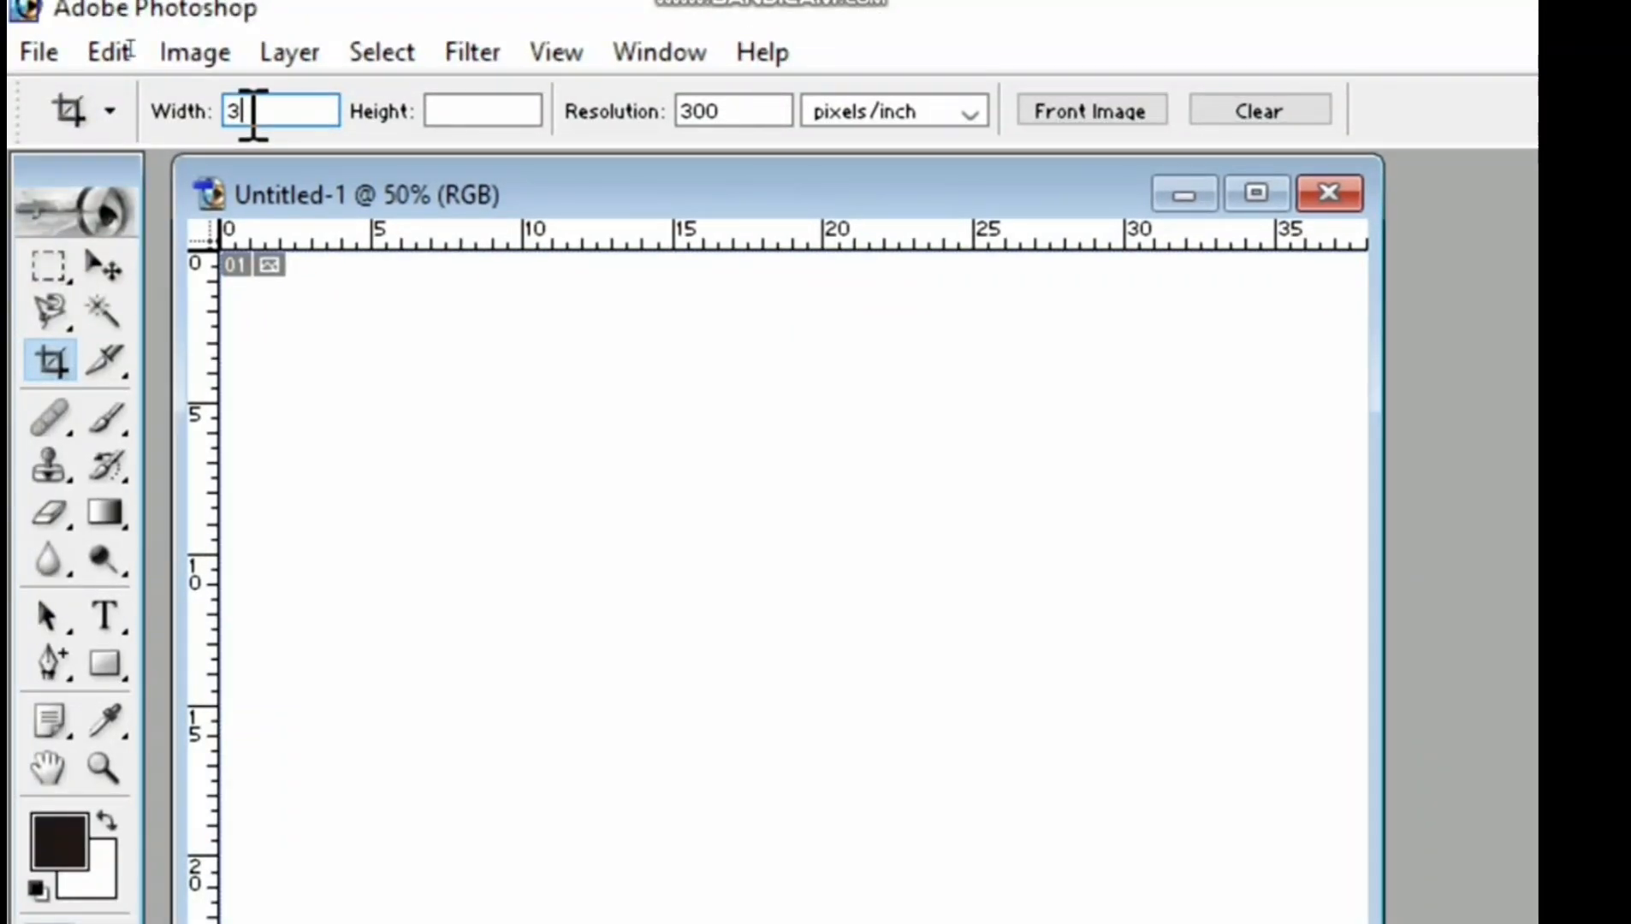
type("6")
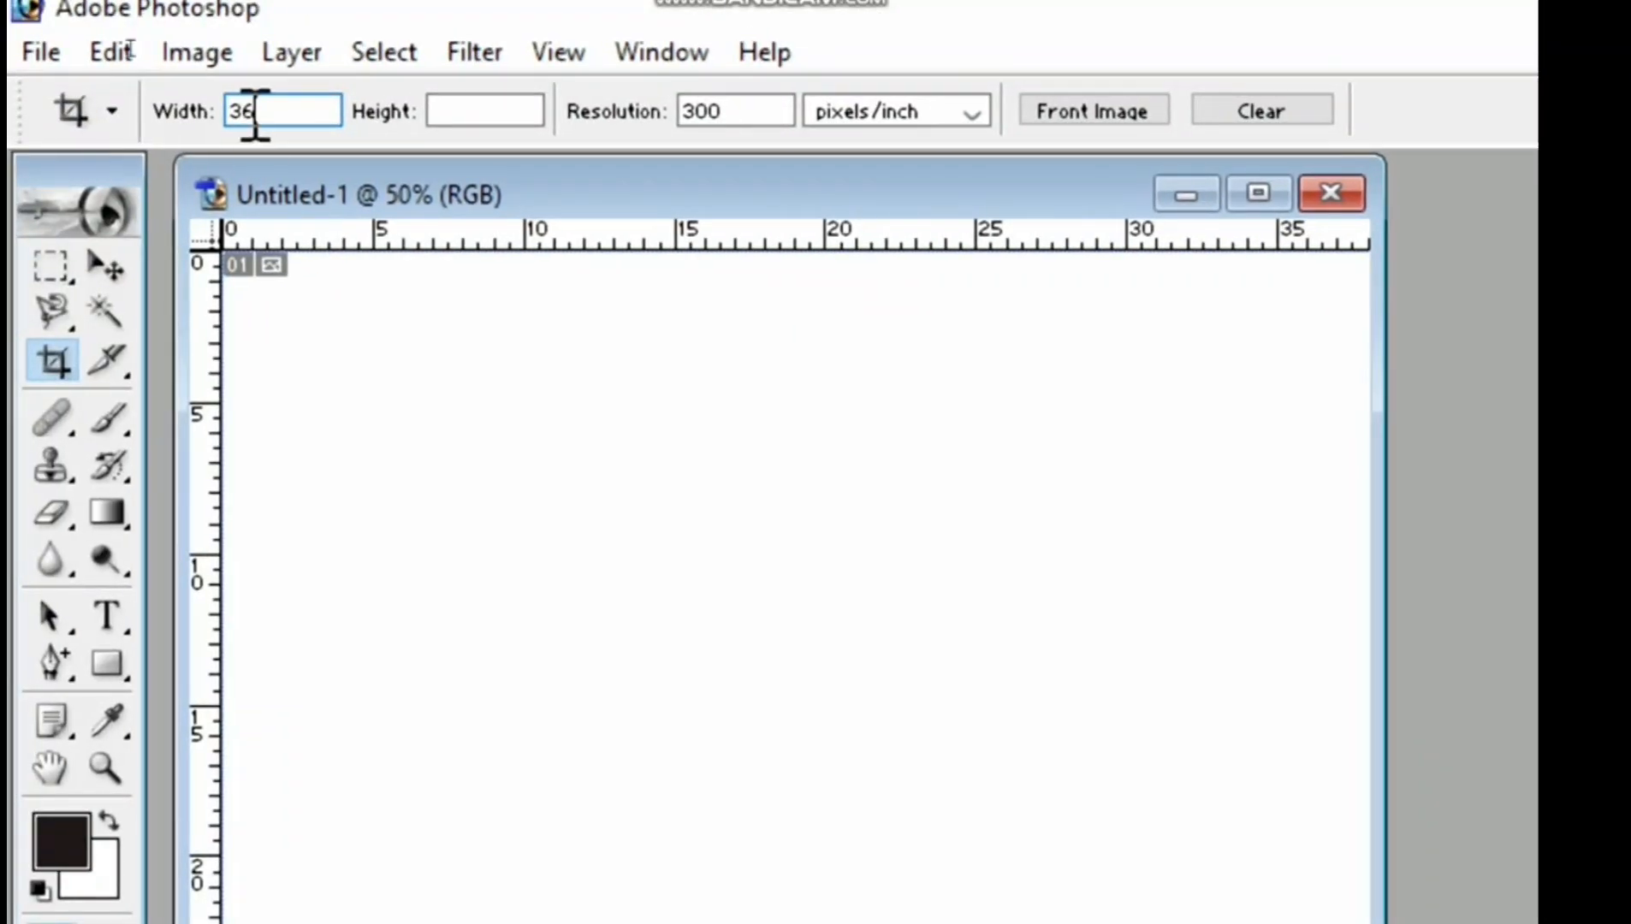
left_click(483, 110)
type("12")
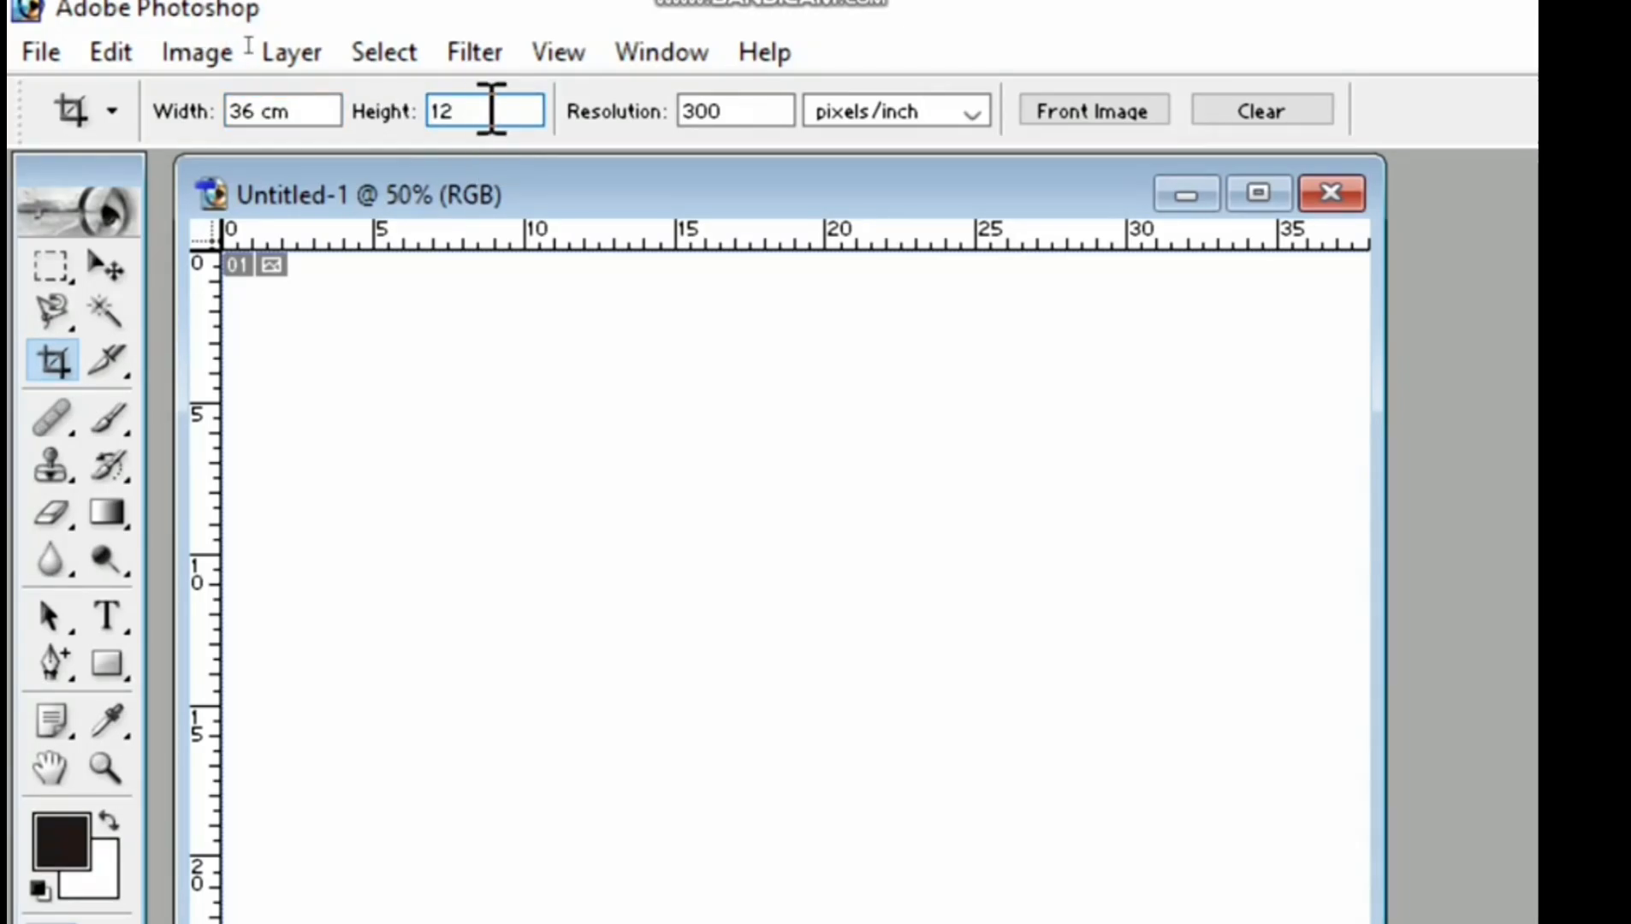
key("Return")
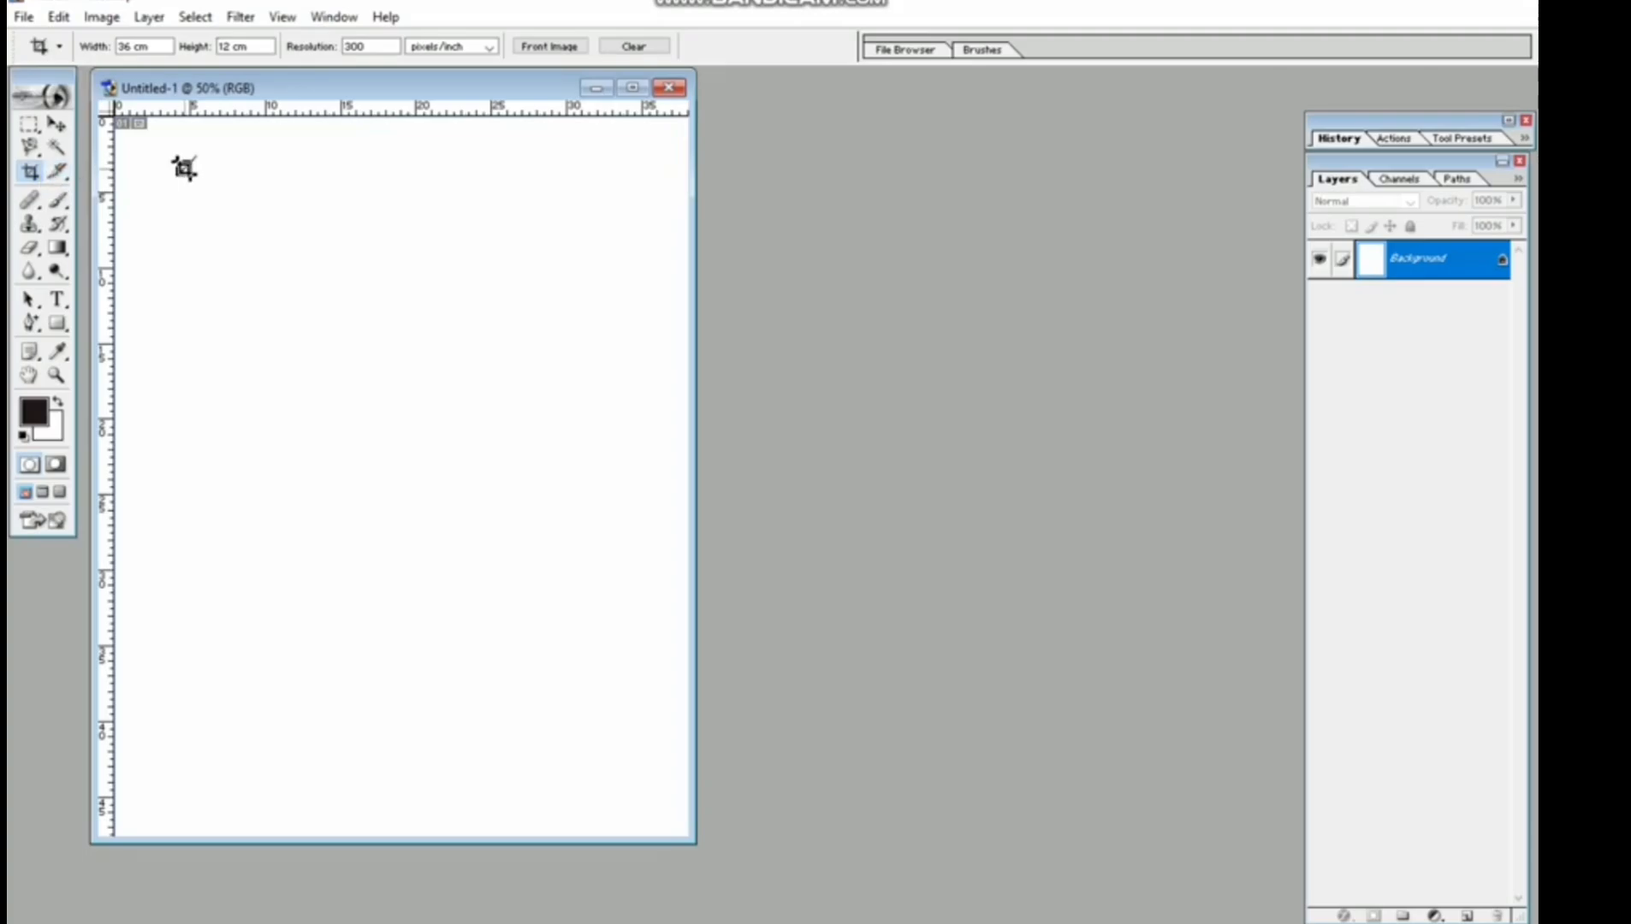
Crop the blank canvas to a wide 36 × 12 cm banner at 300 pixels/inch.
left_click_drag(154, 175, 662, 843)
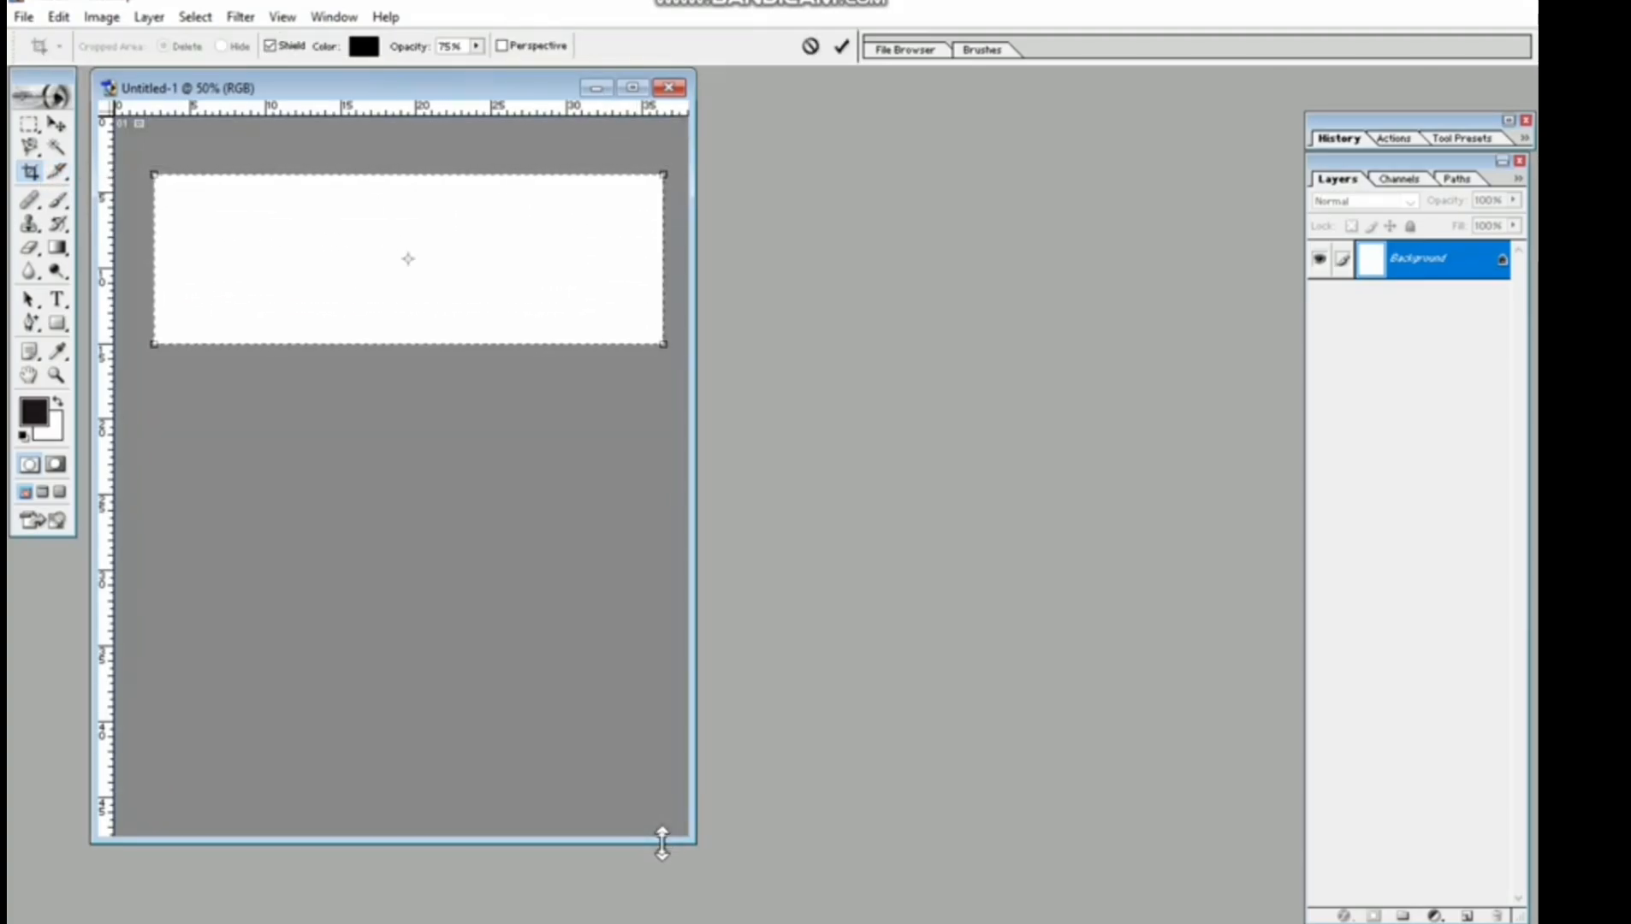
key("Return")
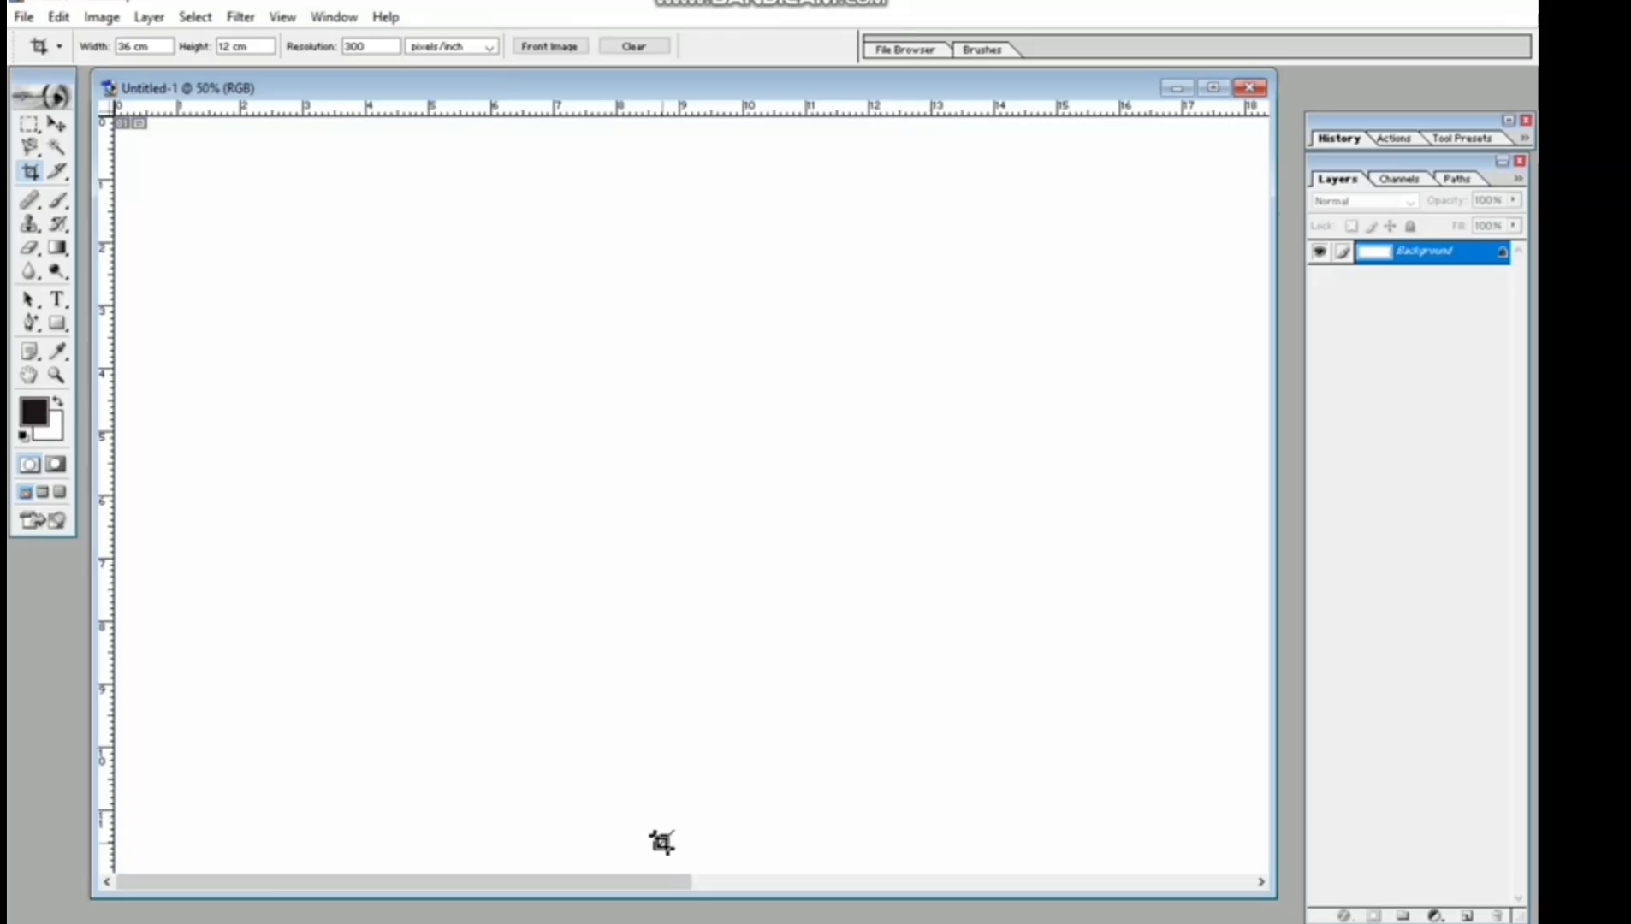
key("ctrl+minus")
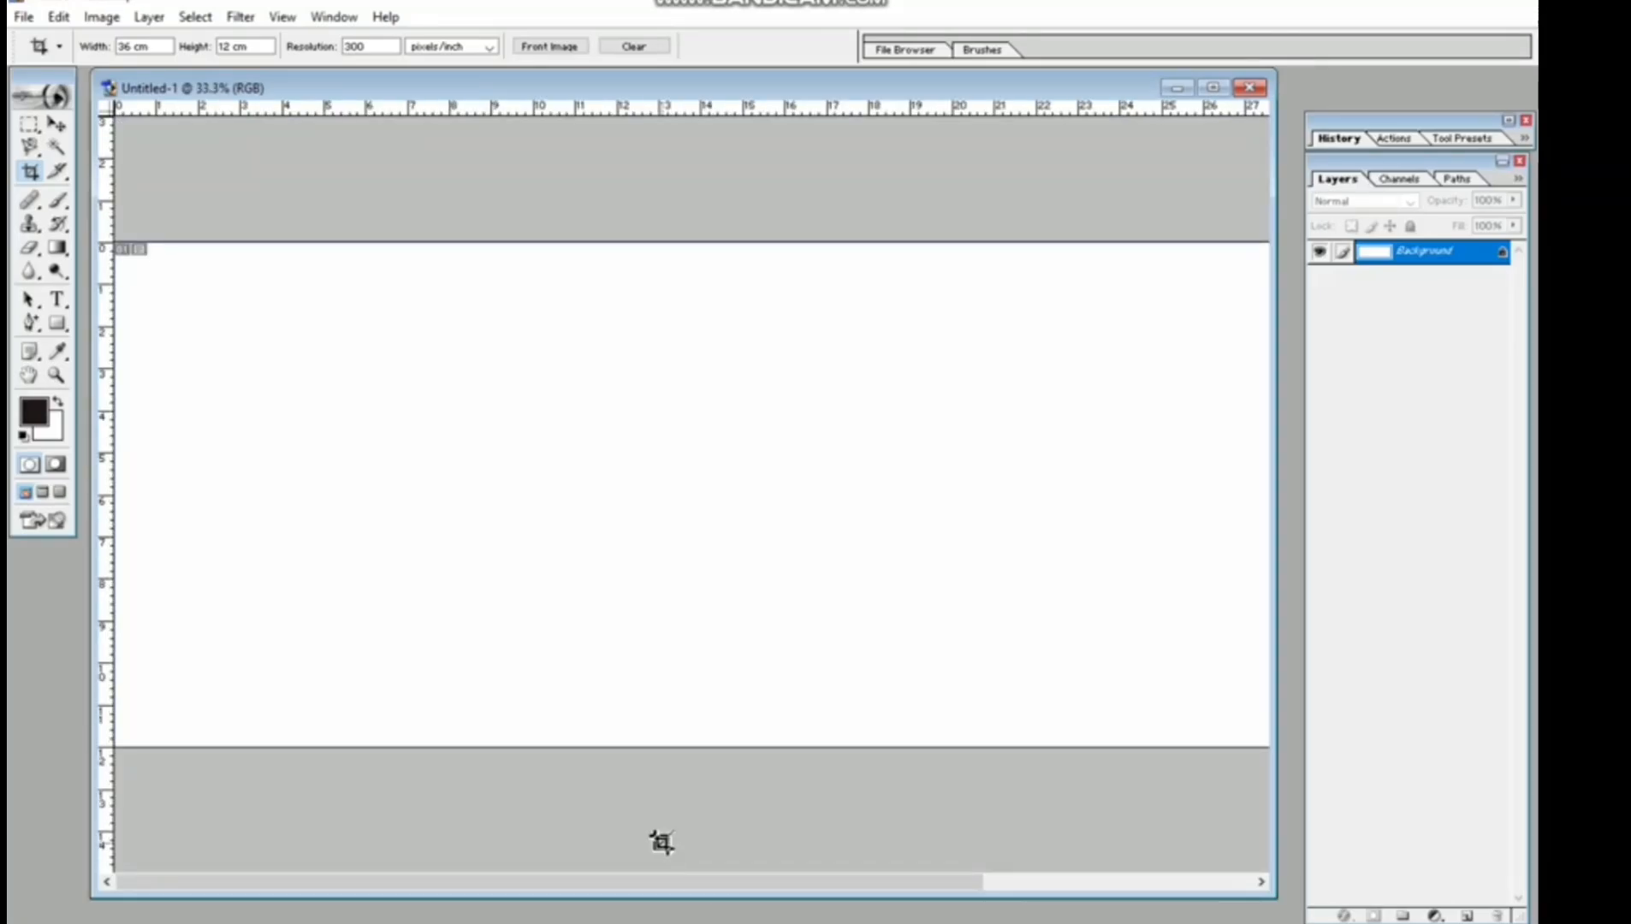
left_click(1212, 87)
key("ctrl+minus")
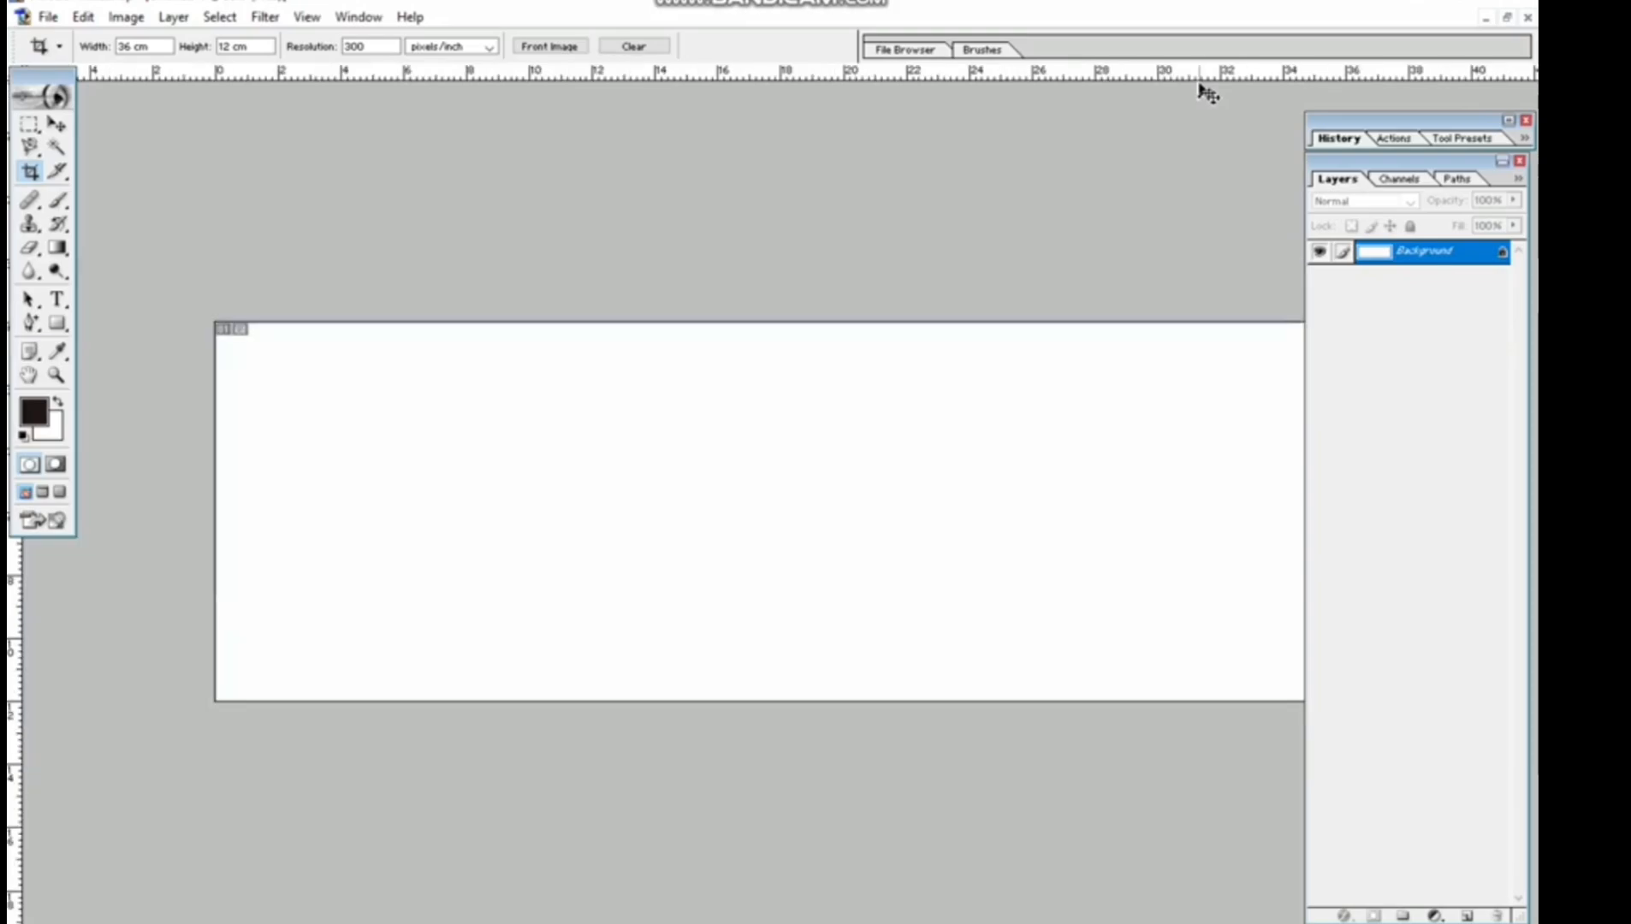
key("ctrl+minus")
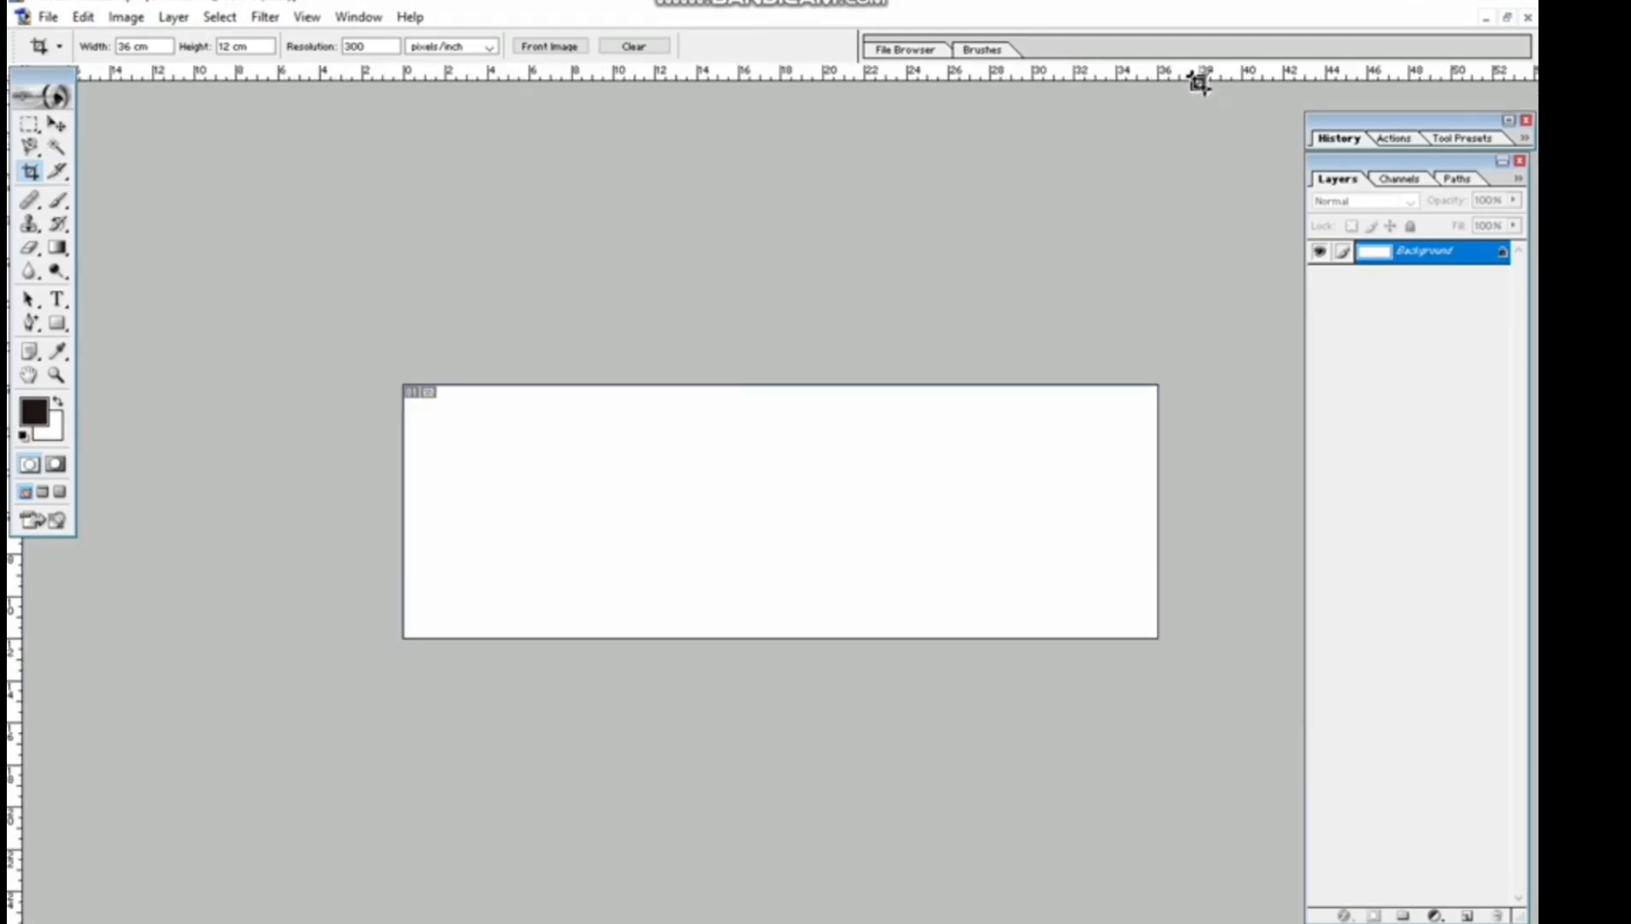
key("ctrl+plus")
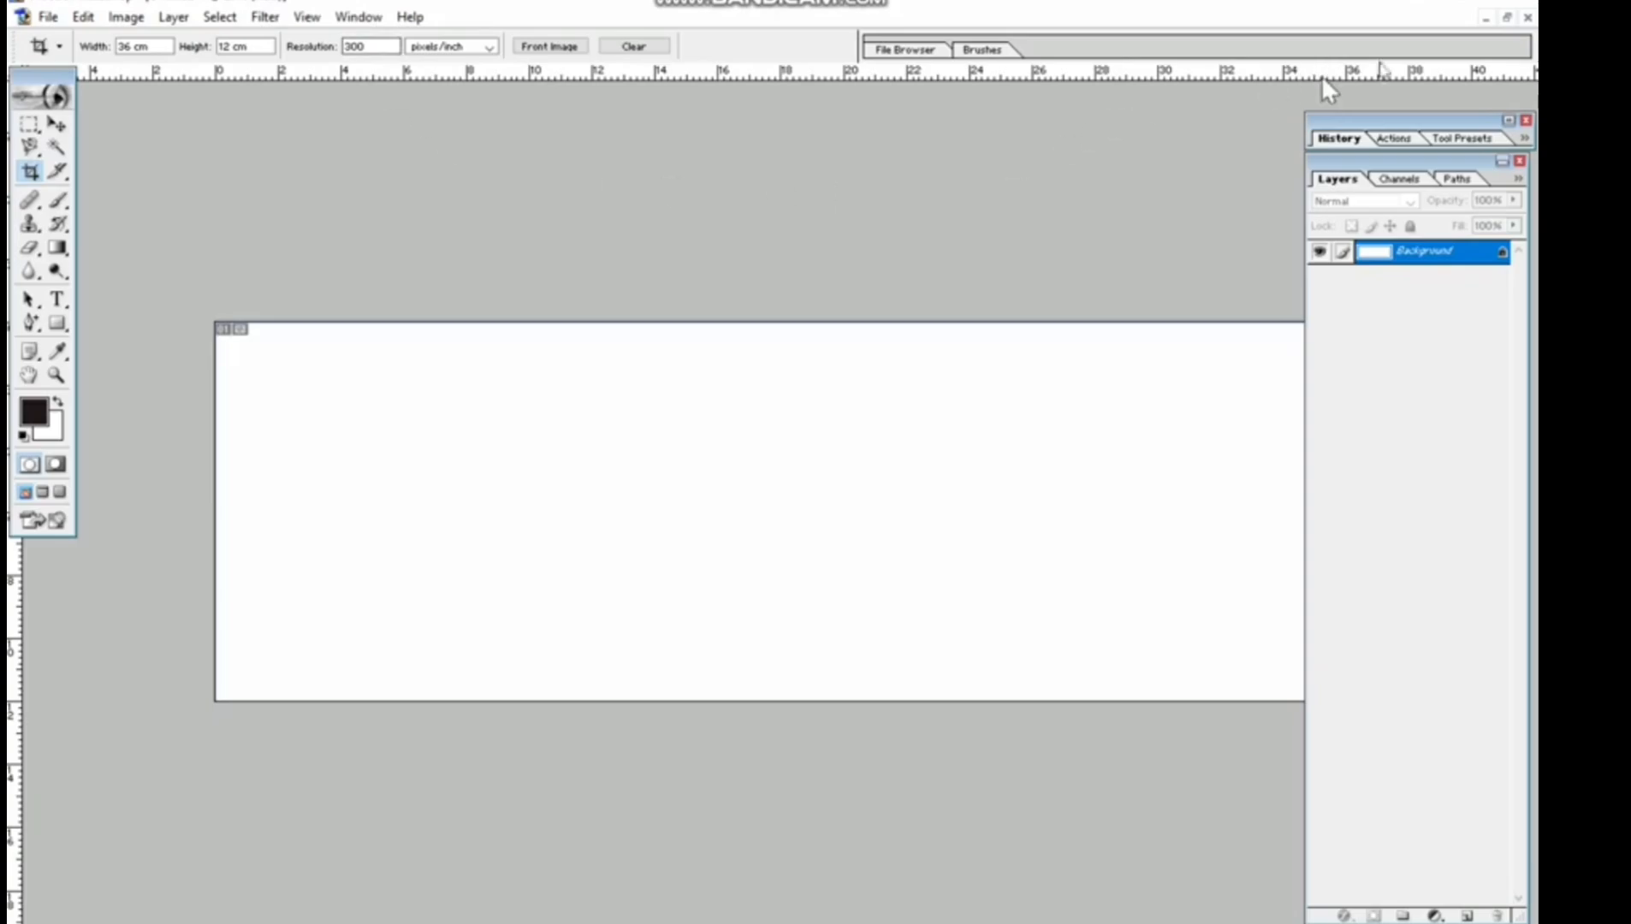
left_click(1509, 17)
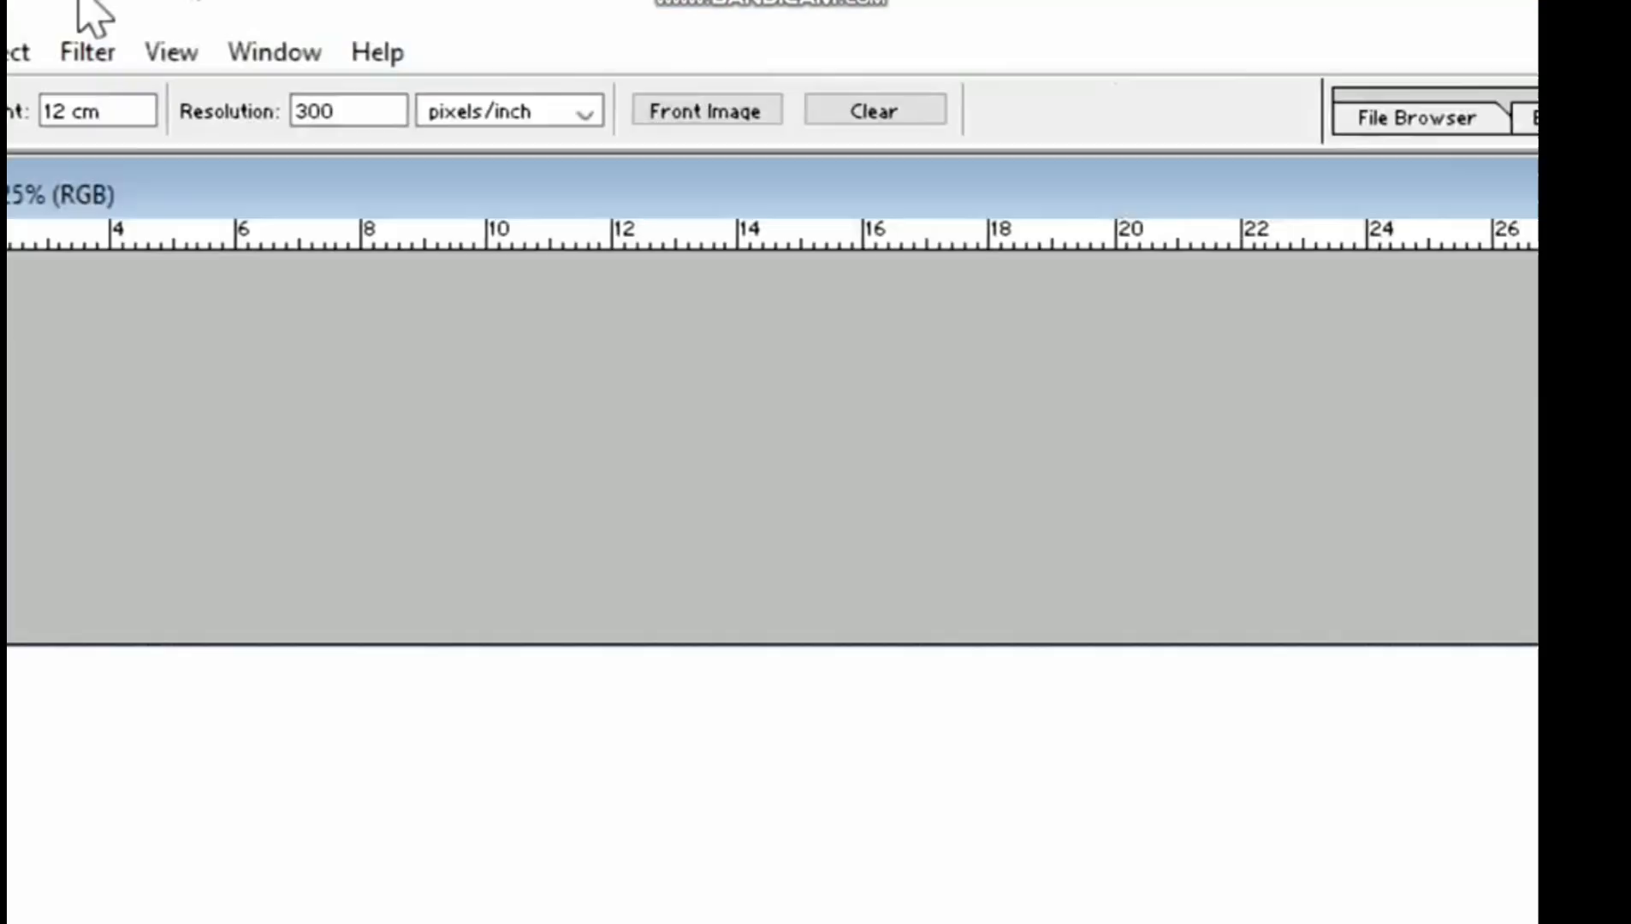
Open the black pill-shape JPG from the wedding folder and copy it onto the right half of the blank banner.
left_click(39, 54)
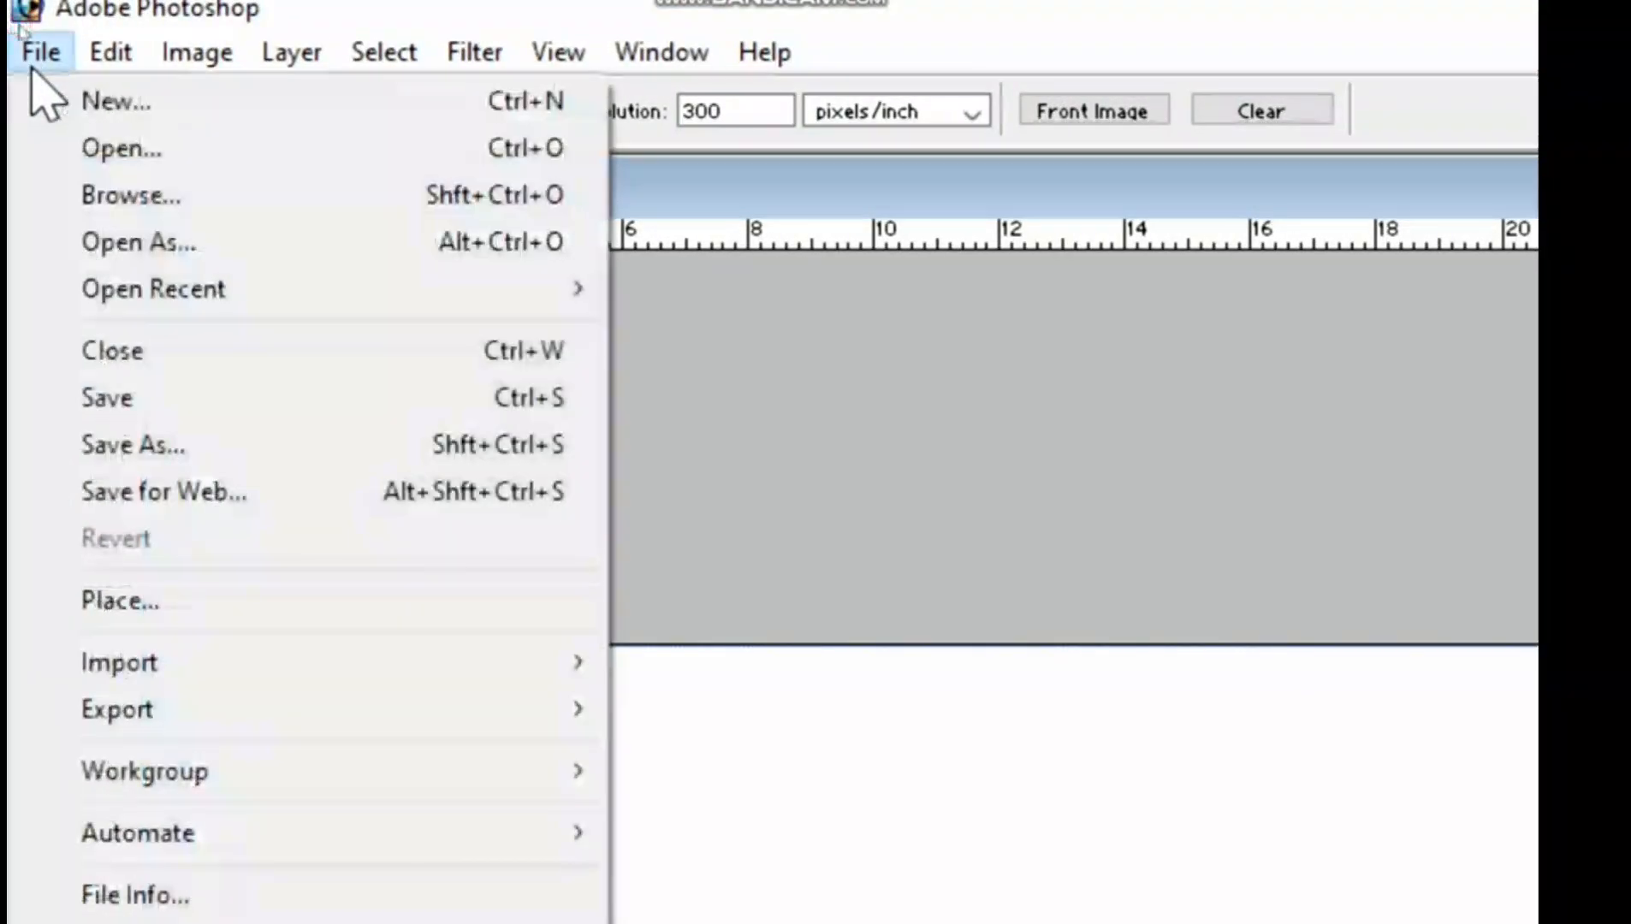
left_click(124, 148)
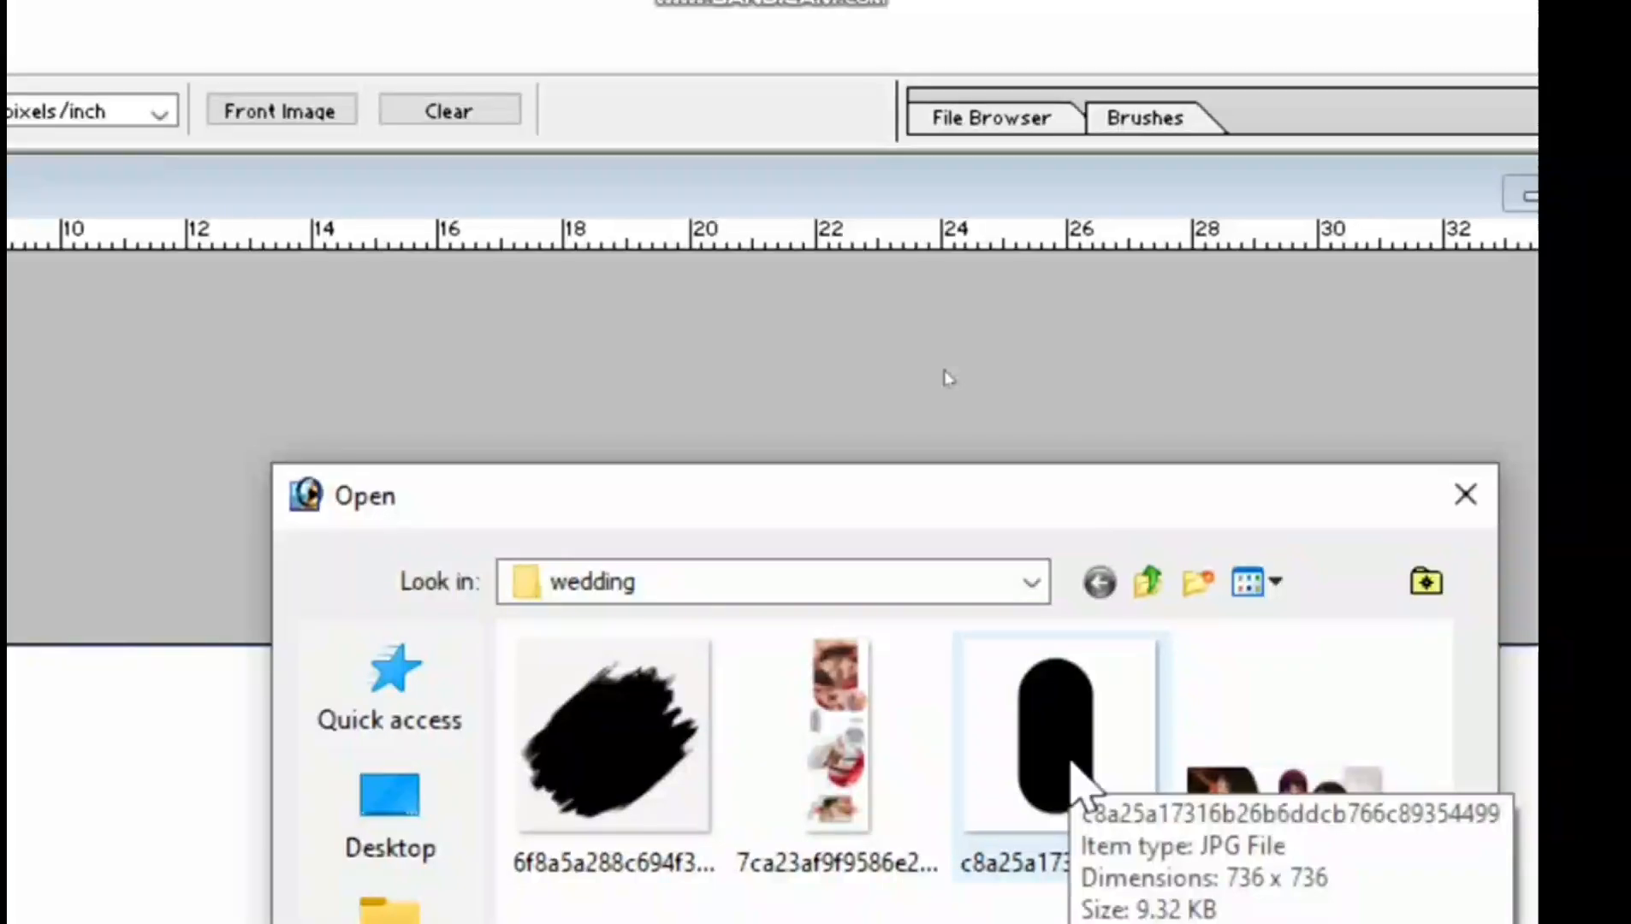
left_click(1071, 762)
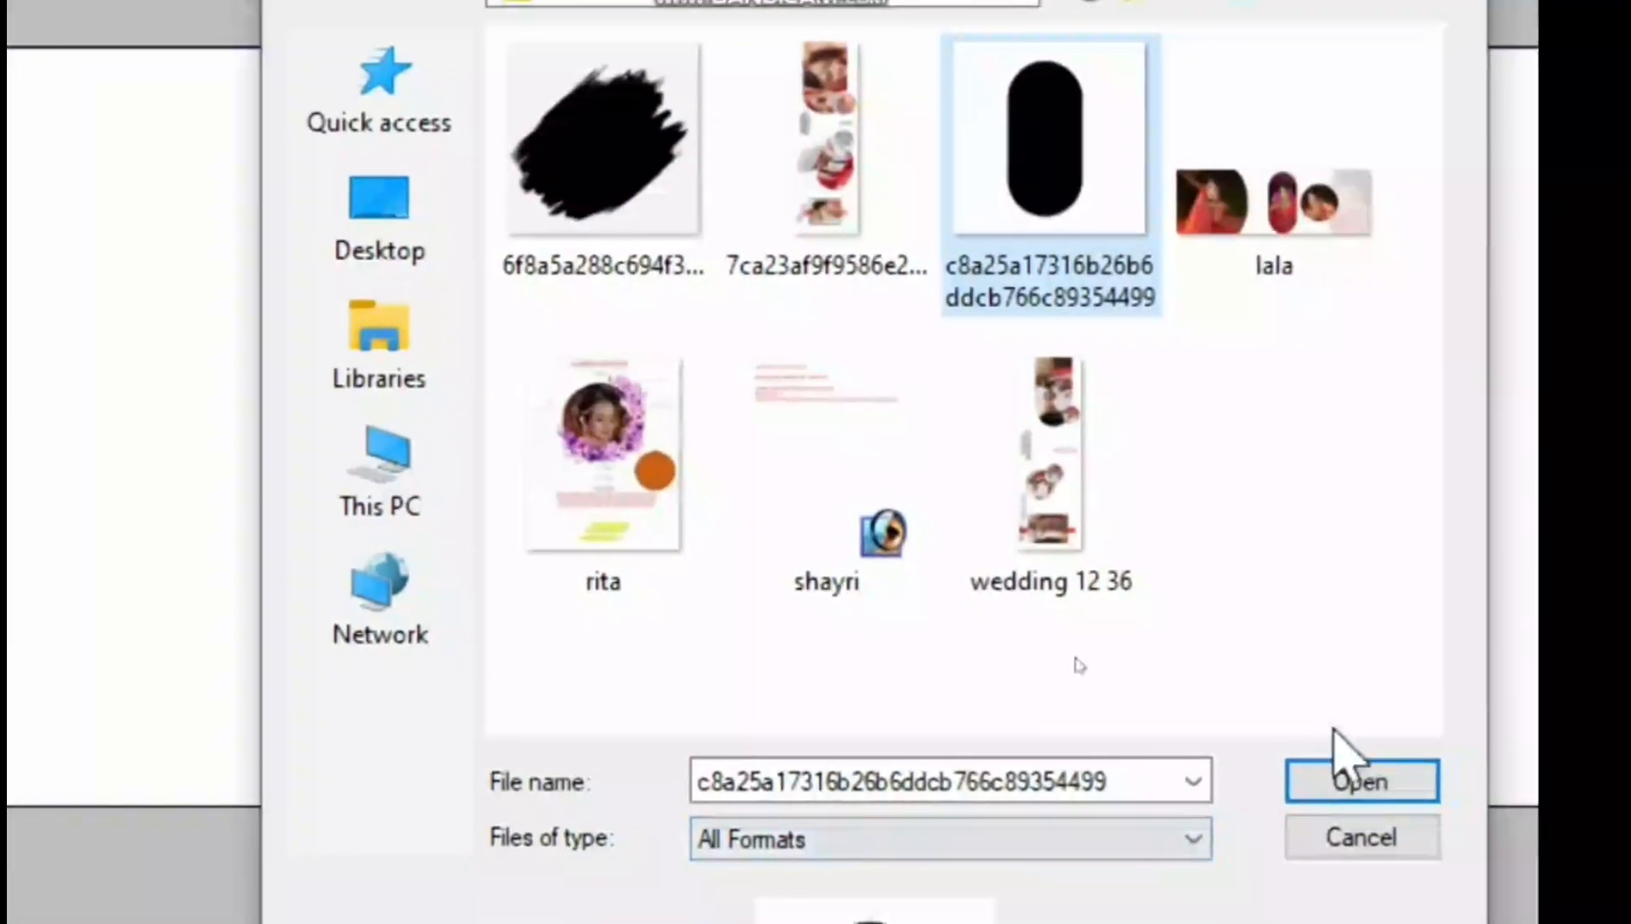
left_click(1365, 781)
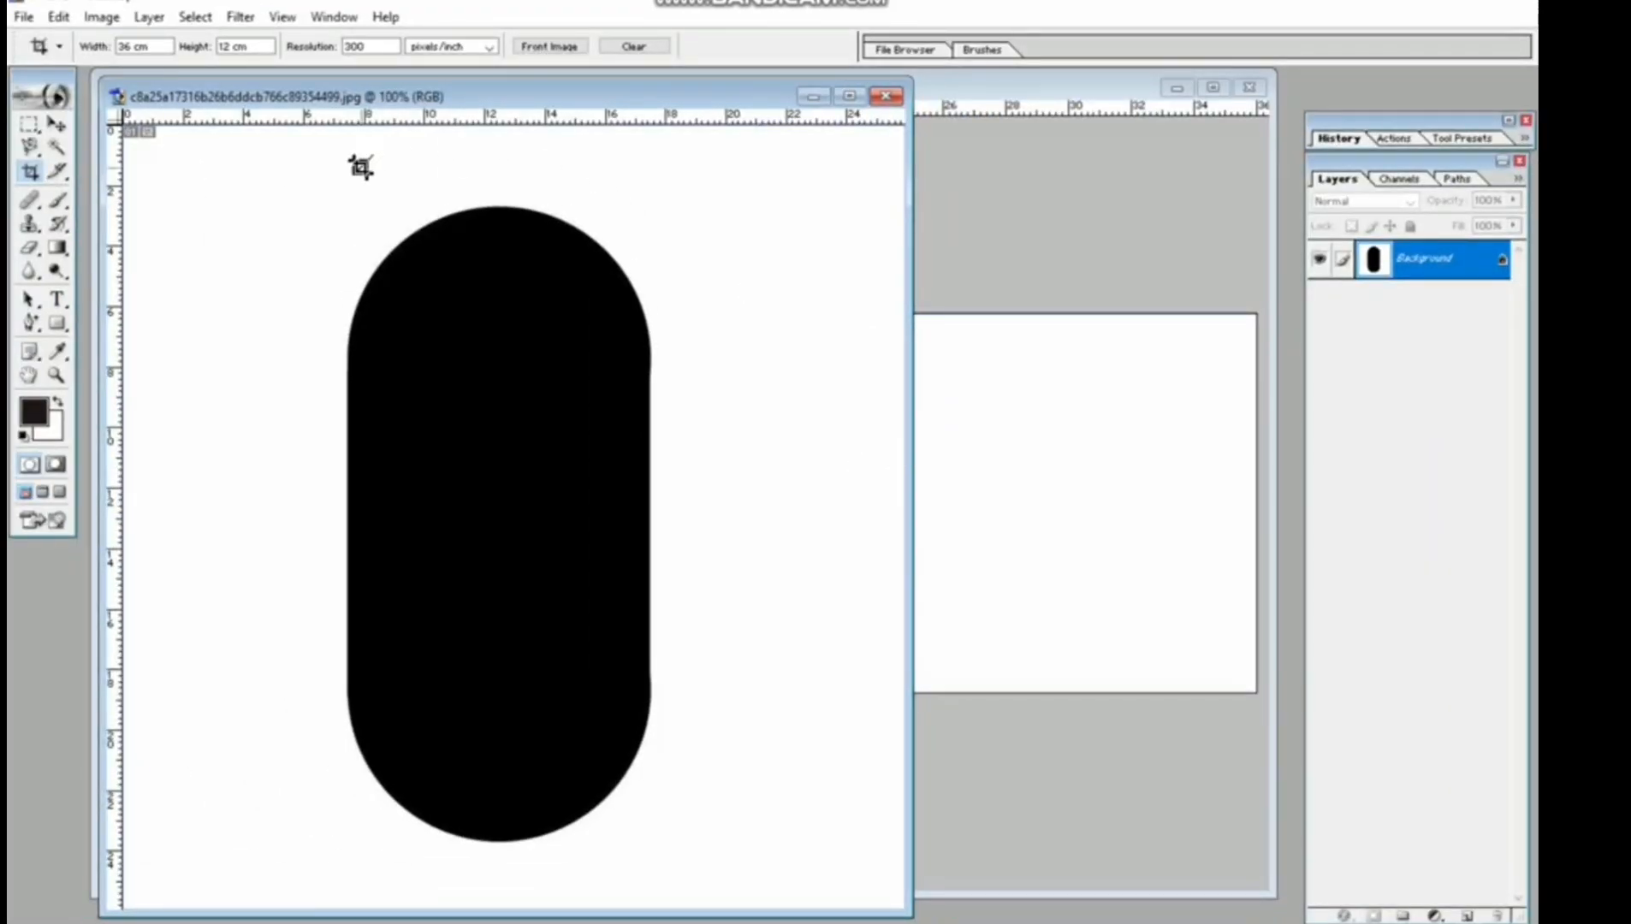
left_click(55, 125)
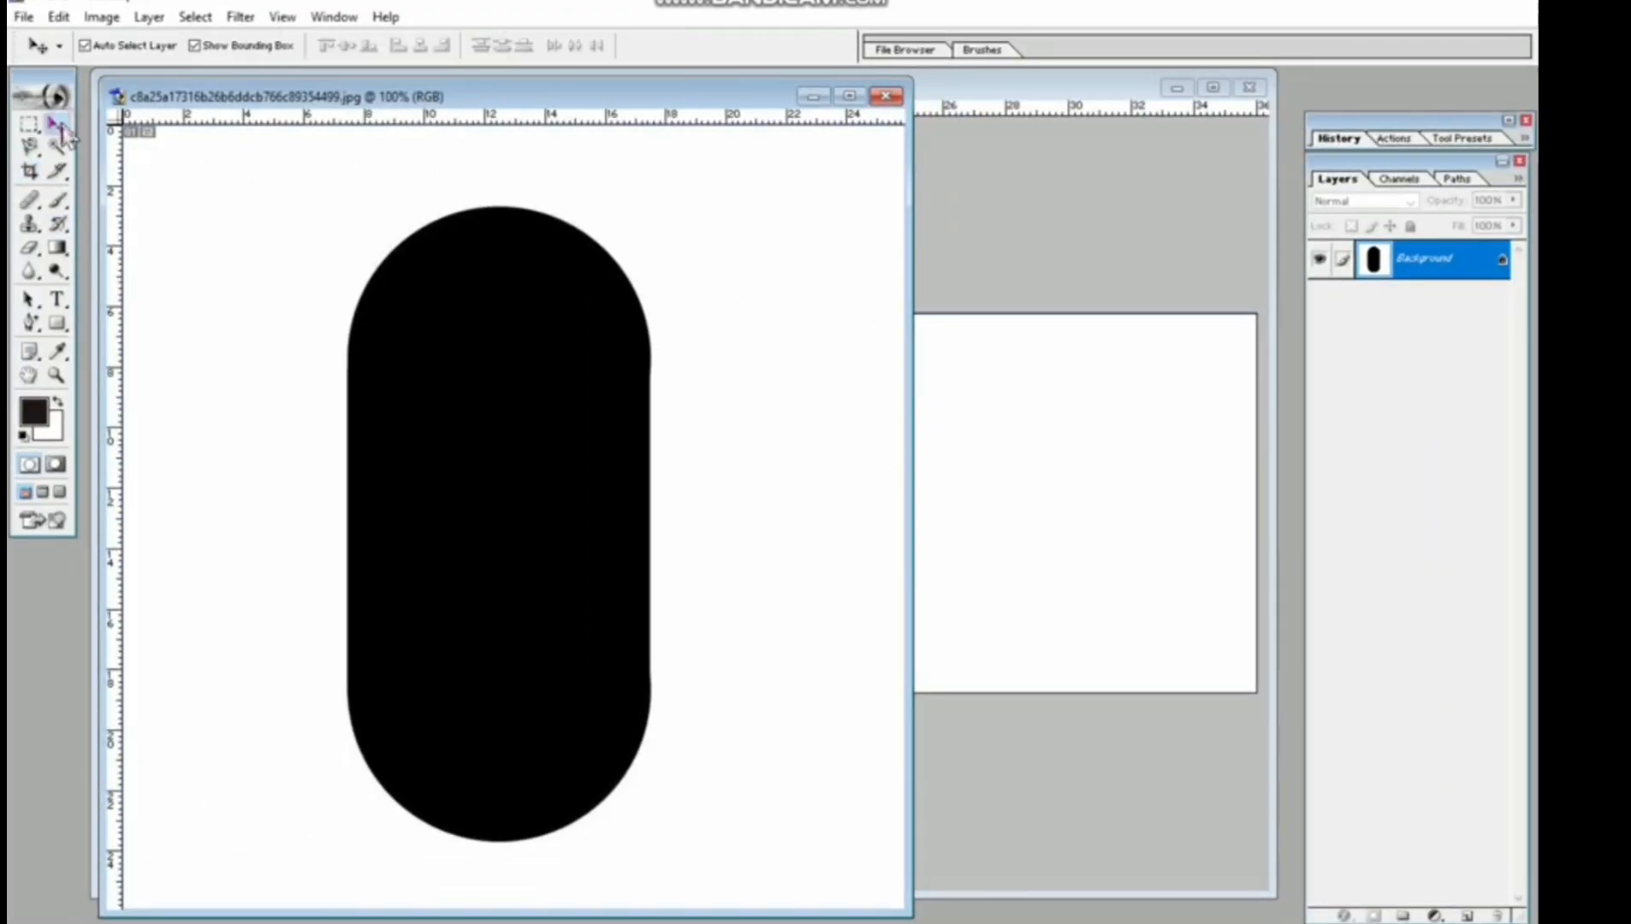
left_click_drag(519, 486, 997, 520)
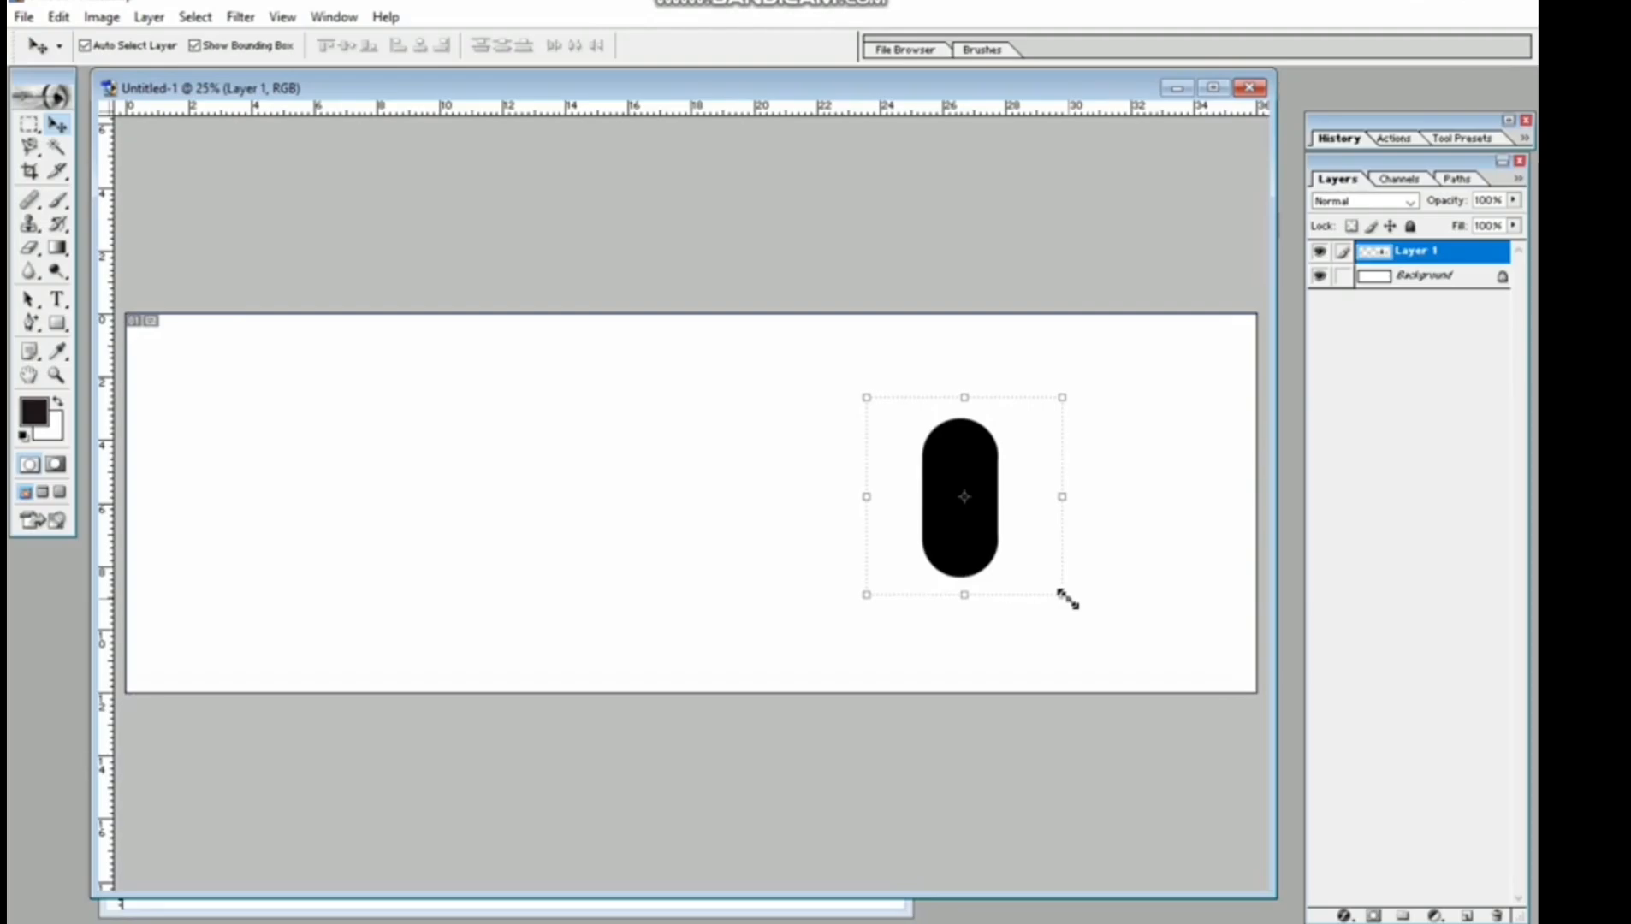
Enlarge the black pill shape proportionally to about 253% and rotate it about -89.2° so it lies horizontally.
left_click_drag(1067, 600, 1243, 830)
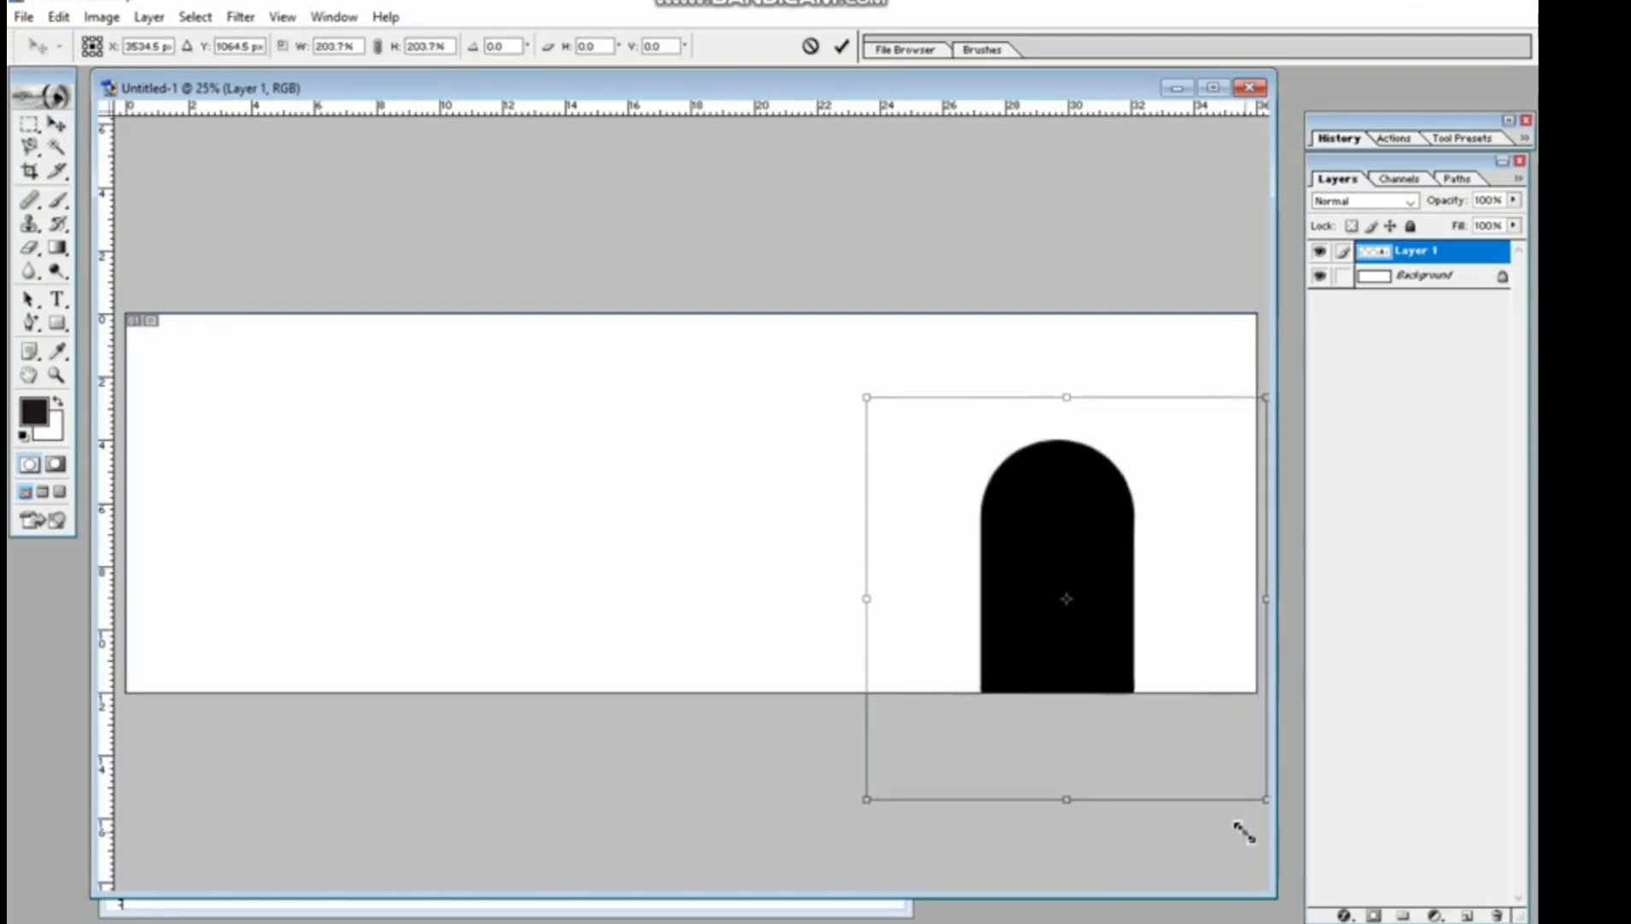
left_click_drag(1115, 743, 1061, 622)
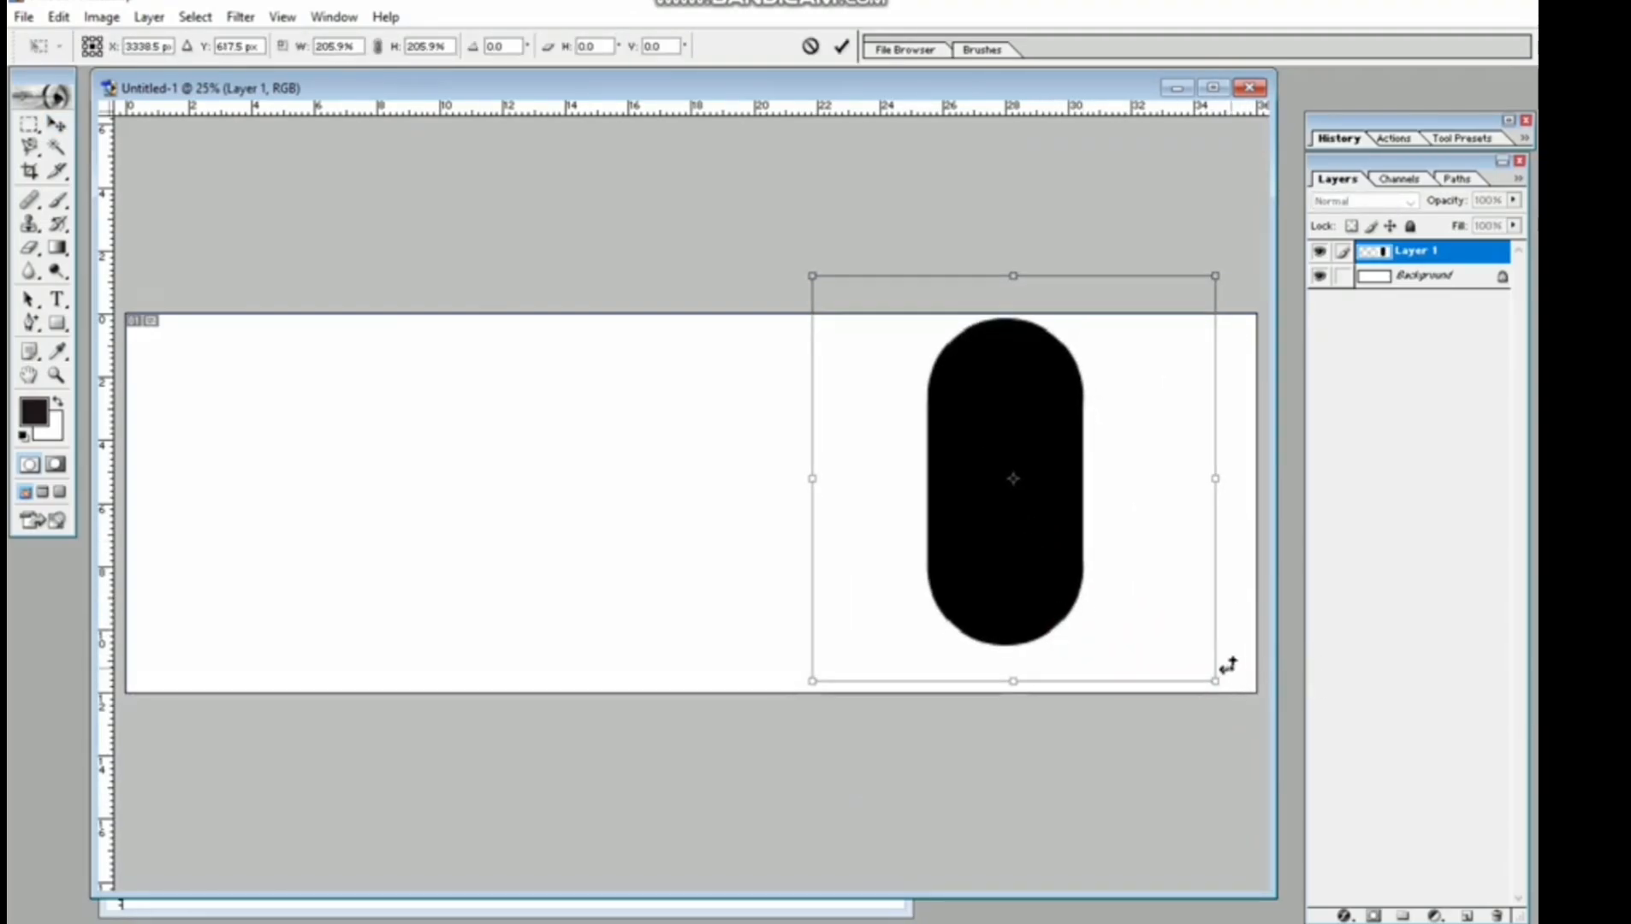
left_click_drag(1216, 681, 1306, 774)
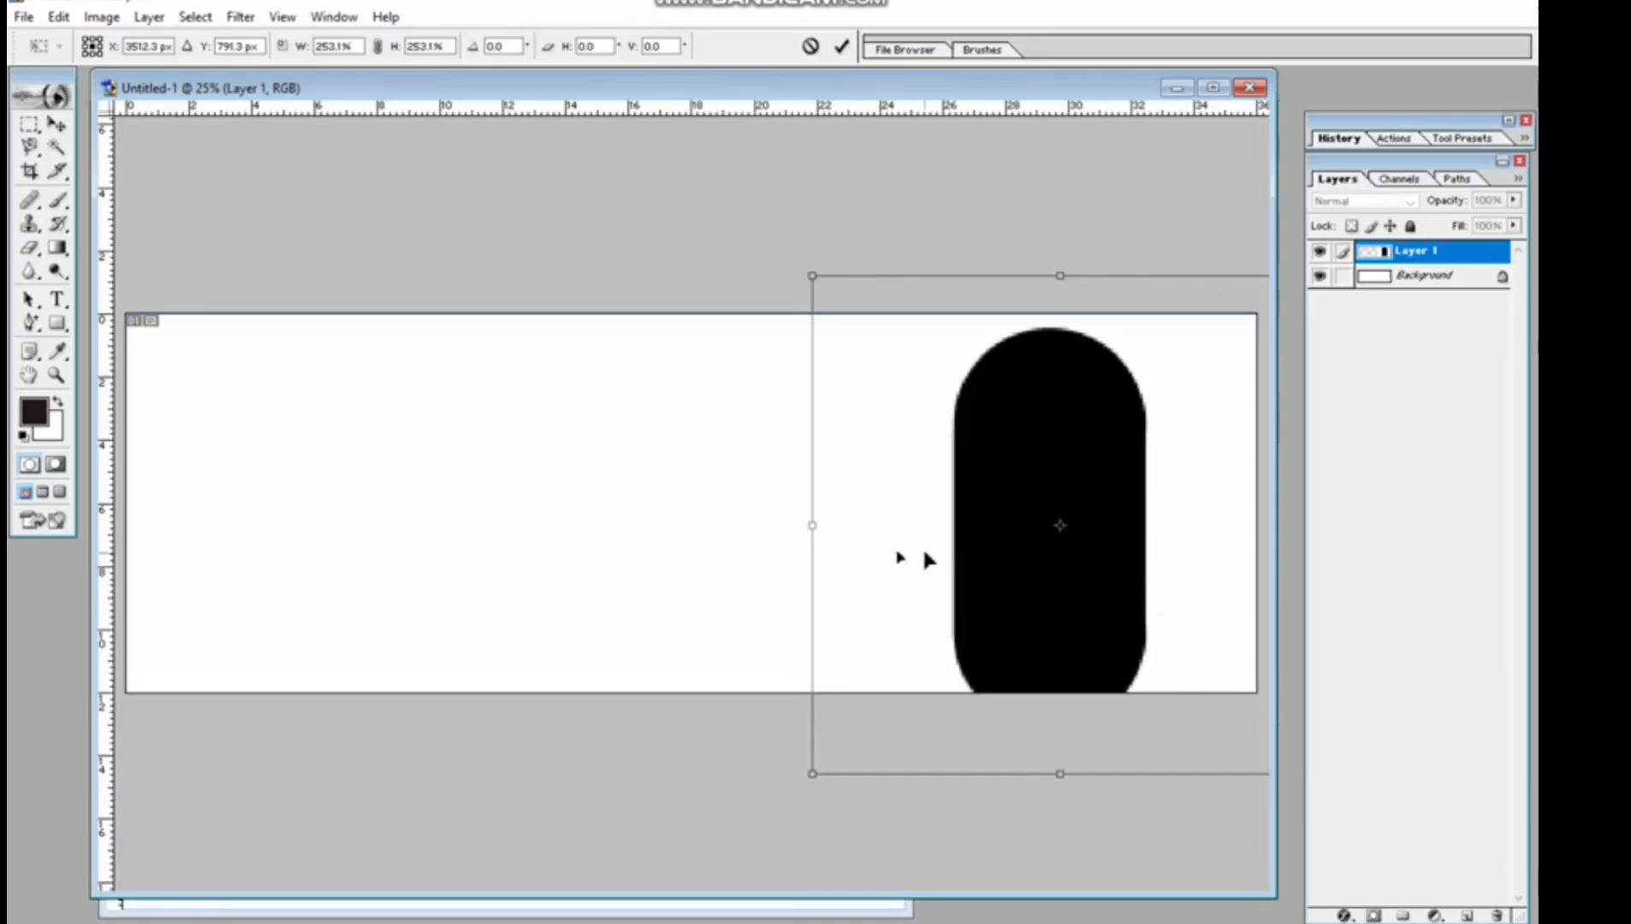
left_click_drag(735, 583, 1108, 804)
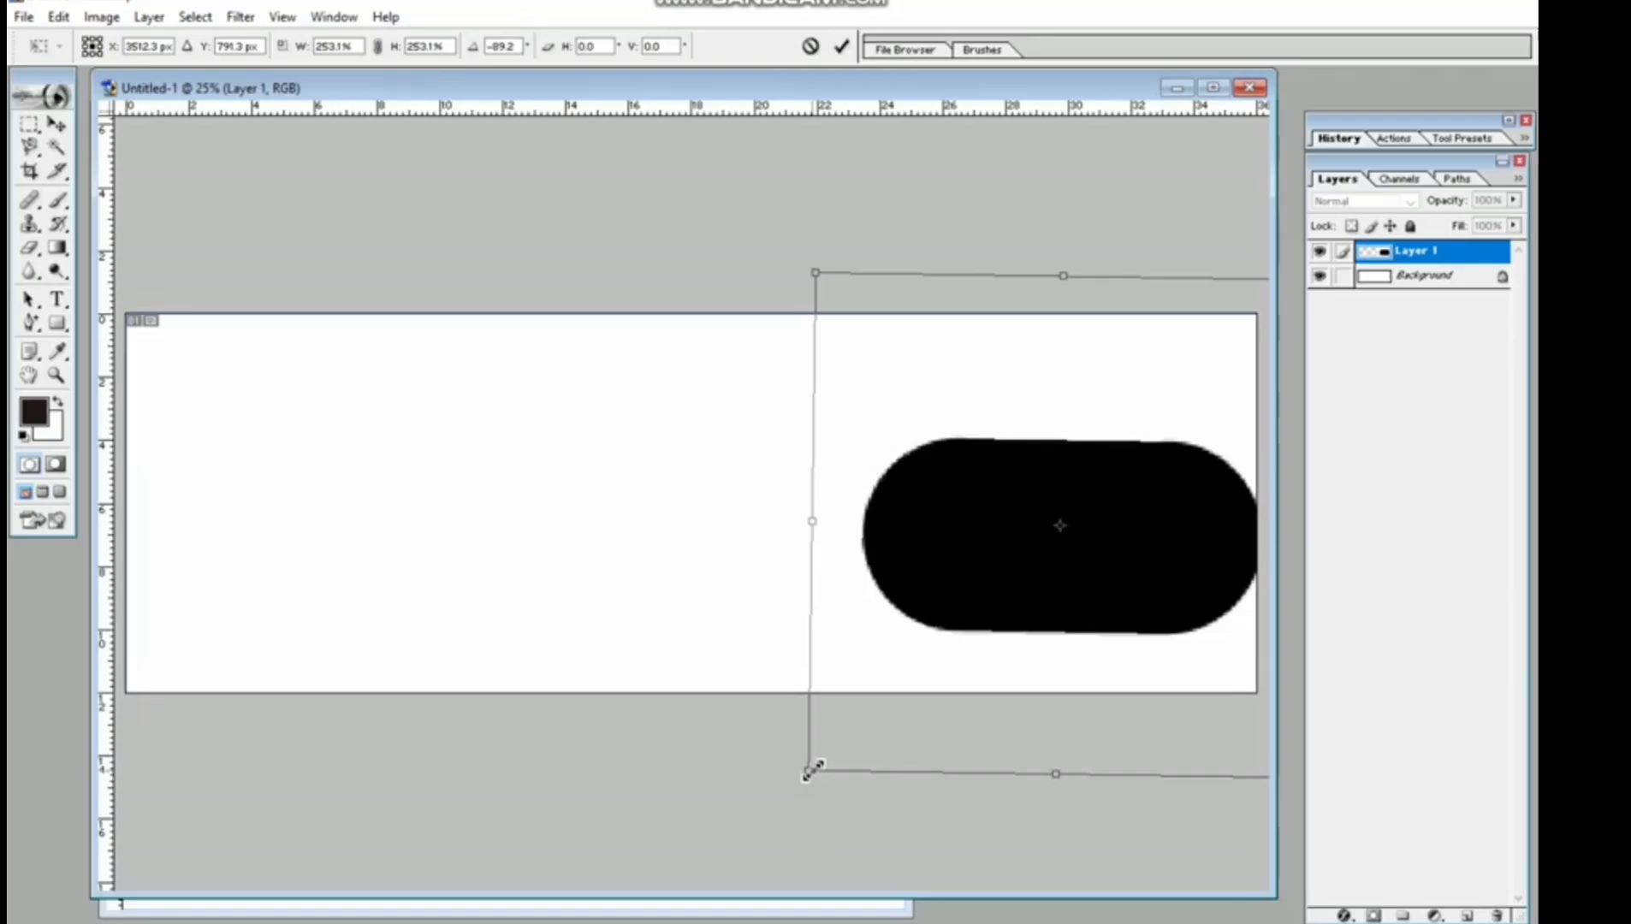
Stretch the horizontal pill to about 325% by 380% and position it running off the banner's right edge, vertically near the middle.
left_click_drag(808, 772, 616, 859)
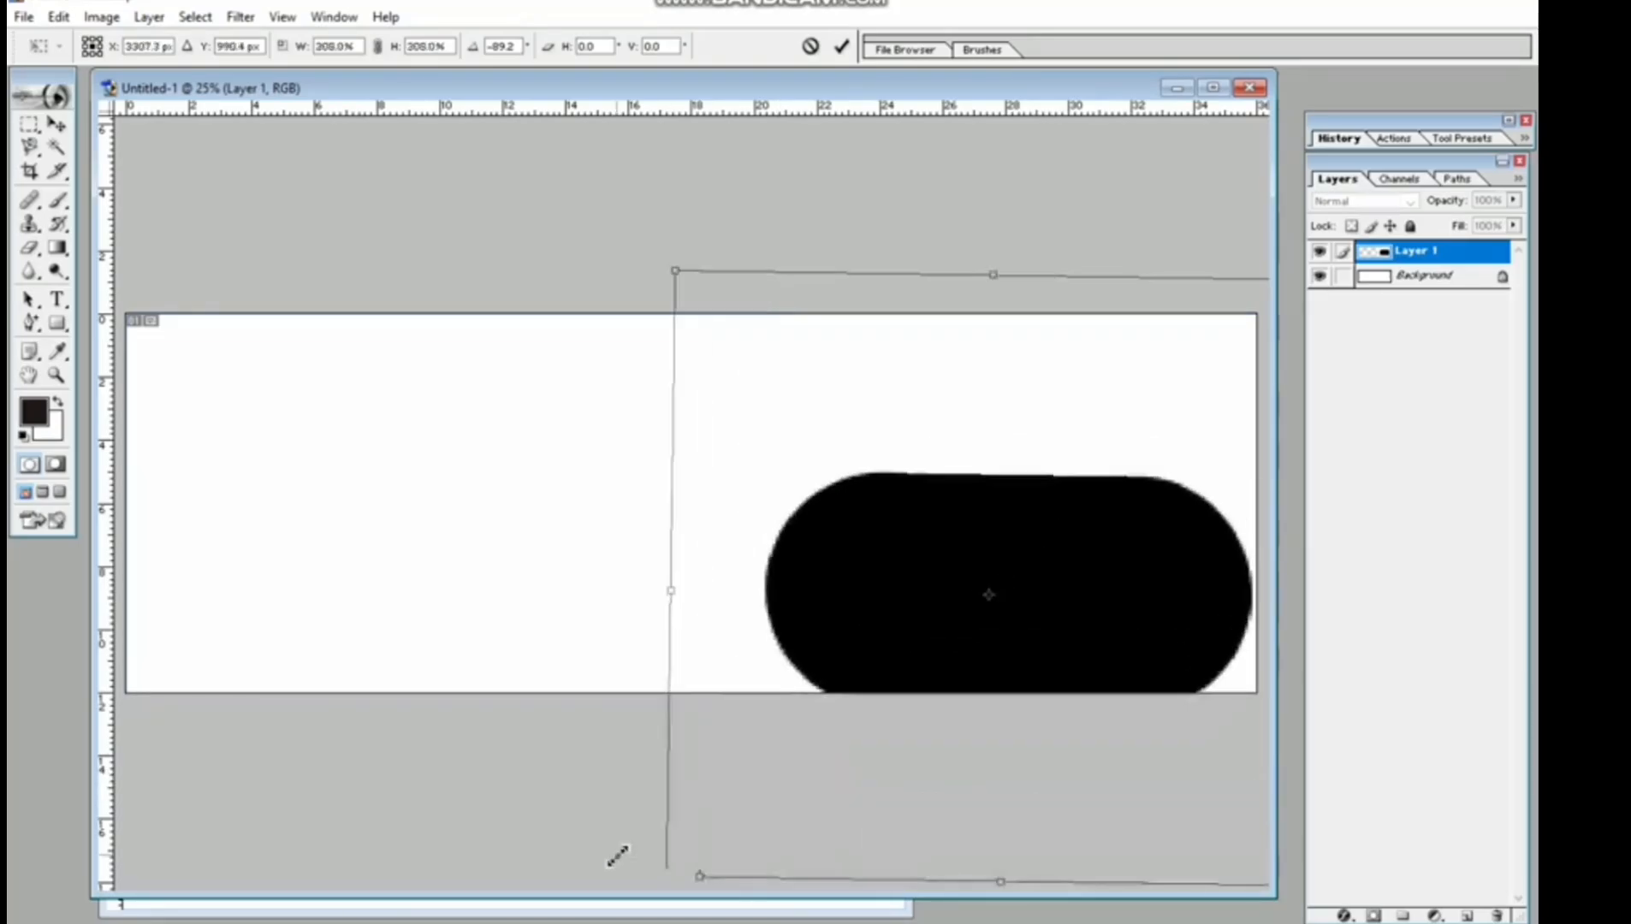
left_click_drag(1080, 638, 1180, 573)
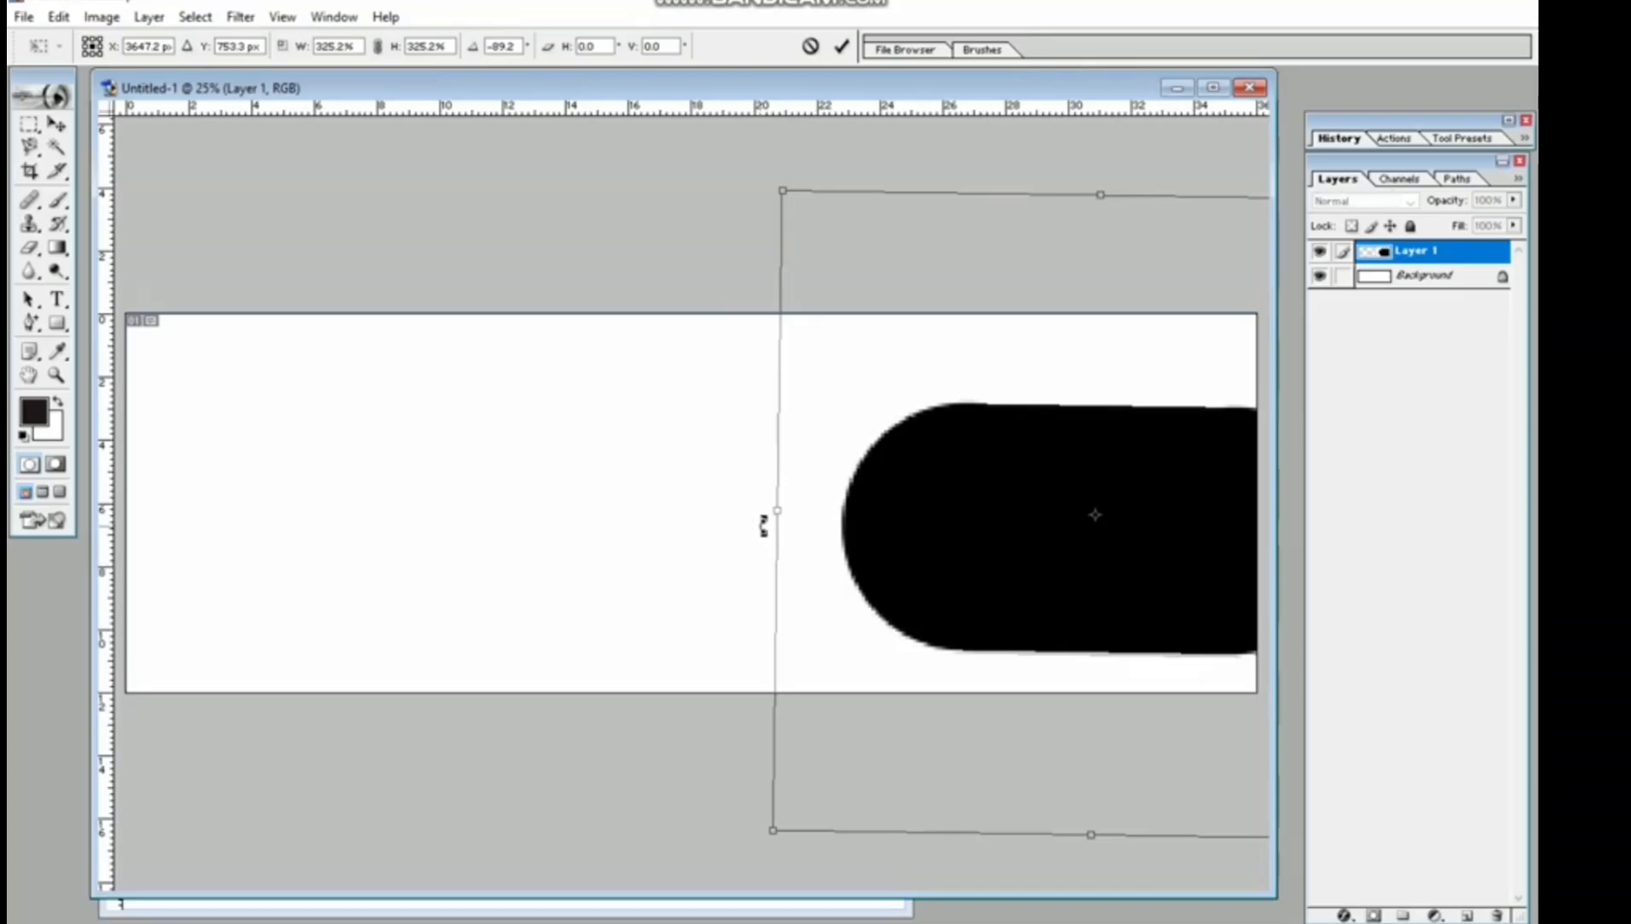
left_click_drag(780, 517, 695, 516)
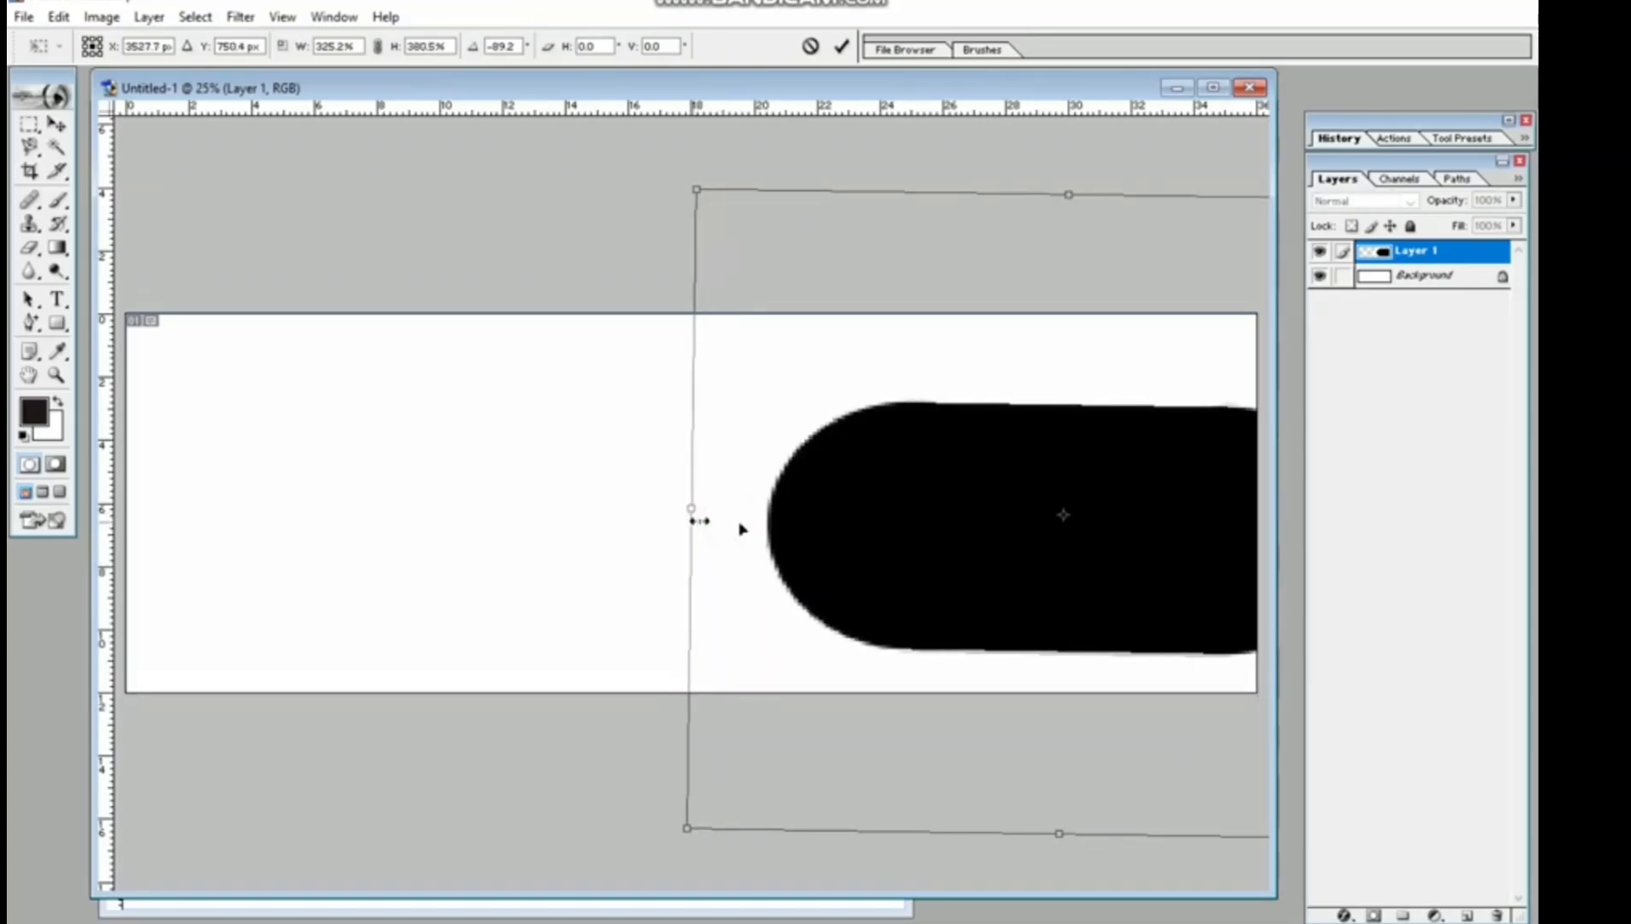
left_click_drag(1184, 582, 1191, 577)
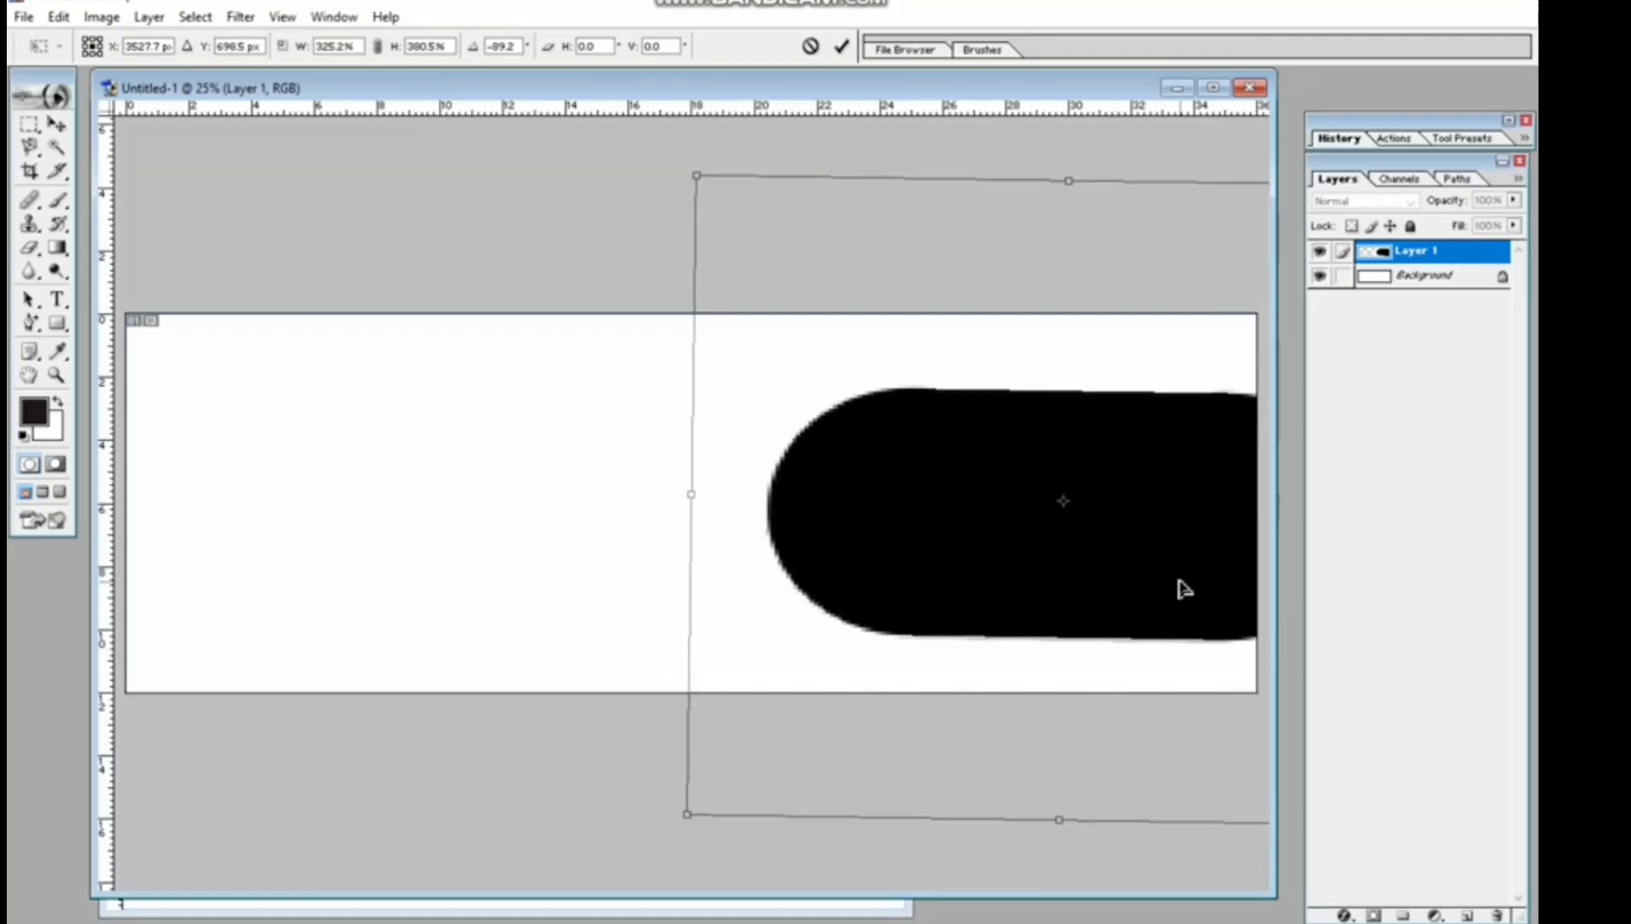
key("Return")
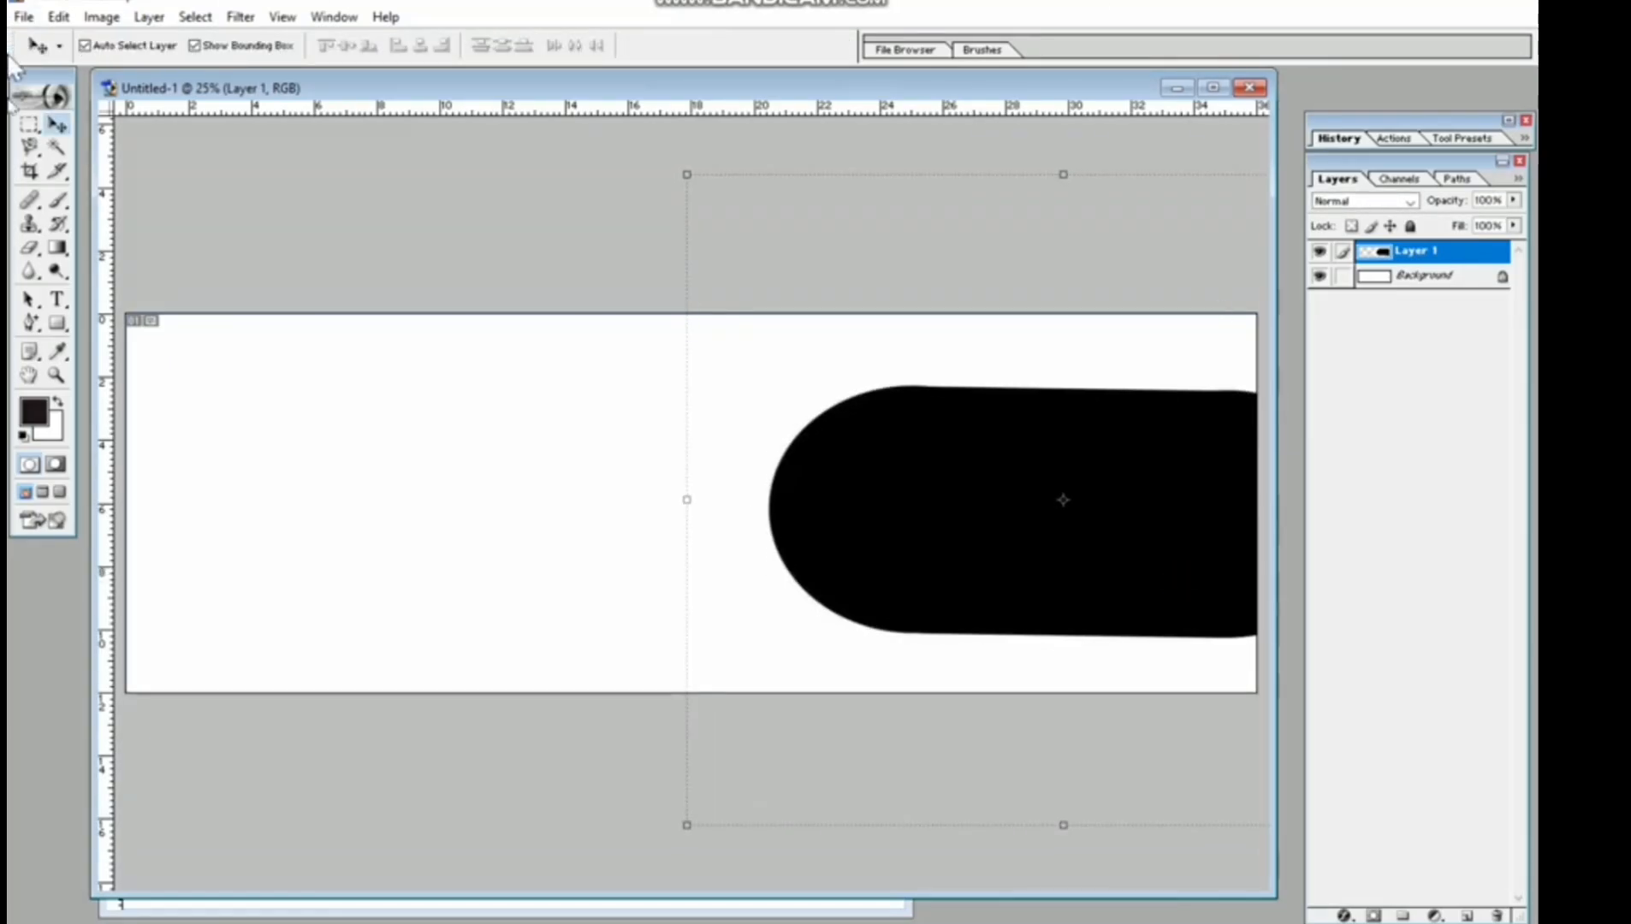
left_click(58, 148)
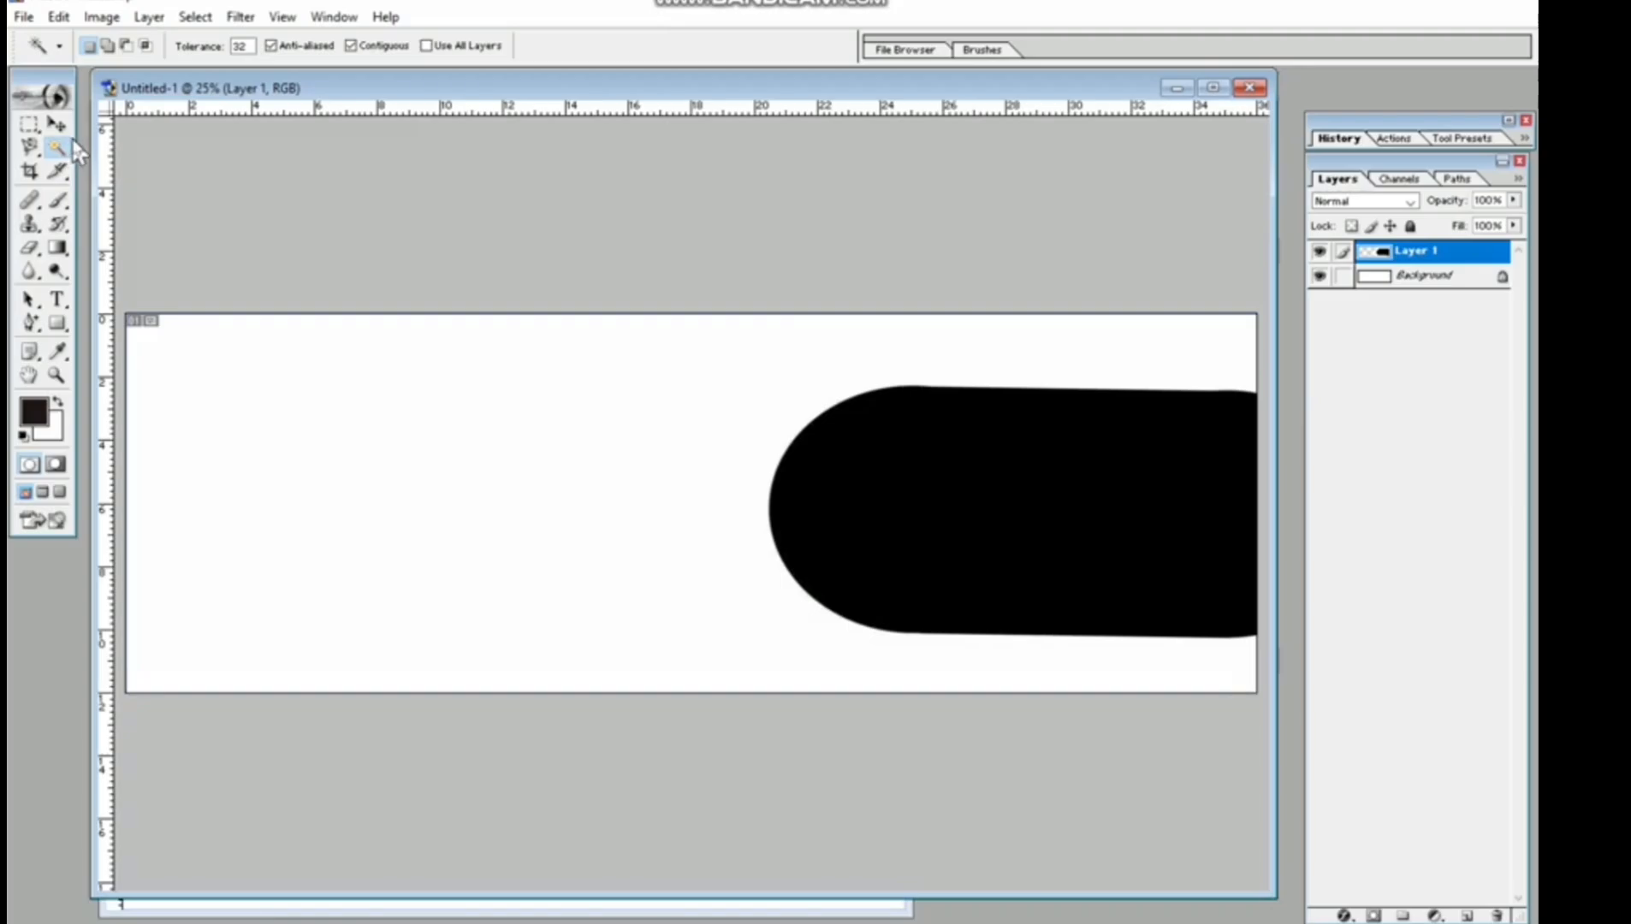
left_click(977, 363)
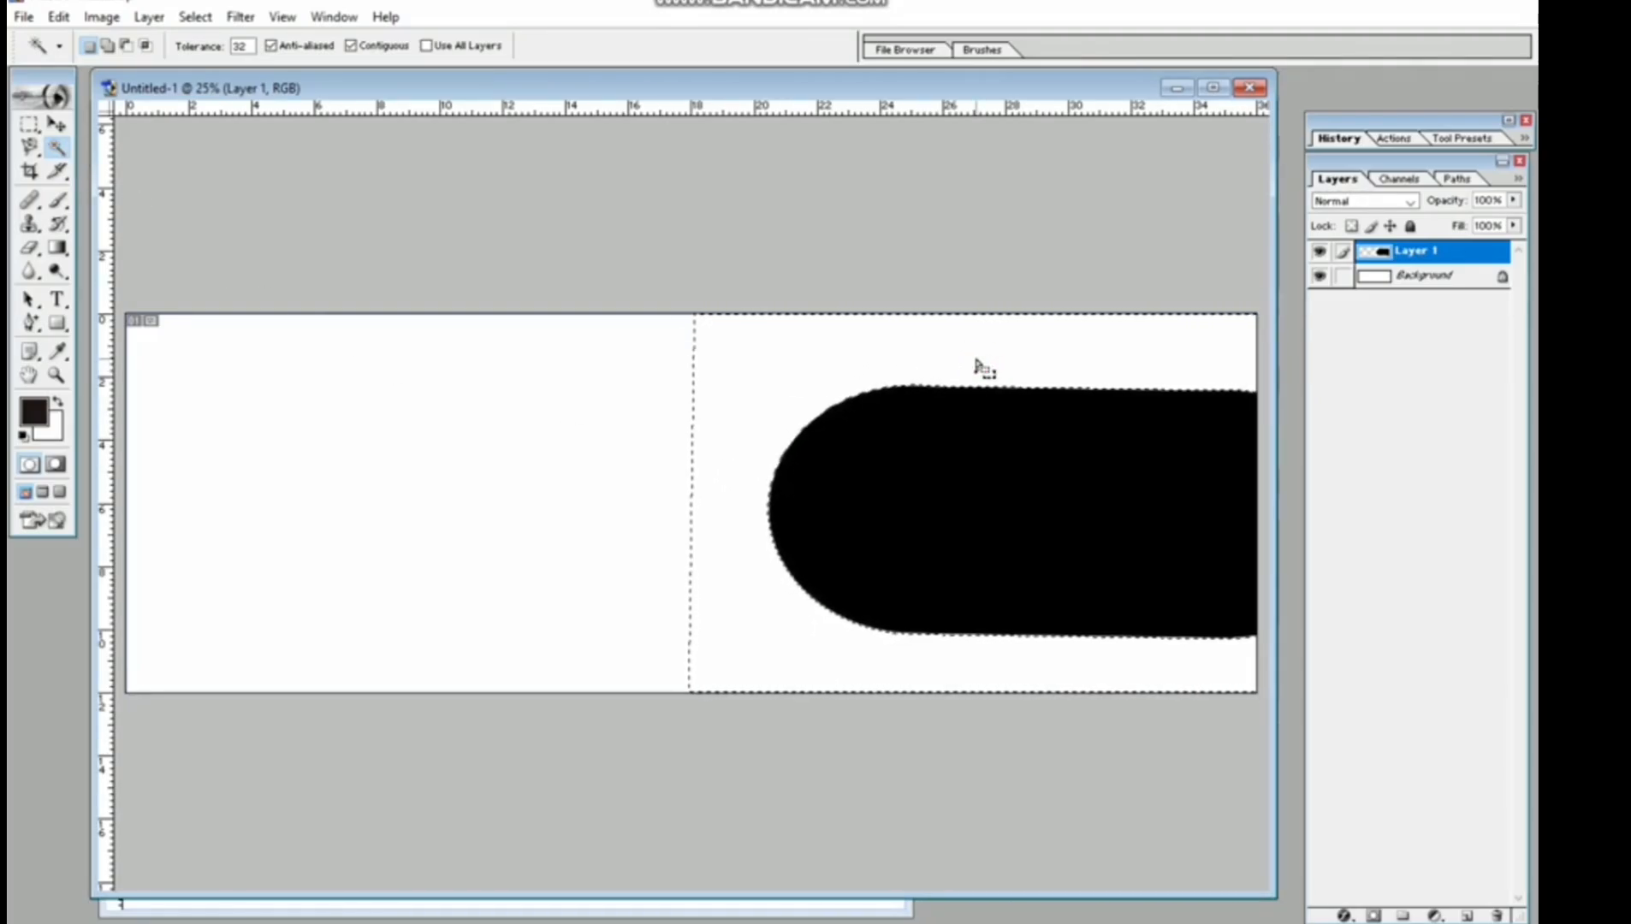
right_click(978, 364)
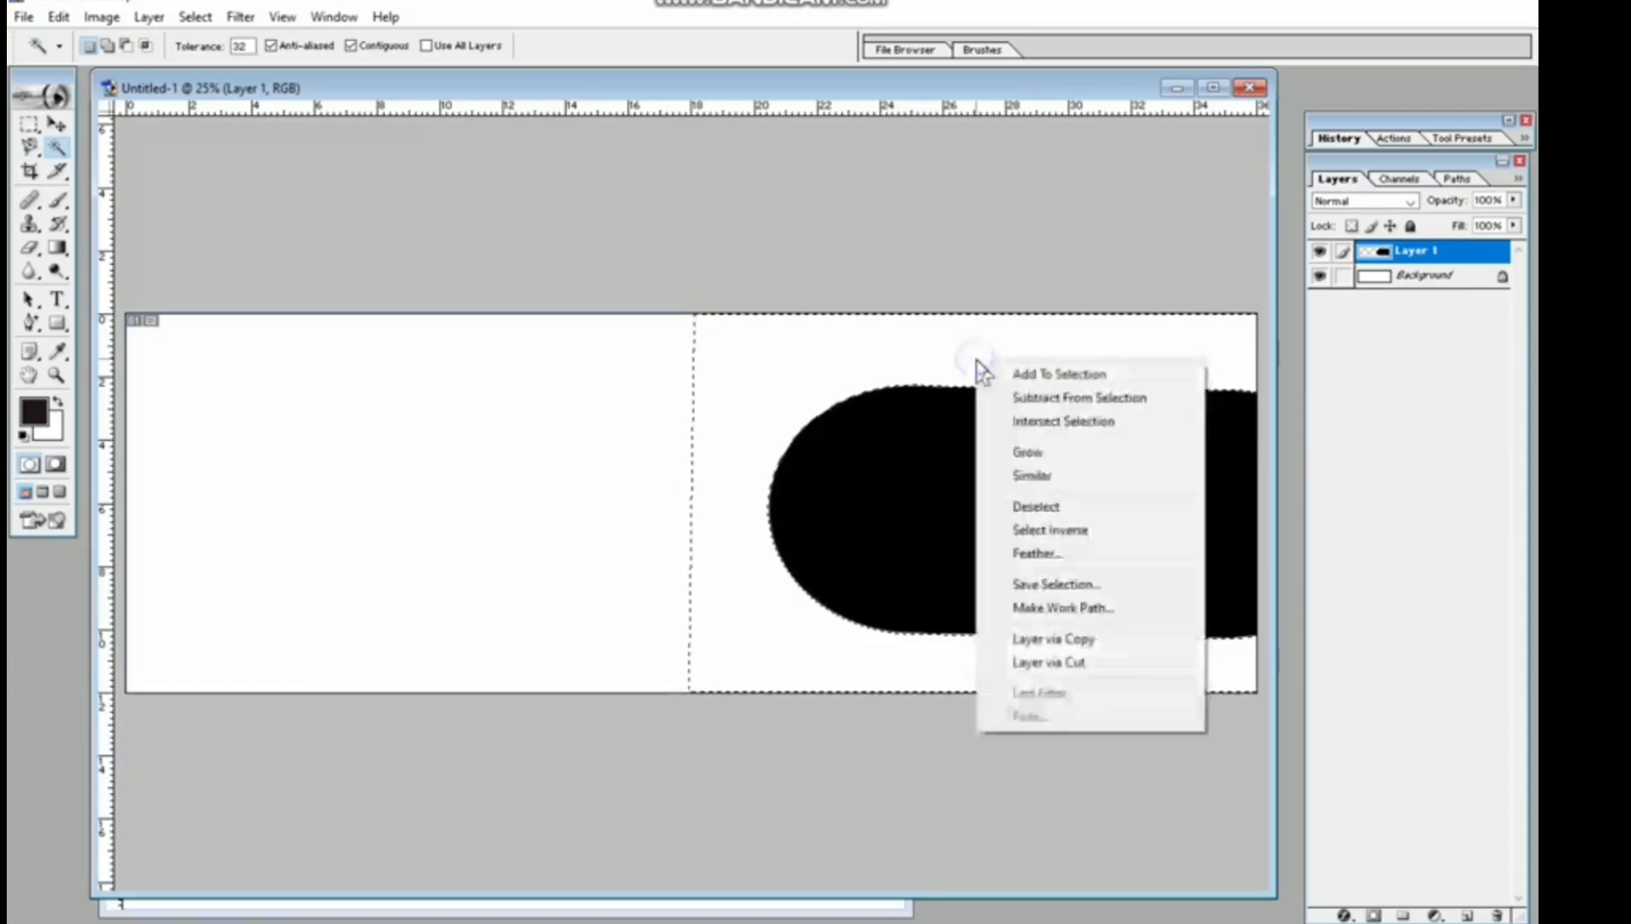
left_click(1032, 508)
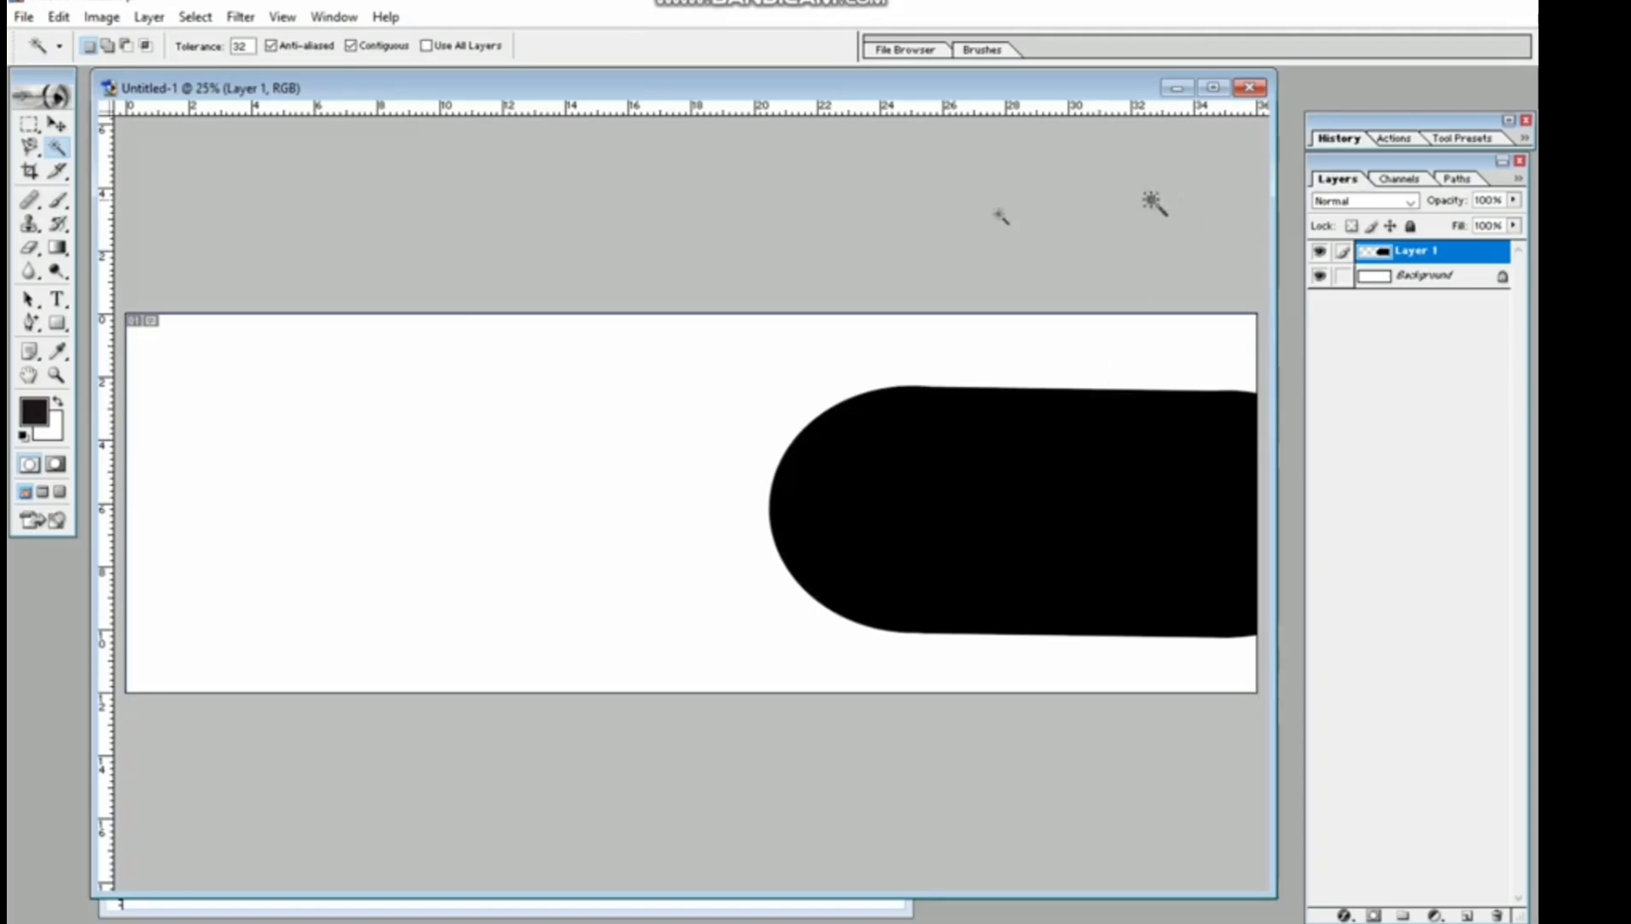
left_click(58, 326)
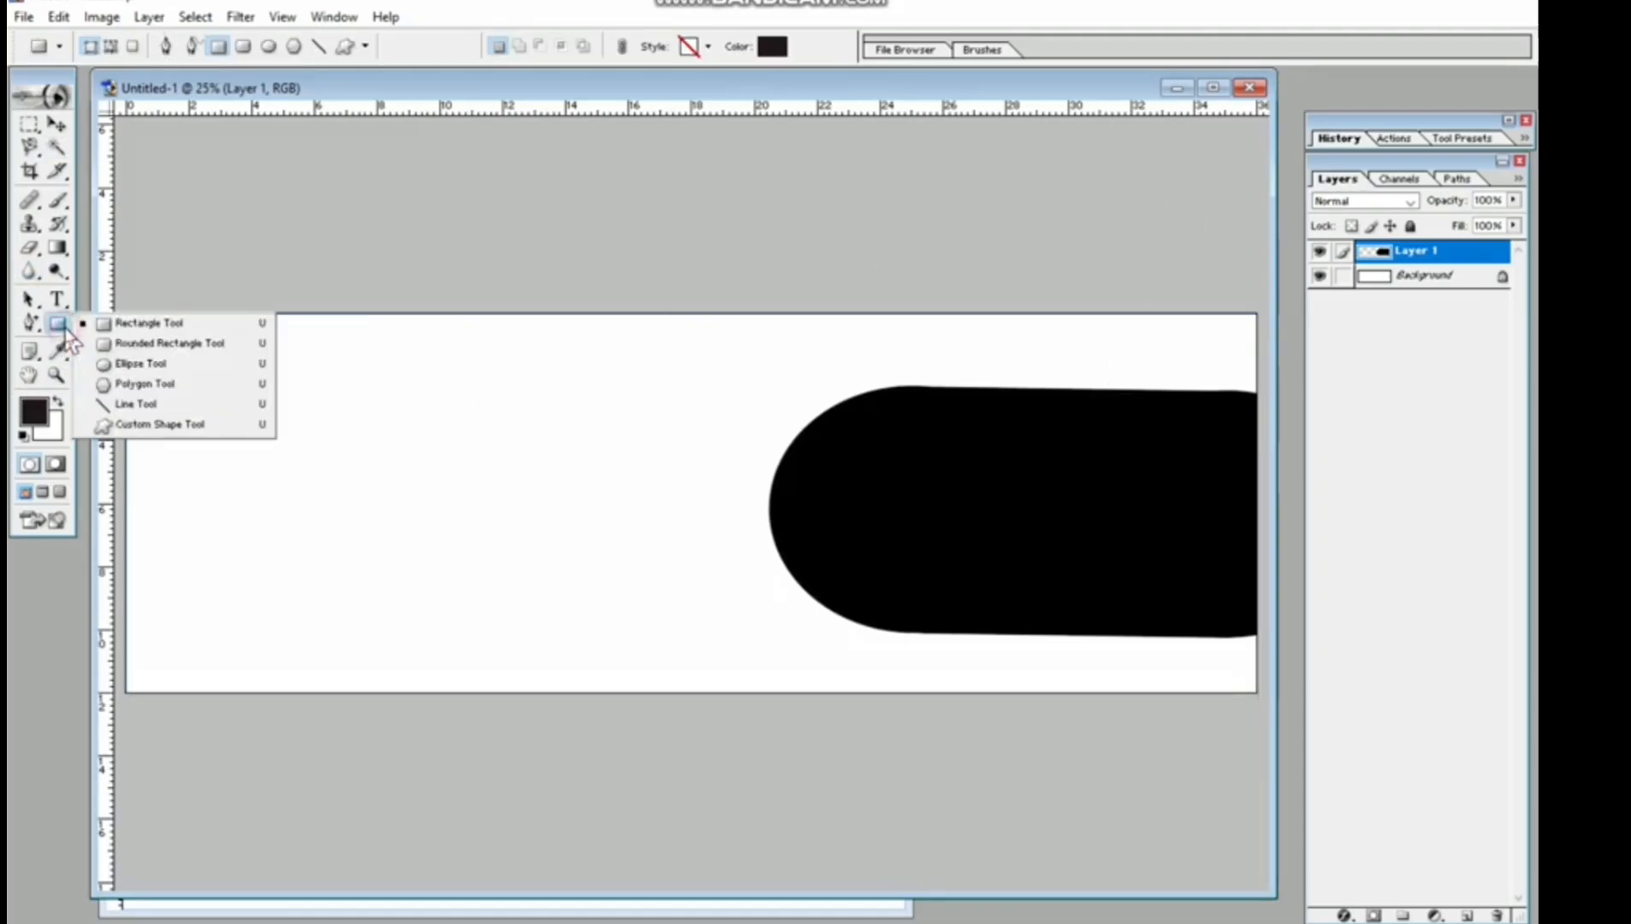
left_click(123, 366)
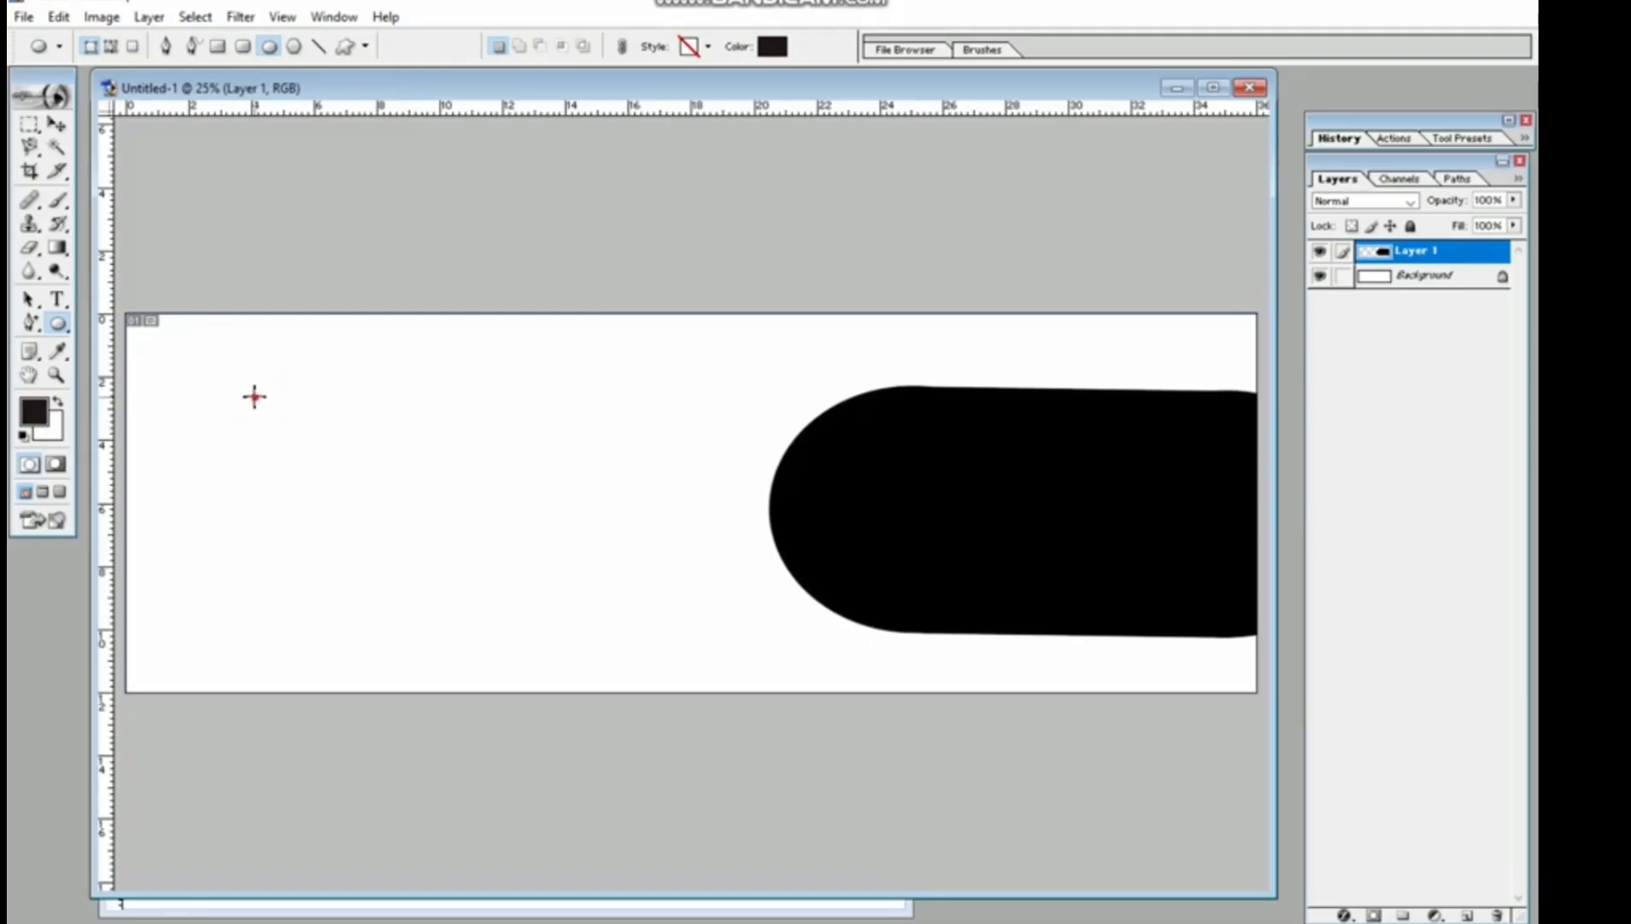
left_click_drag(254, 396, 475, 645)
left_click(57, 124)
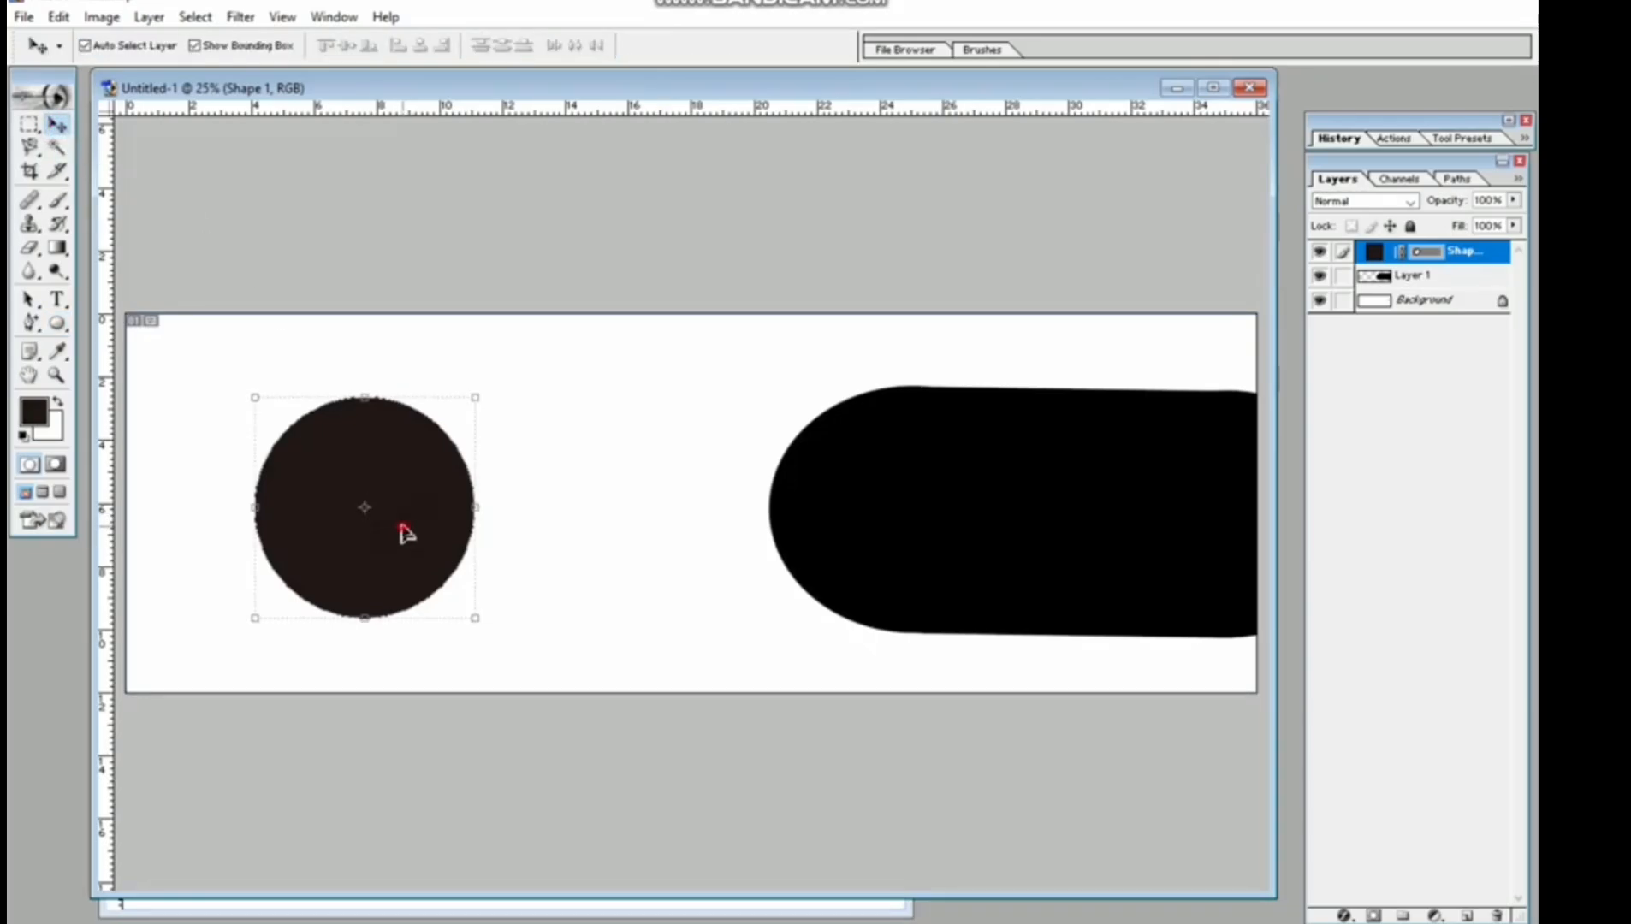
left_click_drag(405, 528, 434, 494)
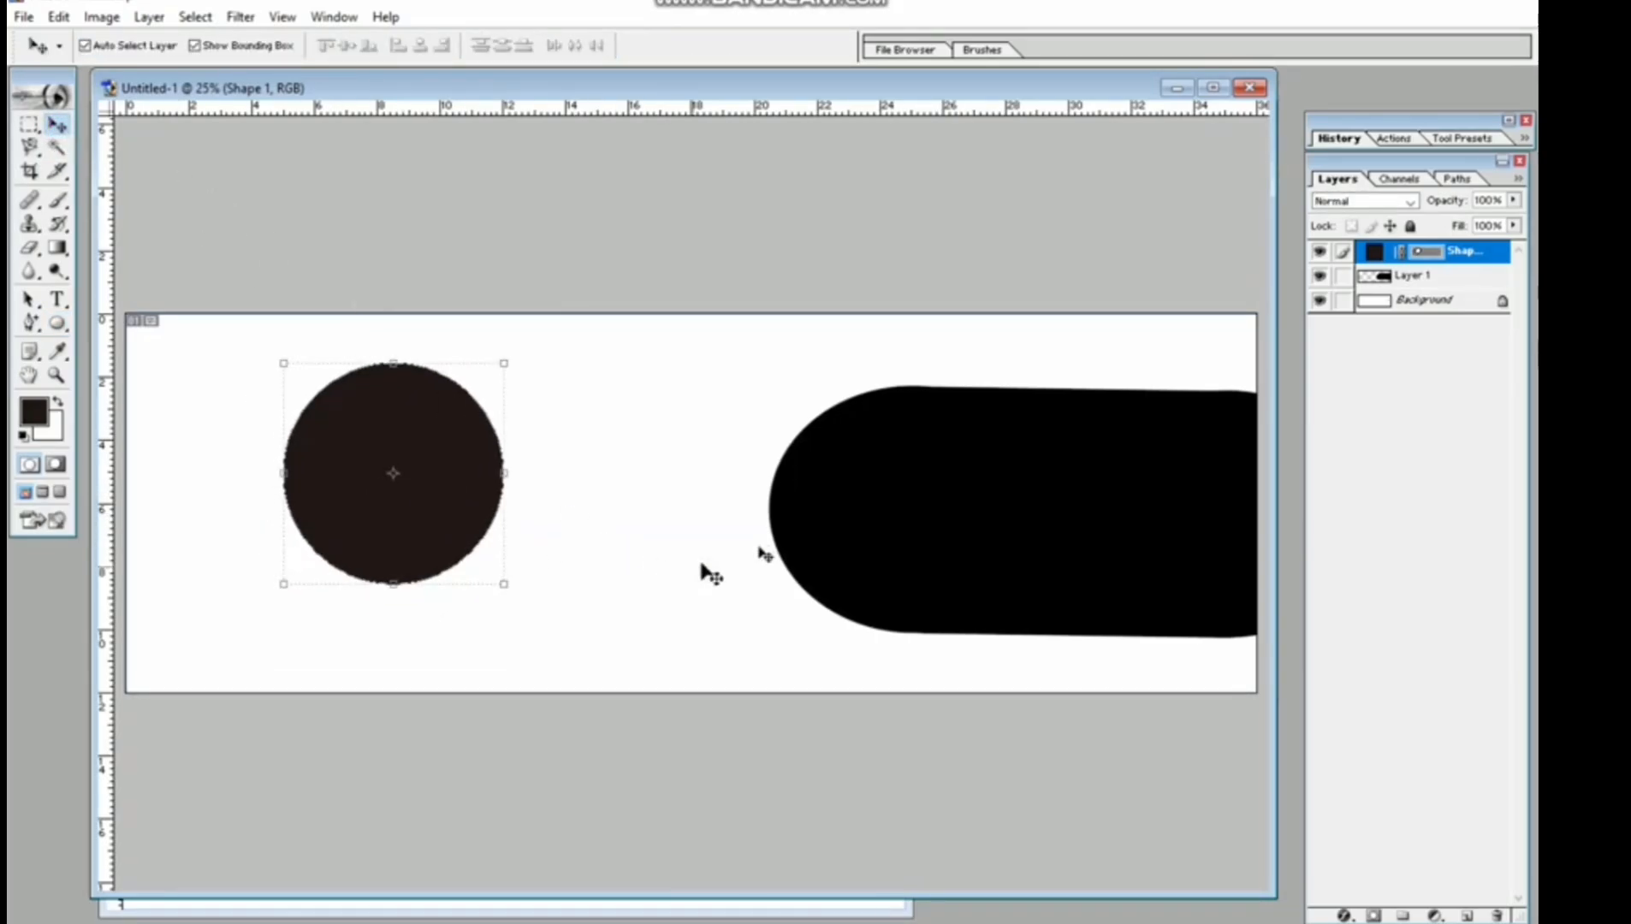
left_click(57, 325)
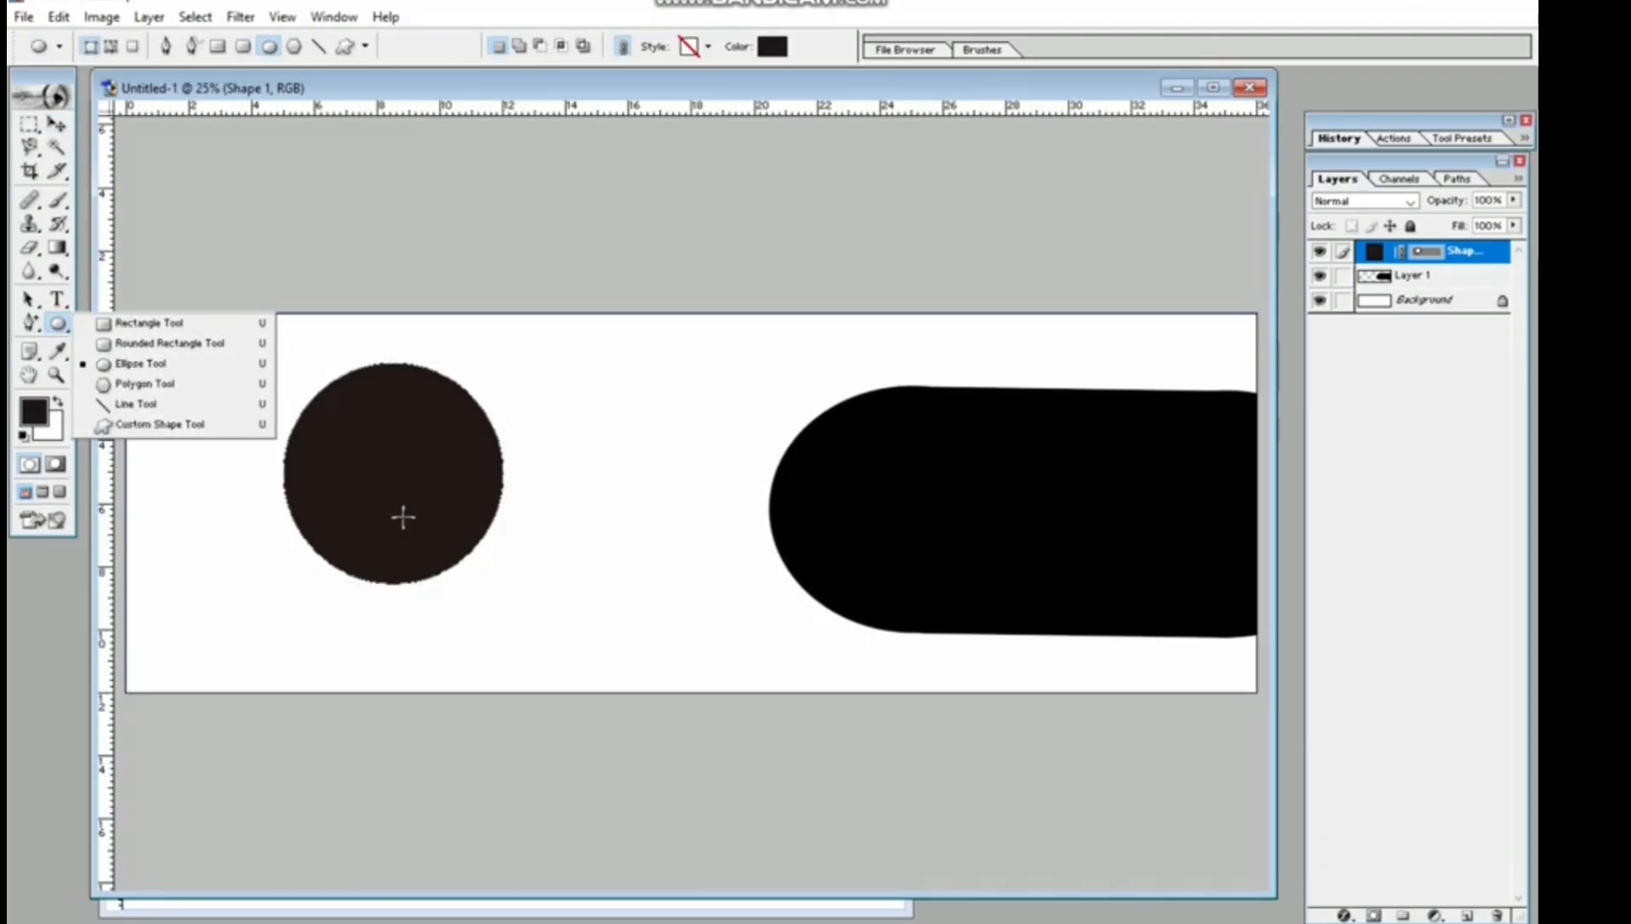
left_click_drag(433, 487, 578, 634)
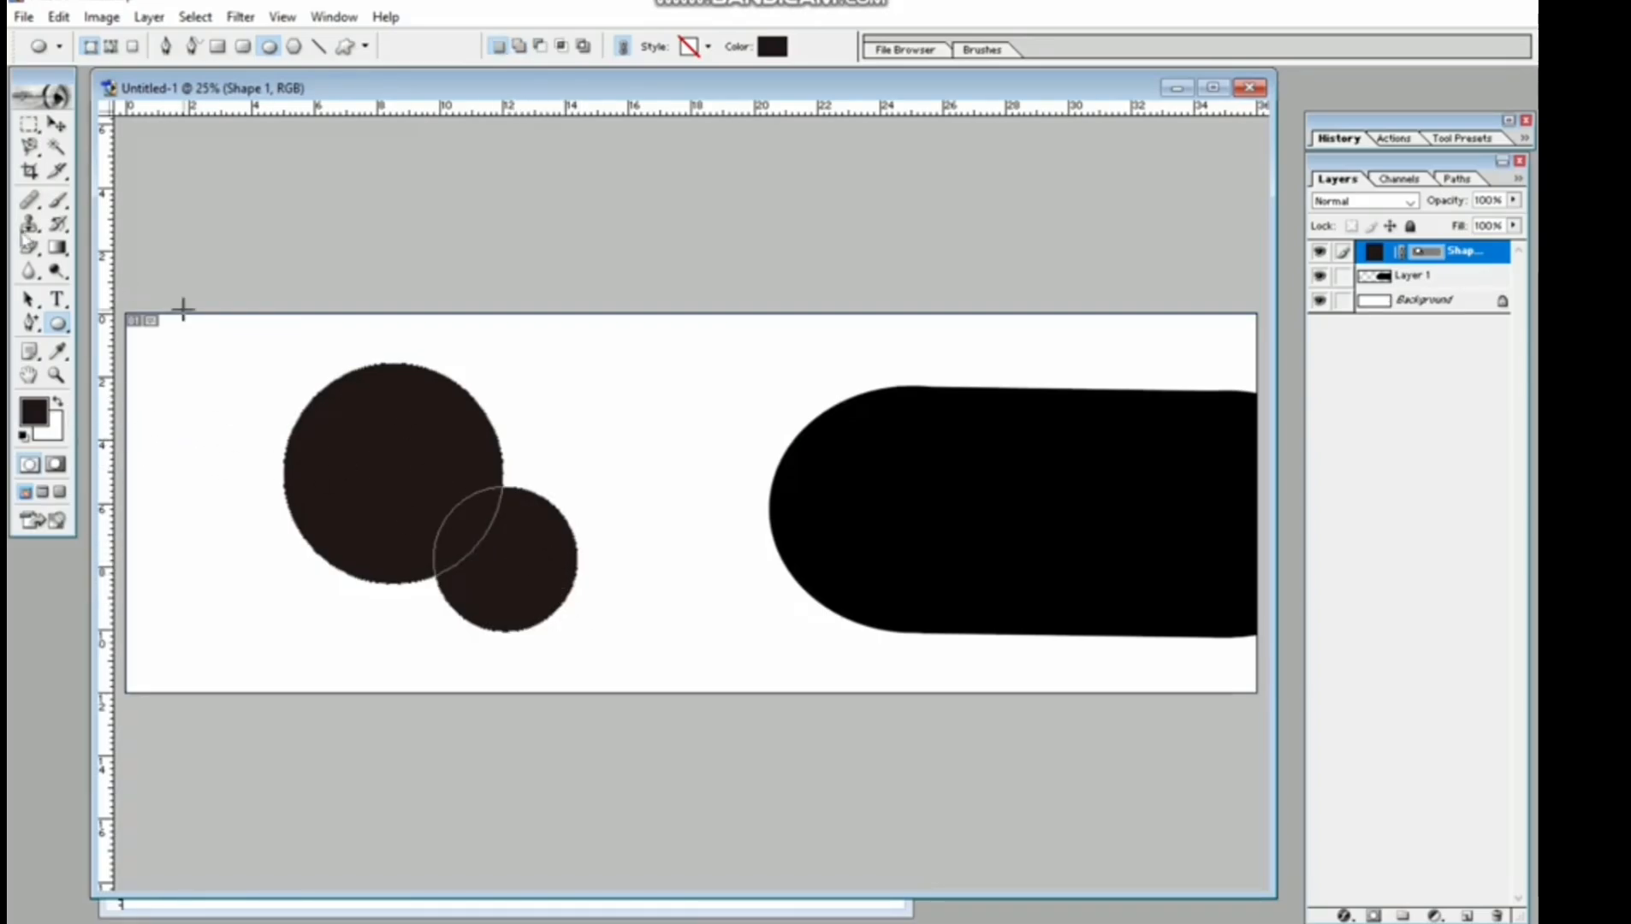
left_click(57, 125)
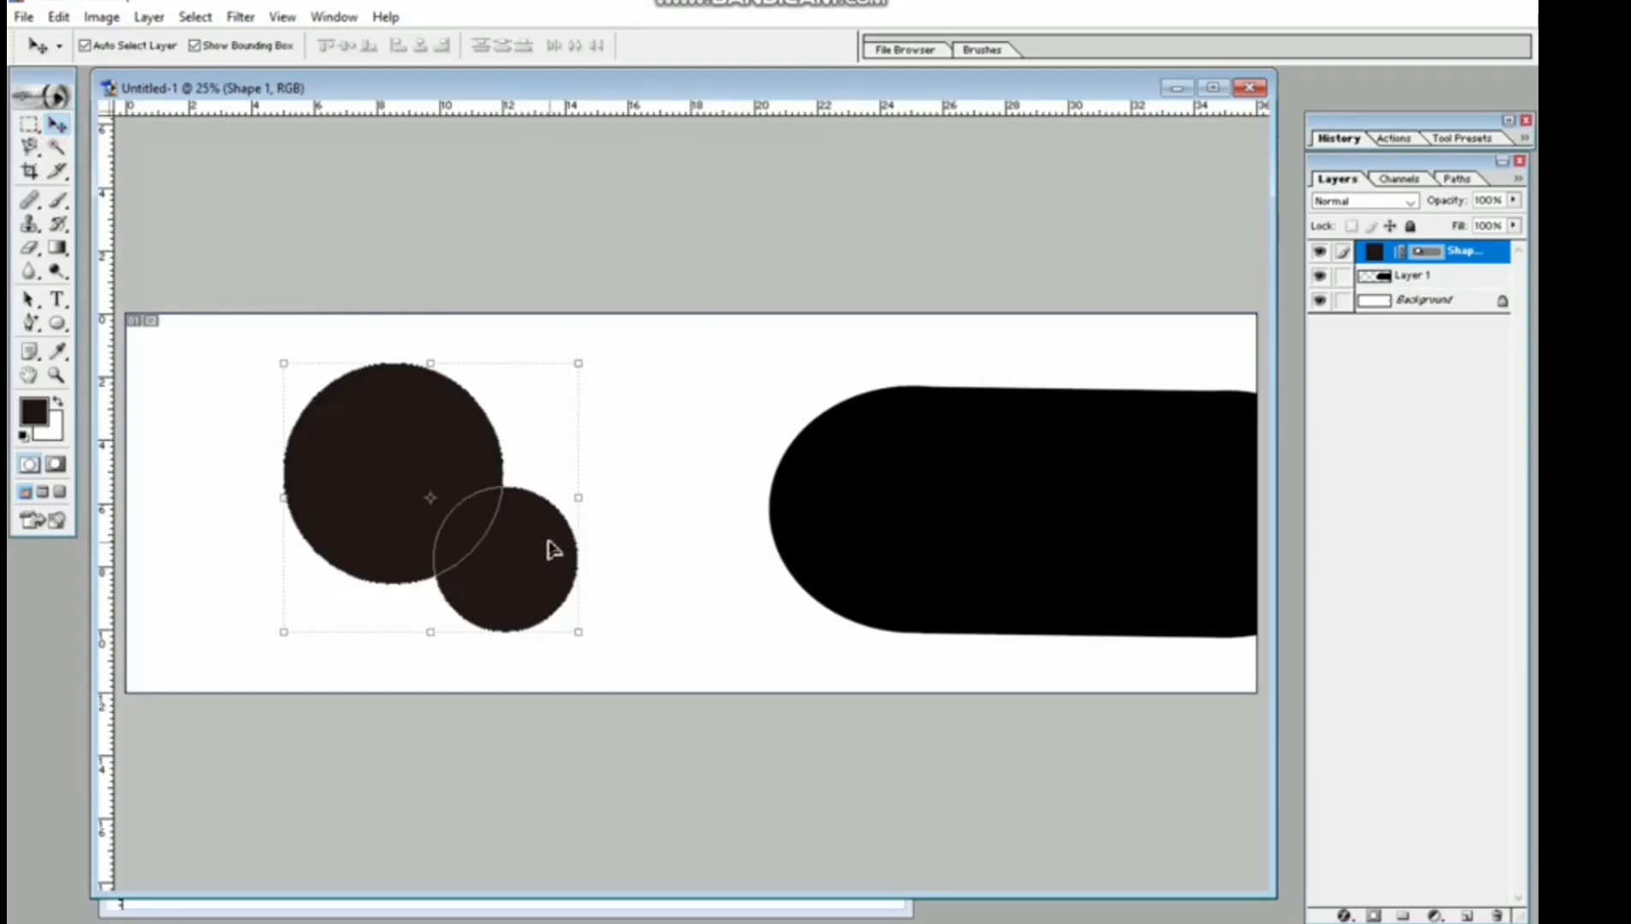
right_click(1478, 252)
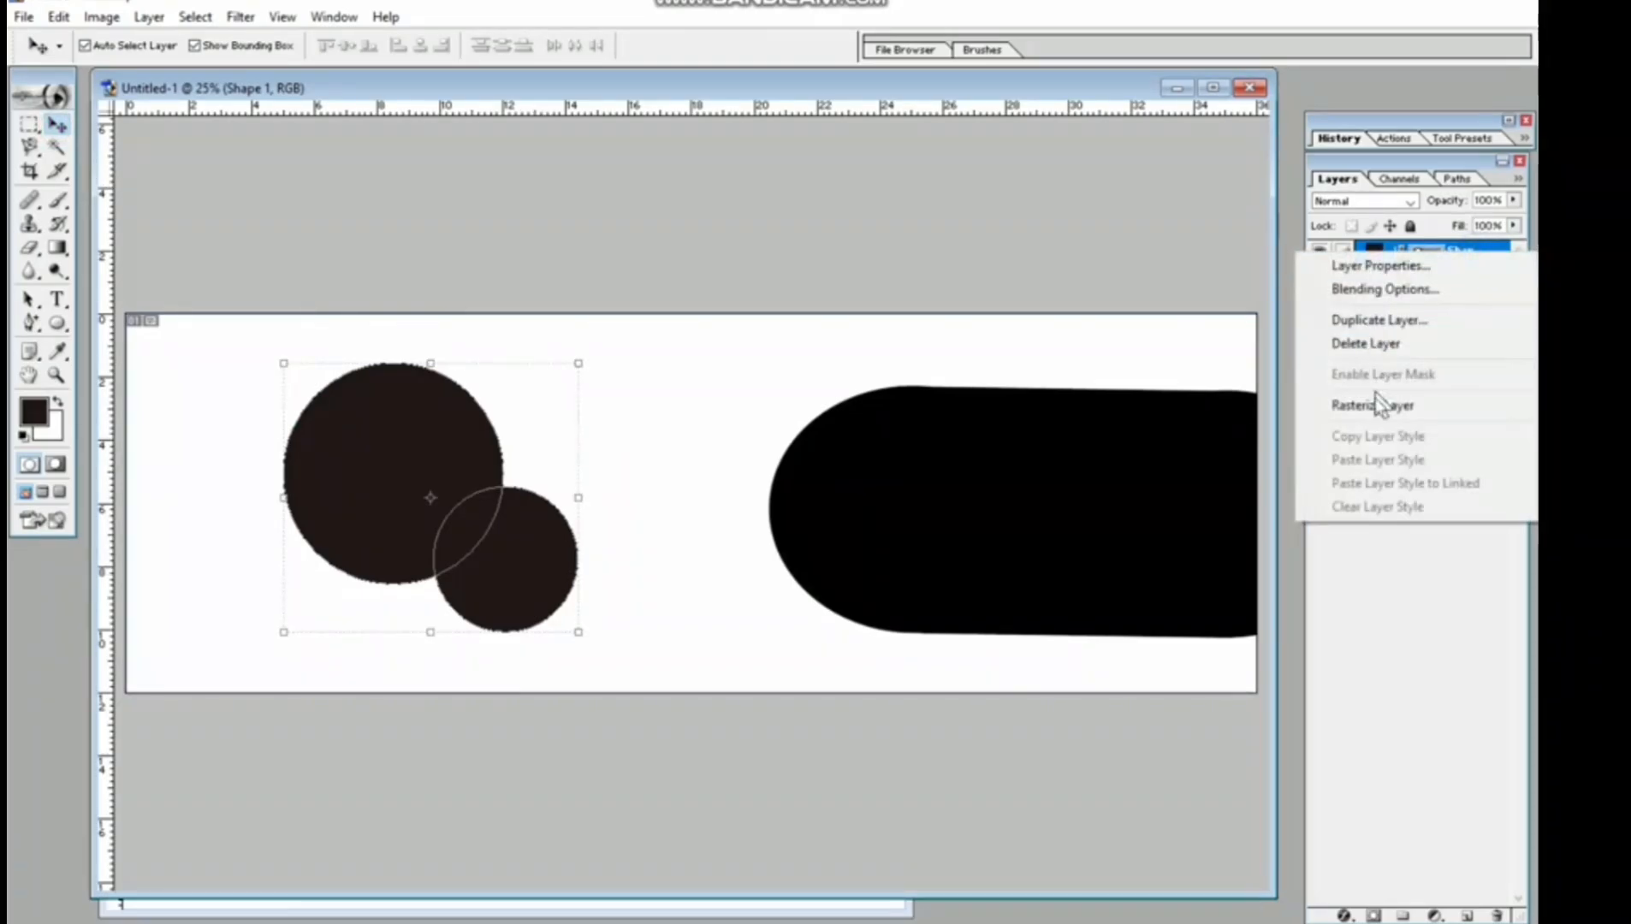
left_click(1370, 345)
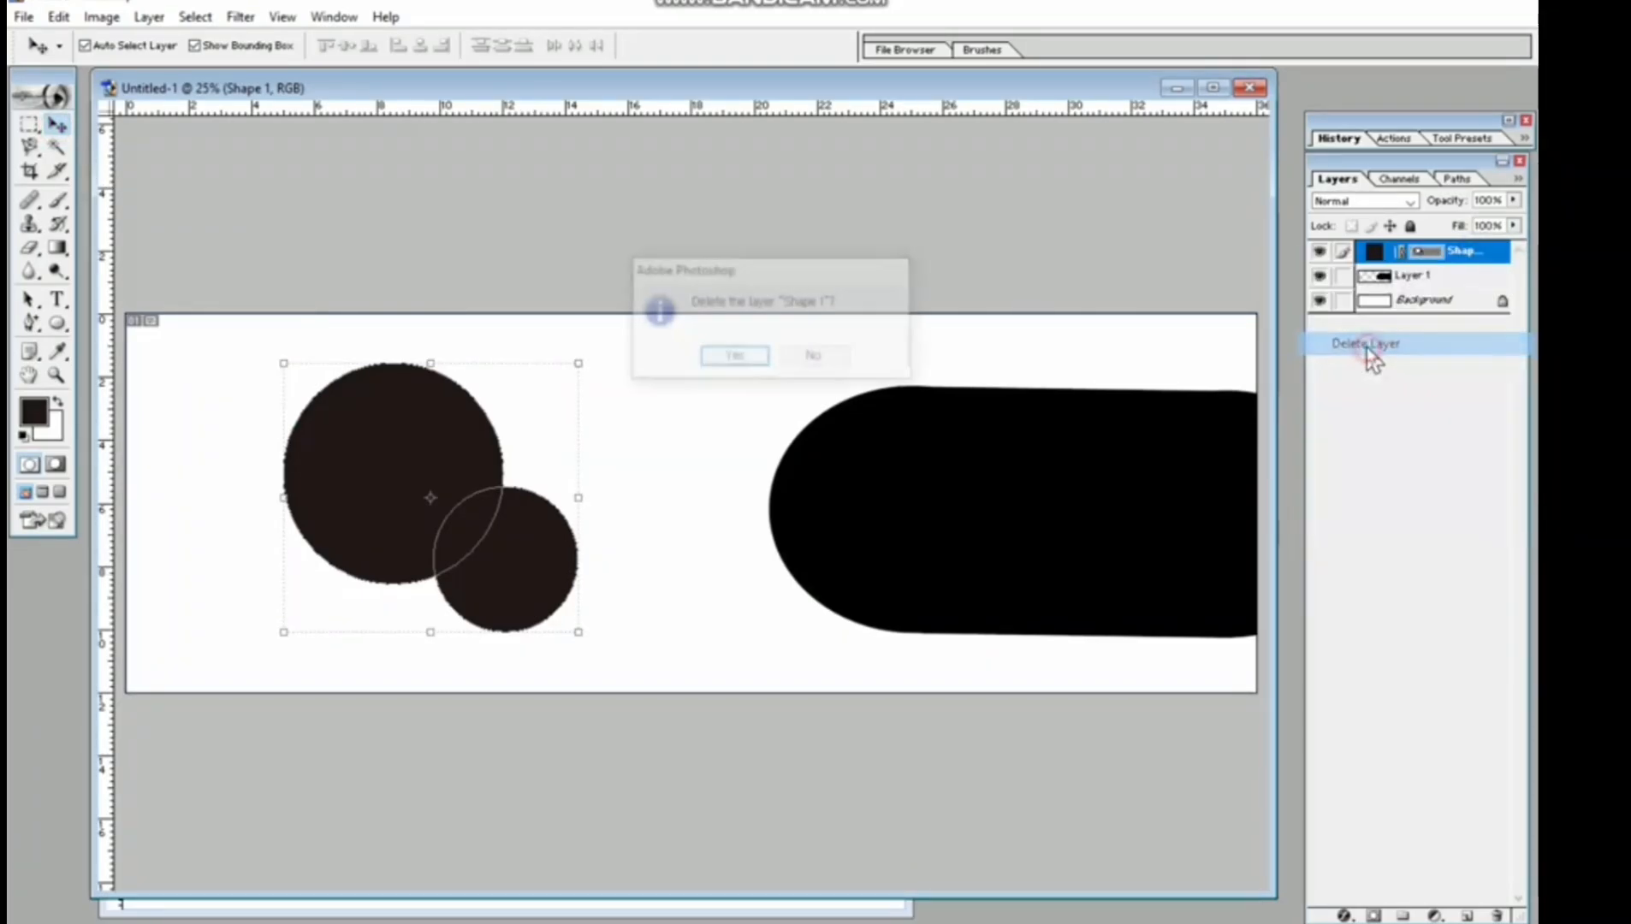
left_click(736, 356)
left_click(436, 410)
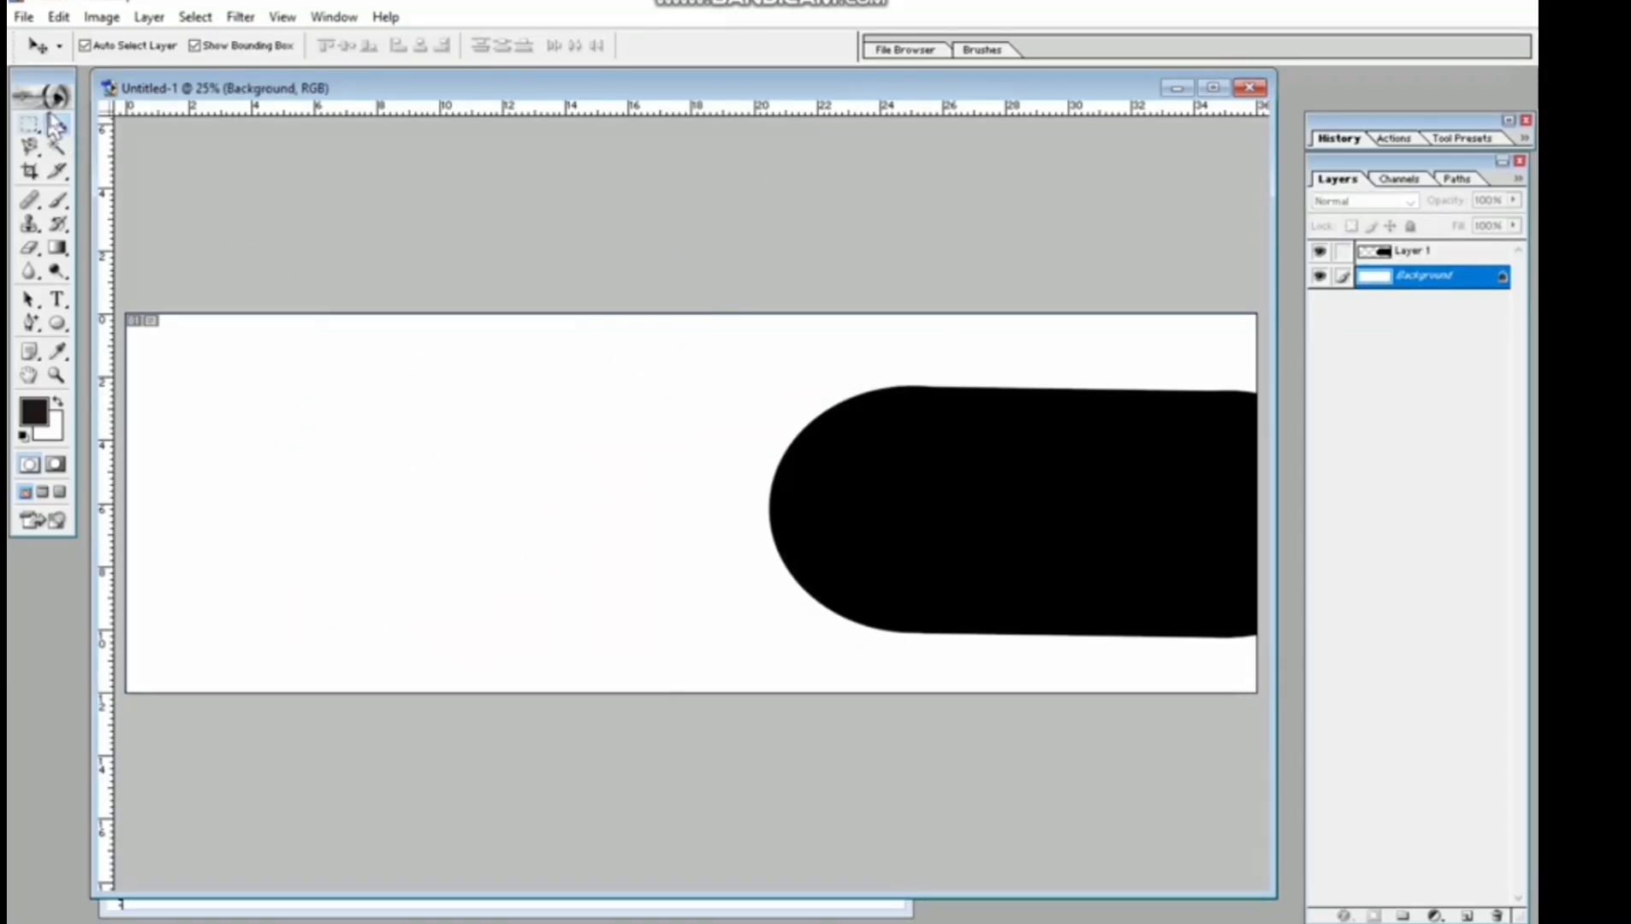
Draw a dusty-rose ellipse-tool circle about 6 cm wide on the upper left part of the canvas.
left_click(56, 322)
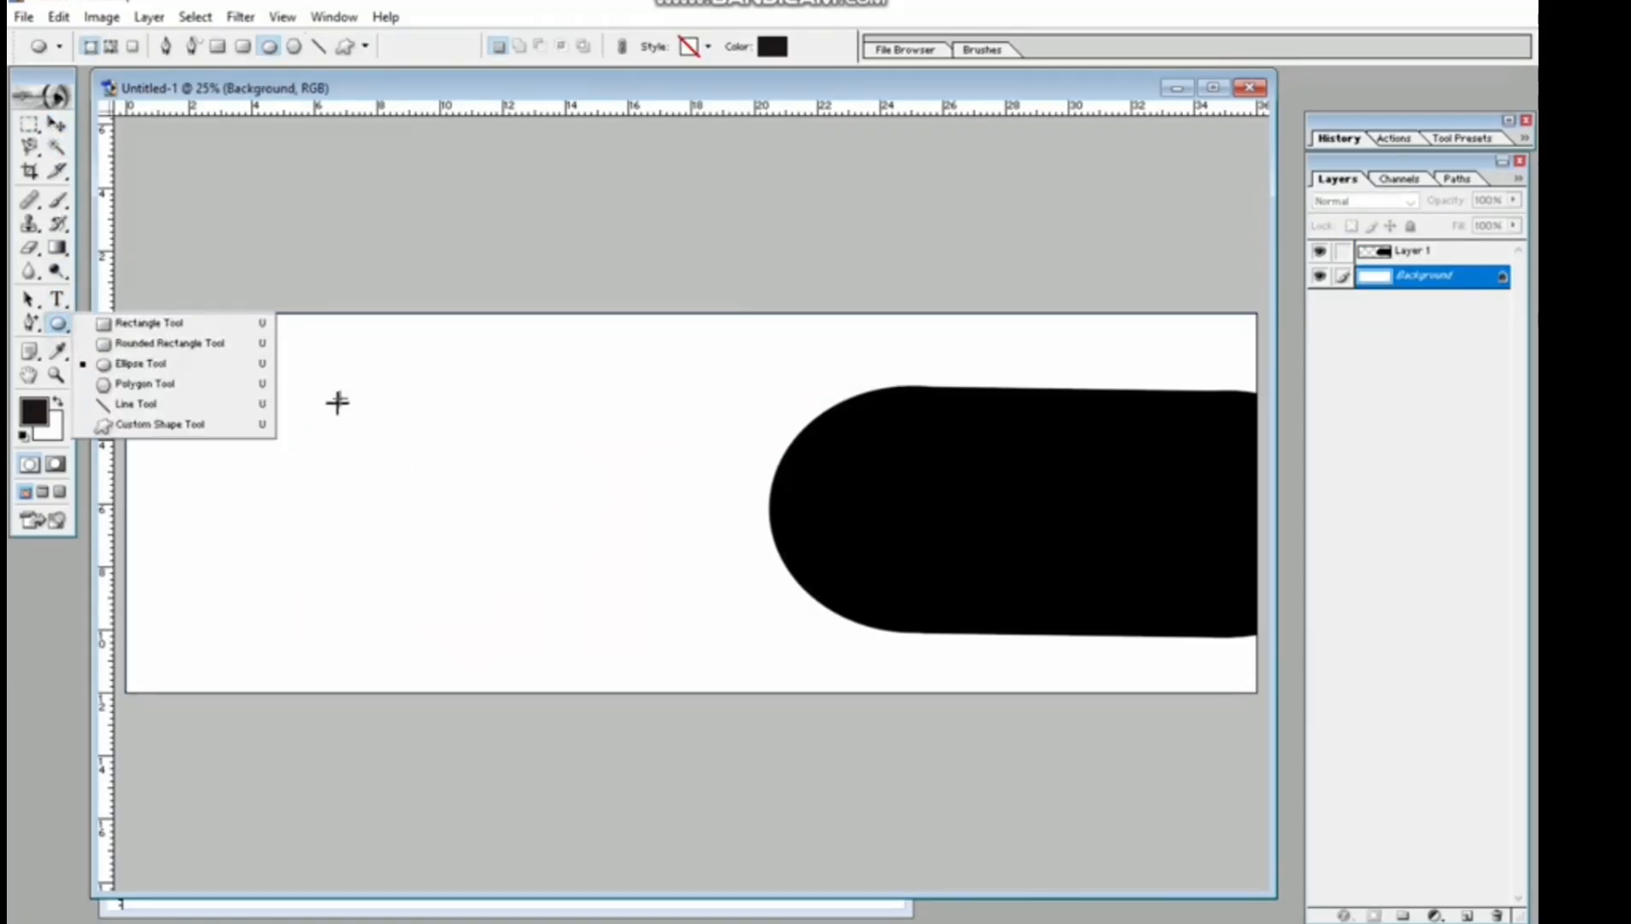
left_click(135, 370)
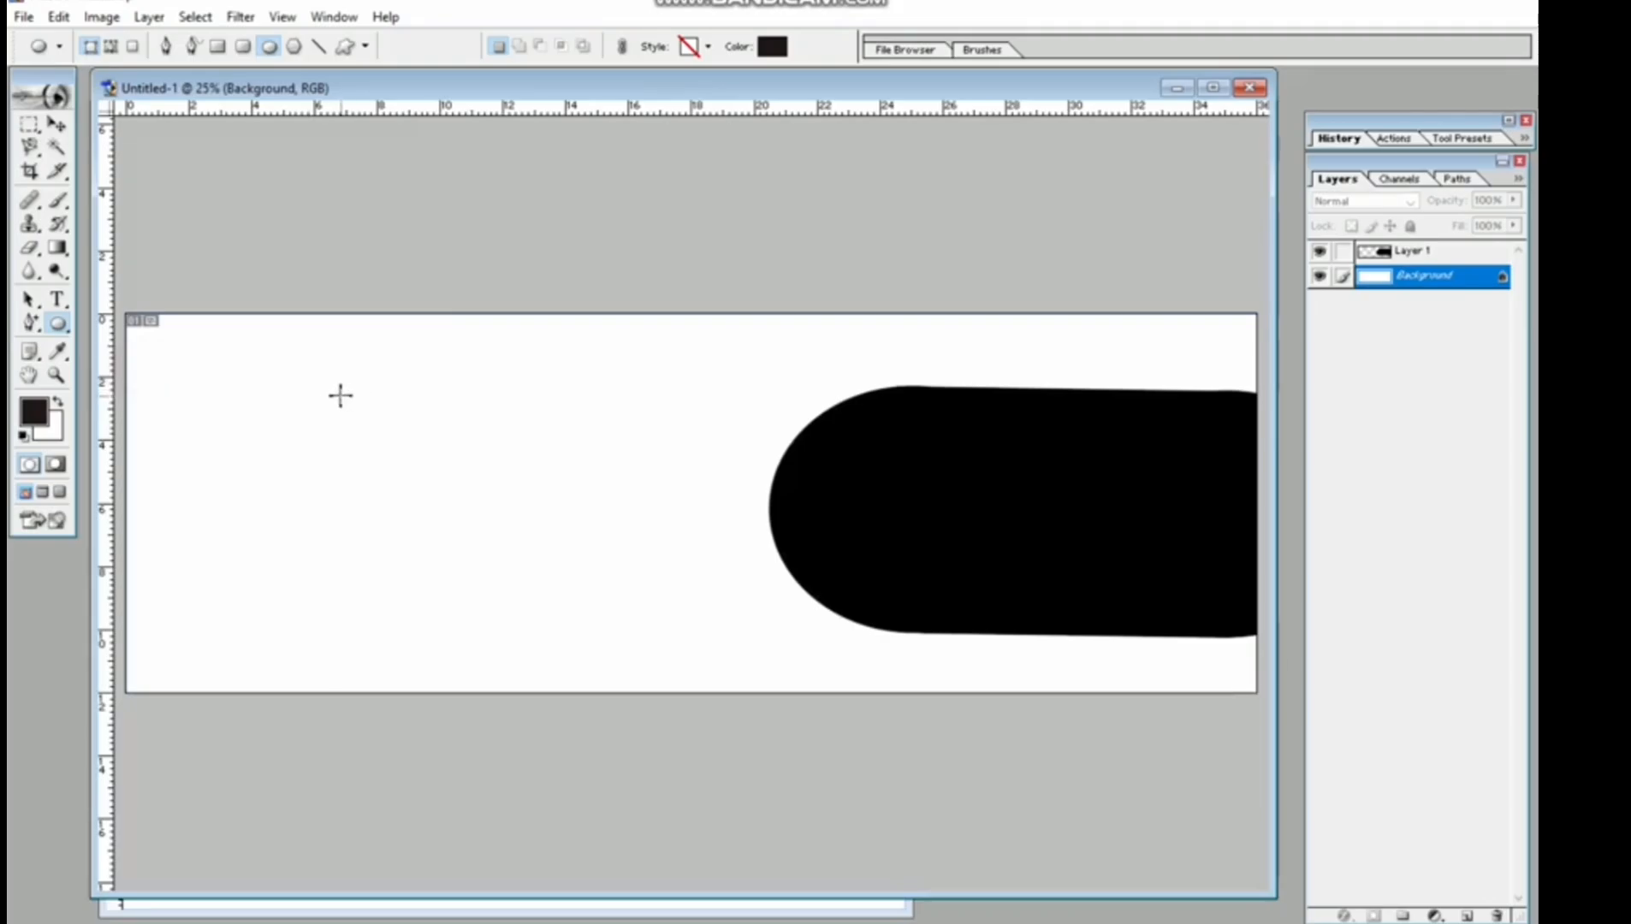
left_click(36, 413)
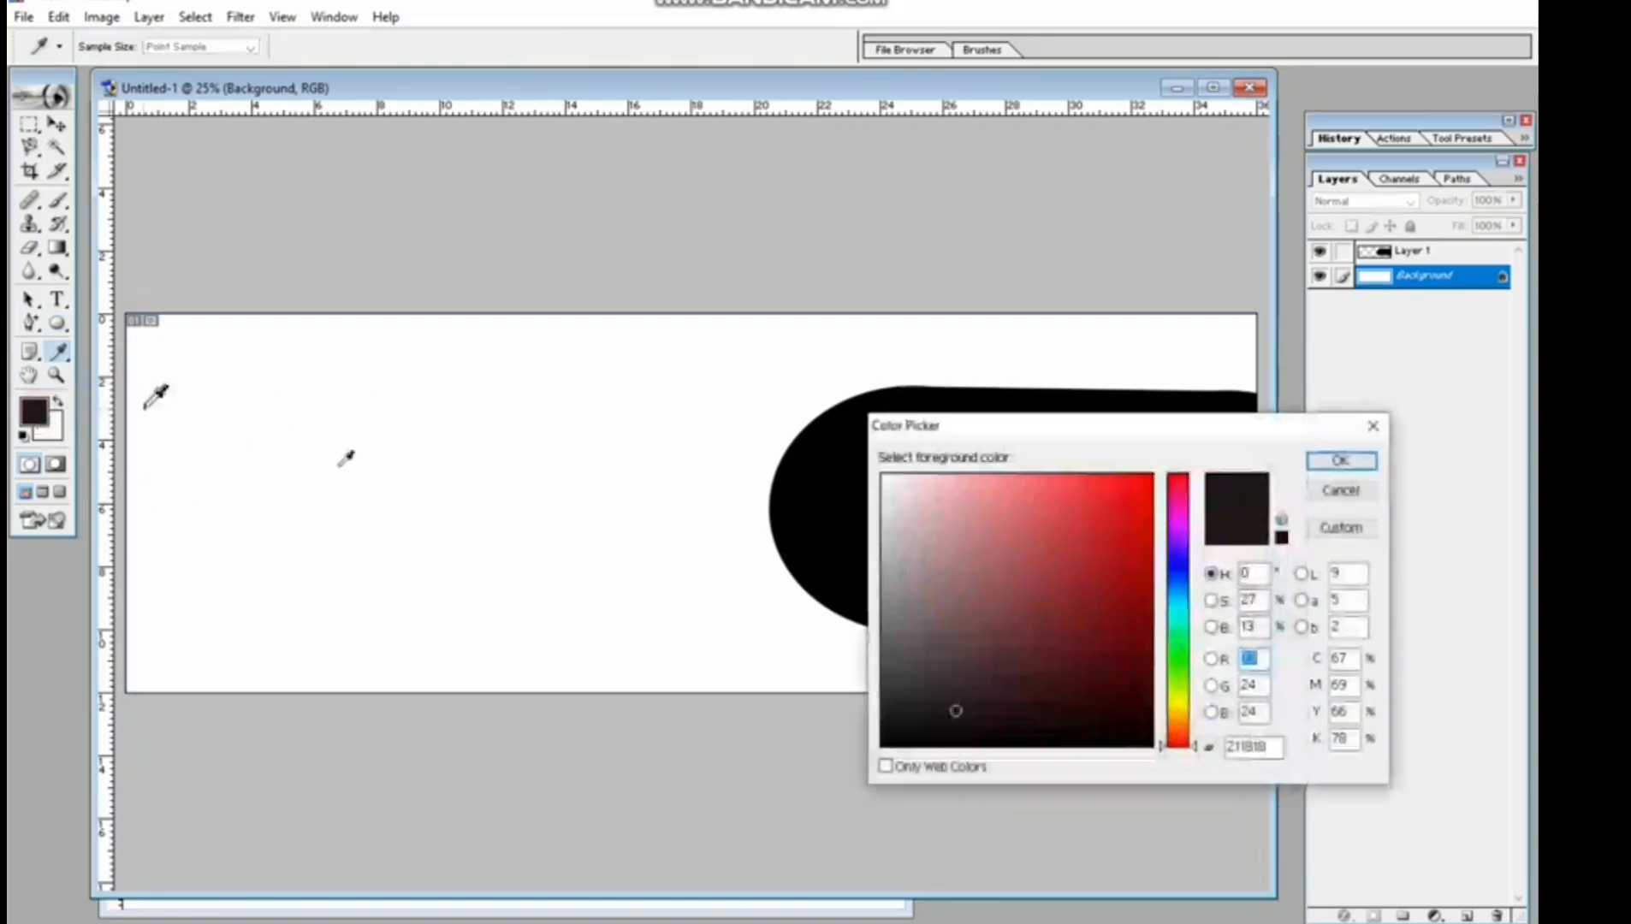
left_click(992, 537)
left_click(1341, 461)
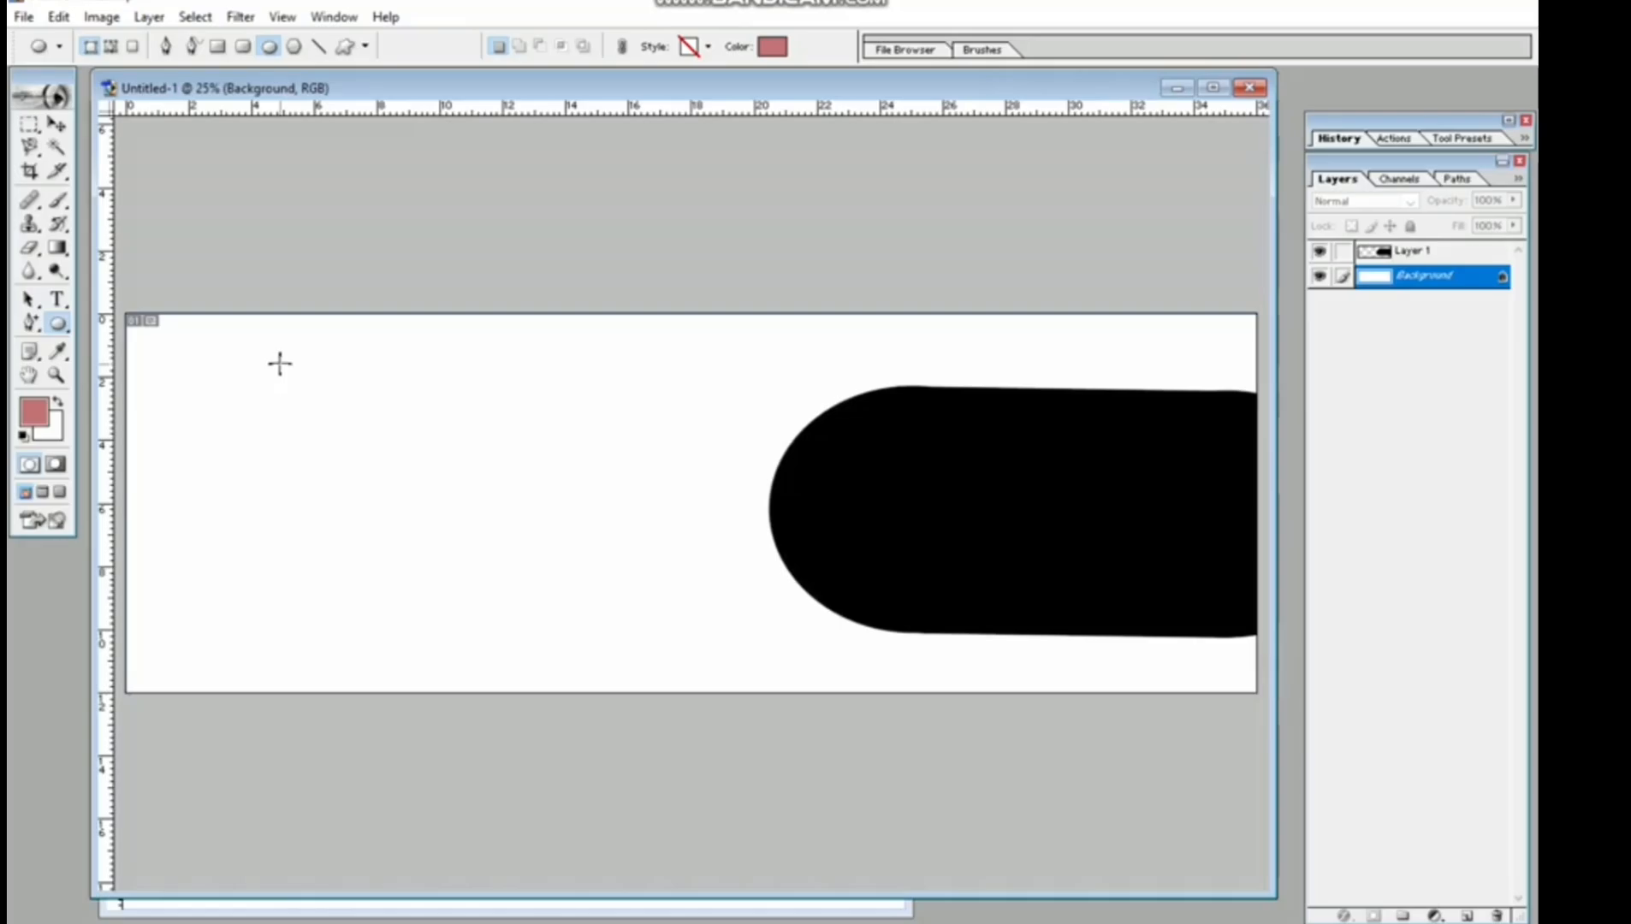
left_click_drag(289, 353, 476, 589)
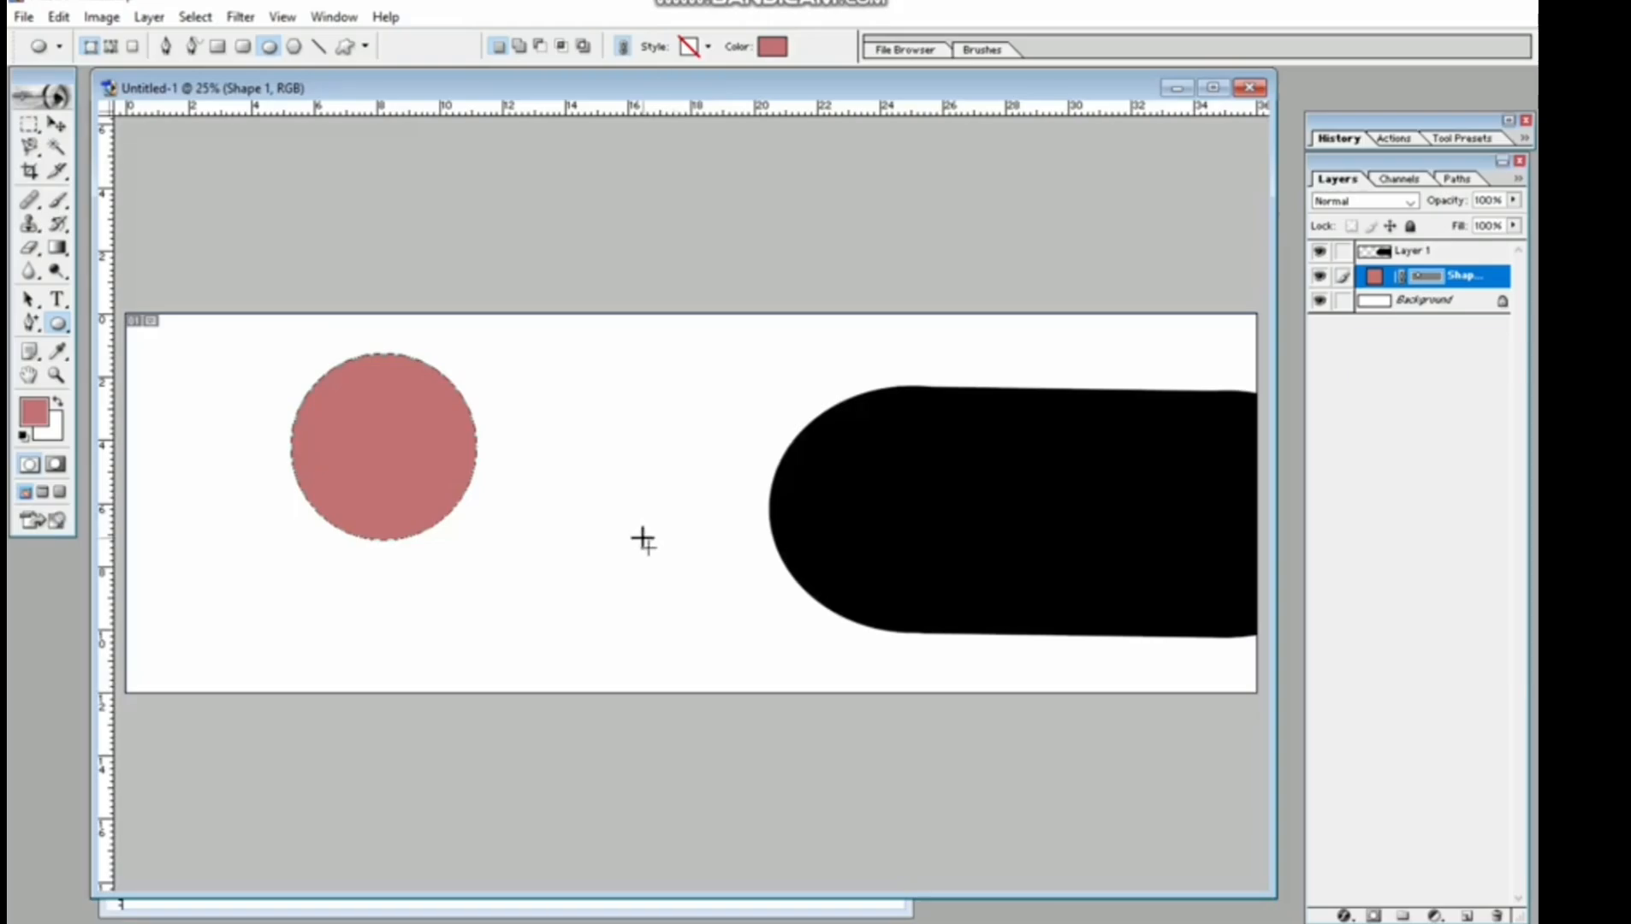
key("Return")
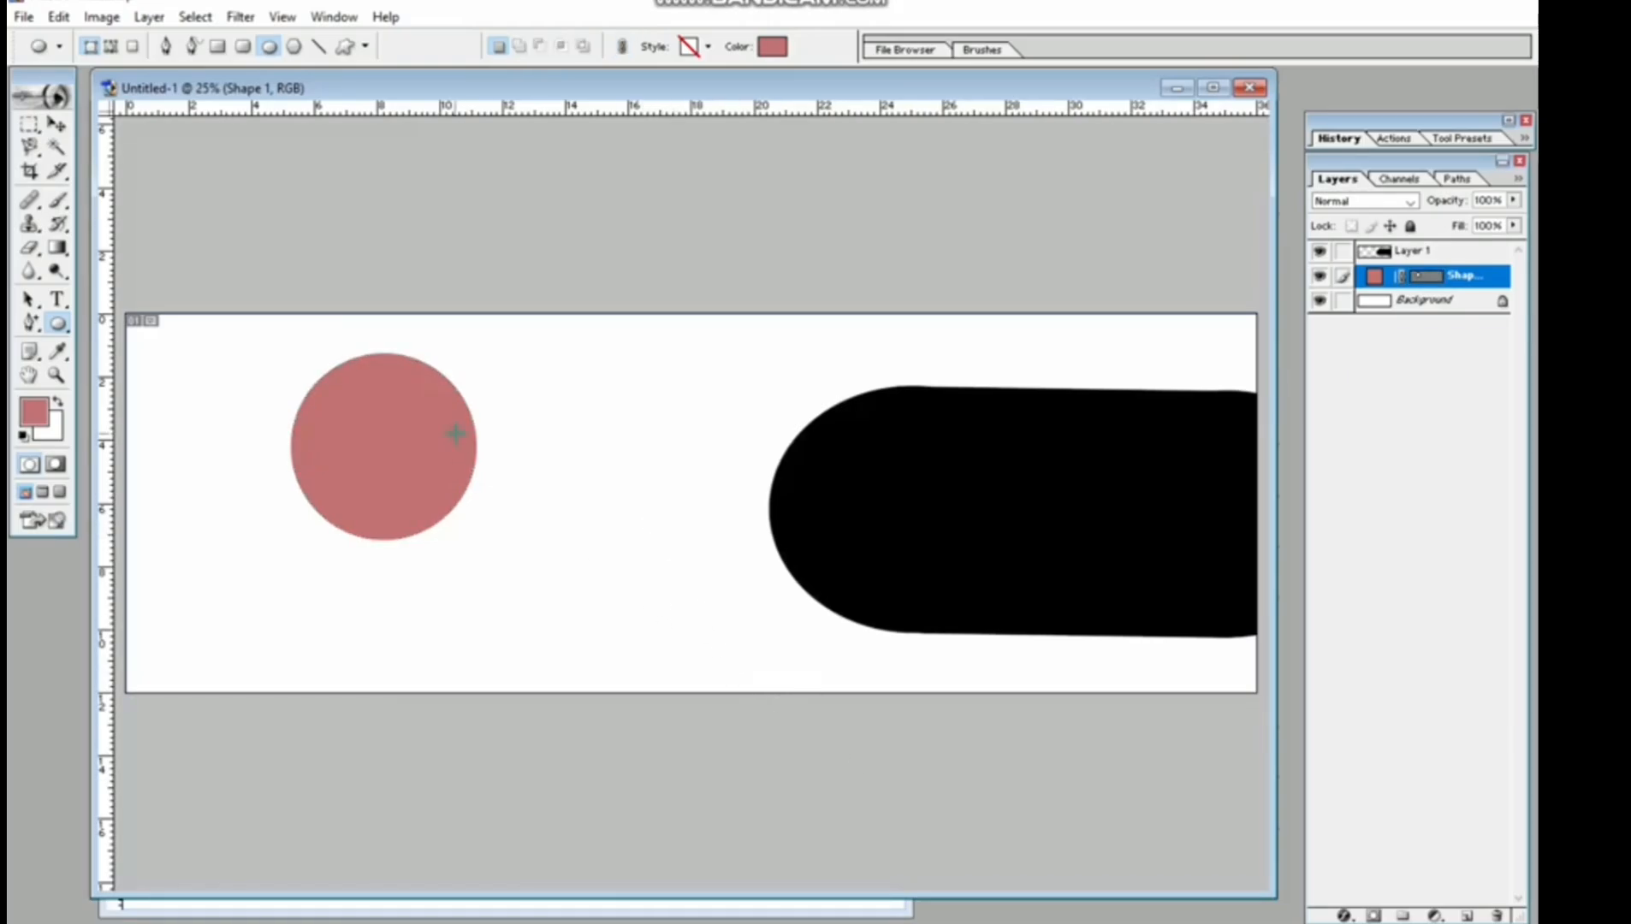
Draw a dark grey (342D2D) circle about 3.6 cm wide over the rose circle's lower-right edge, on a new shape layer above the pill.
left_click(58, 125)
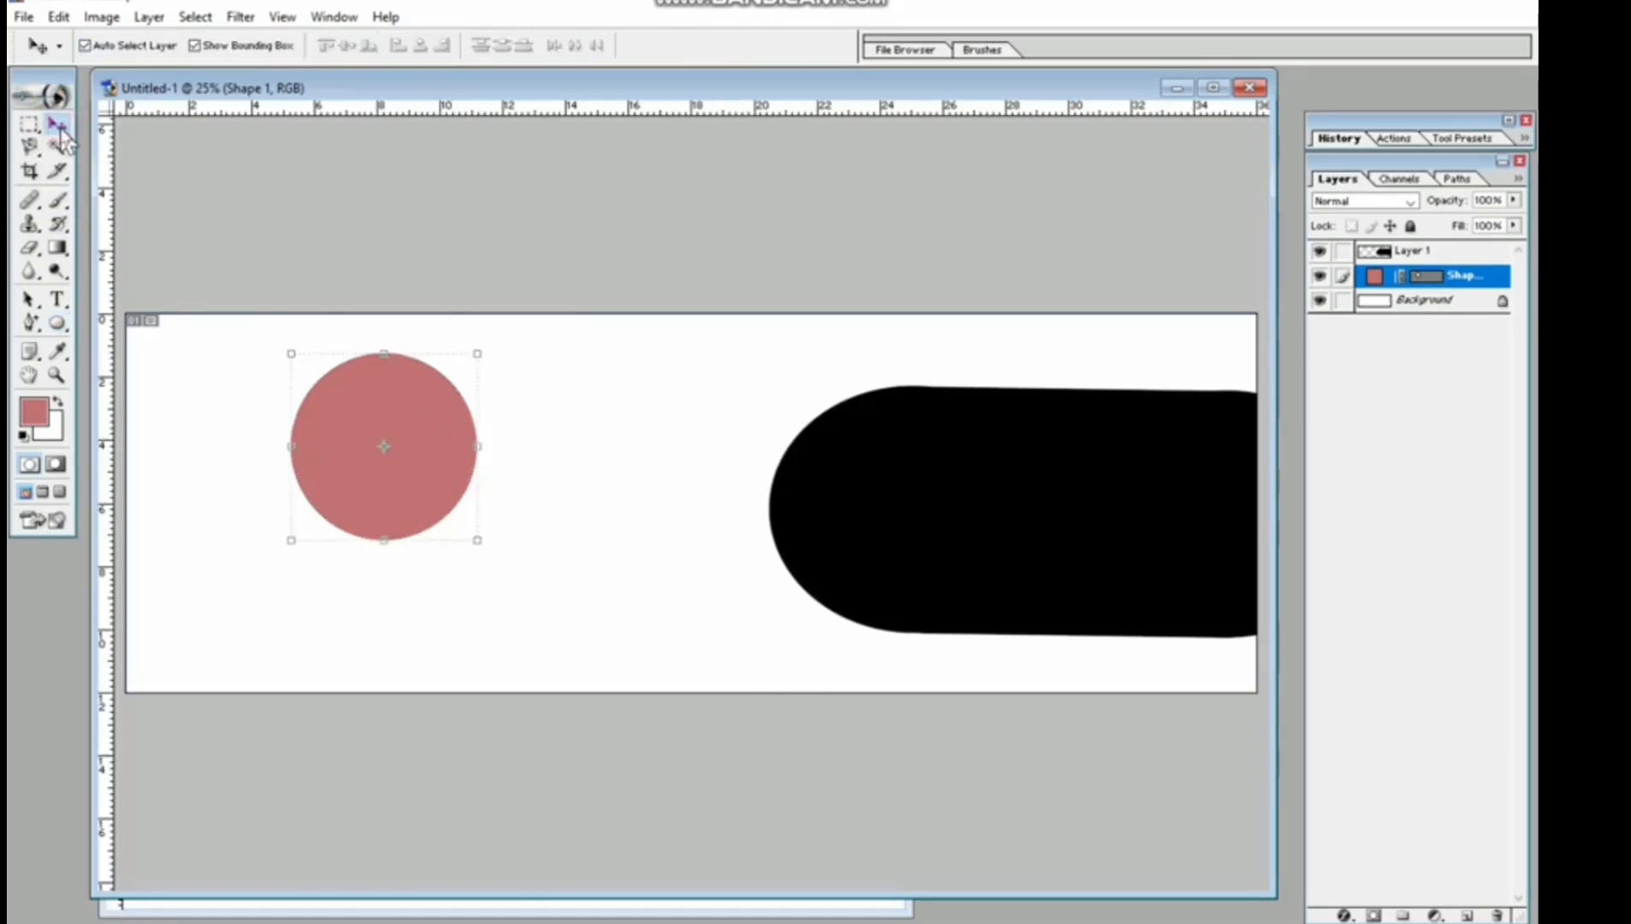
left_click(1374, 304)
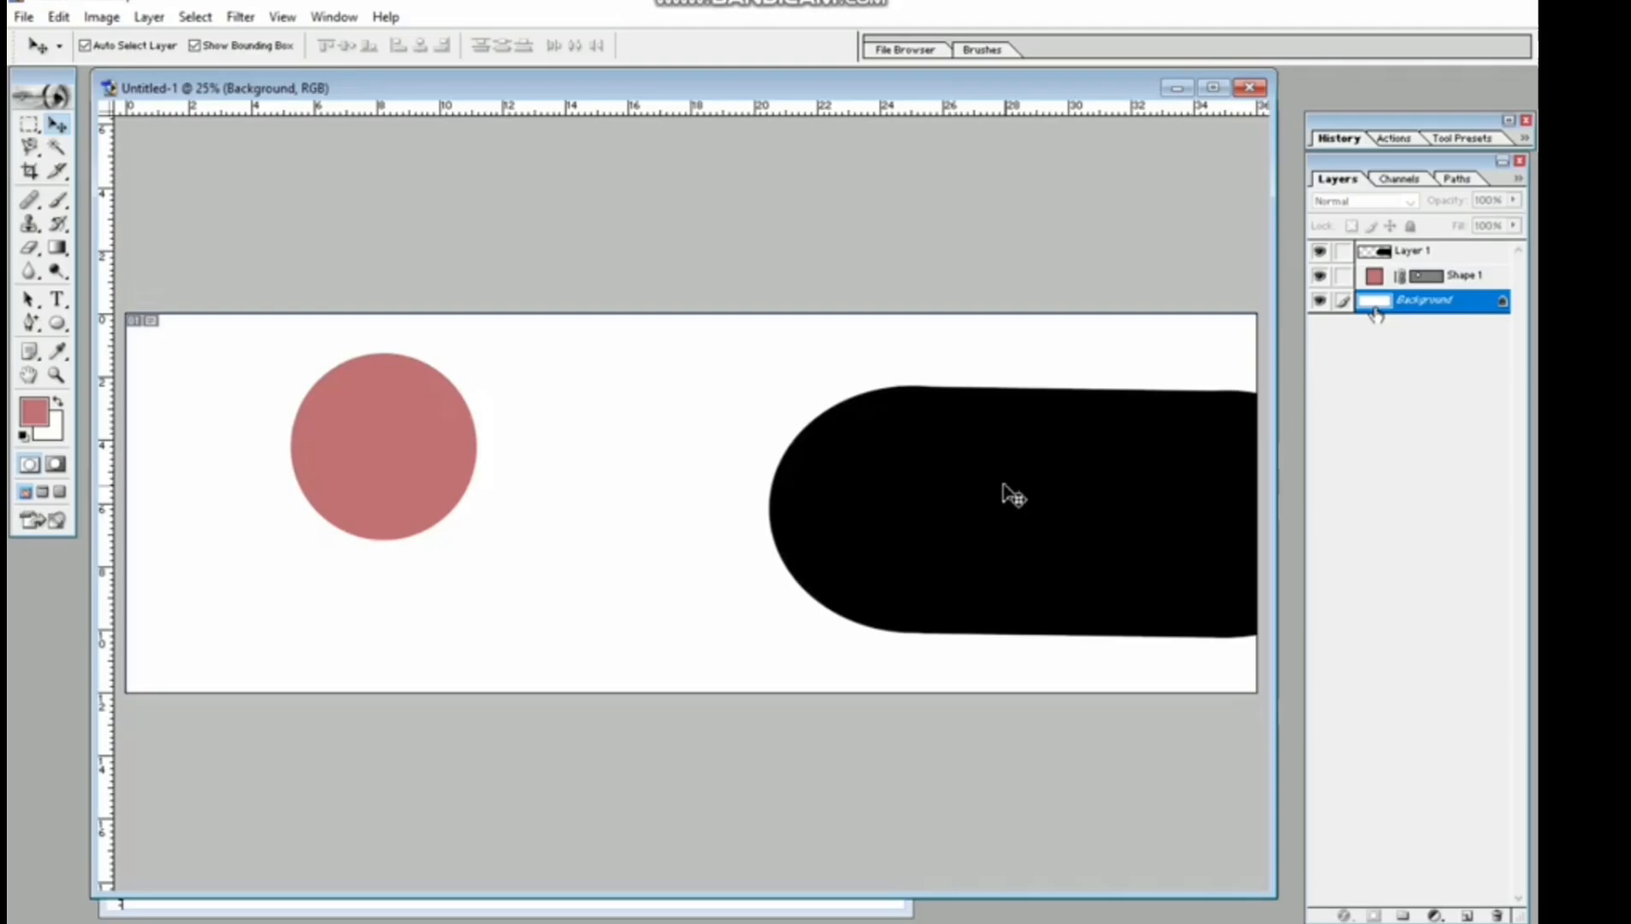
left_click(1441, 252)
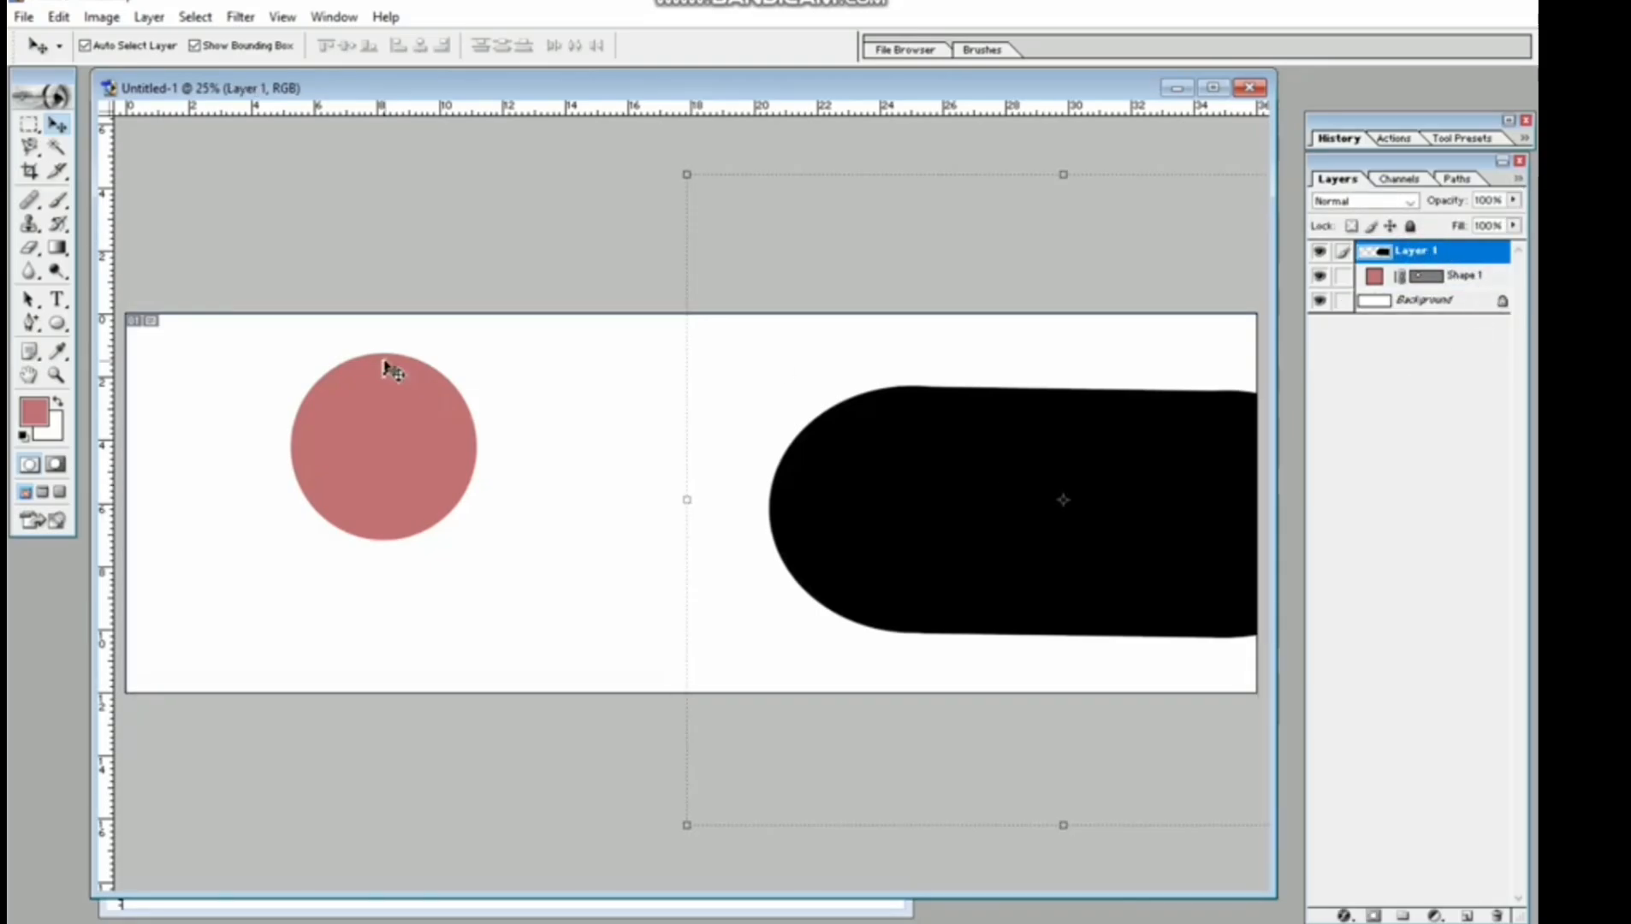
left_click_drag(57, 323, 157, 365)
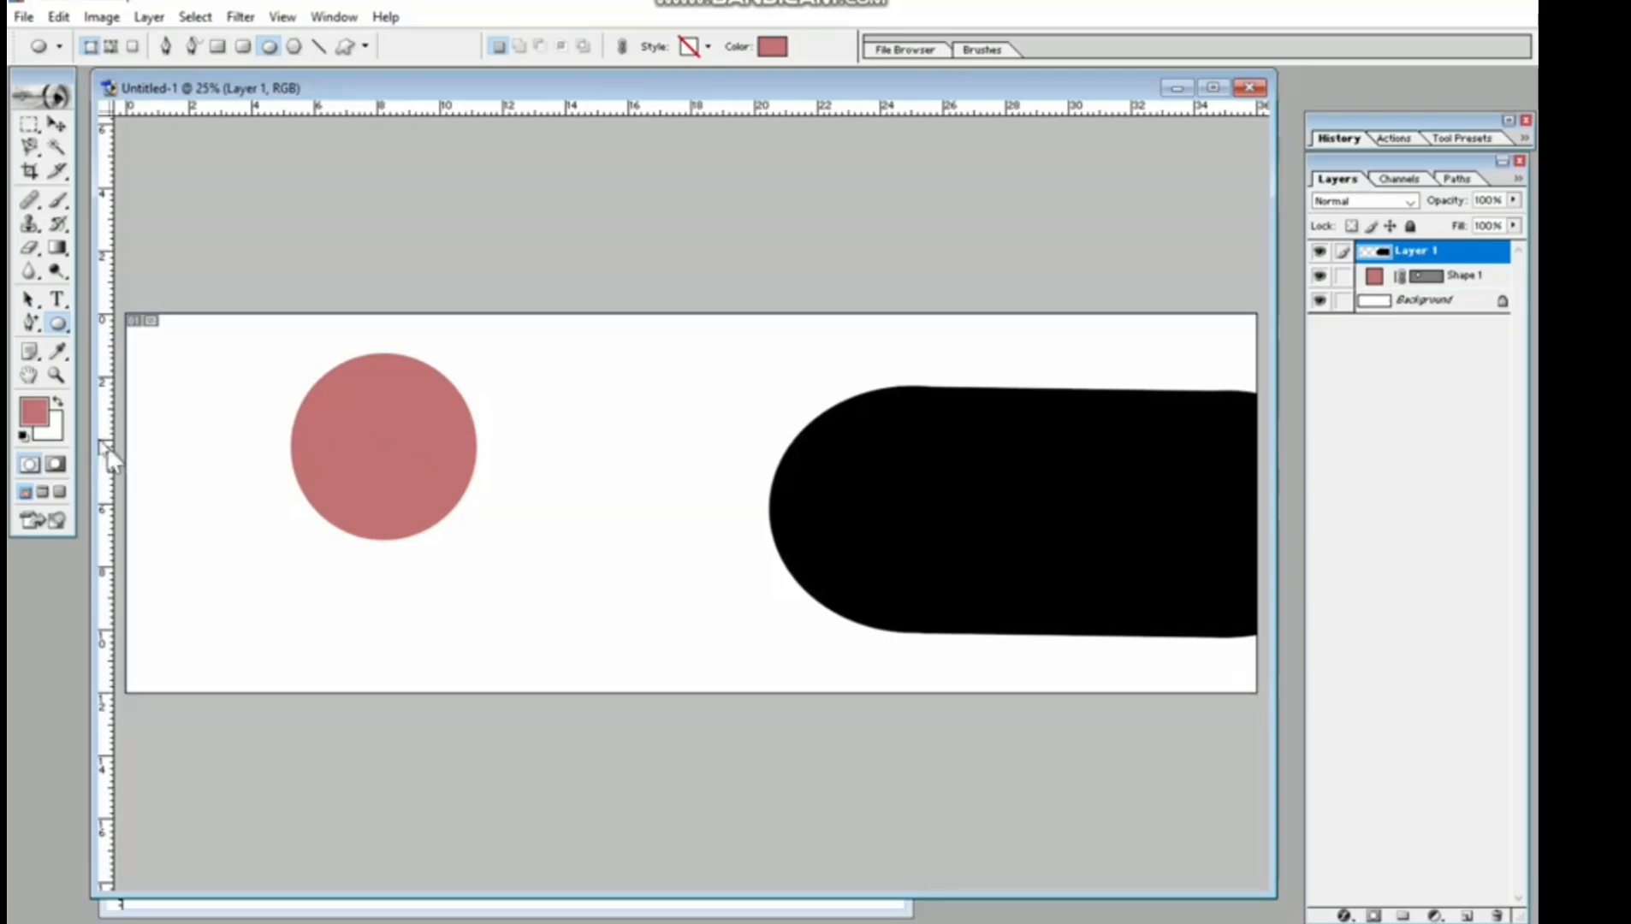
left_click(24, 409)
left_click(918, 691)
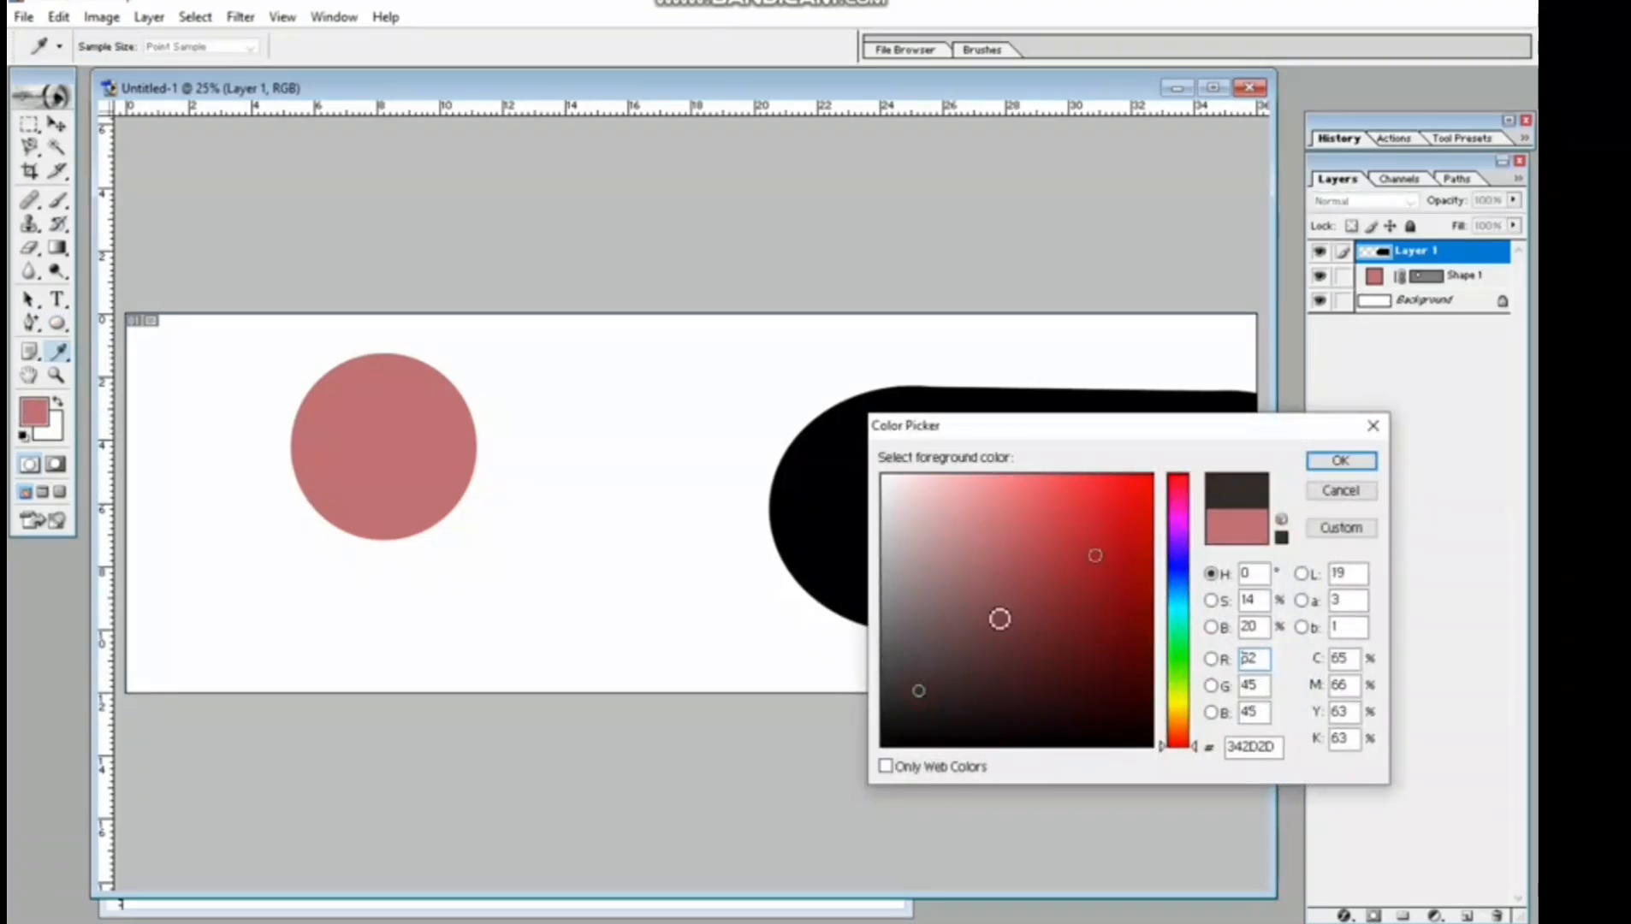
left_click(1339, 461)
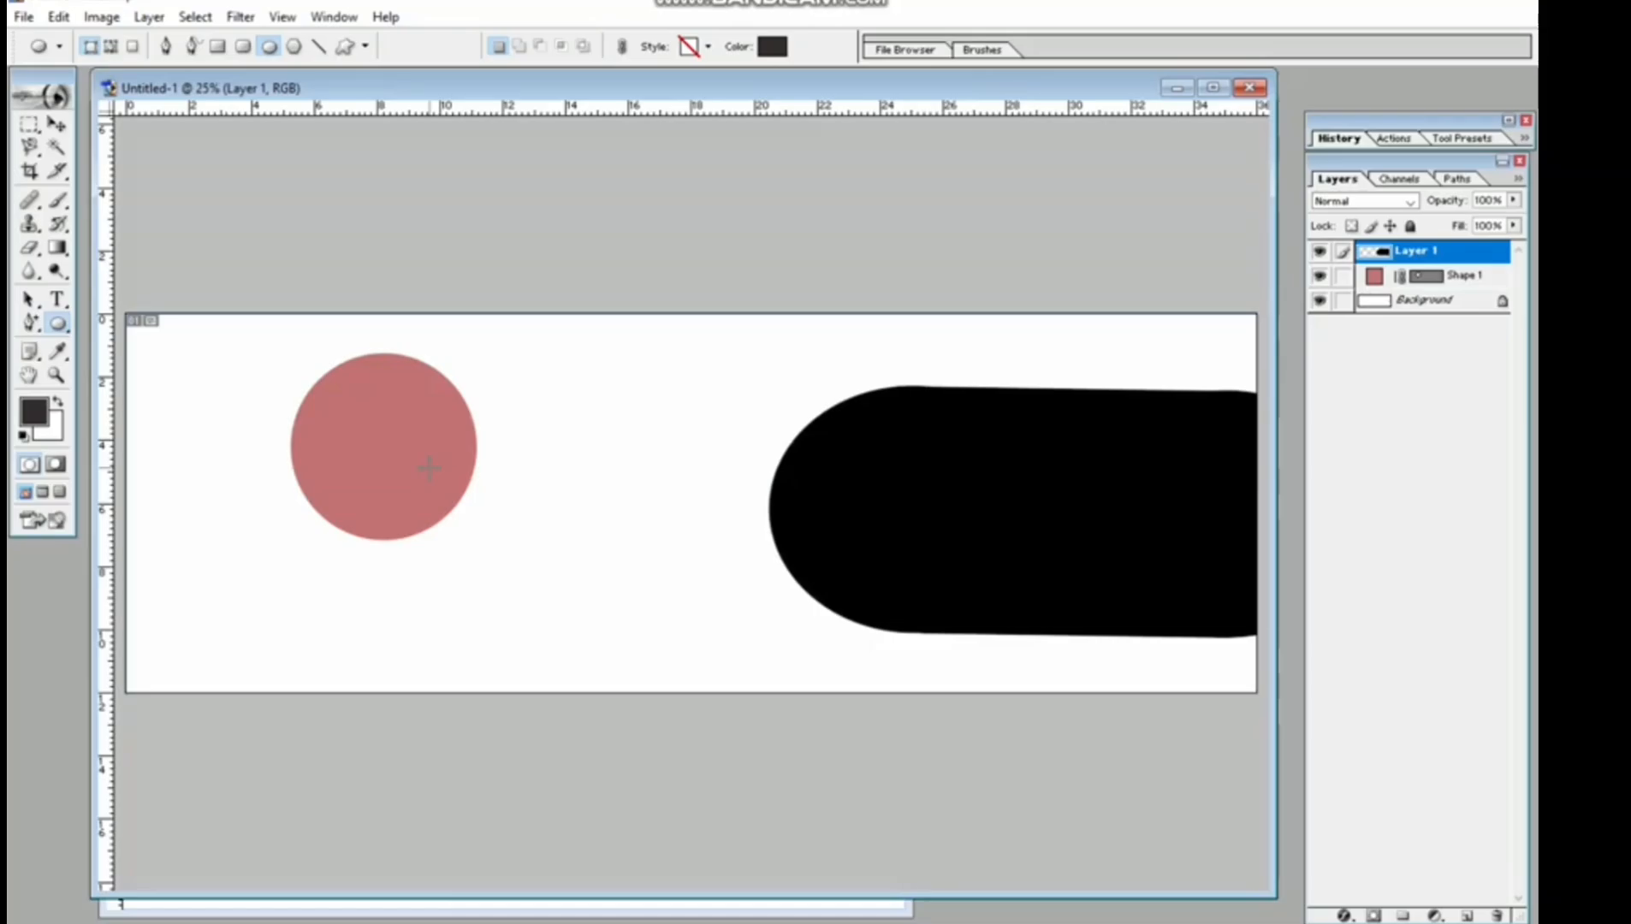
left_click_drag(410, 460, 490, 539)
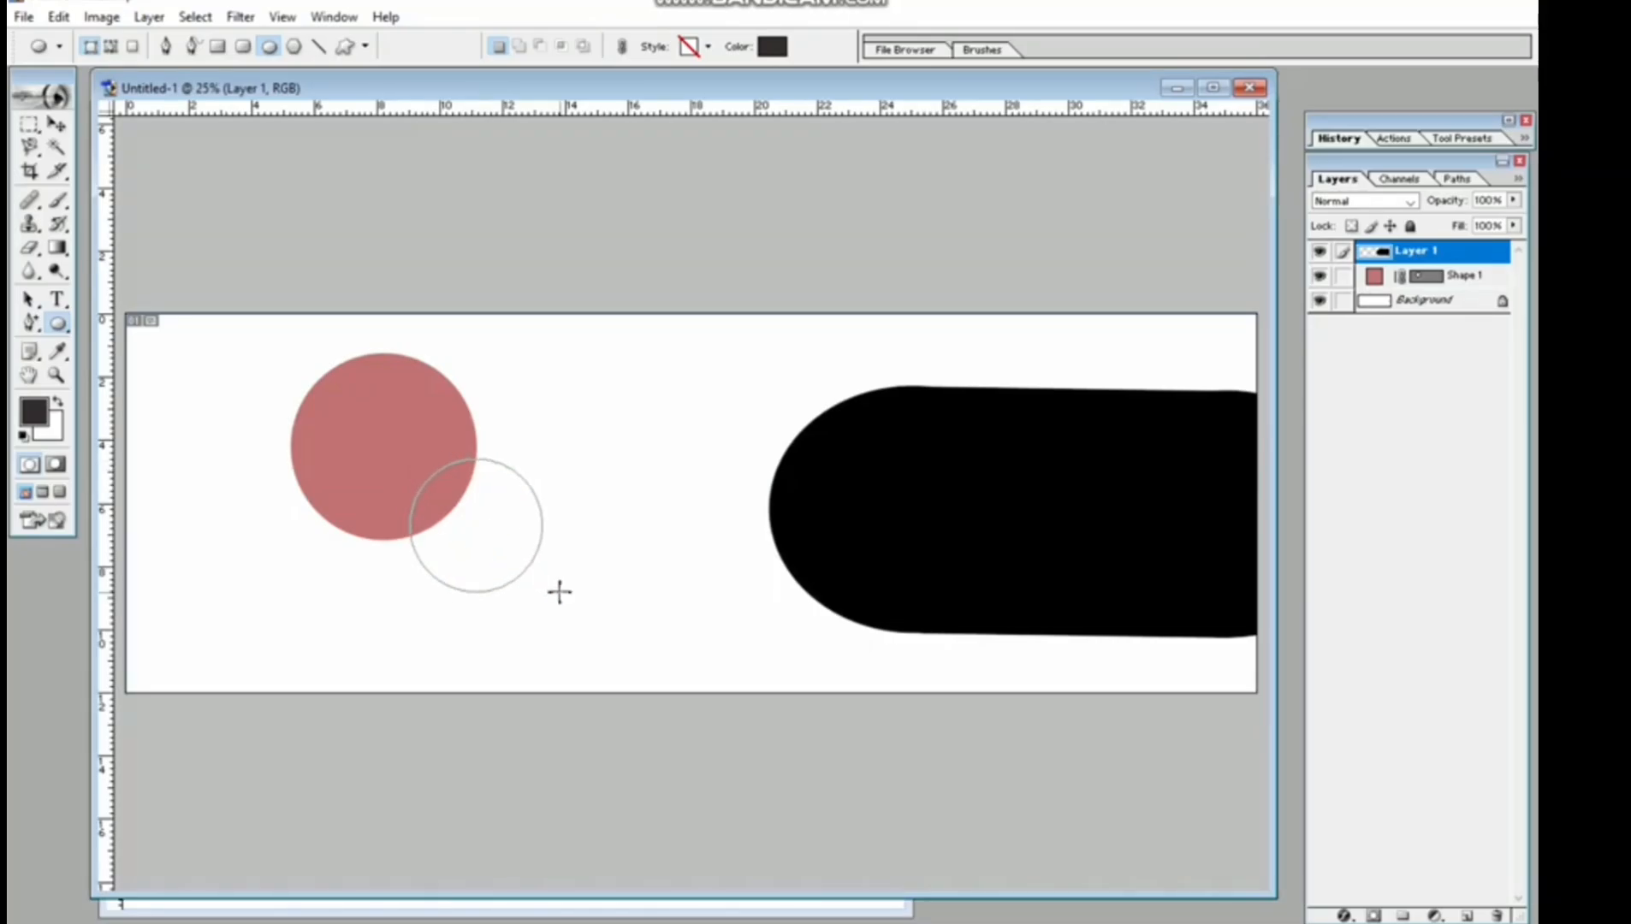
left_click_drag(560, 592, 537, 572)
Shift the dark grey circle slightly up and to the left so it overlaps the rose circle more.
left_click(57, 124)
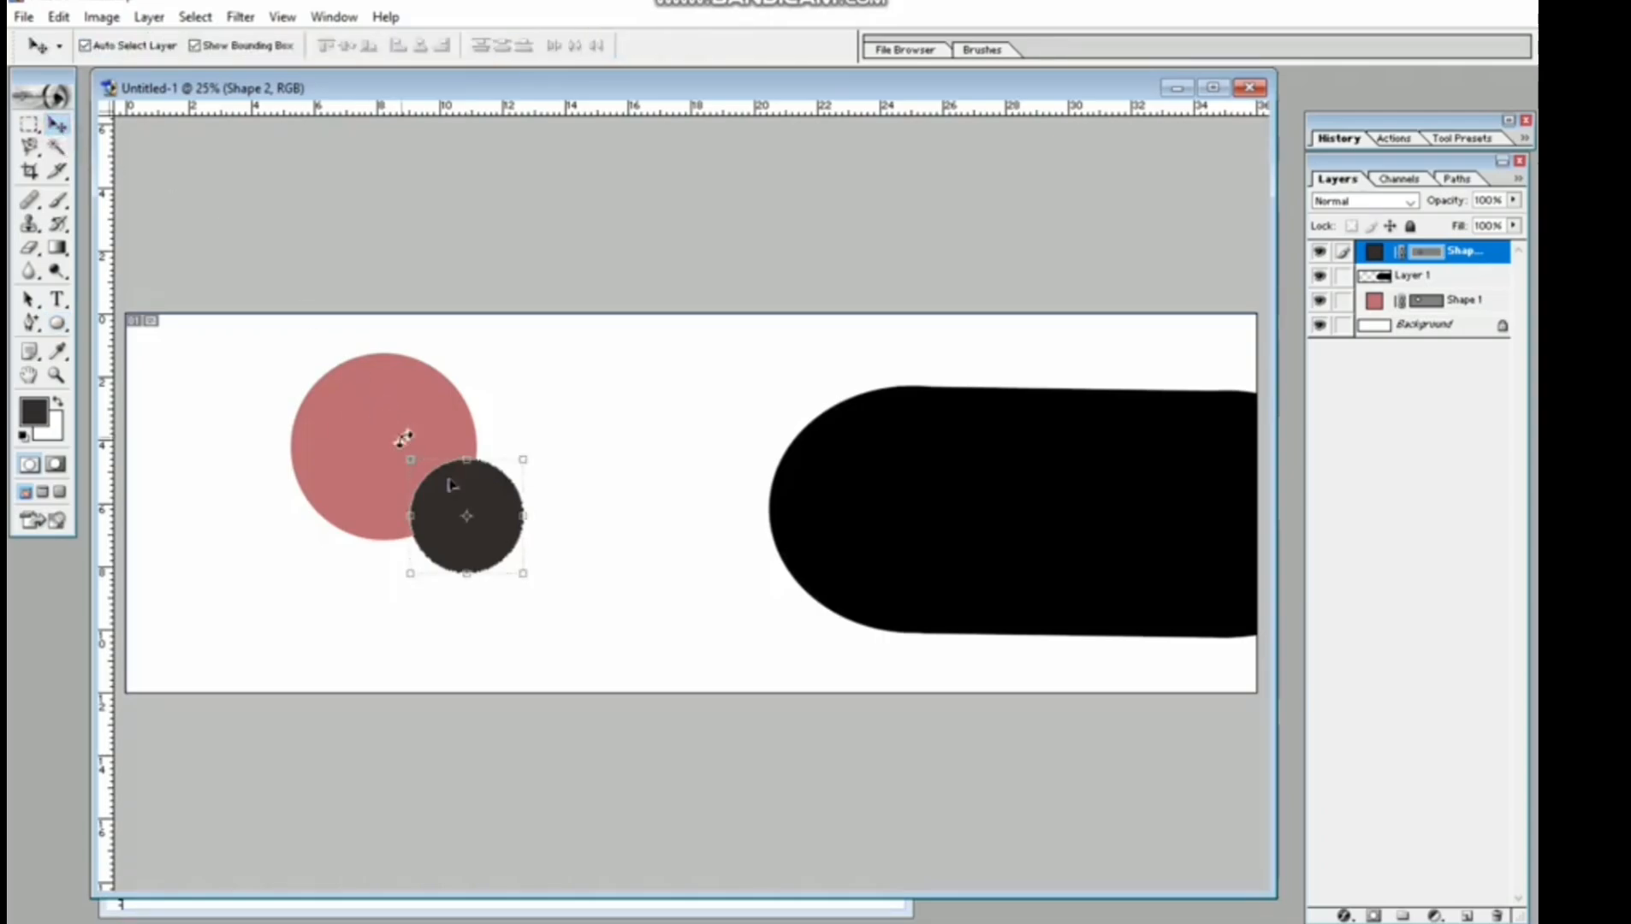
left_click_drag(498, 516, 477, 505)
left_click(621, 485)
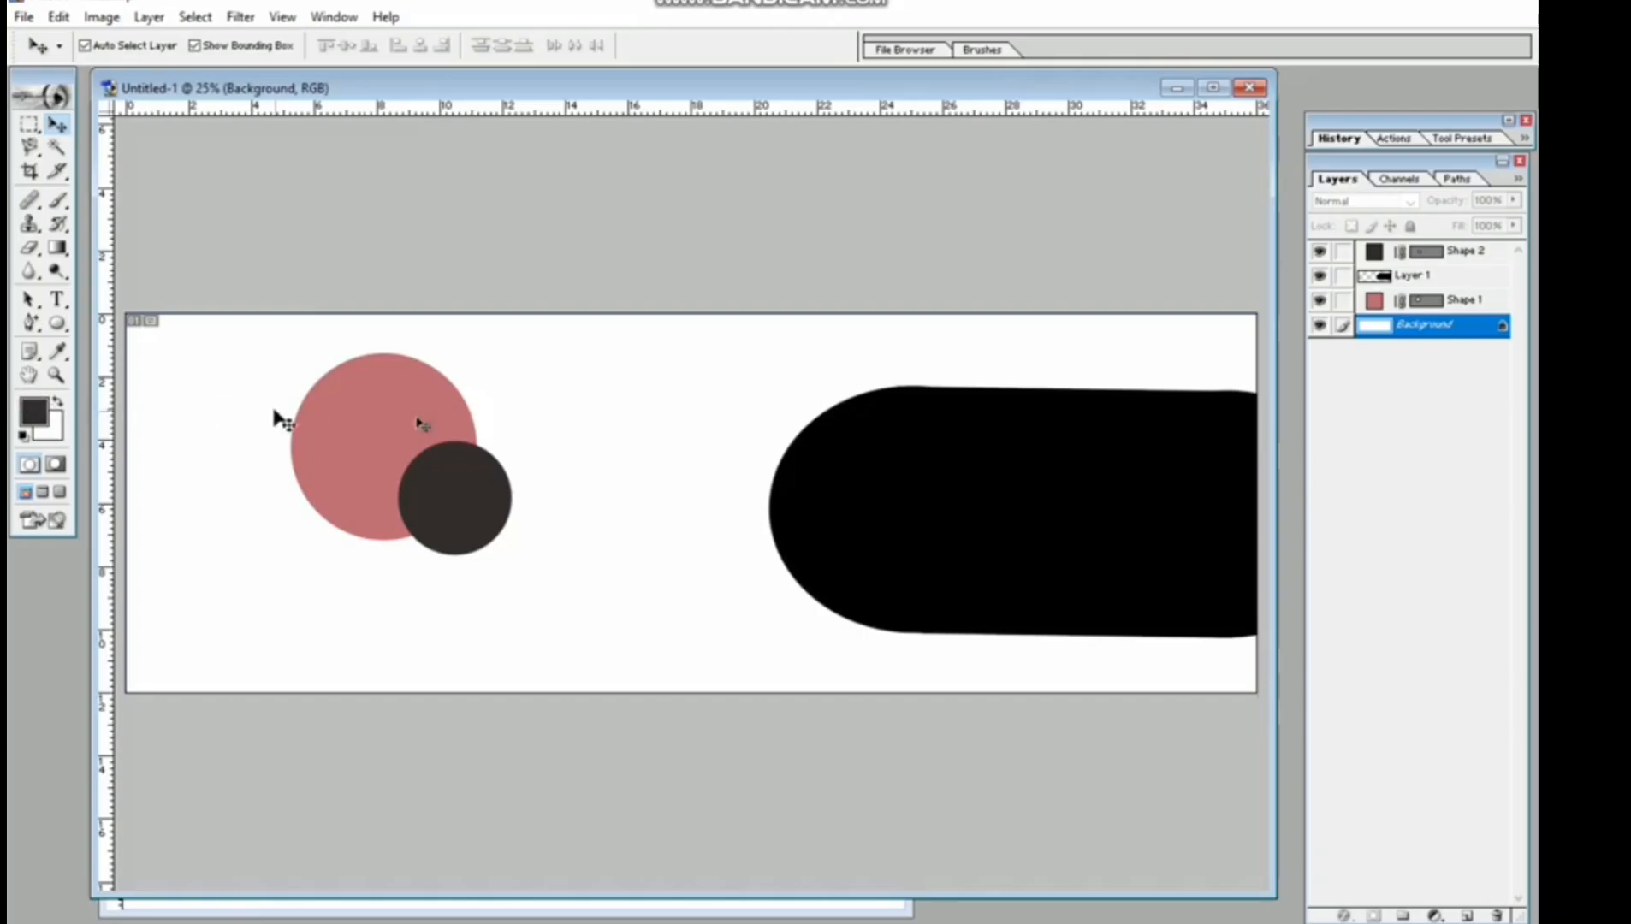
Draw a darker brownish-red circle about 3 cm wide across the lower edge of the black pill.
left_click(34, 413)
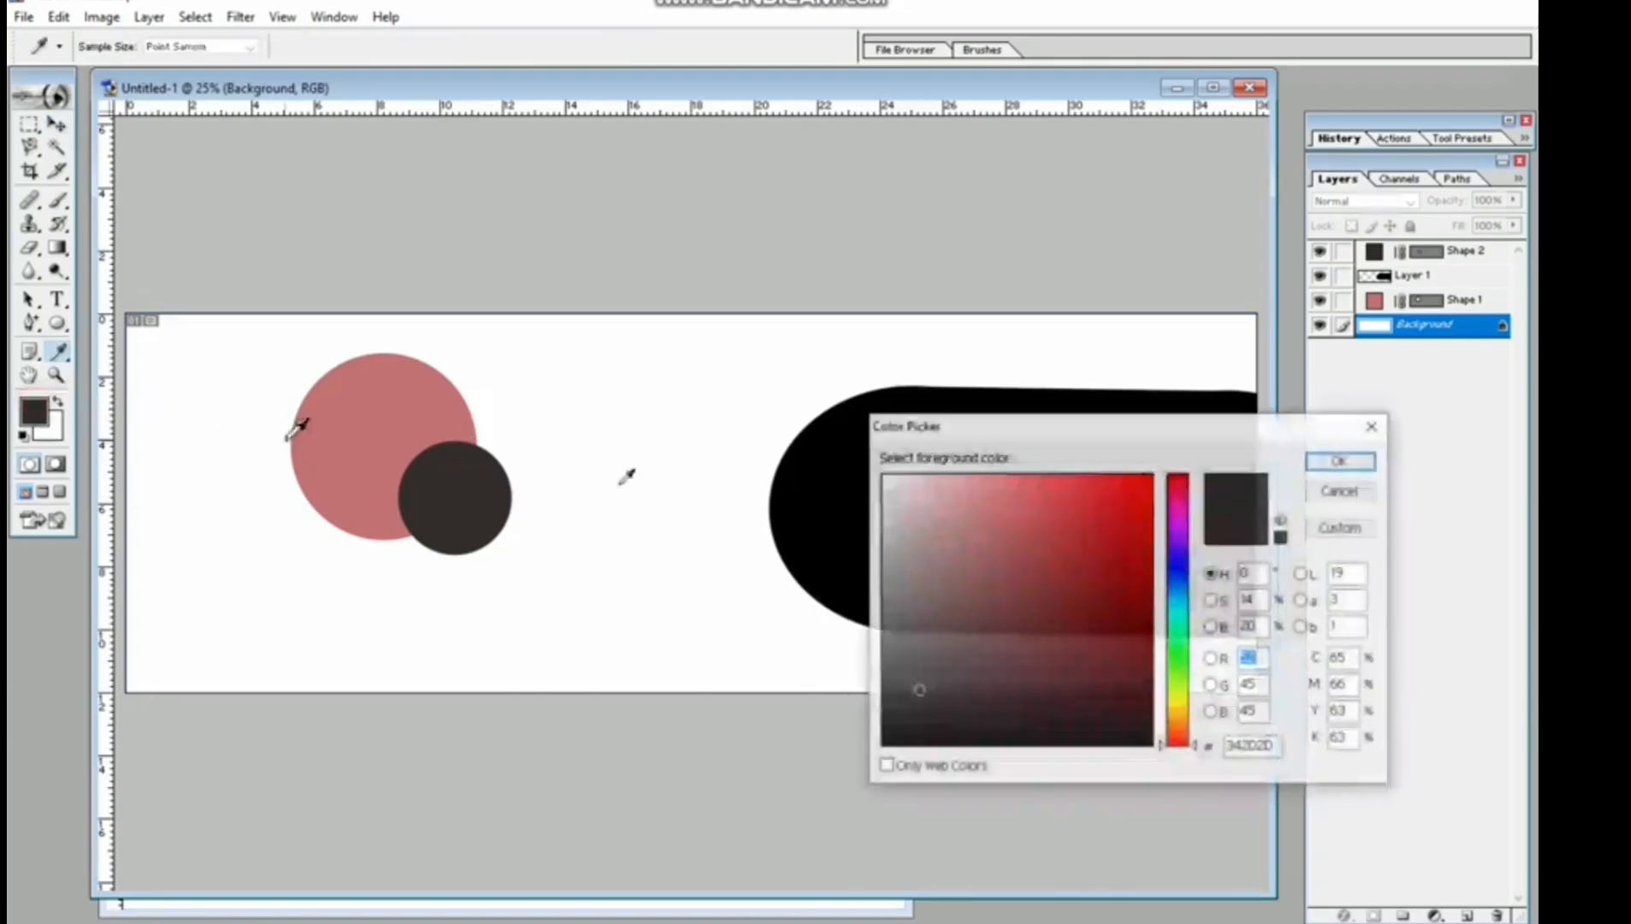
left_click(1002, 588)
left_click(1340, 460)
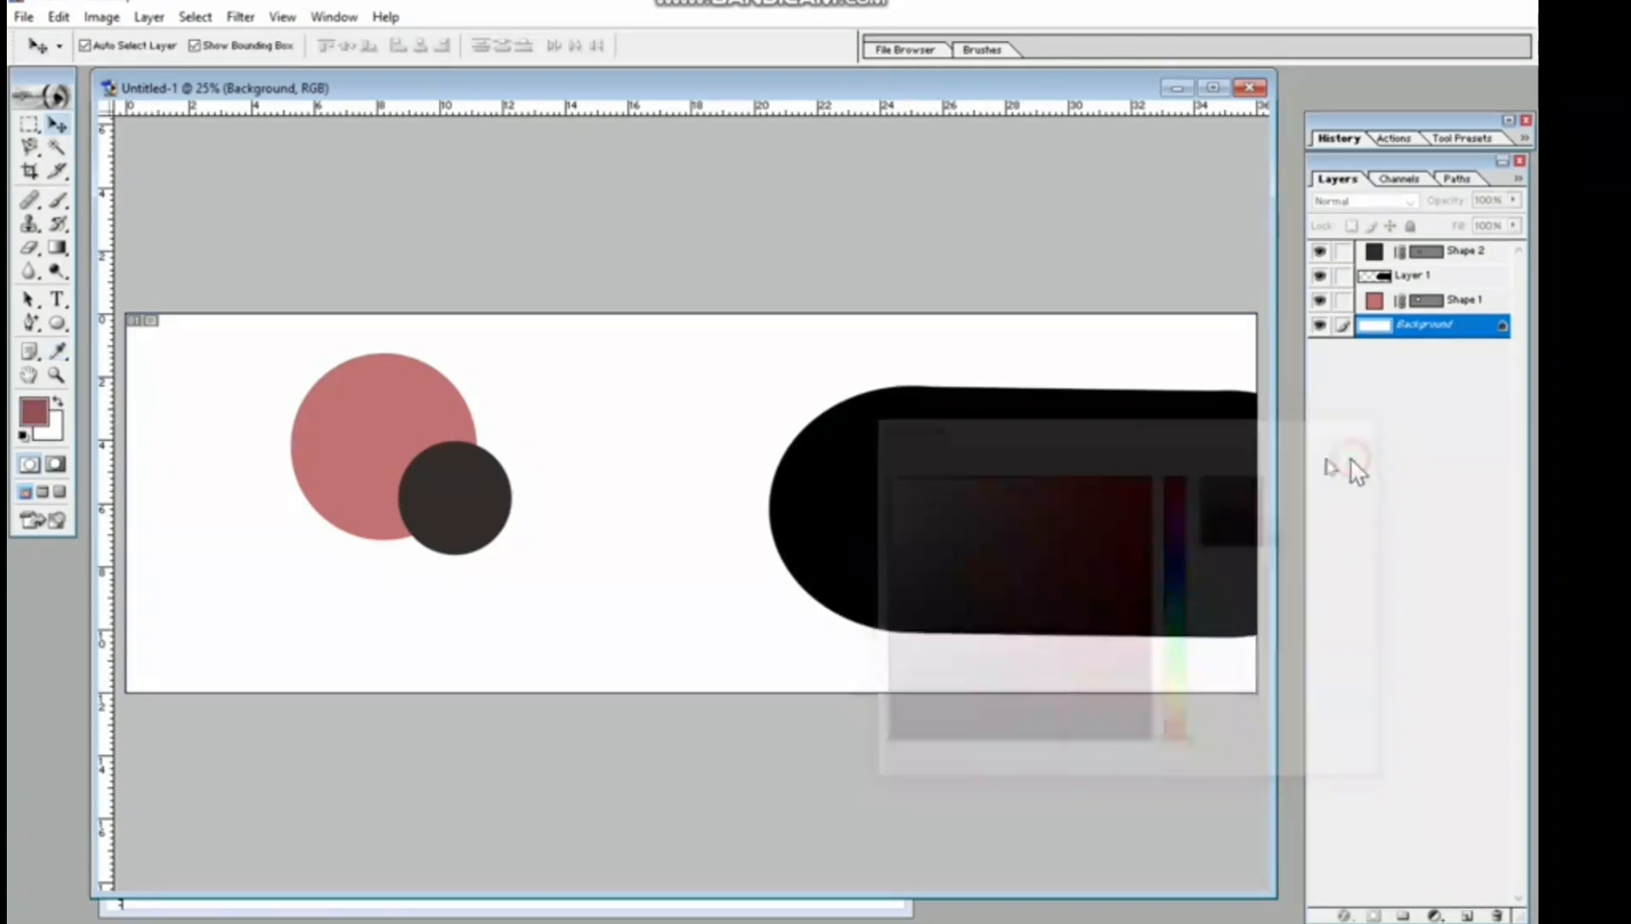
left_click(59, 324)
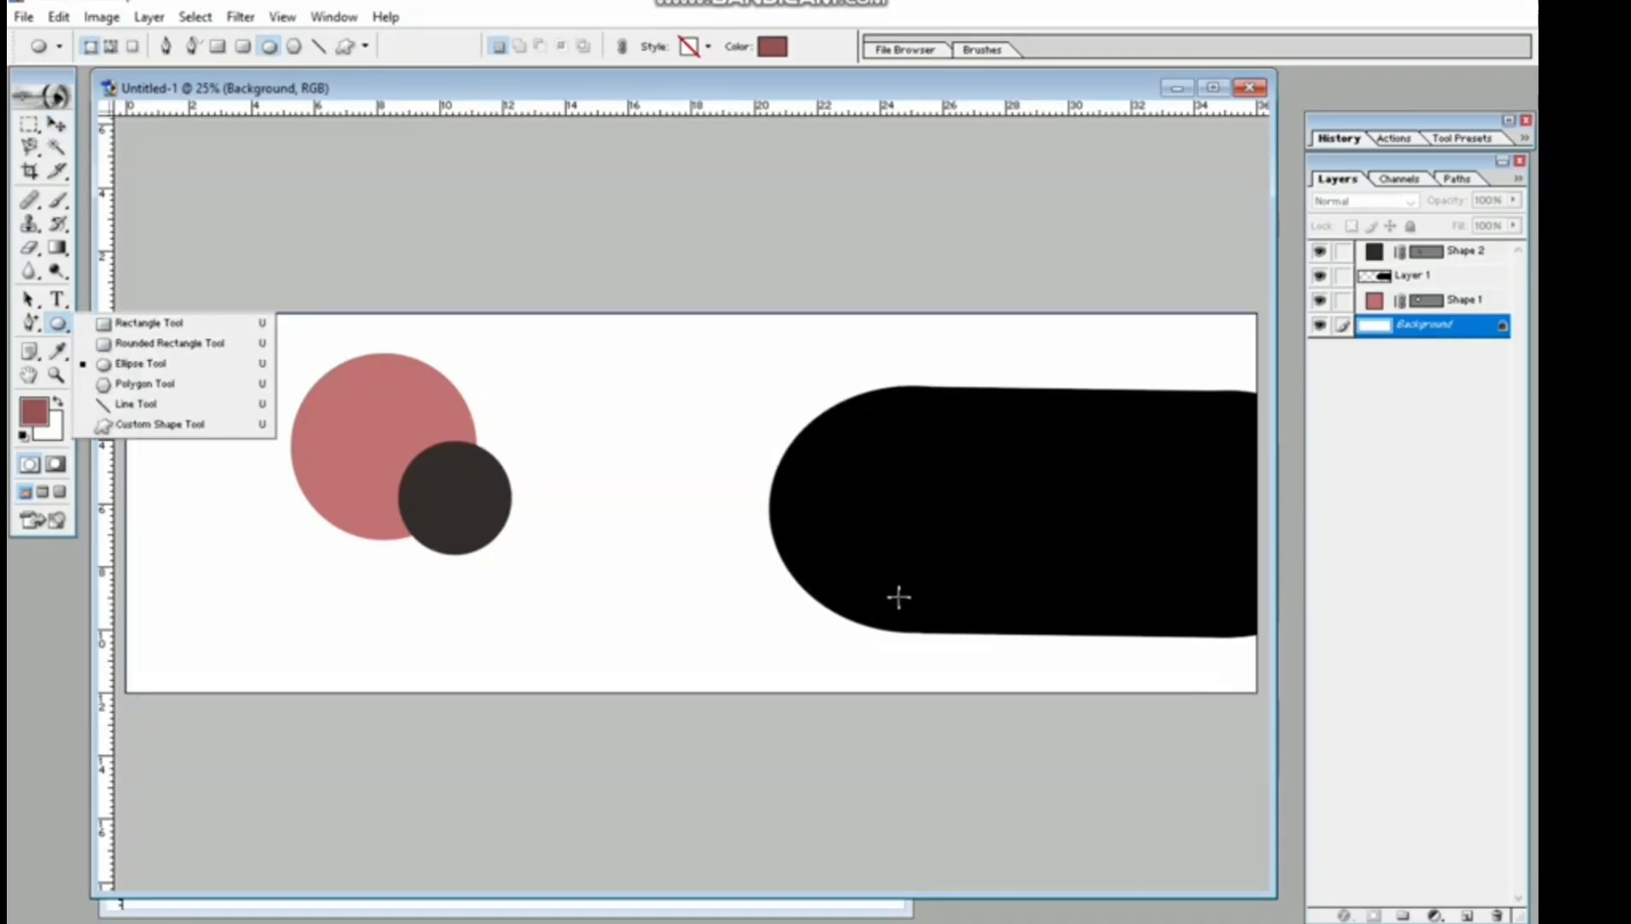
left_click_drag(912, 588, 1008, 686)
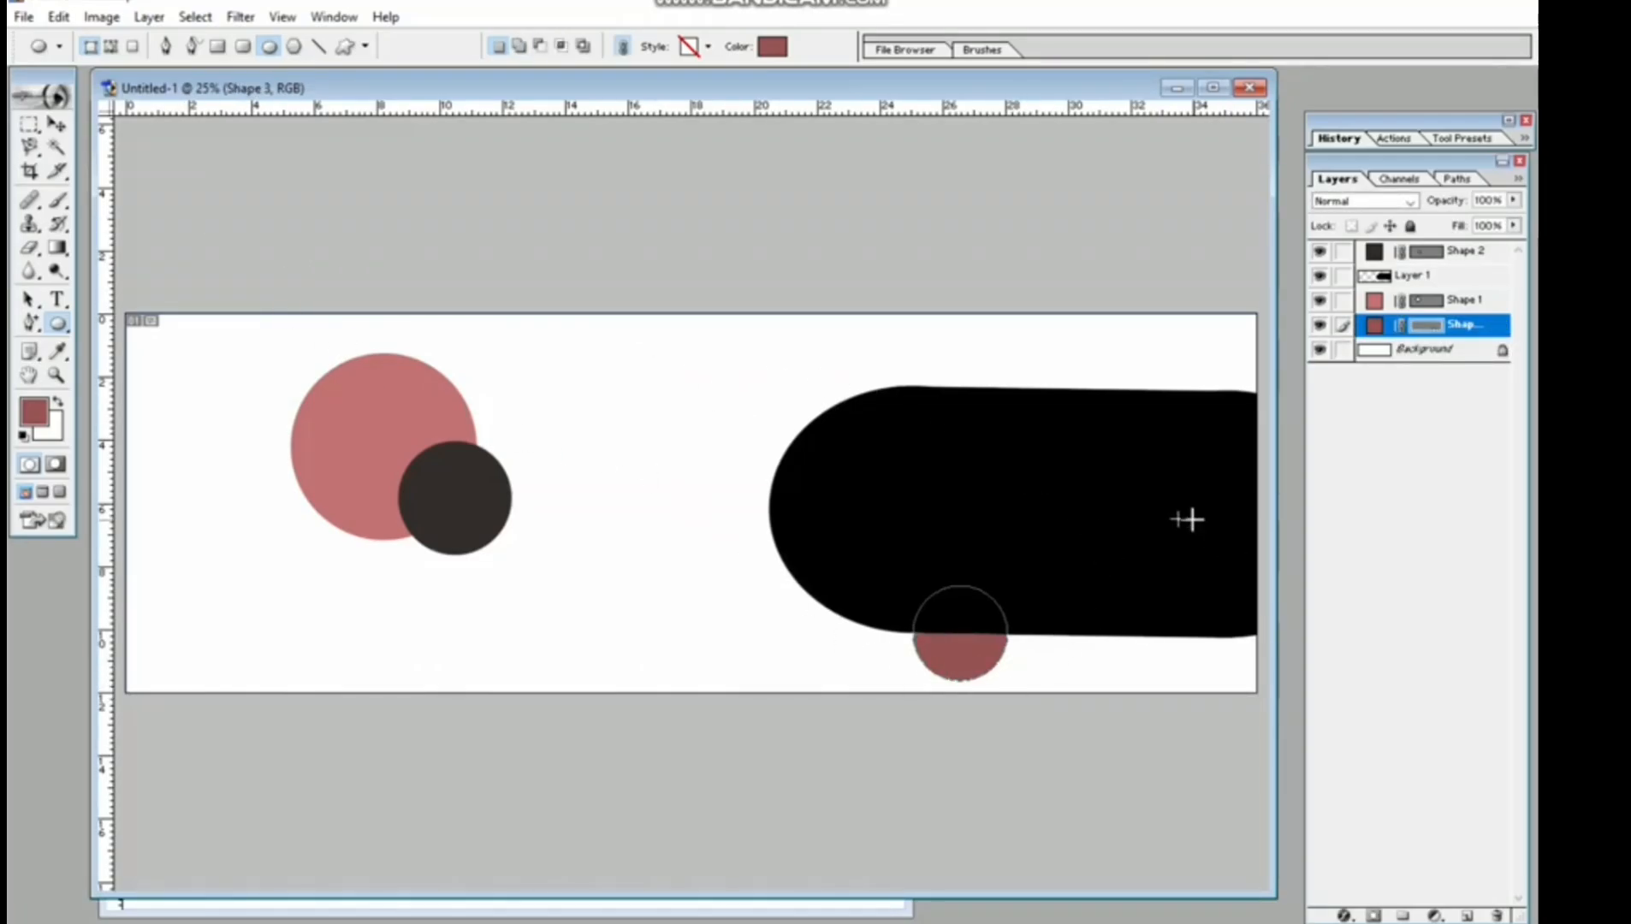
Move the brownish-red circle about 1.6 cm left along the pill's lower edge and bring its layer above the pill layer.
left_click(56, 124)
left_click_drag(986, 658, 936, 655)
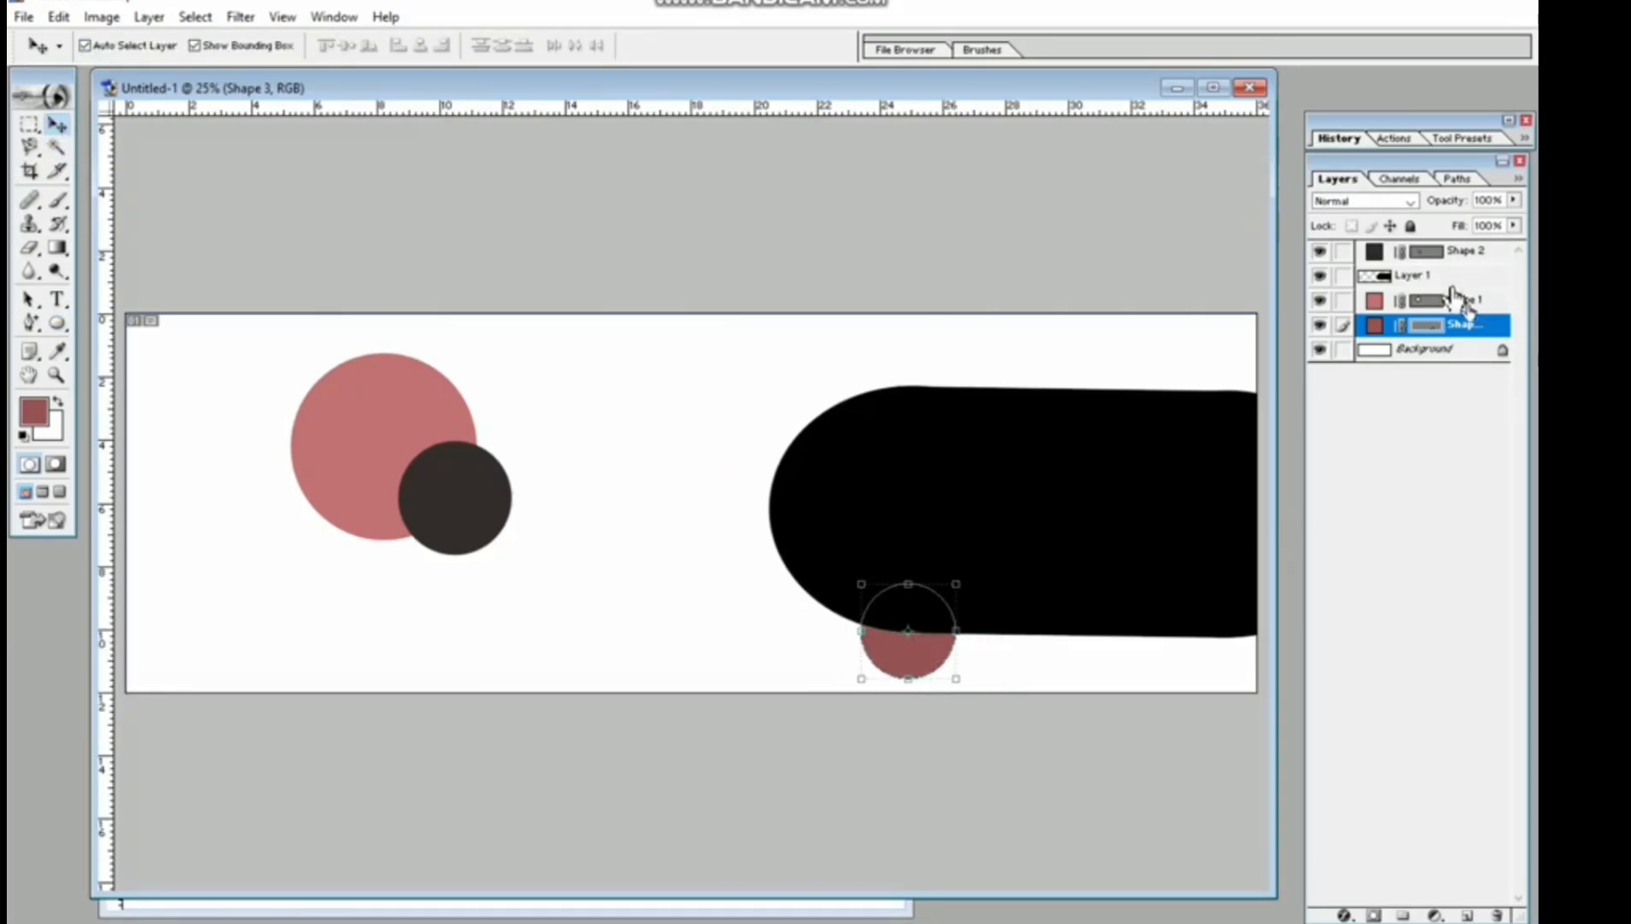
left_click_drag(1467, 323, 1456, 260)
left_click(1166, 572)
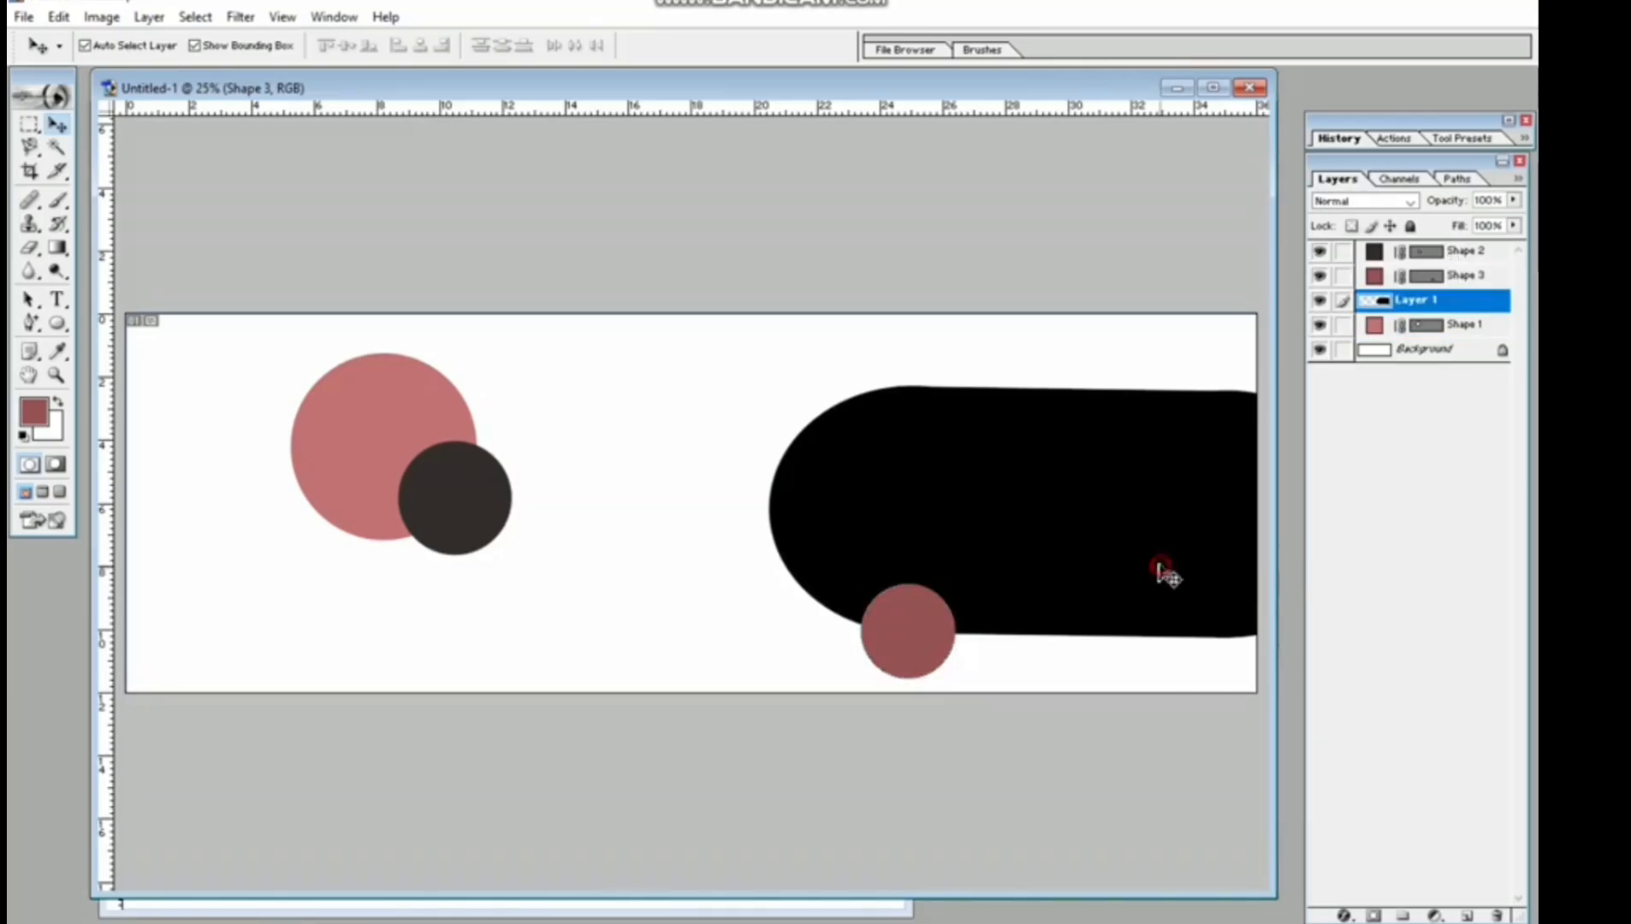
left_click(510, 631)
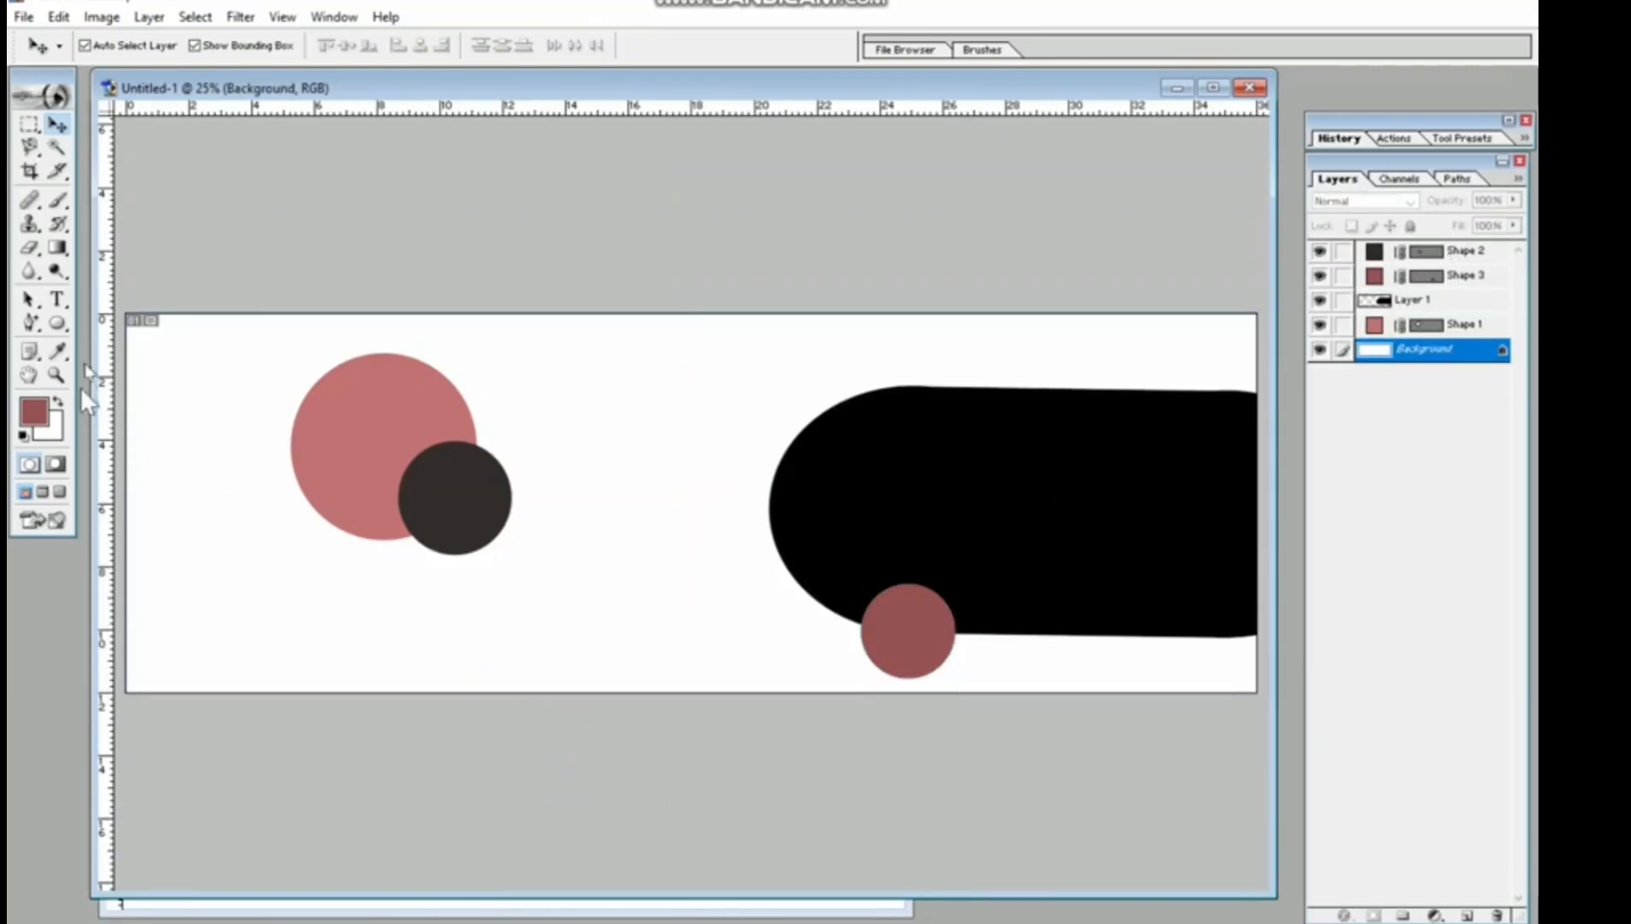
Move the large rose circle about 1.3 cm to the right and slightly up, further behind the dark grey circle.
left_click(368, 392)
left_click_drag(368, 392, 425, 401)
left_click(485, 532)
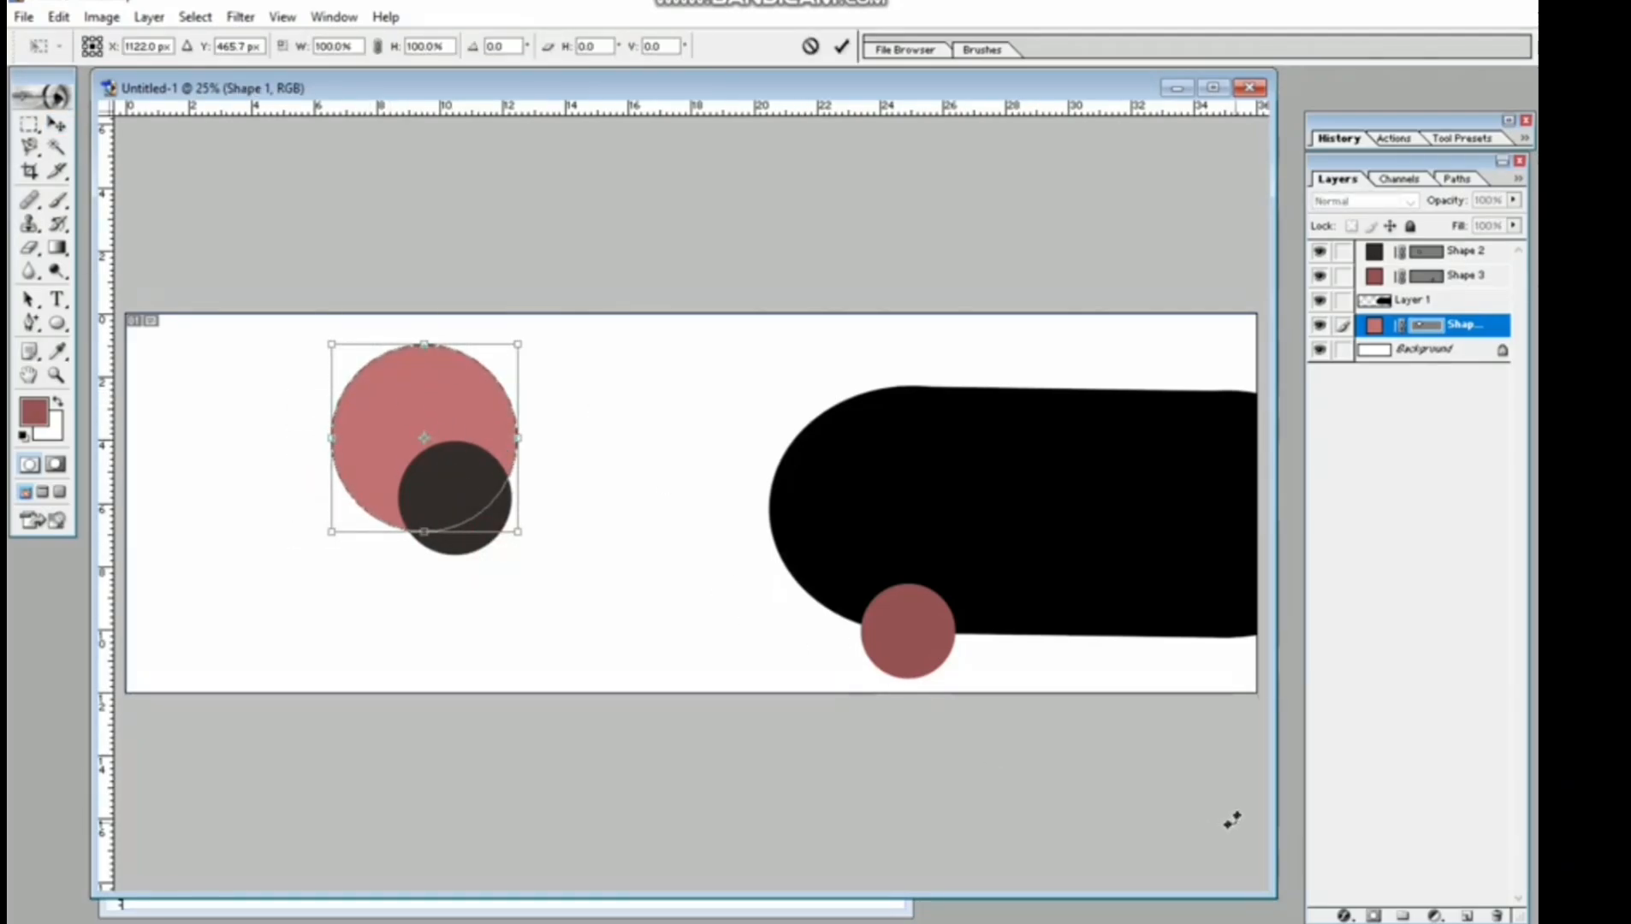
key("Return")
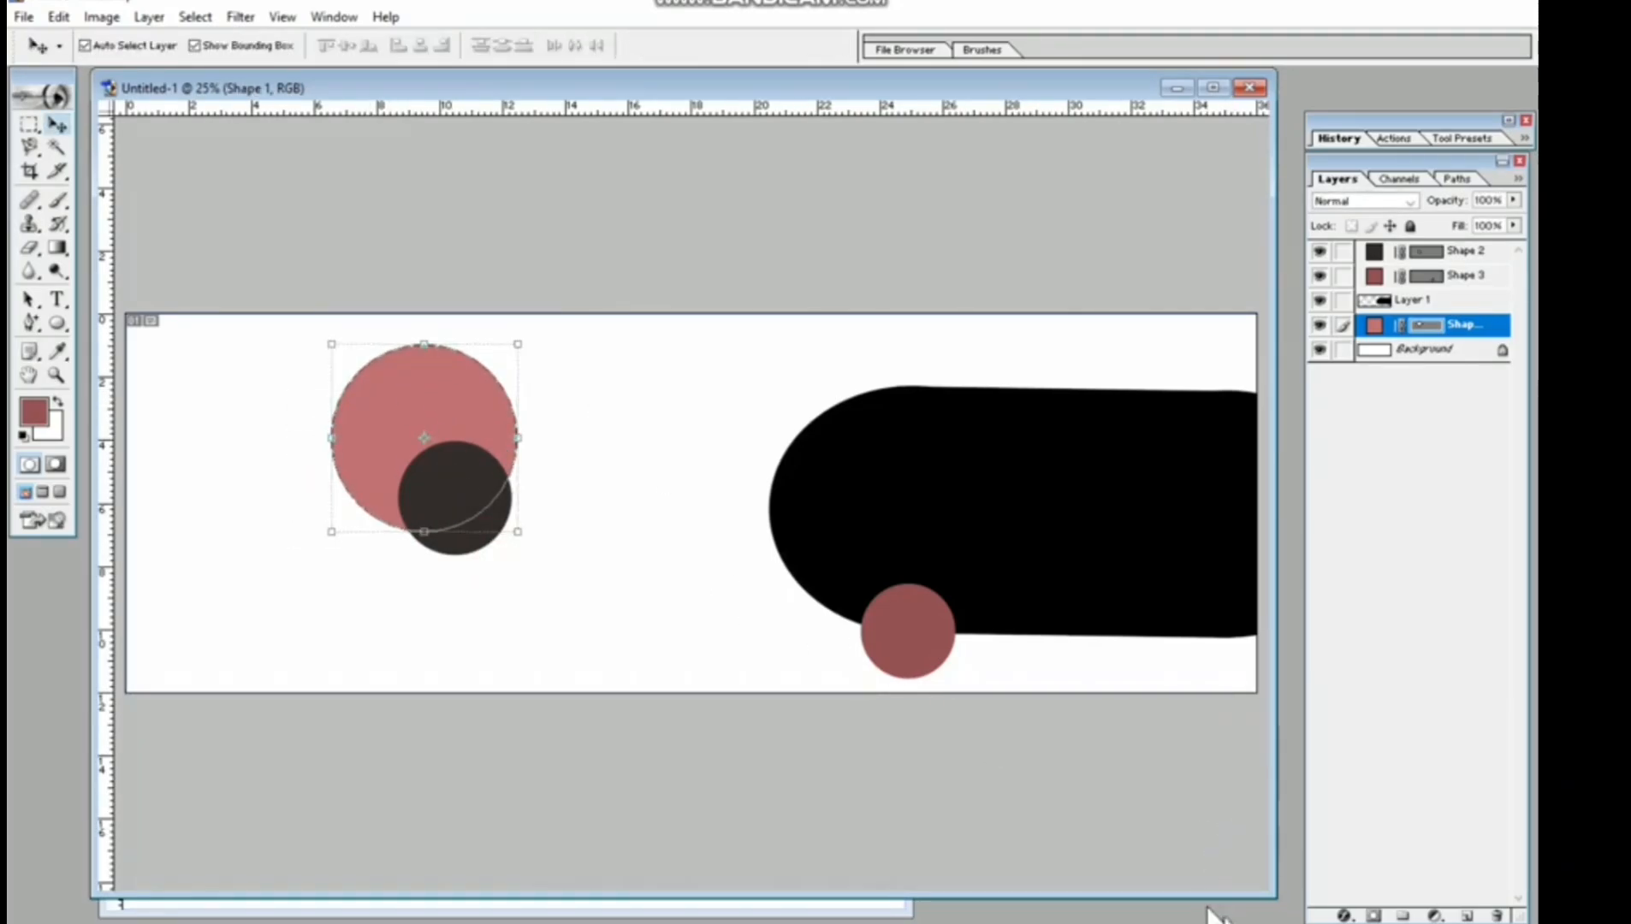
Move the dark grey circle about 1.4 cm to the right and slightly down.
left_click(481, 567)
left_click(477, 552)
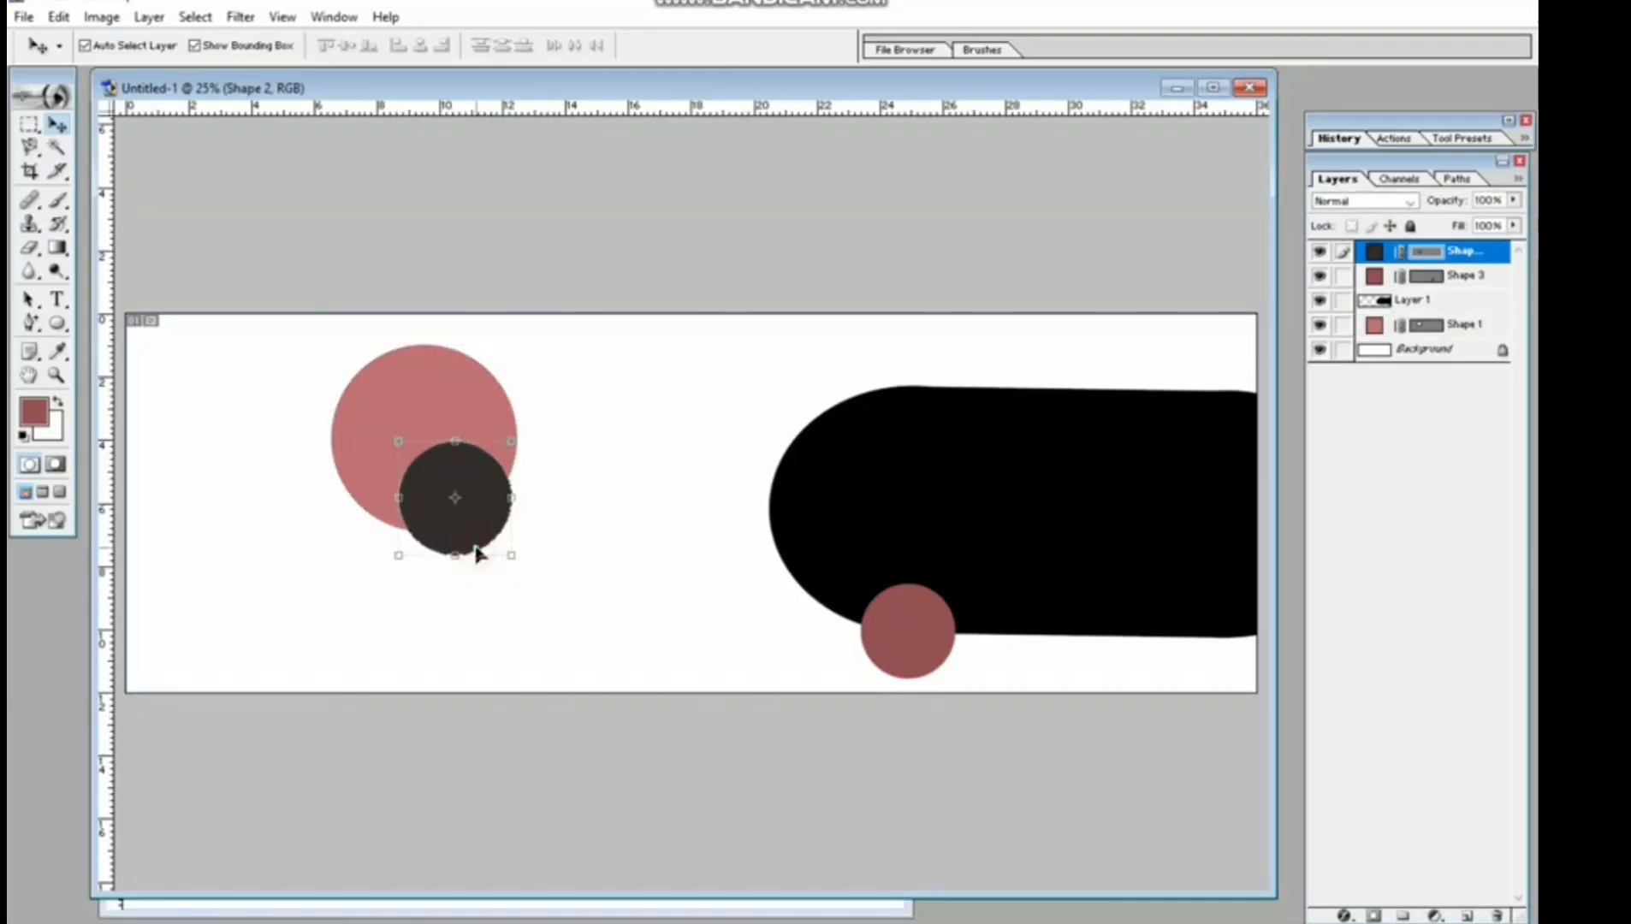
left_click_drag(477, 552, 519, 560)
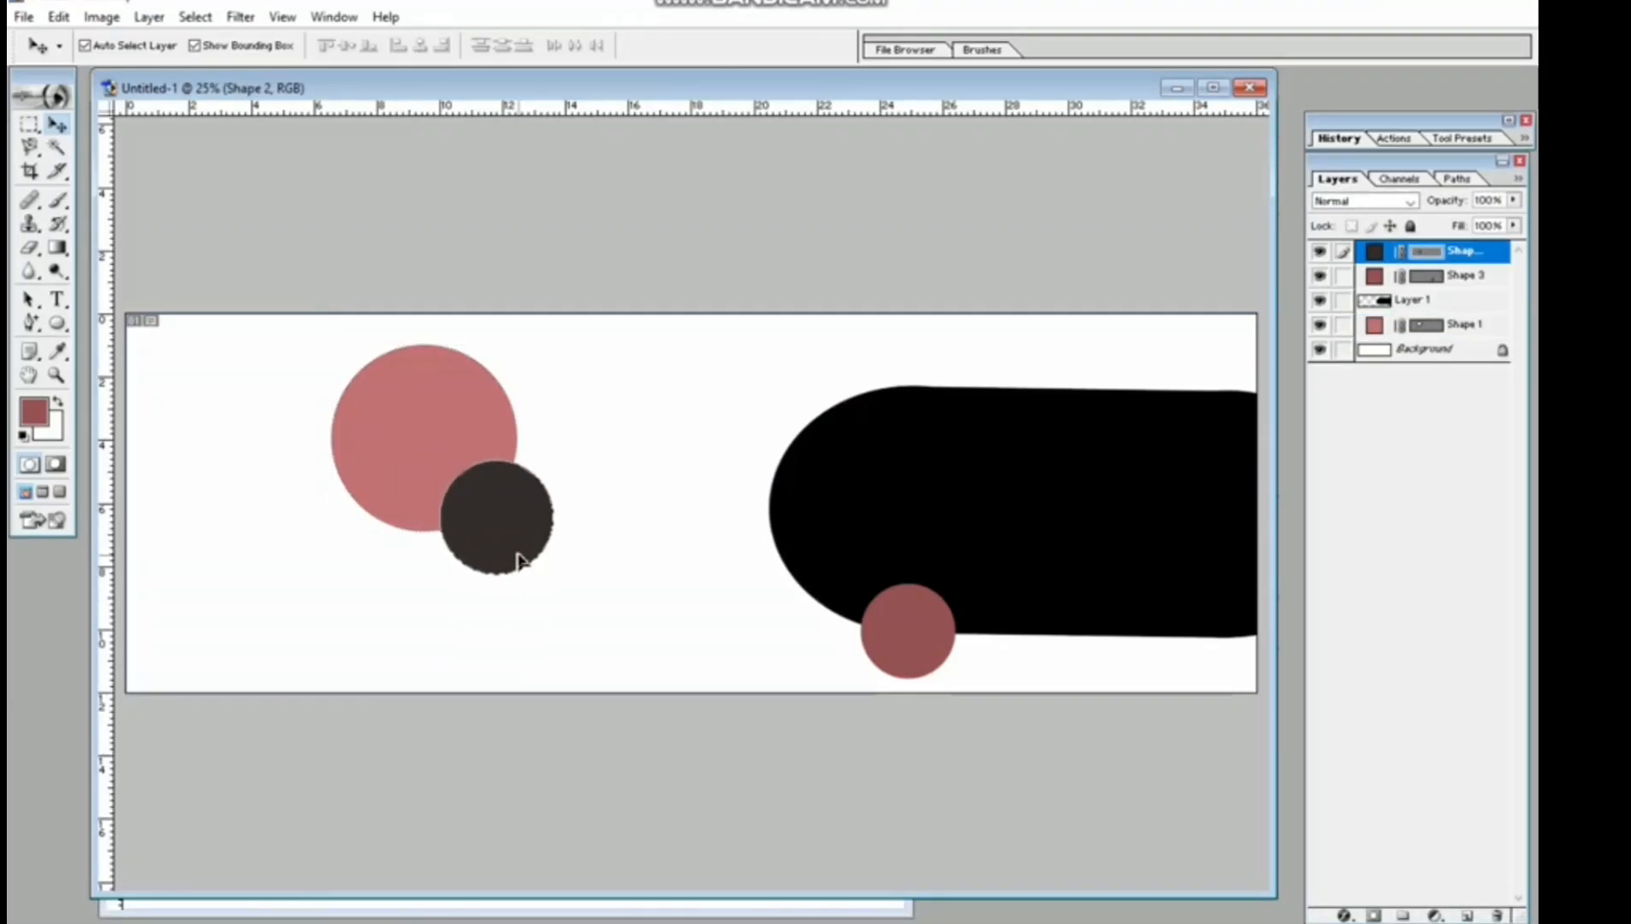
left_click(632, 611)
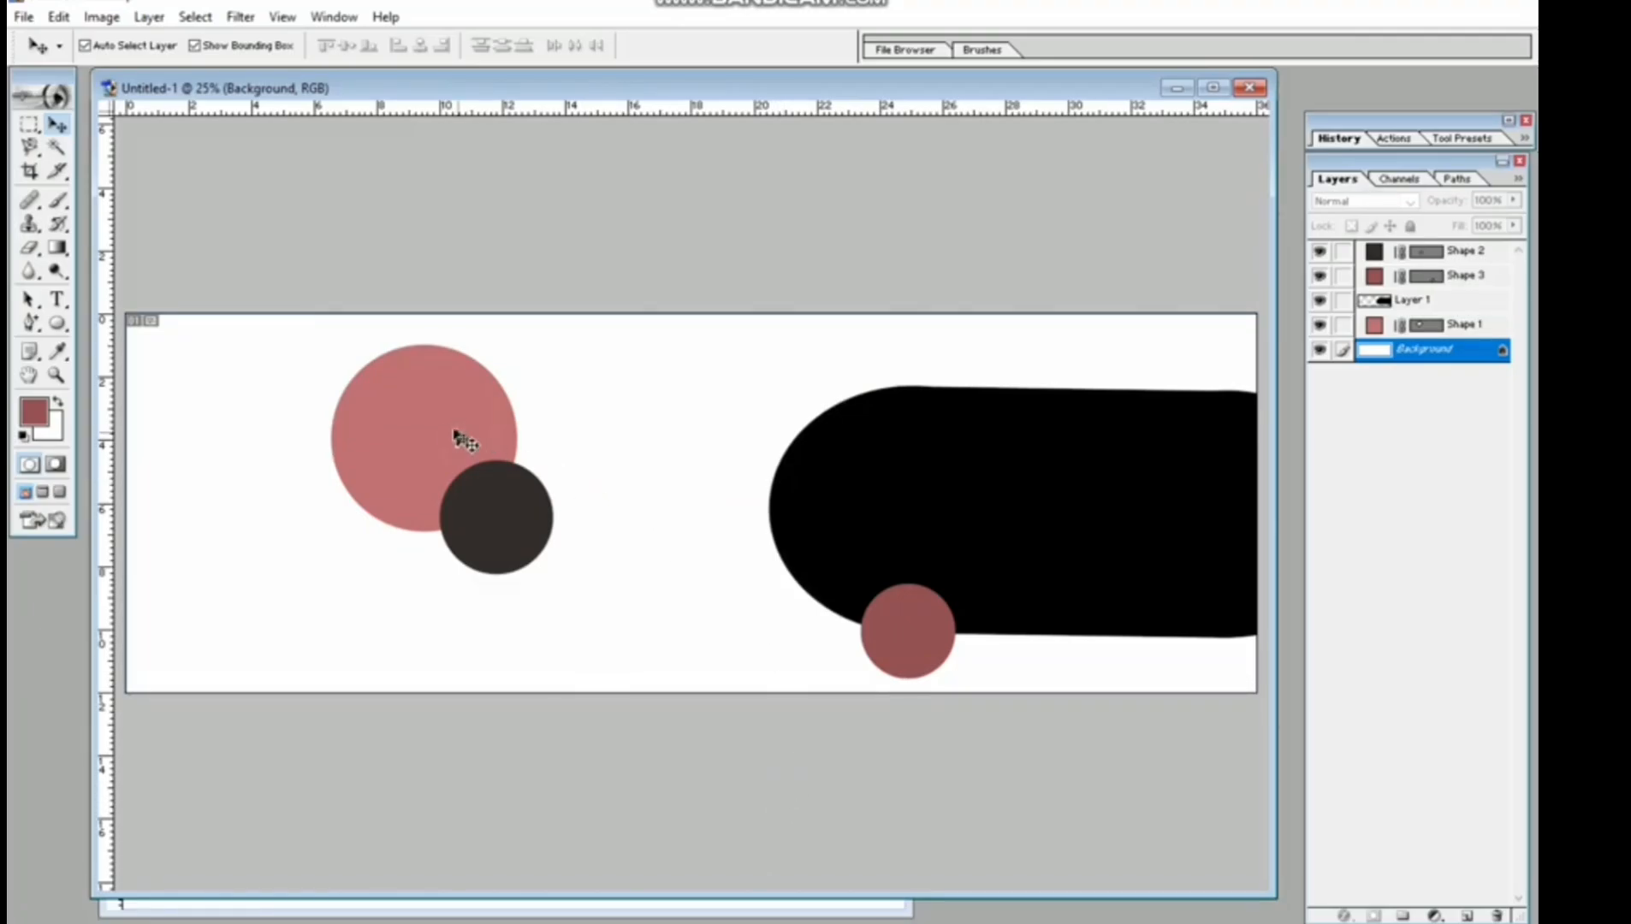
Move the rose circle about 1.6 cm right and the dark grey circle about 1.4 cm right, both slightly down.
left_click_drag(439, 430, 479, 440)
key("ctrl+t")
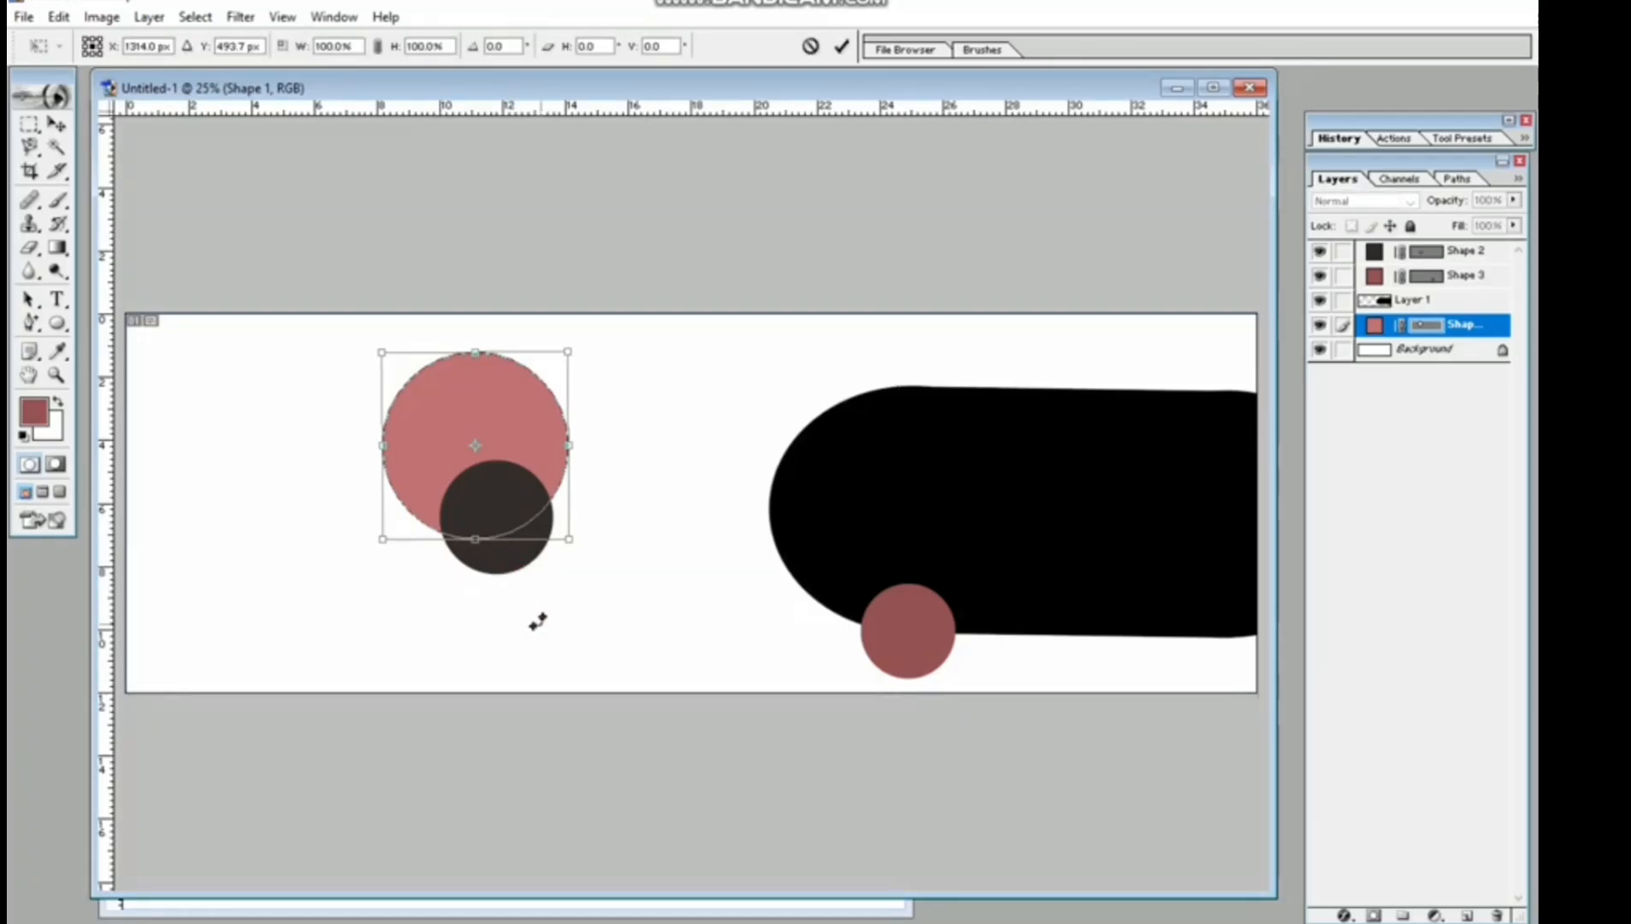
key("Return")
left_click(539, 566)
left_click_drag(524, 558, 567, 569)
left_click(698, 600)
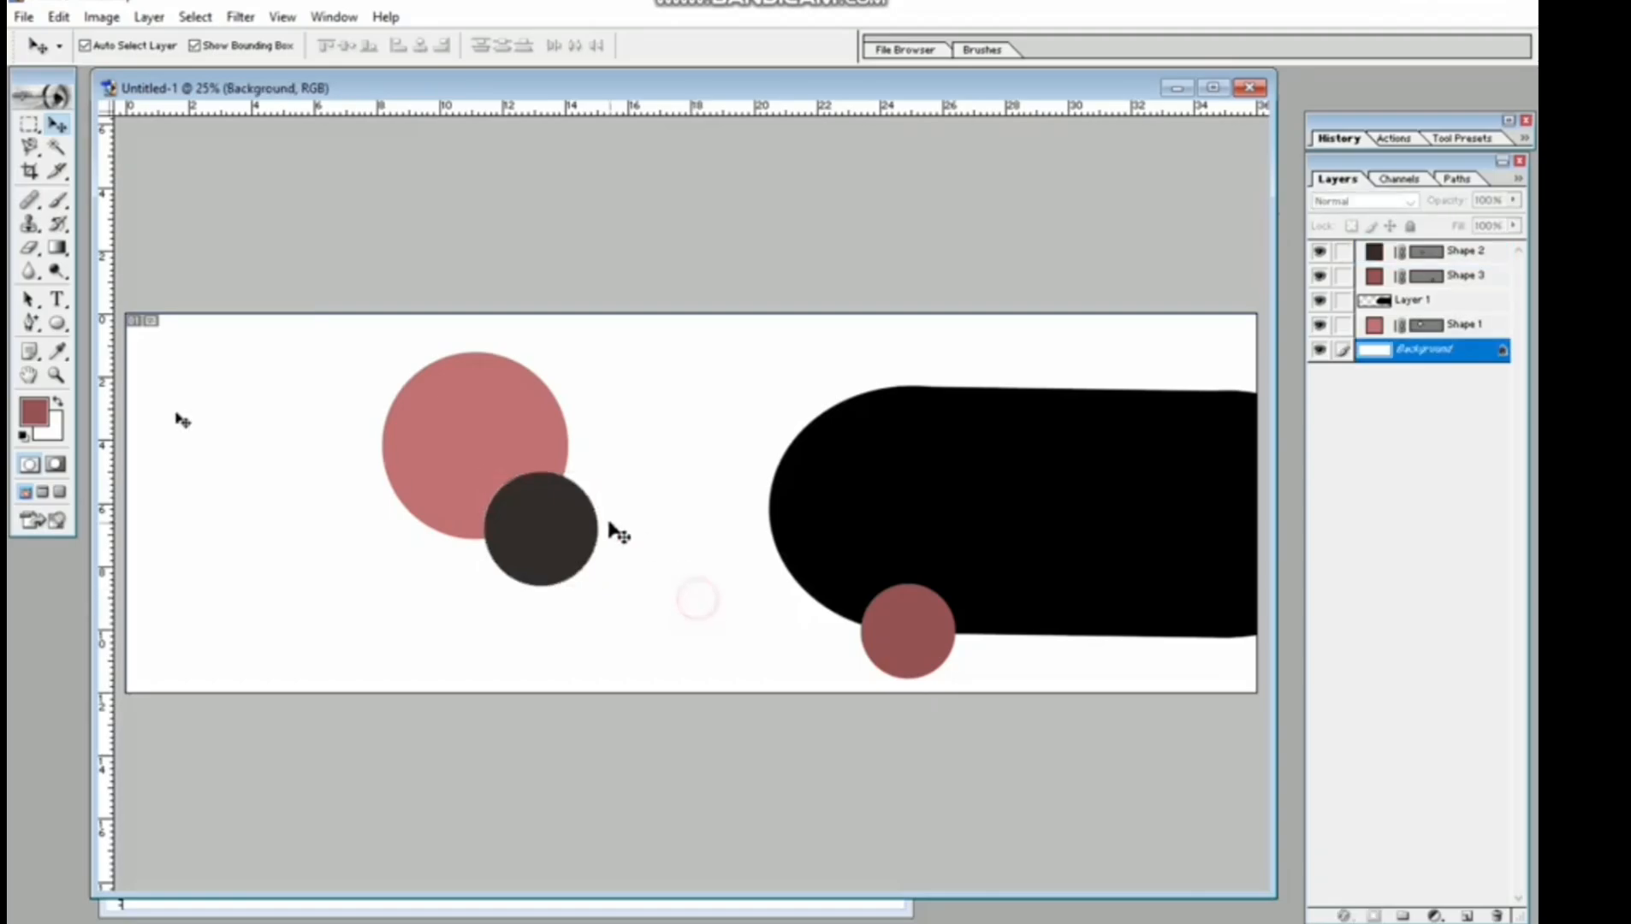
left_click(33, 327)
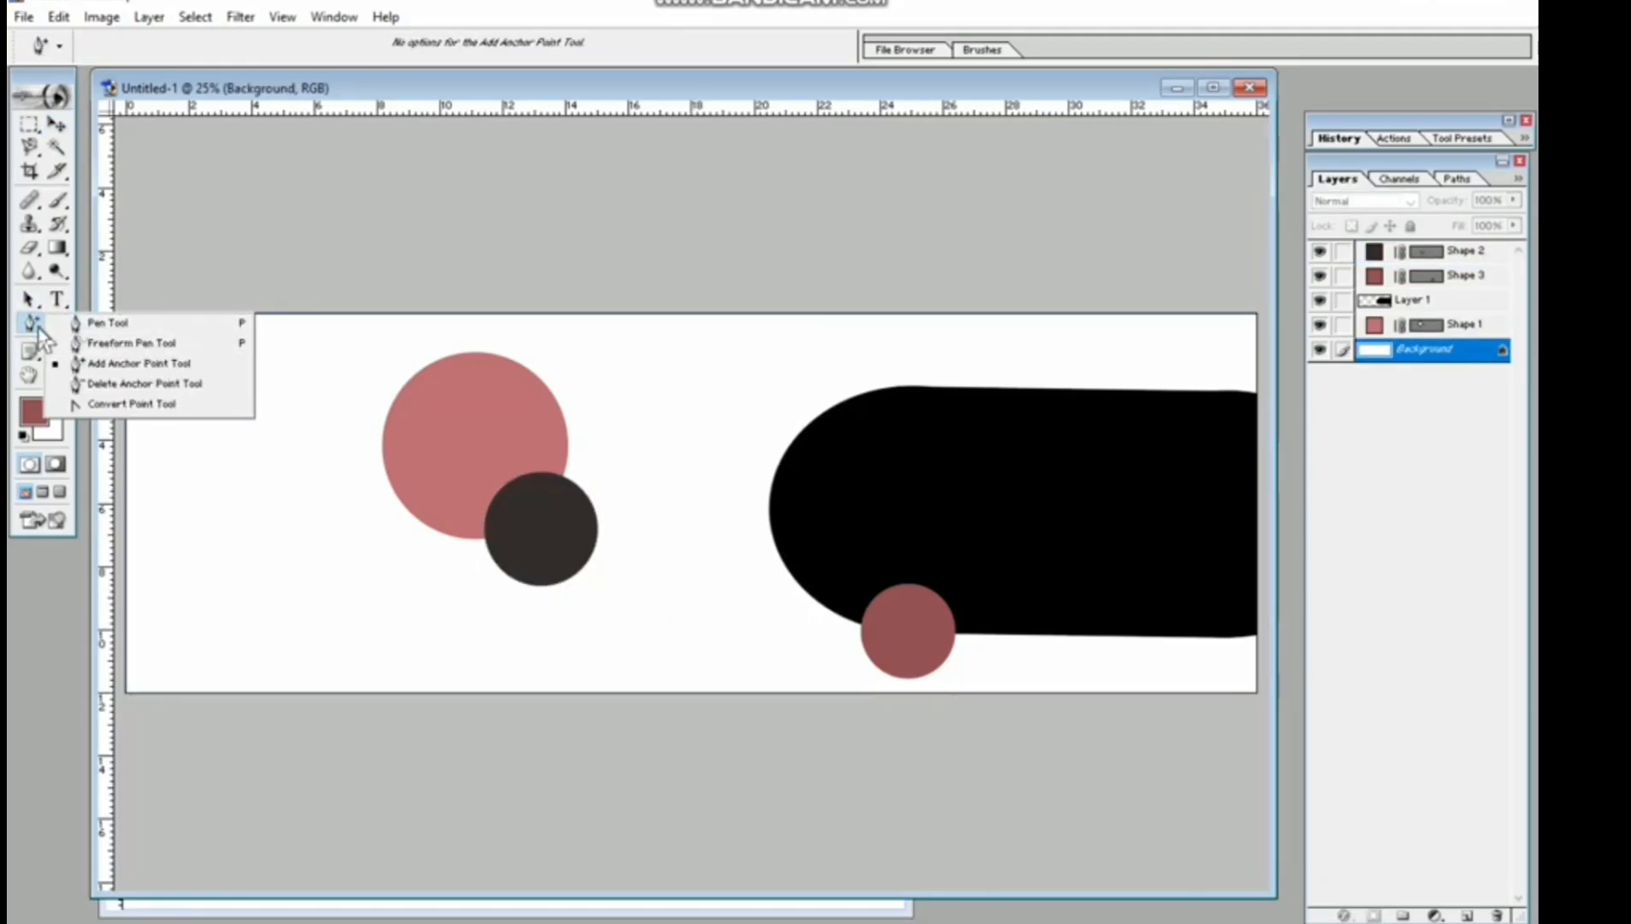
left_click(155, 464)
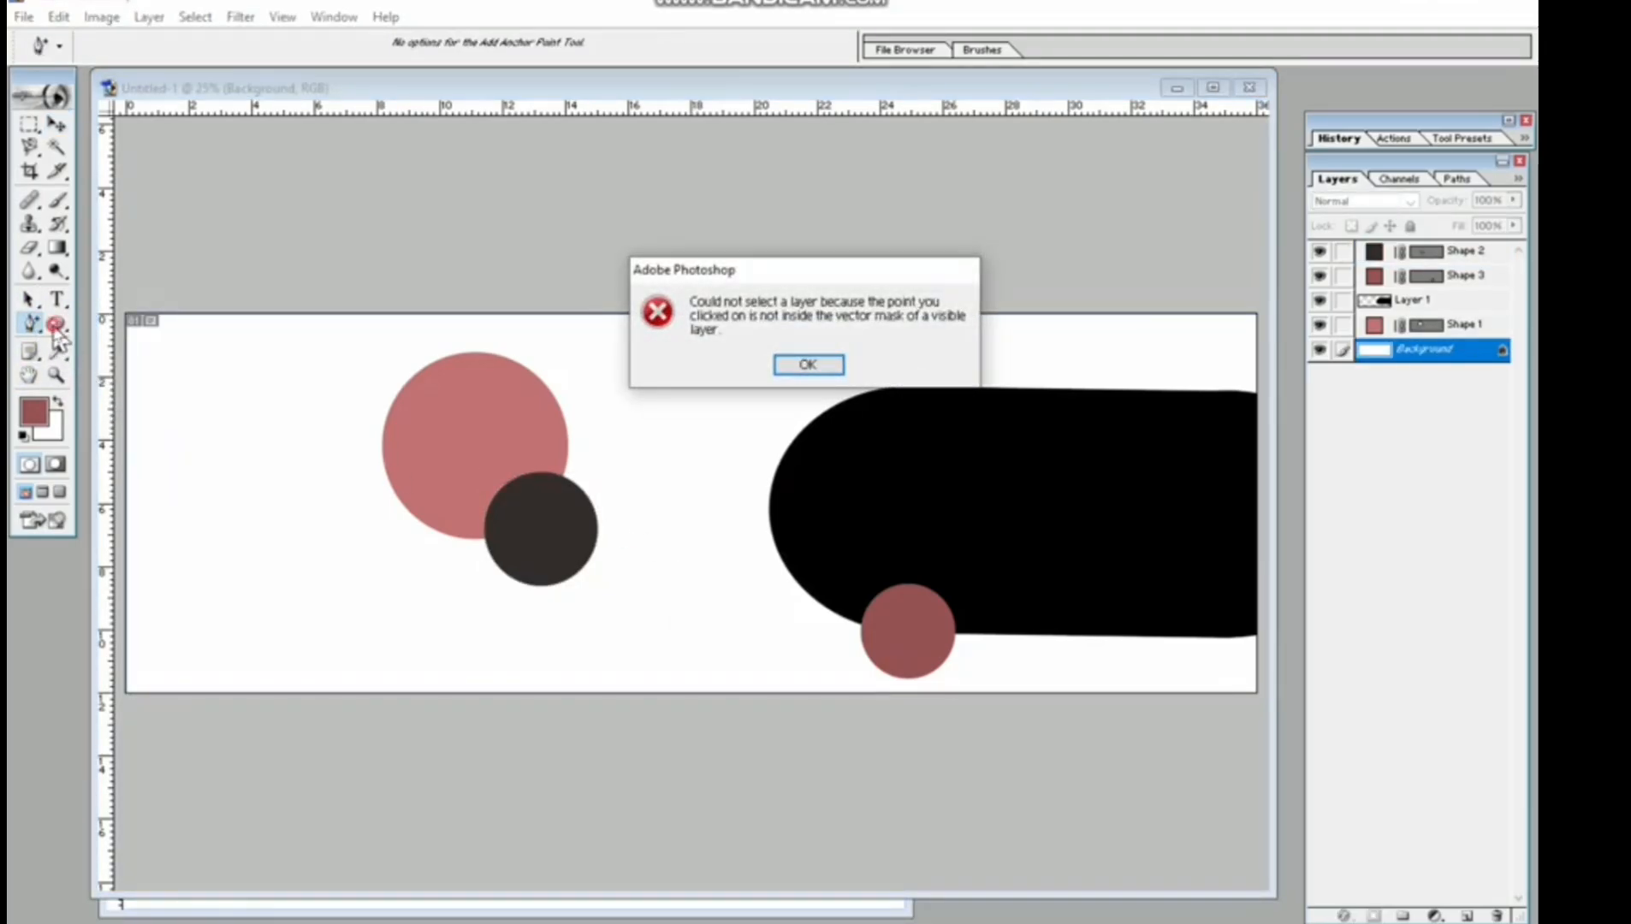
left_click(805, 366)
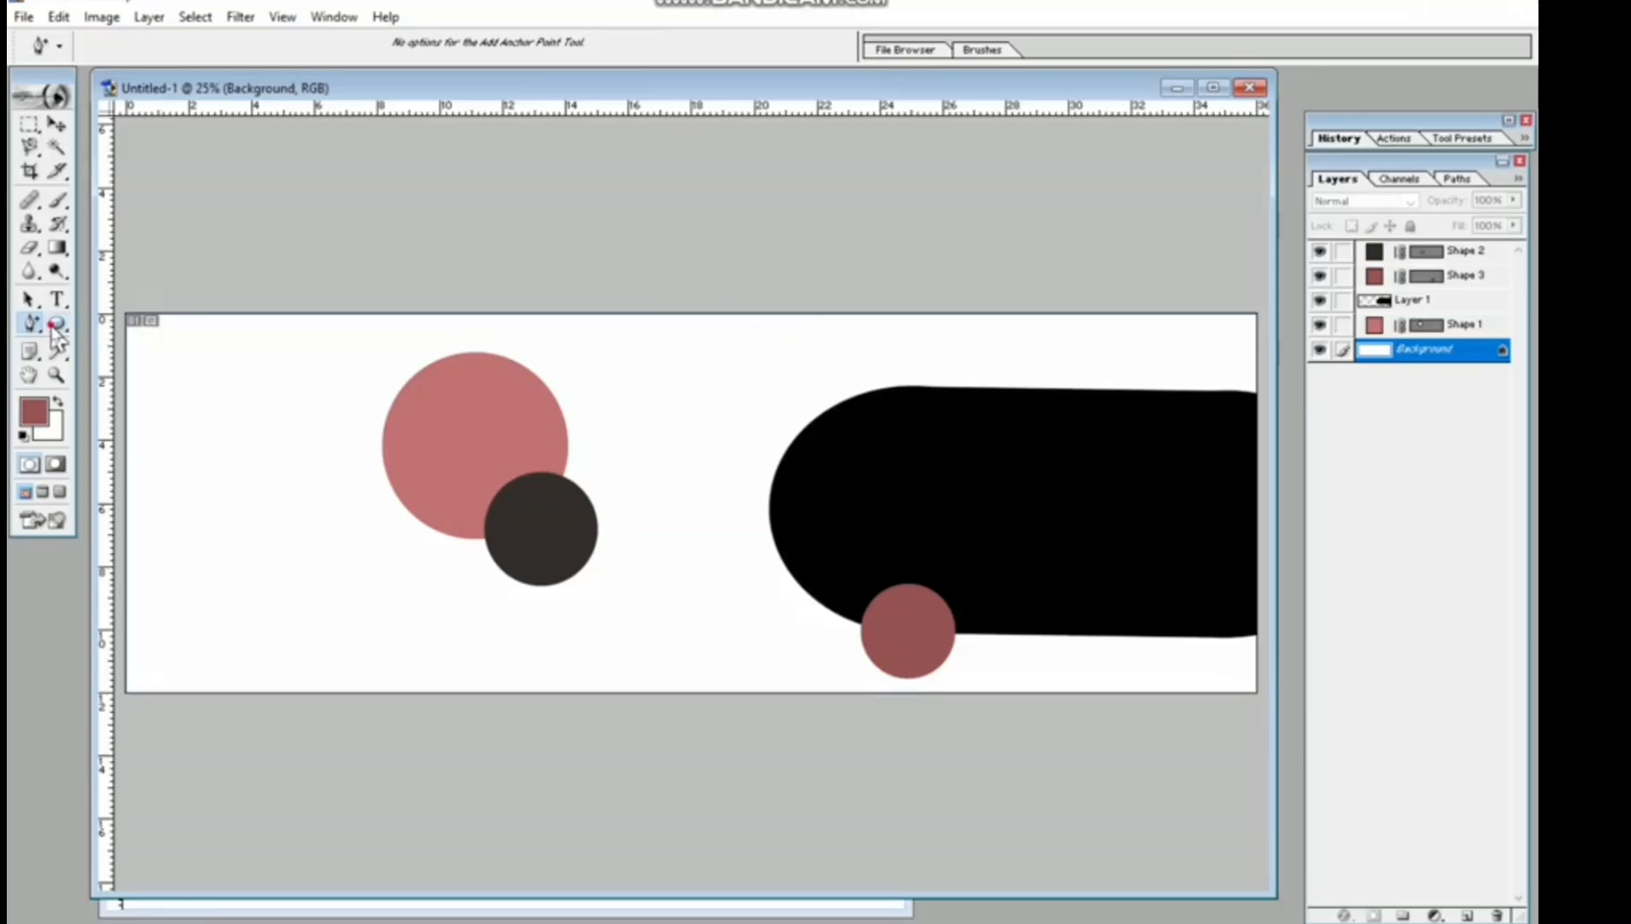
Draw a brownish-red rectangle about 7 × 9.5 cm near the canvas's left edge, beside the rose circle.
left_click(57, 324)
left_click(128, 325)
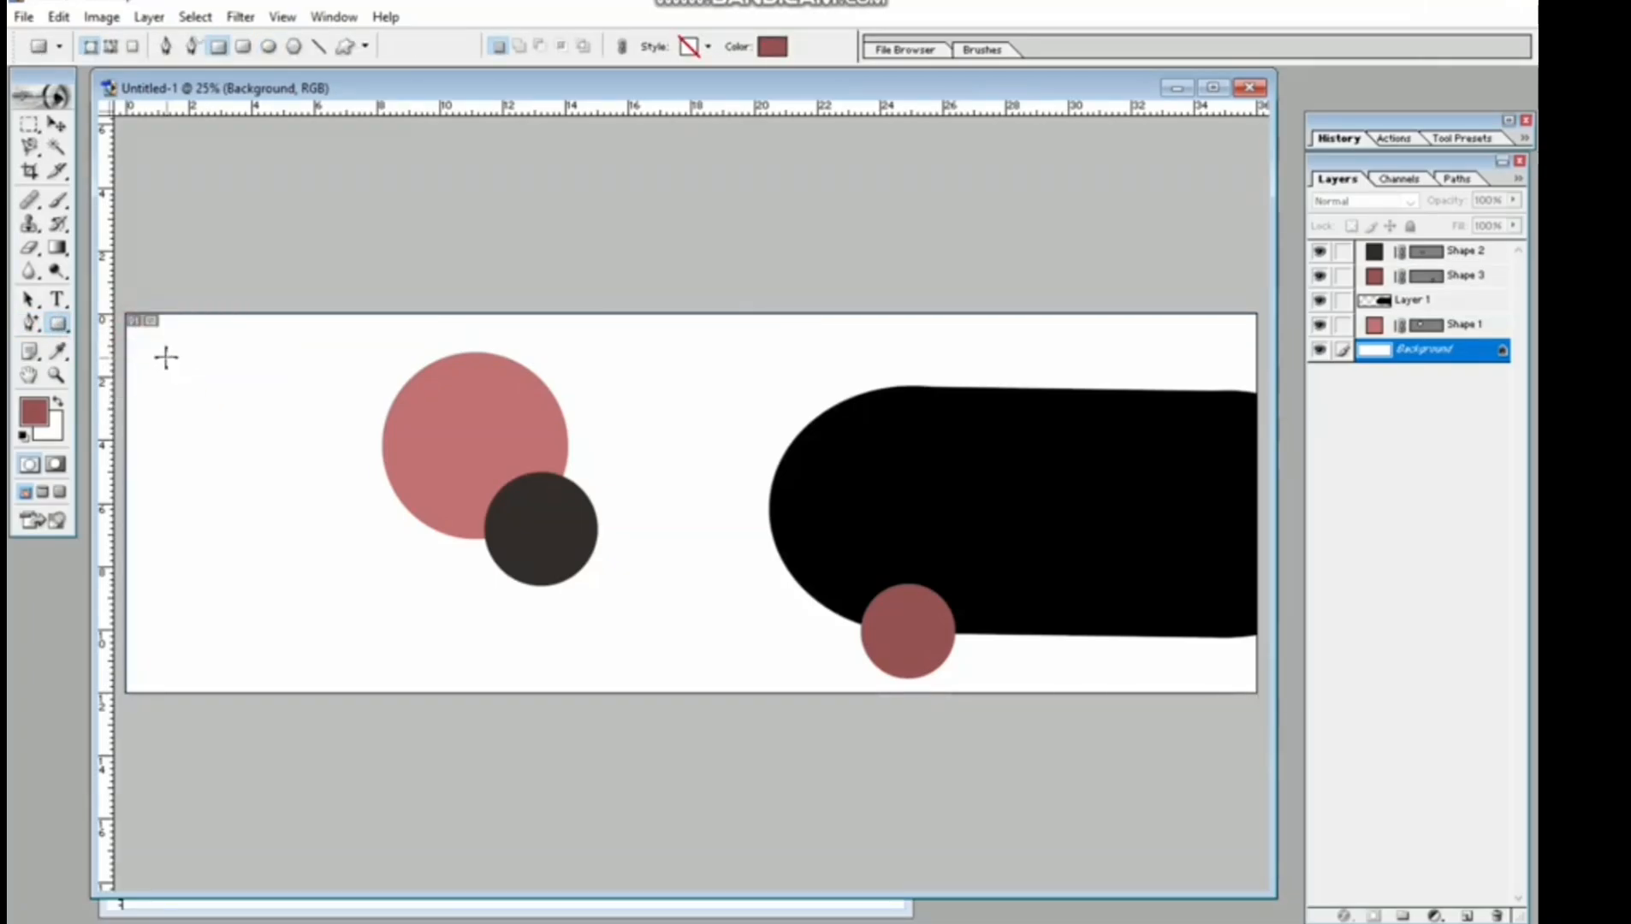
left_click_drag(279, 362, 366, 647)
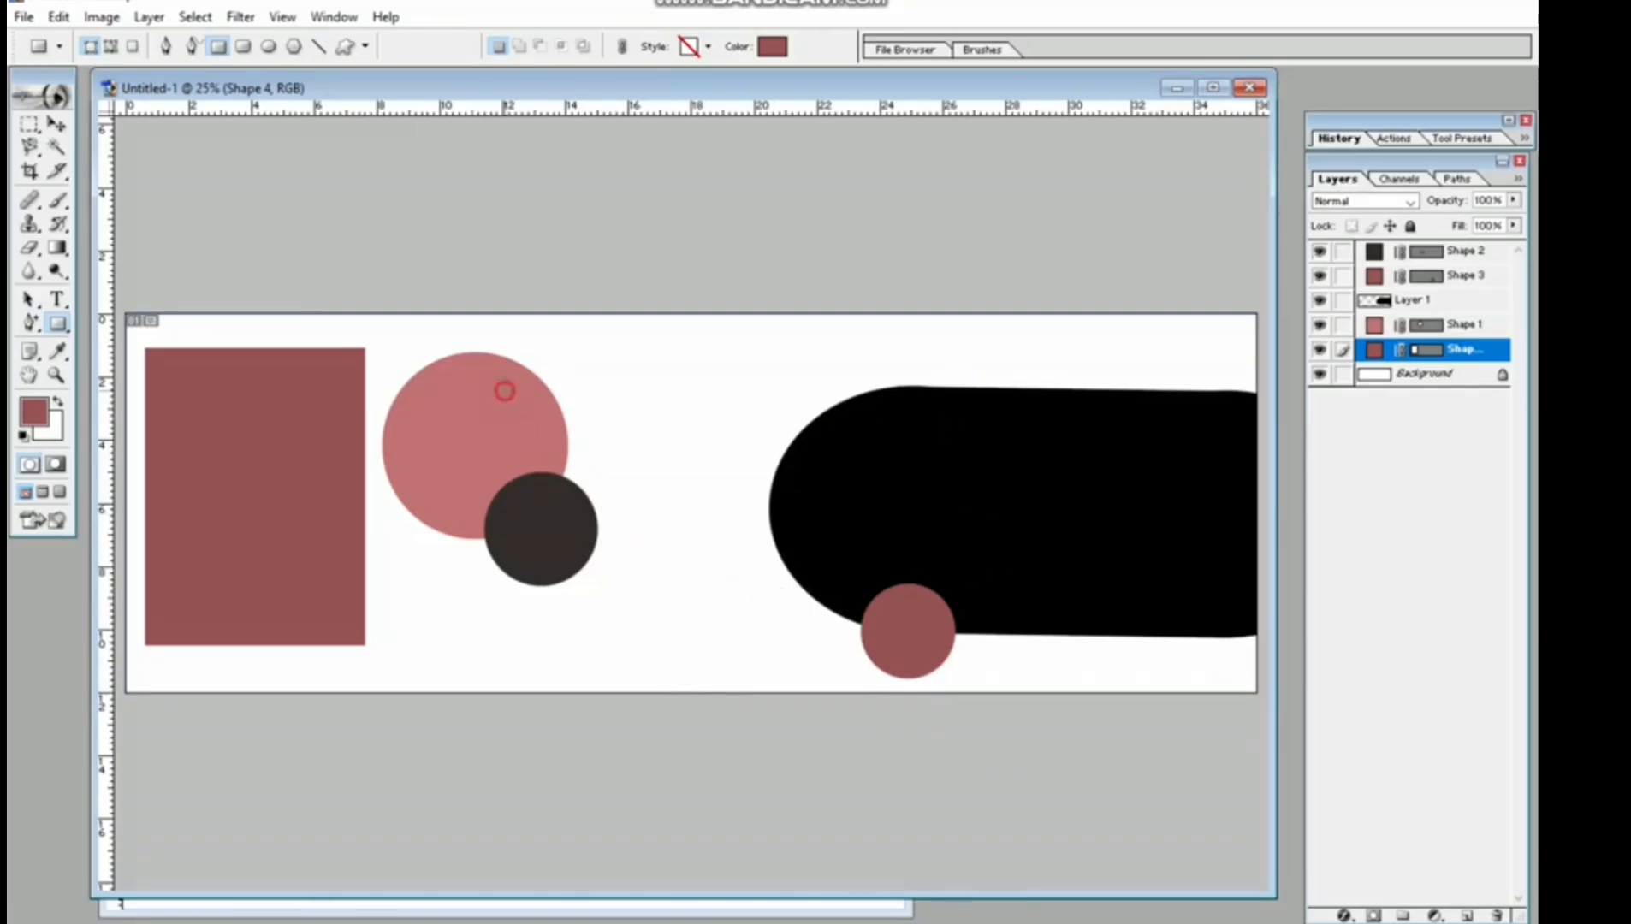
Duplicate the large rose circle's shape layer in place.
left_click(59, 127)
left_click(522, 408)
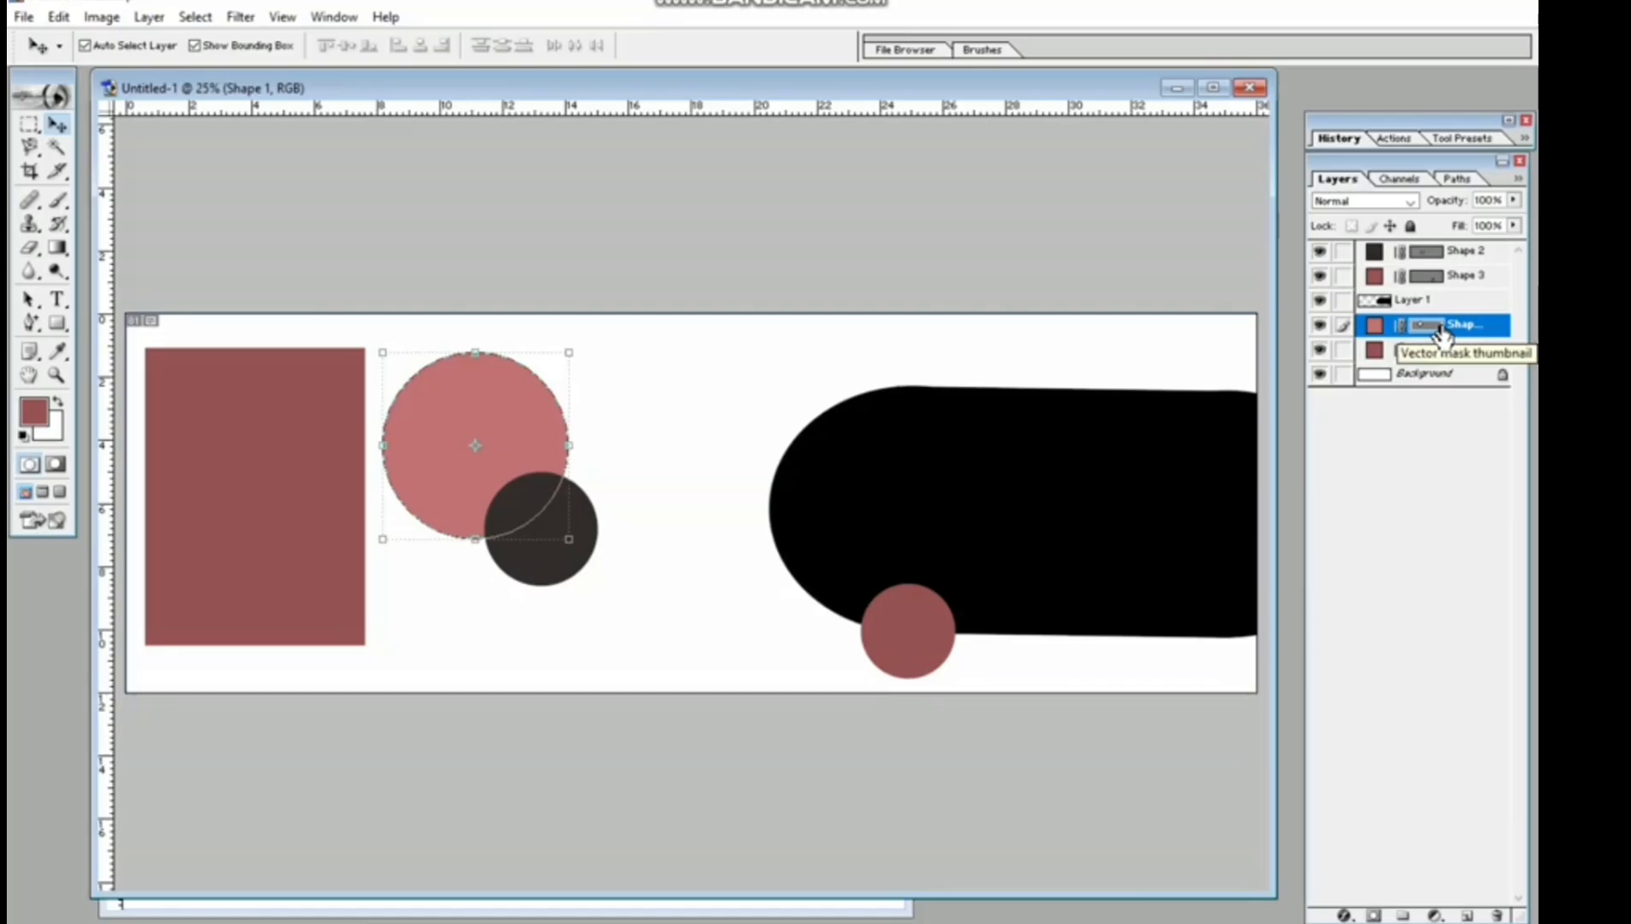
key("ctrl+j")
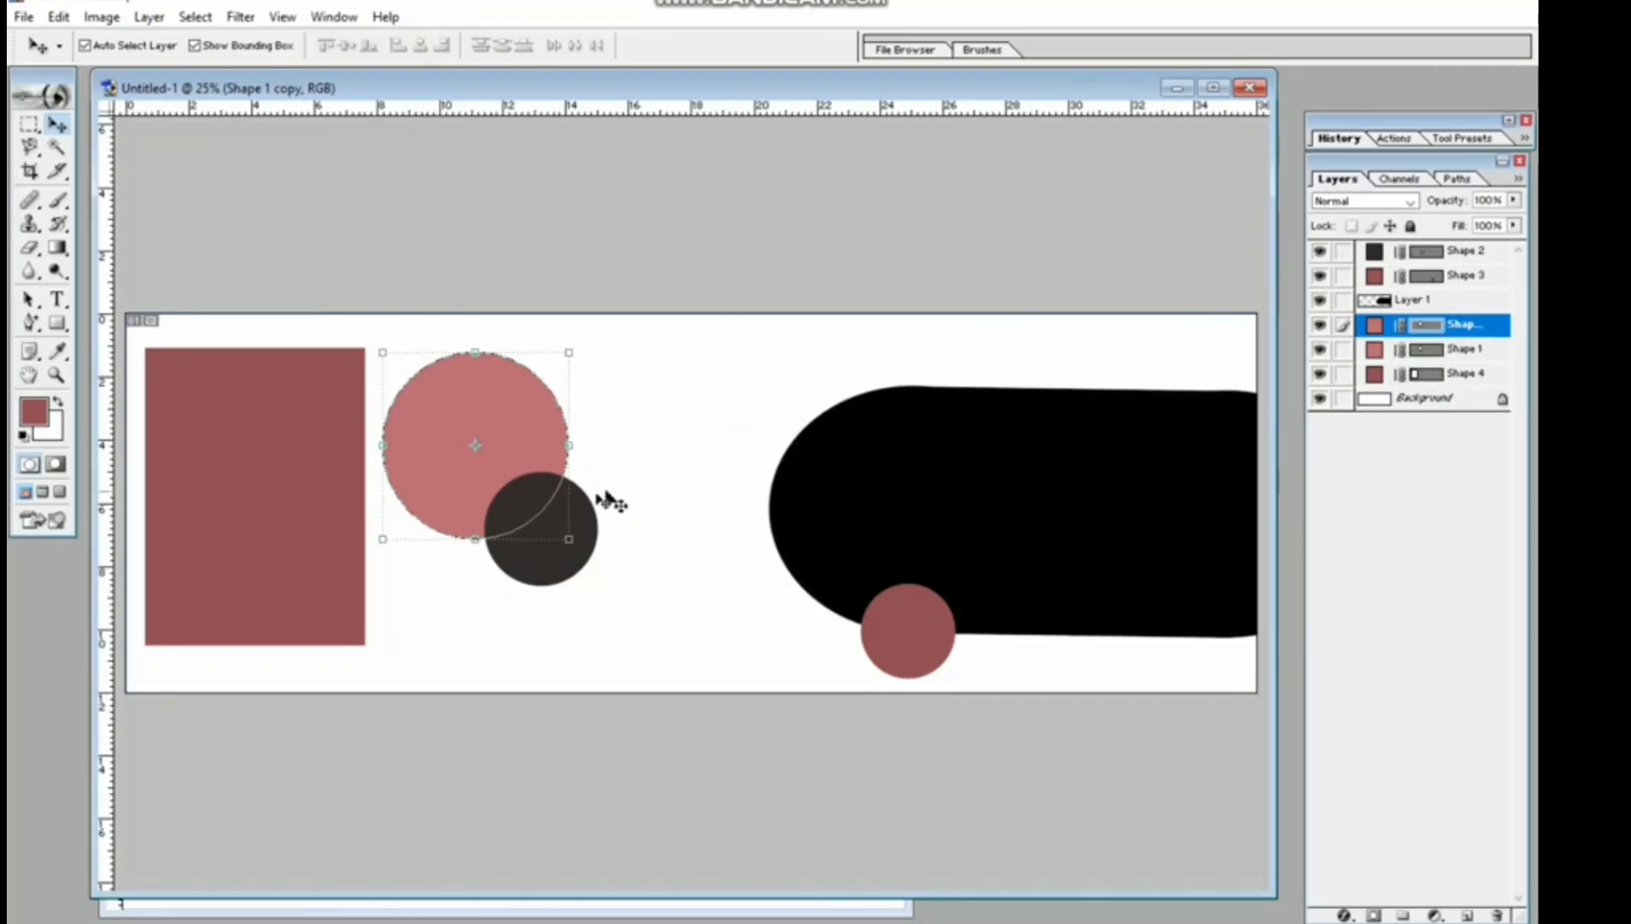
Recolour the lower of the two stacked rose circles to a light teal-tinted grey.
left_click(1395, 351)
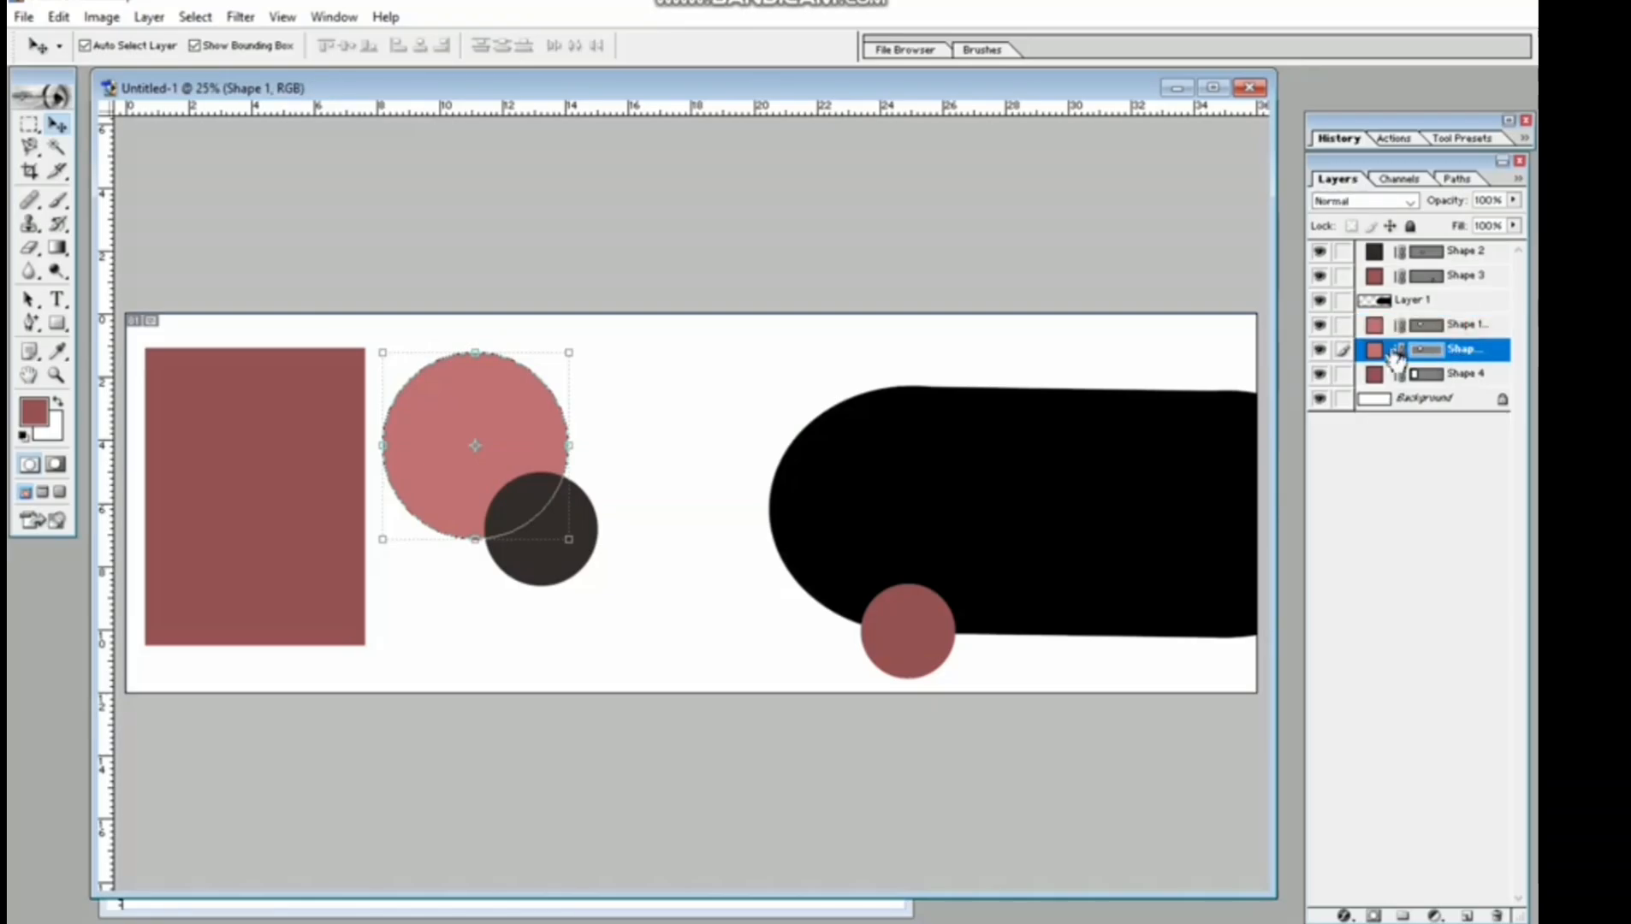
double_click(1375, 353)
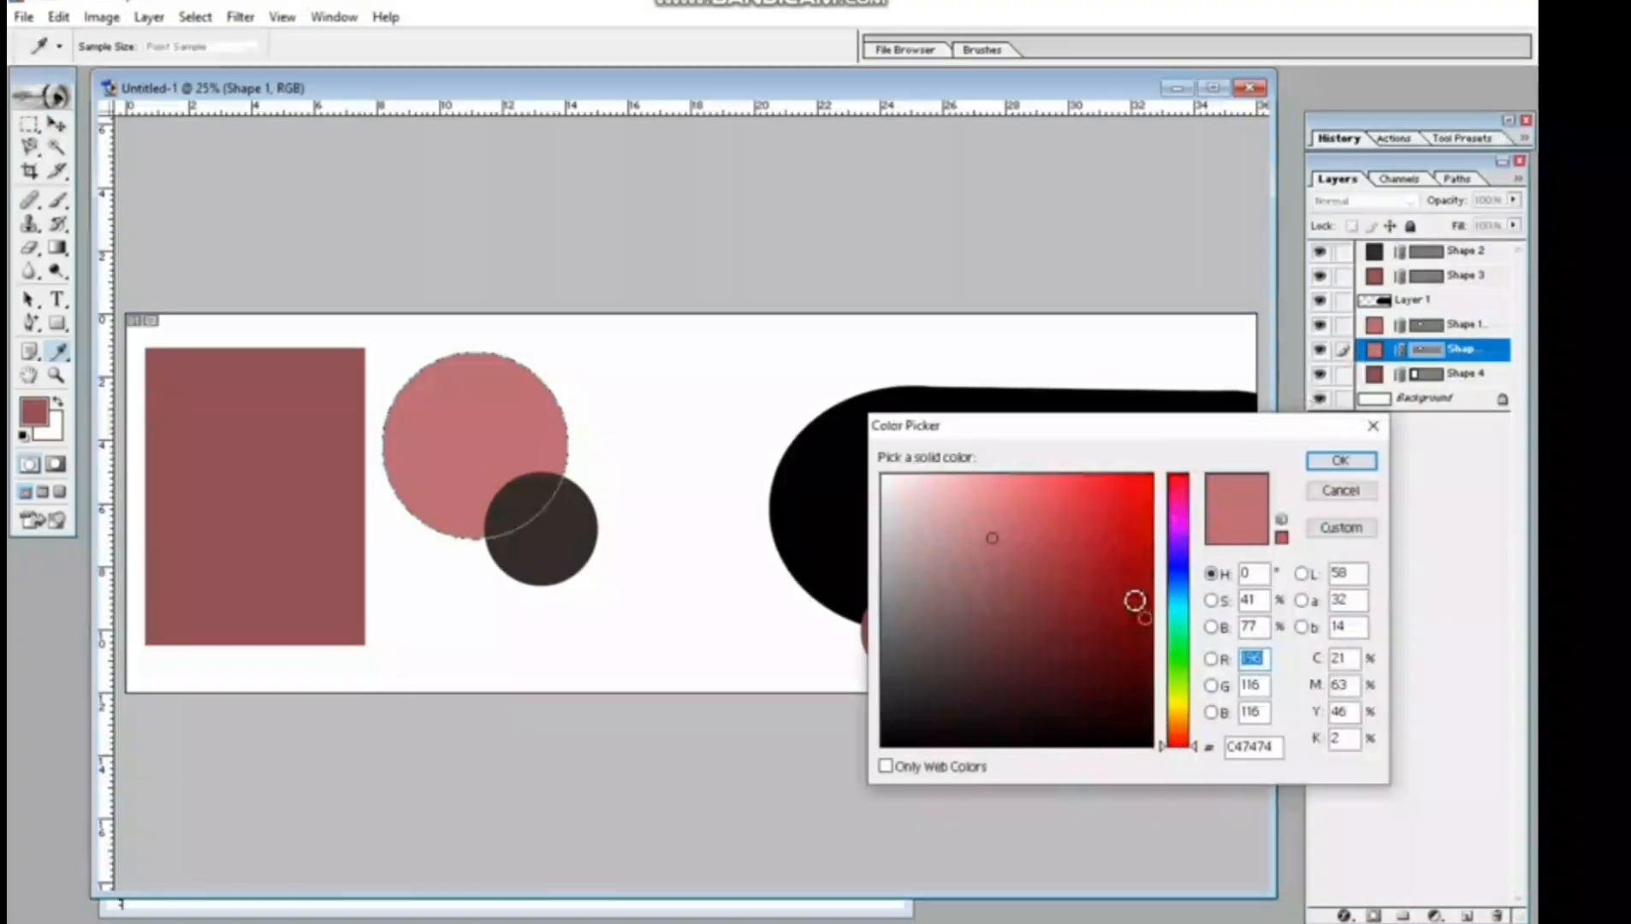
left_click(1185, 611)
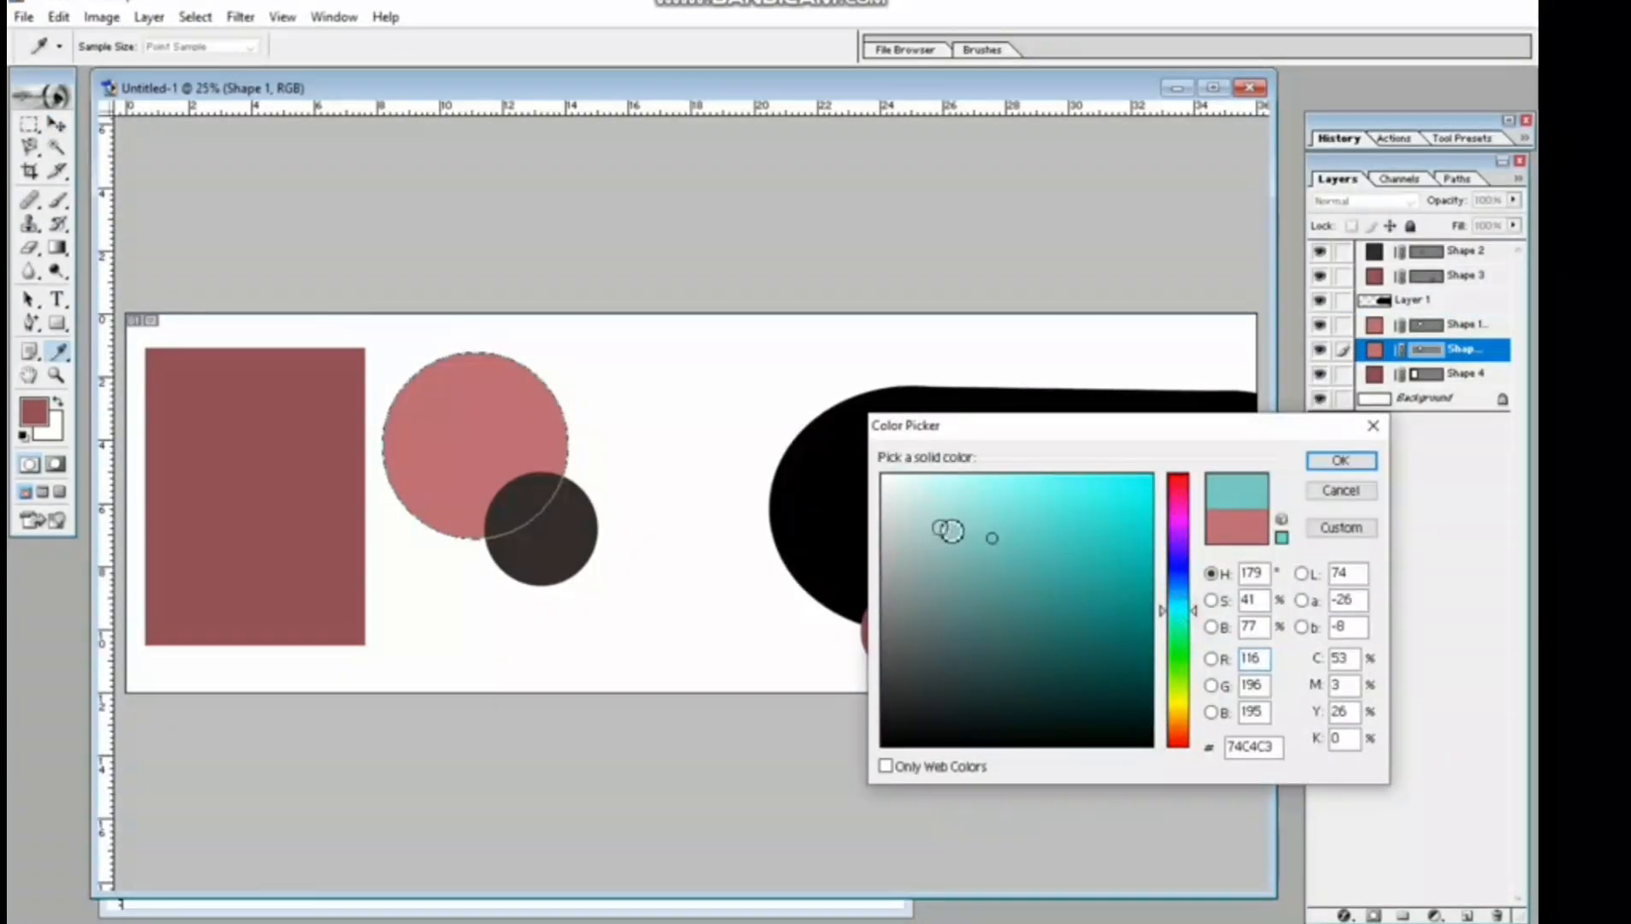
left_click(894, 559)
left_click(1352, 462)
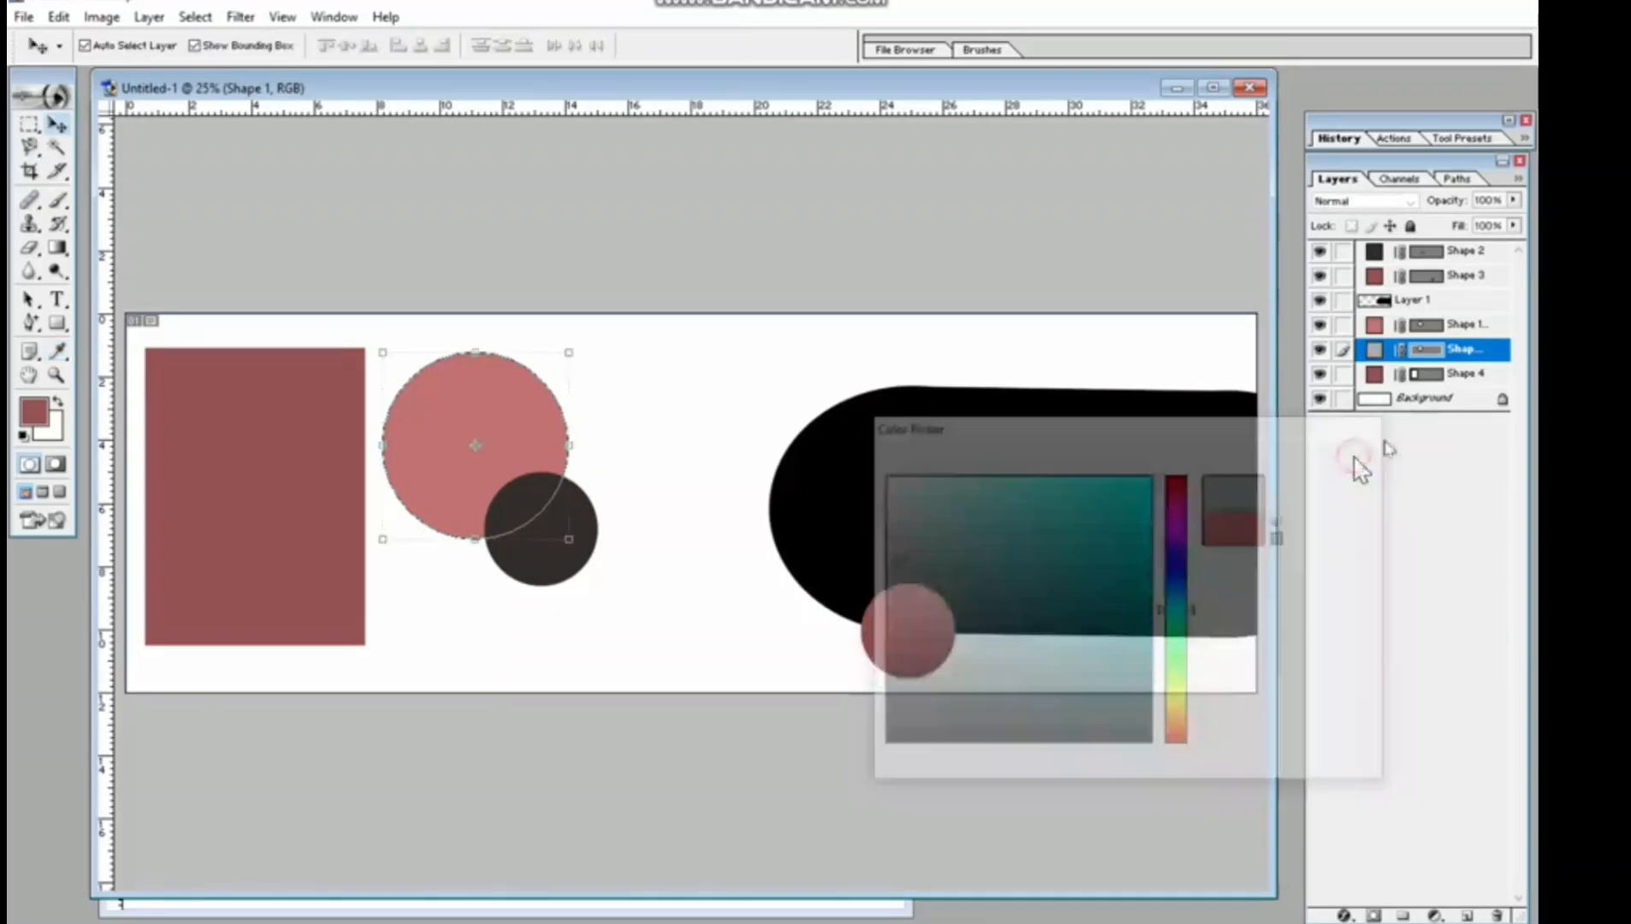
key("v")
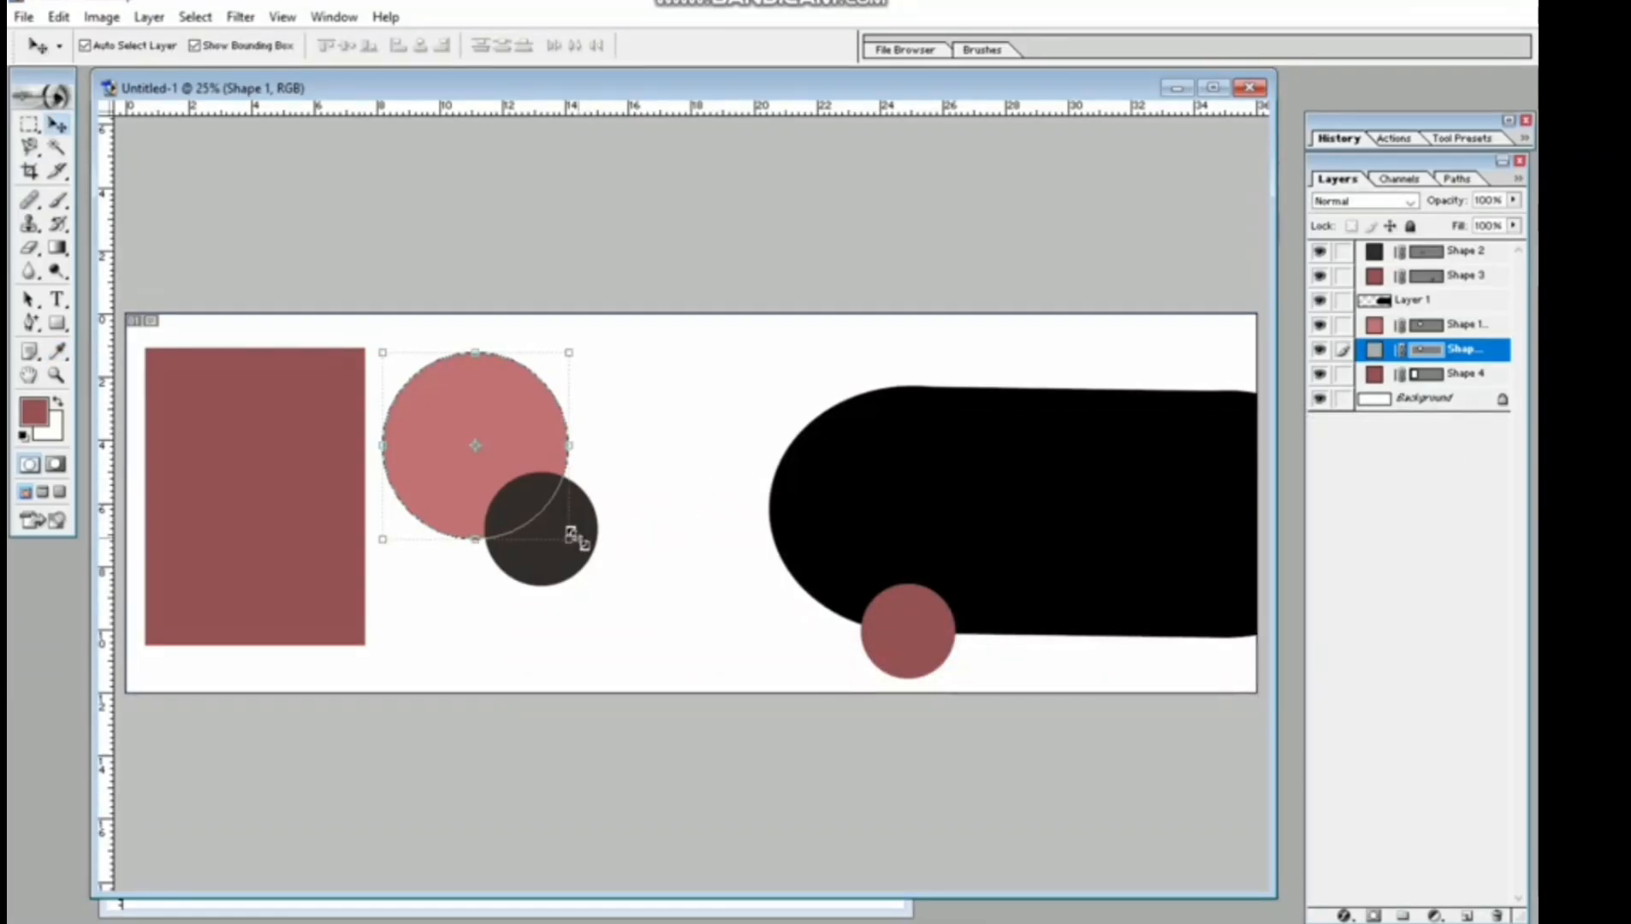
Scale the grey circle to 104.6% about its centre to form a thin border around the rose circle.
left_click_drag(571, 536, 578, 544)
left_click_drag(524, 485, 520, 483)
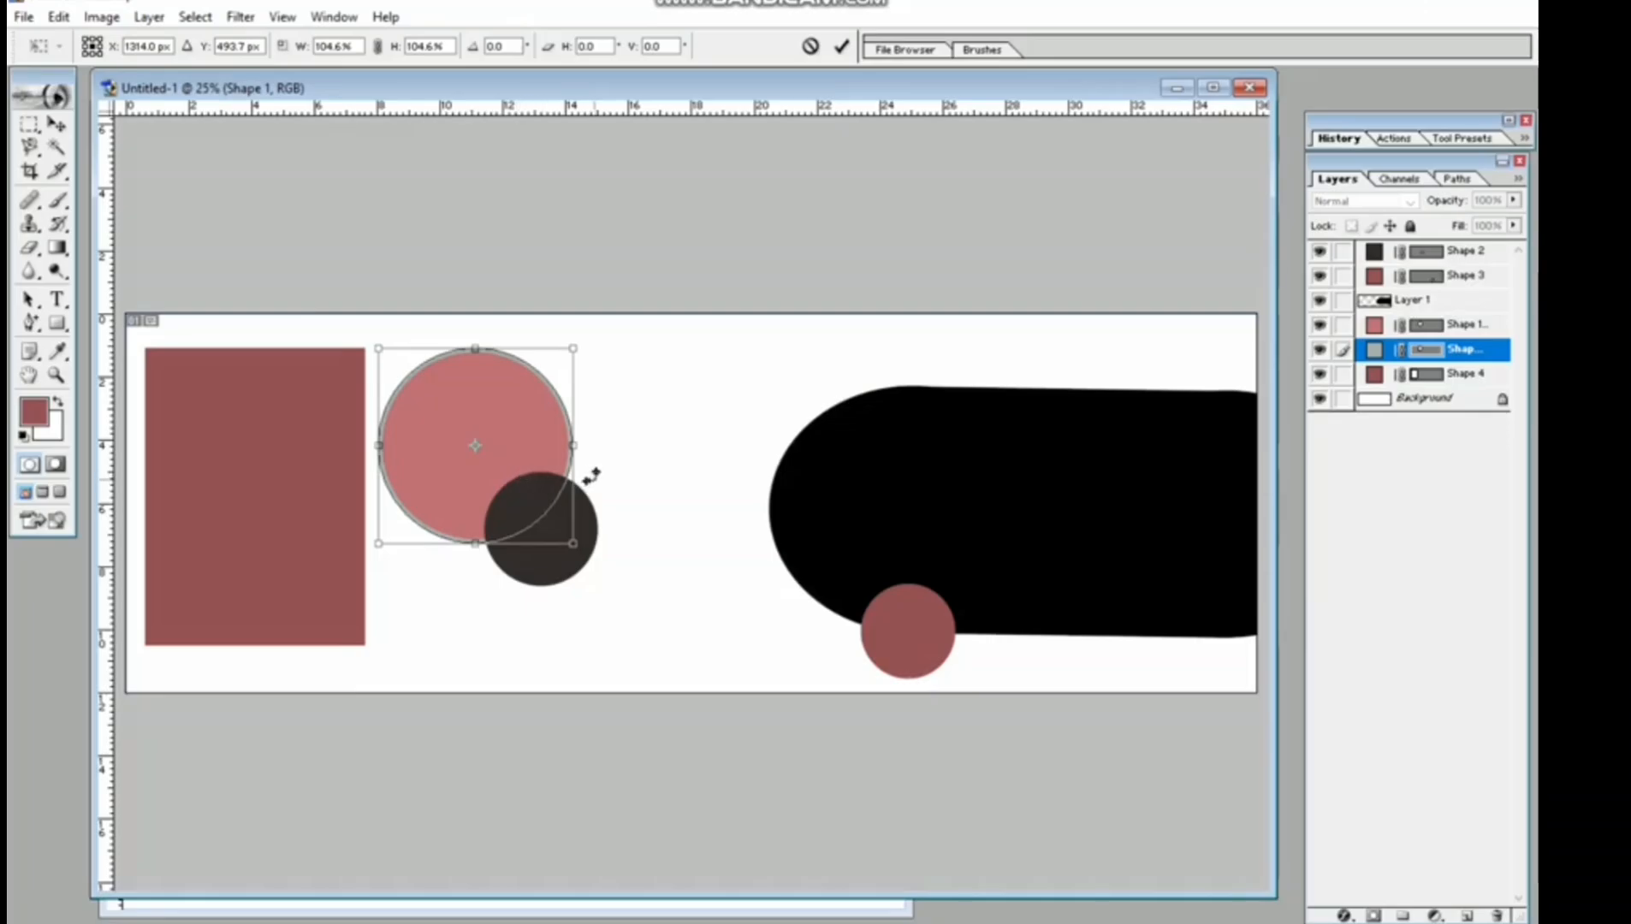
key("Return")
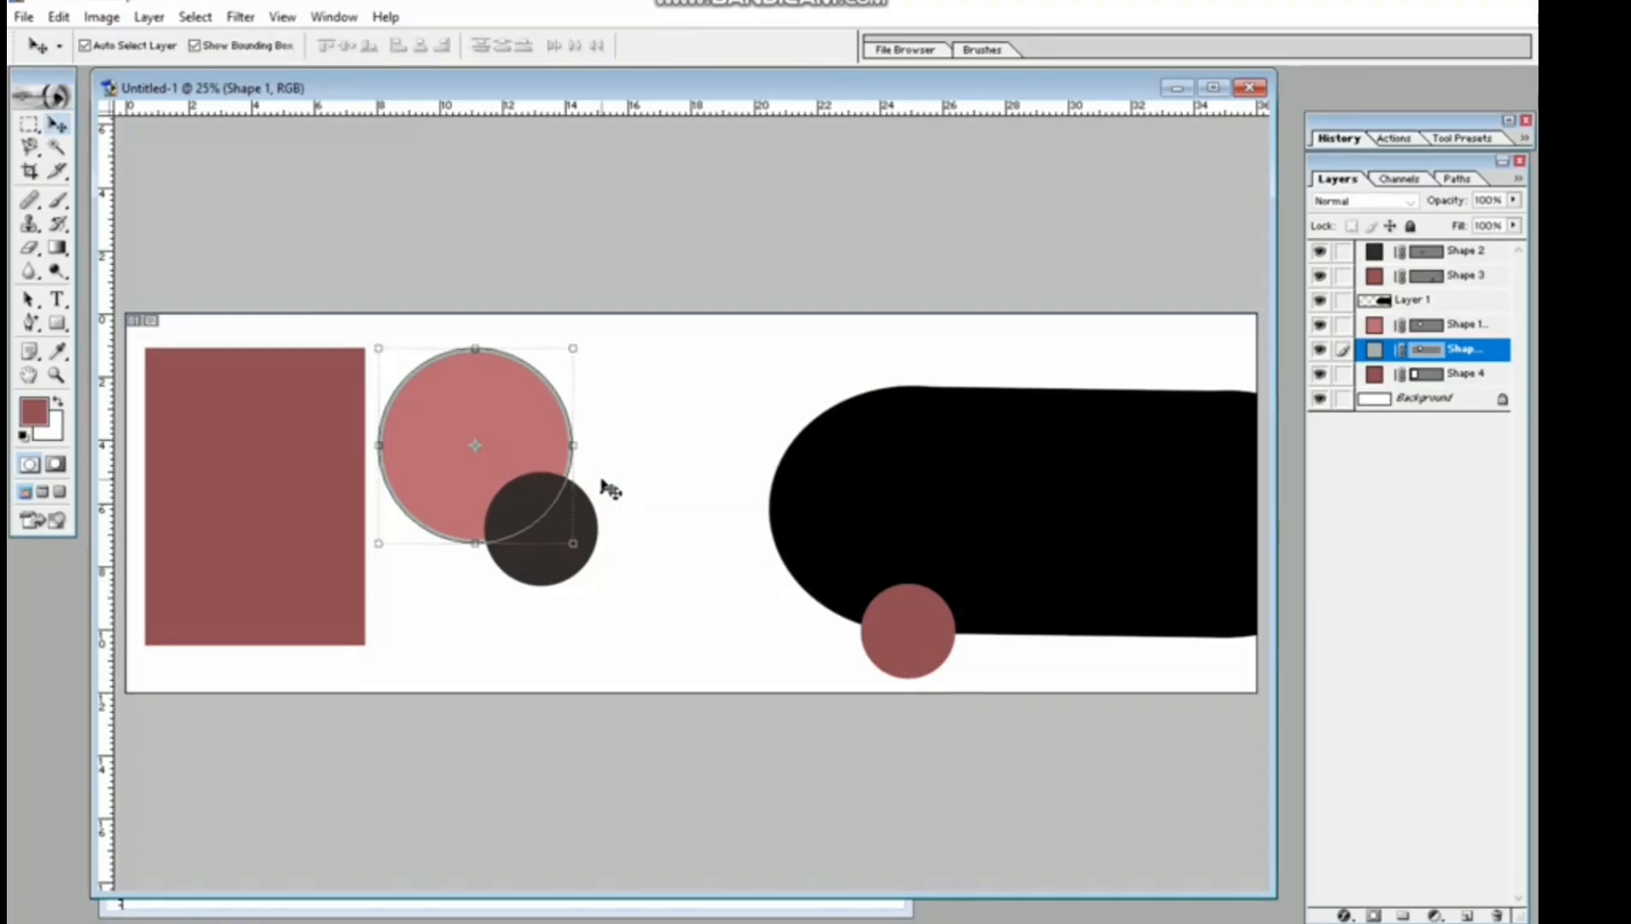
left_click(690, 426)
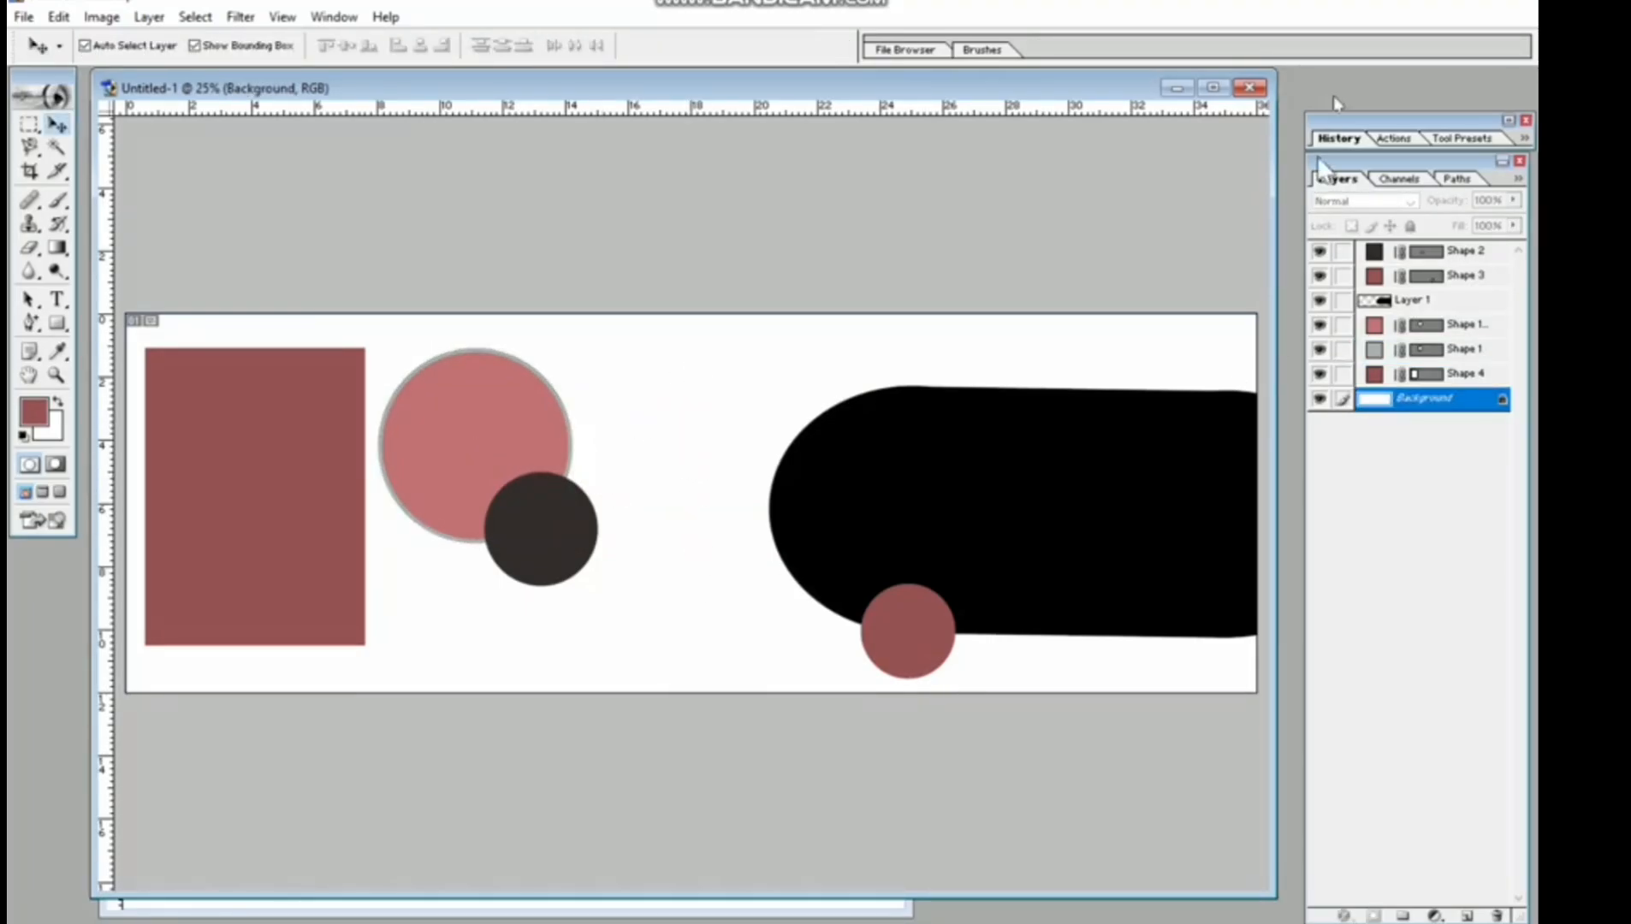
Select the black pill's layer, and open 40810e76420363fb97bc073e7534b592.jpg from the Downloads folder and close it again.
left_click(1083, 512)
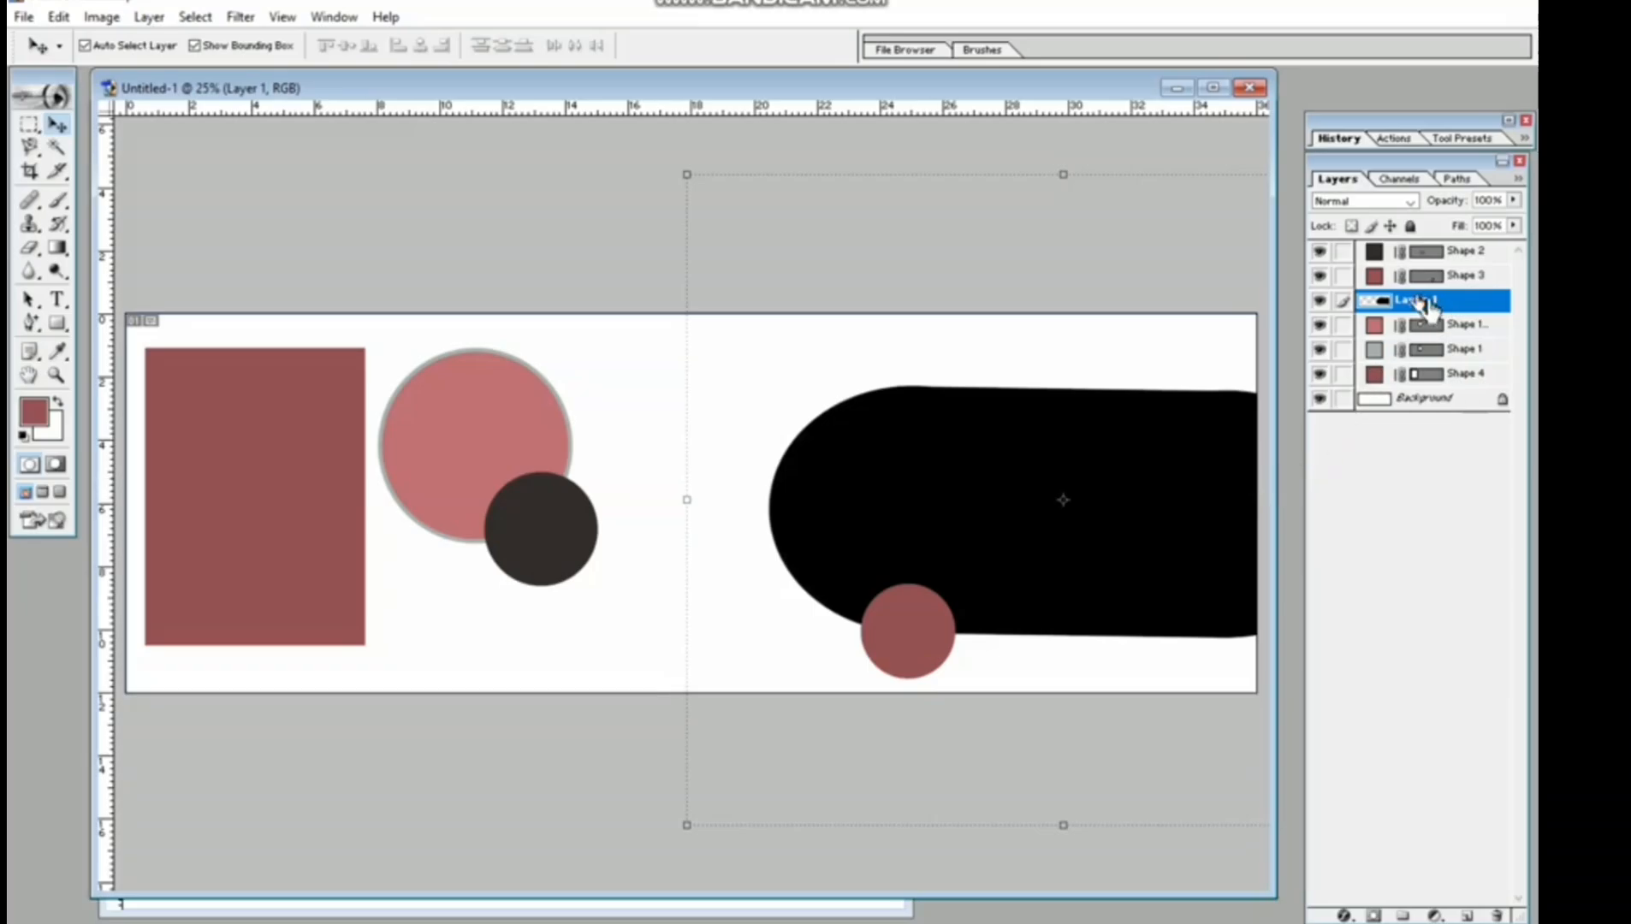
left_click(24, 17)
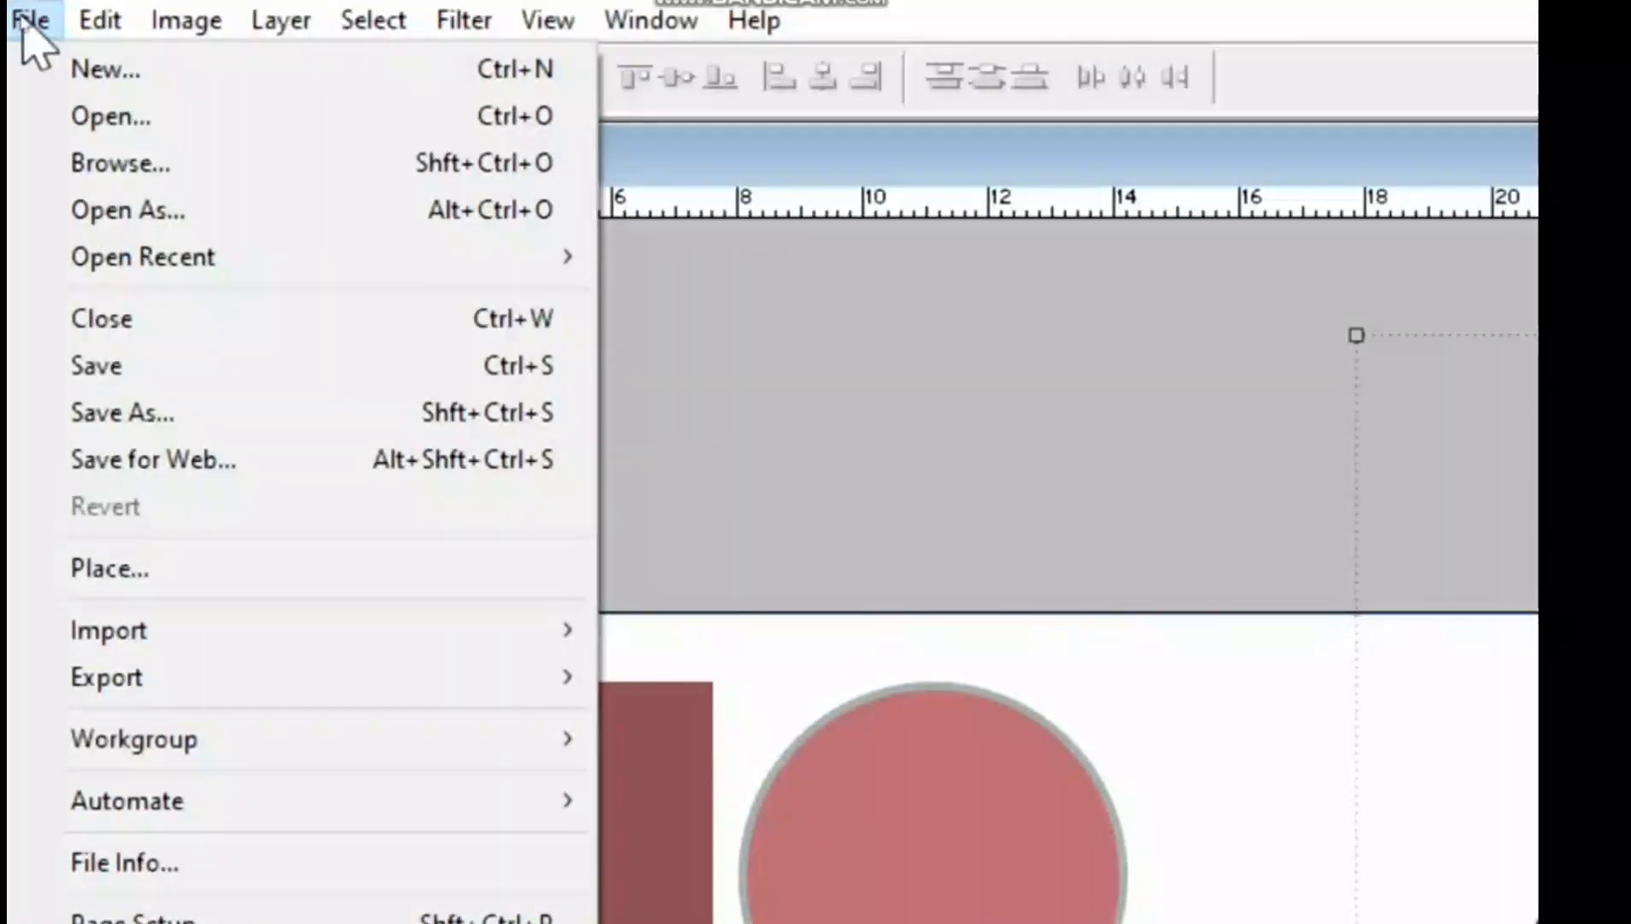
left_click(137, 117)
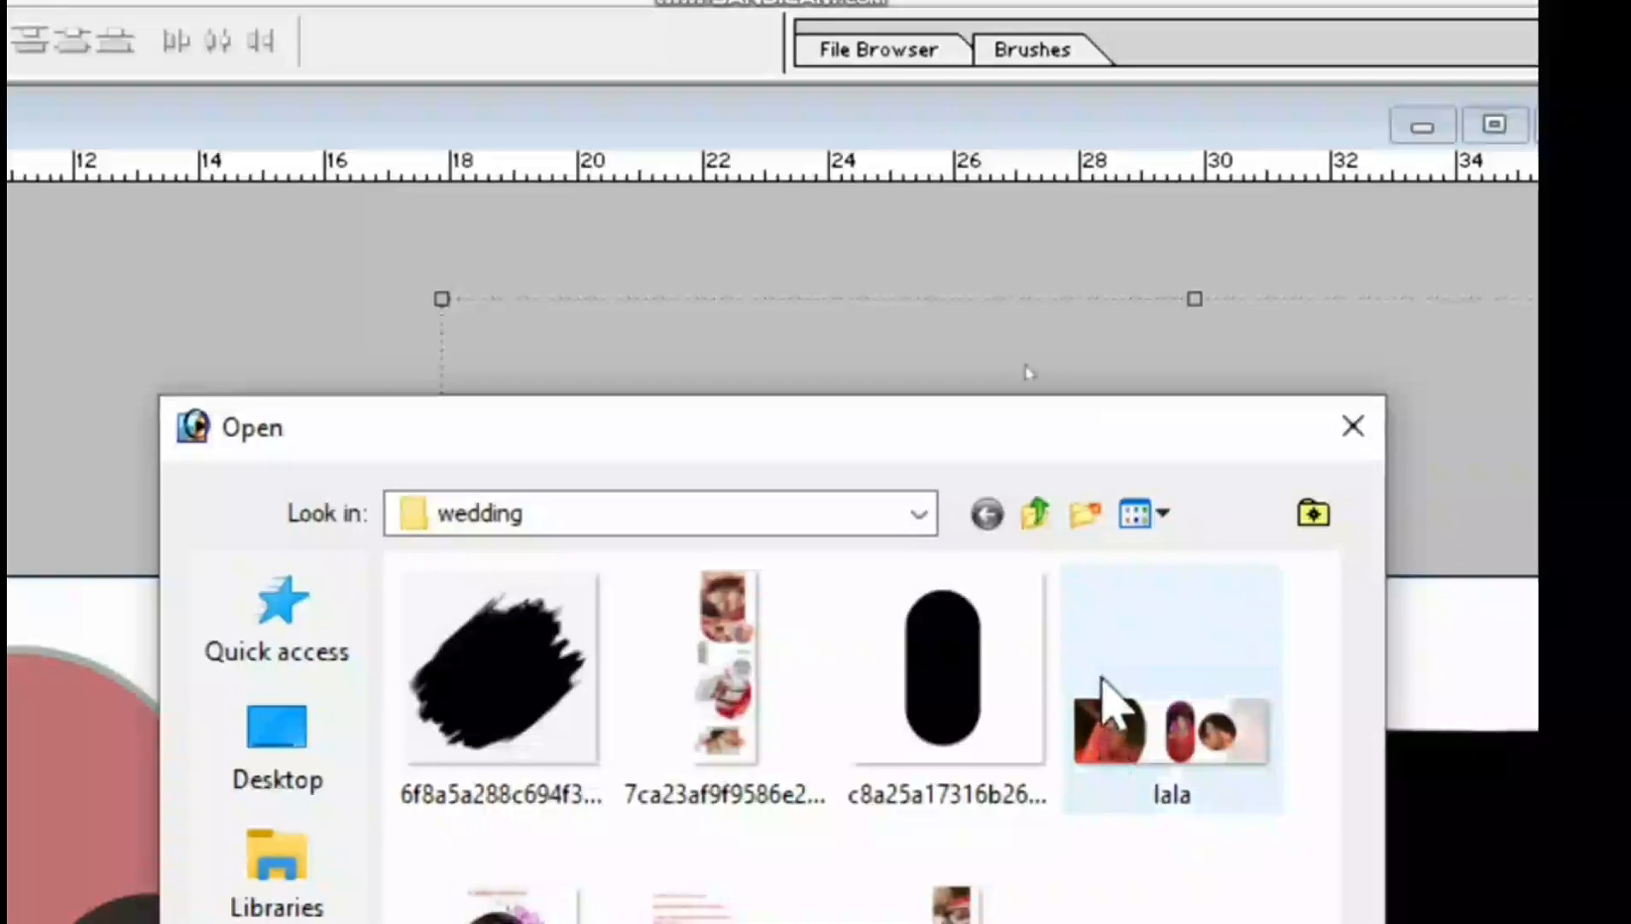
left_click(909, 511)
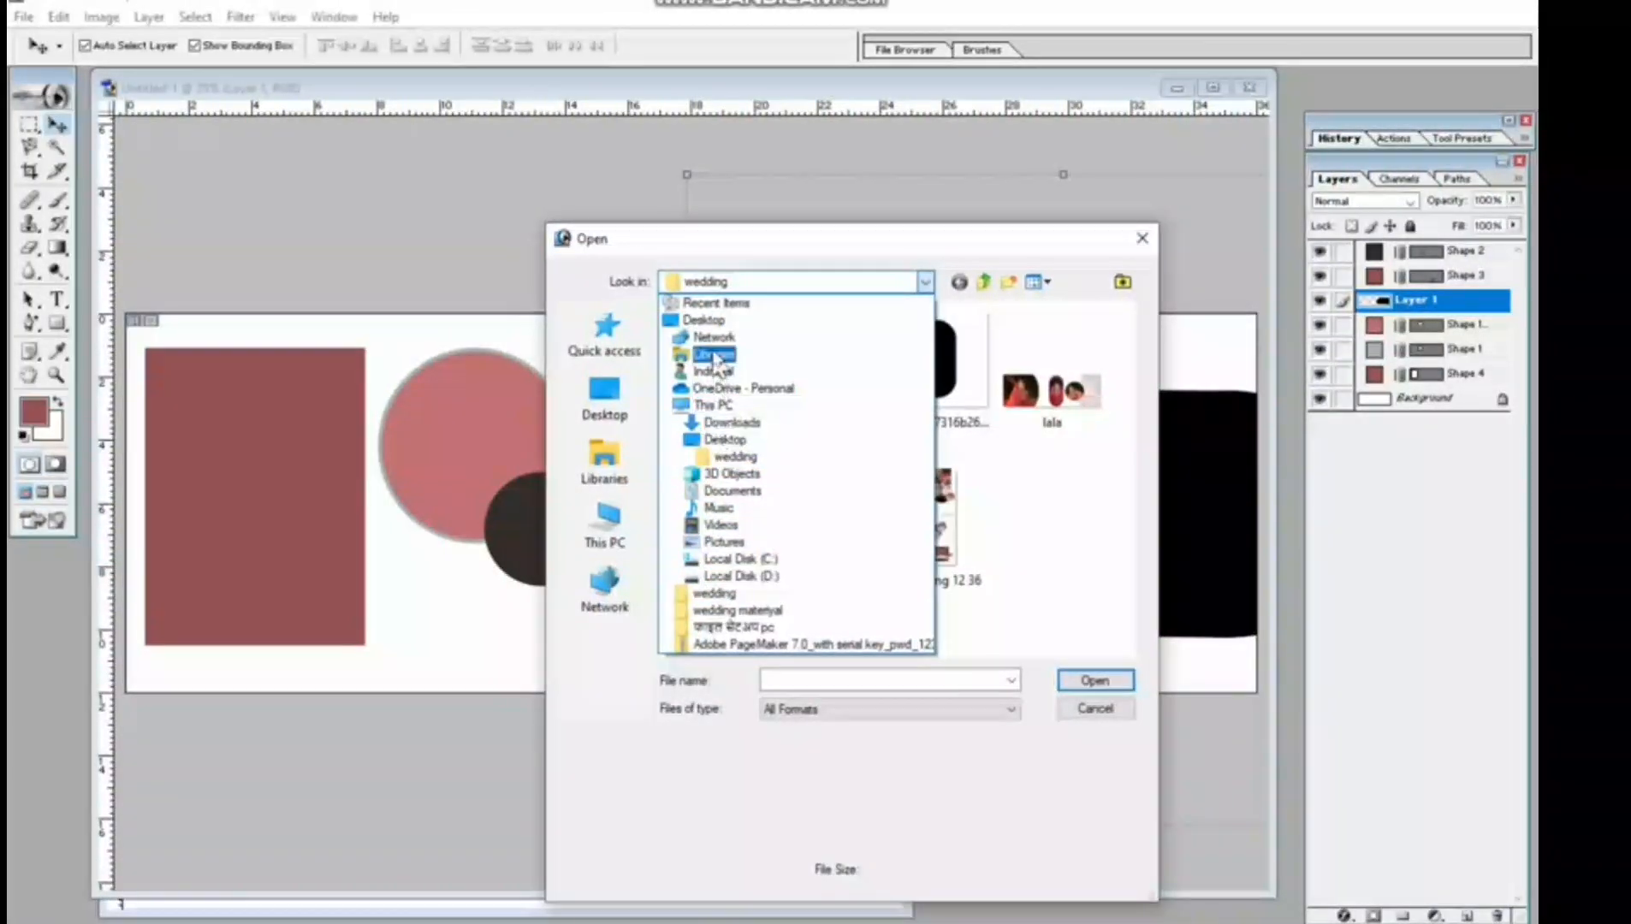
left_click(723, 422)
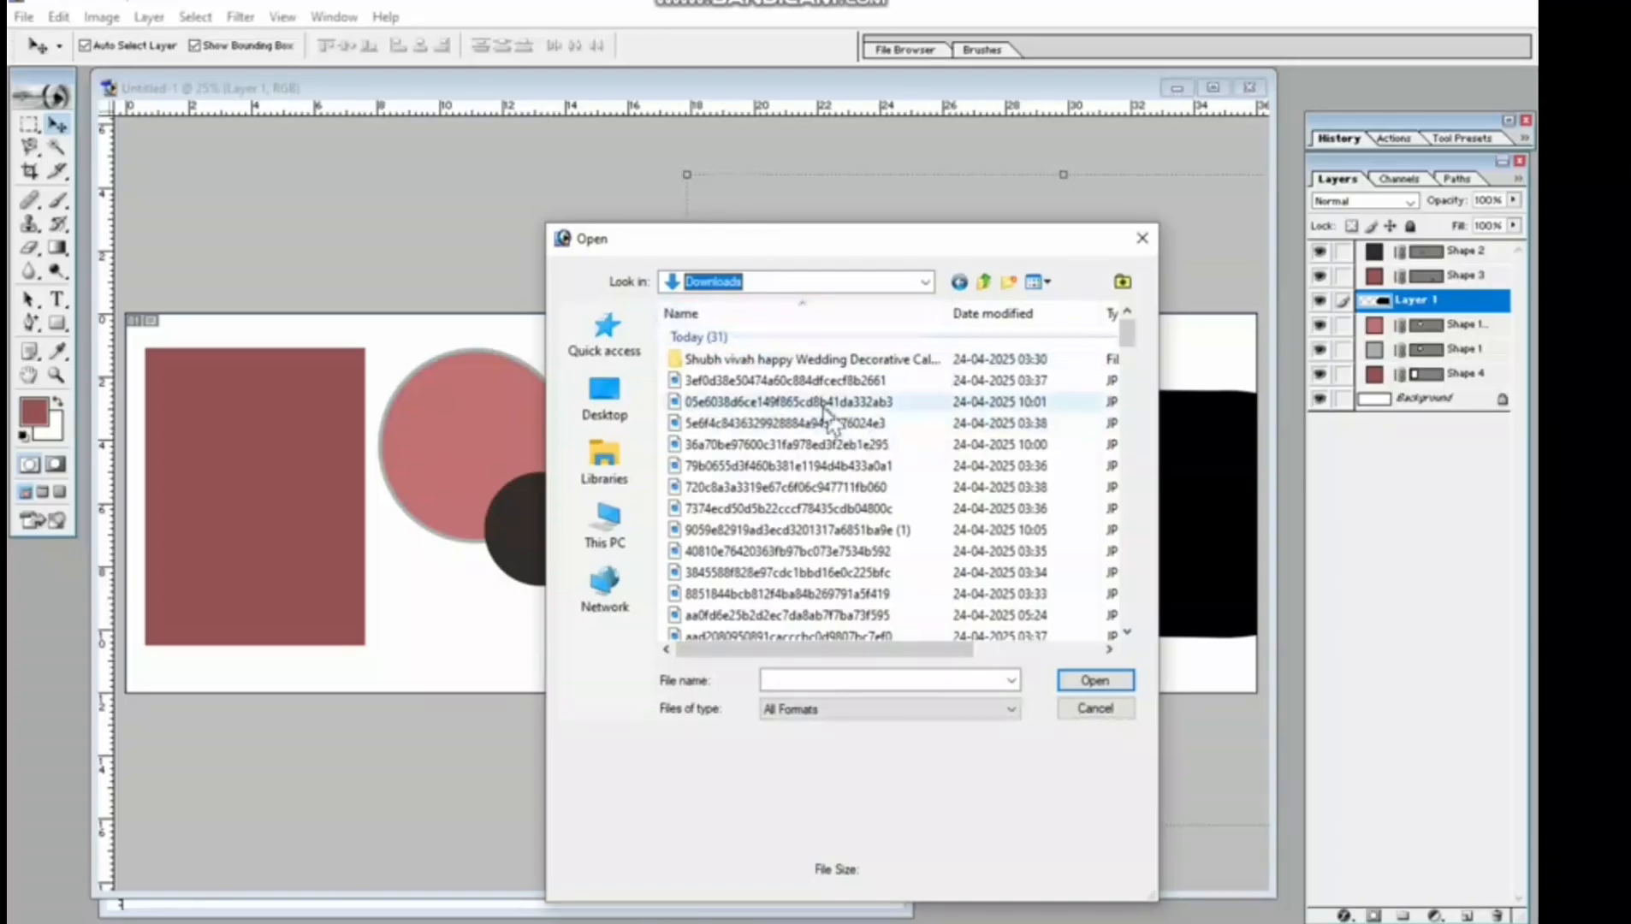
left_click(824, 407)
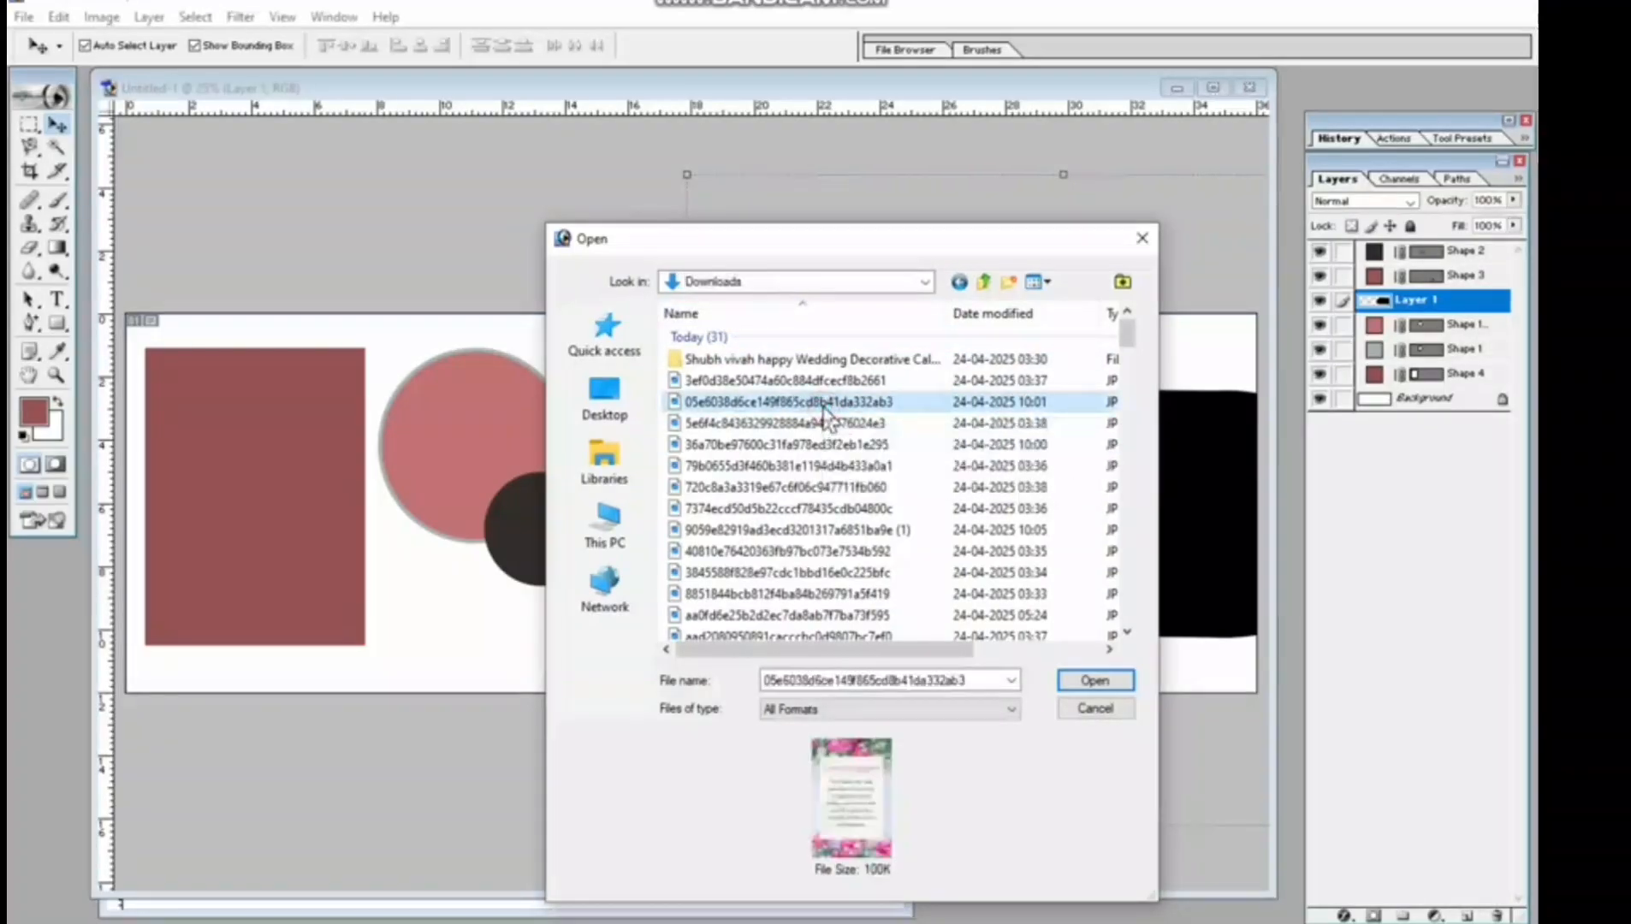
left_click(797, 516)
double_click(796, 551)
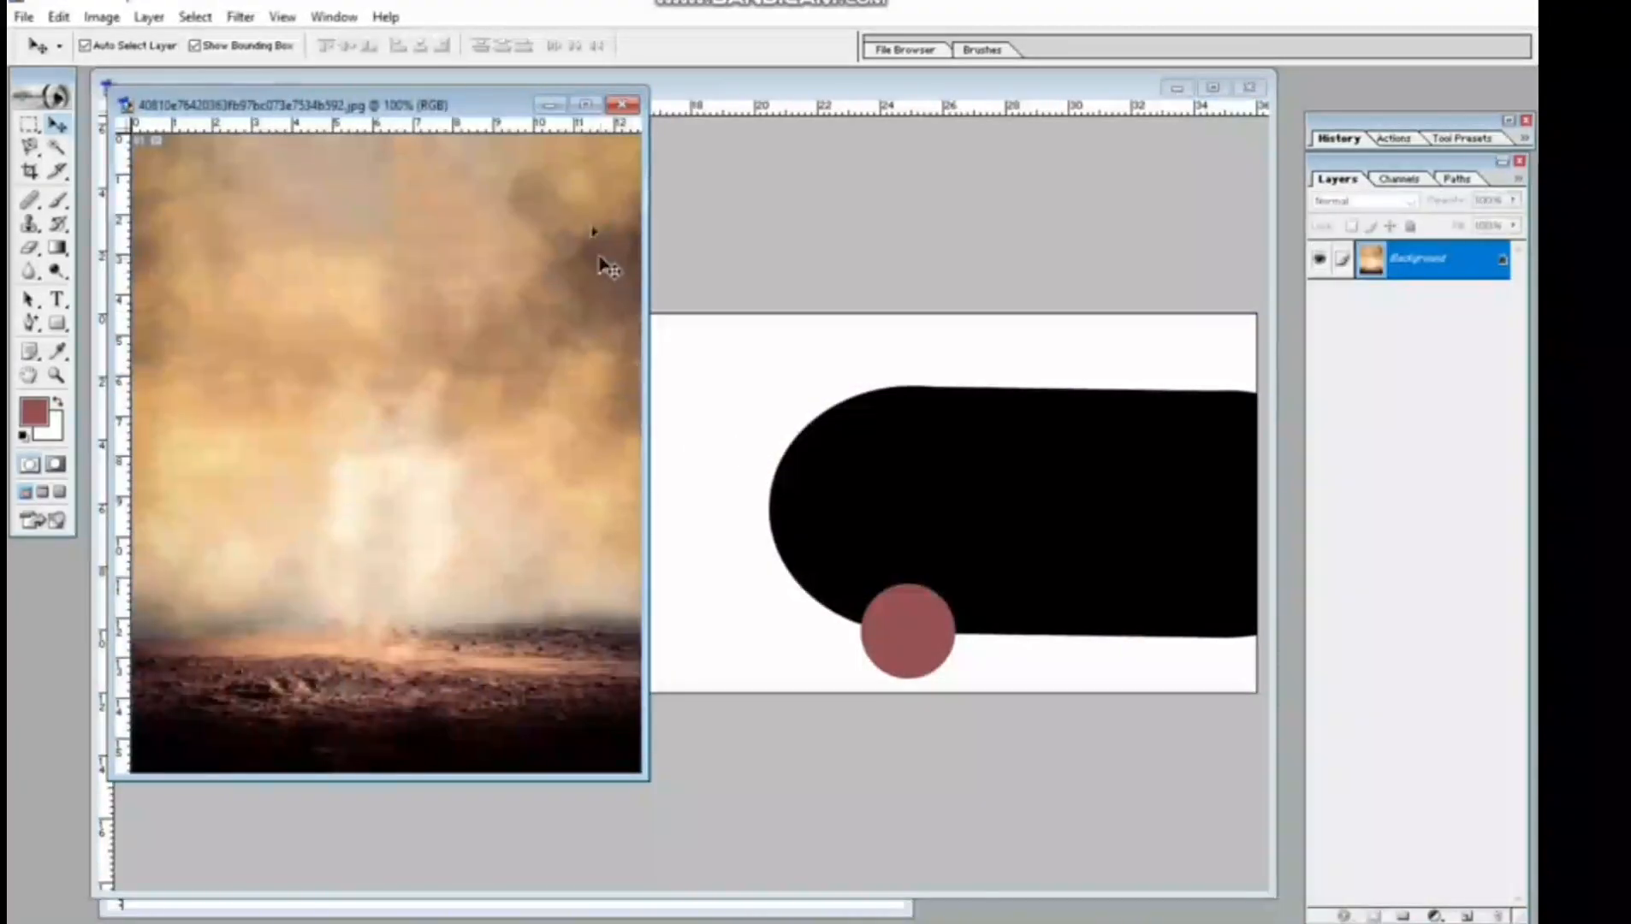
left_click(623, 105)
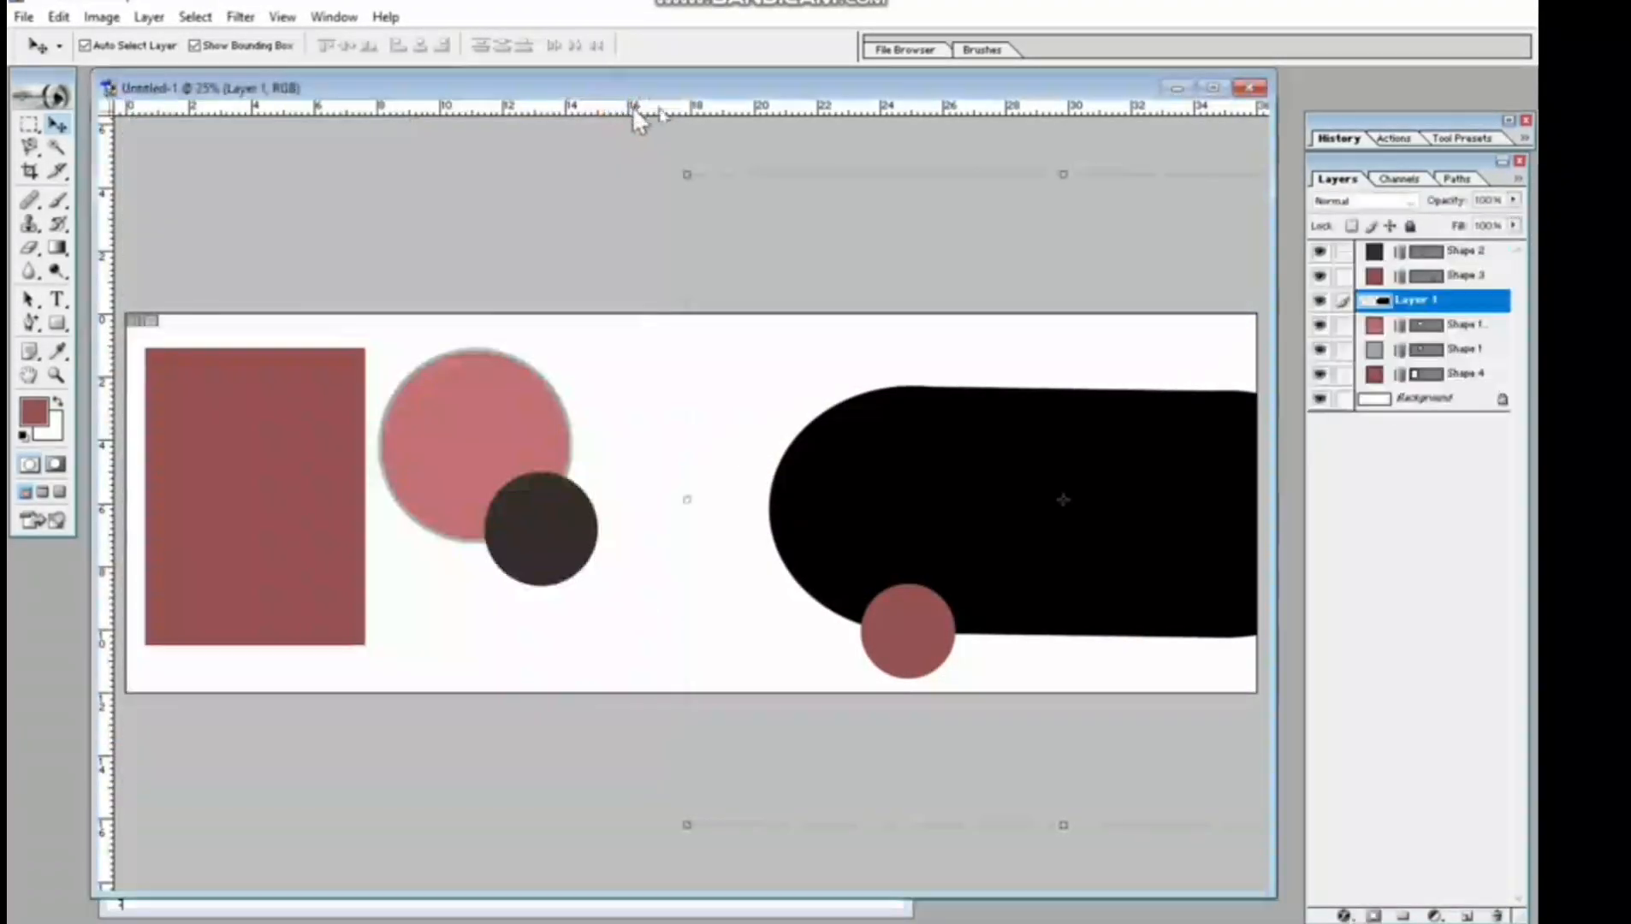
Browse the Downloads folder and view a "Two souls, one heart, forever begins today" wedding picture in the external image viewer.
left_click(30, 17)
left_click(60, 66)
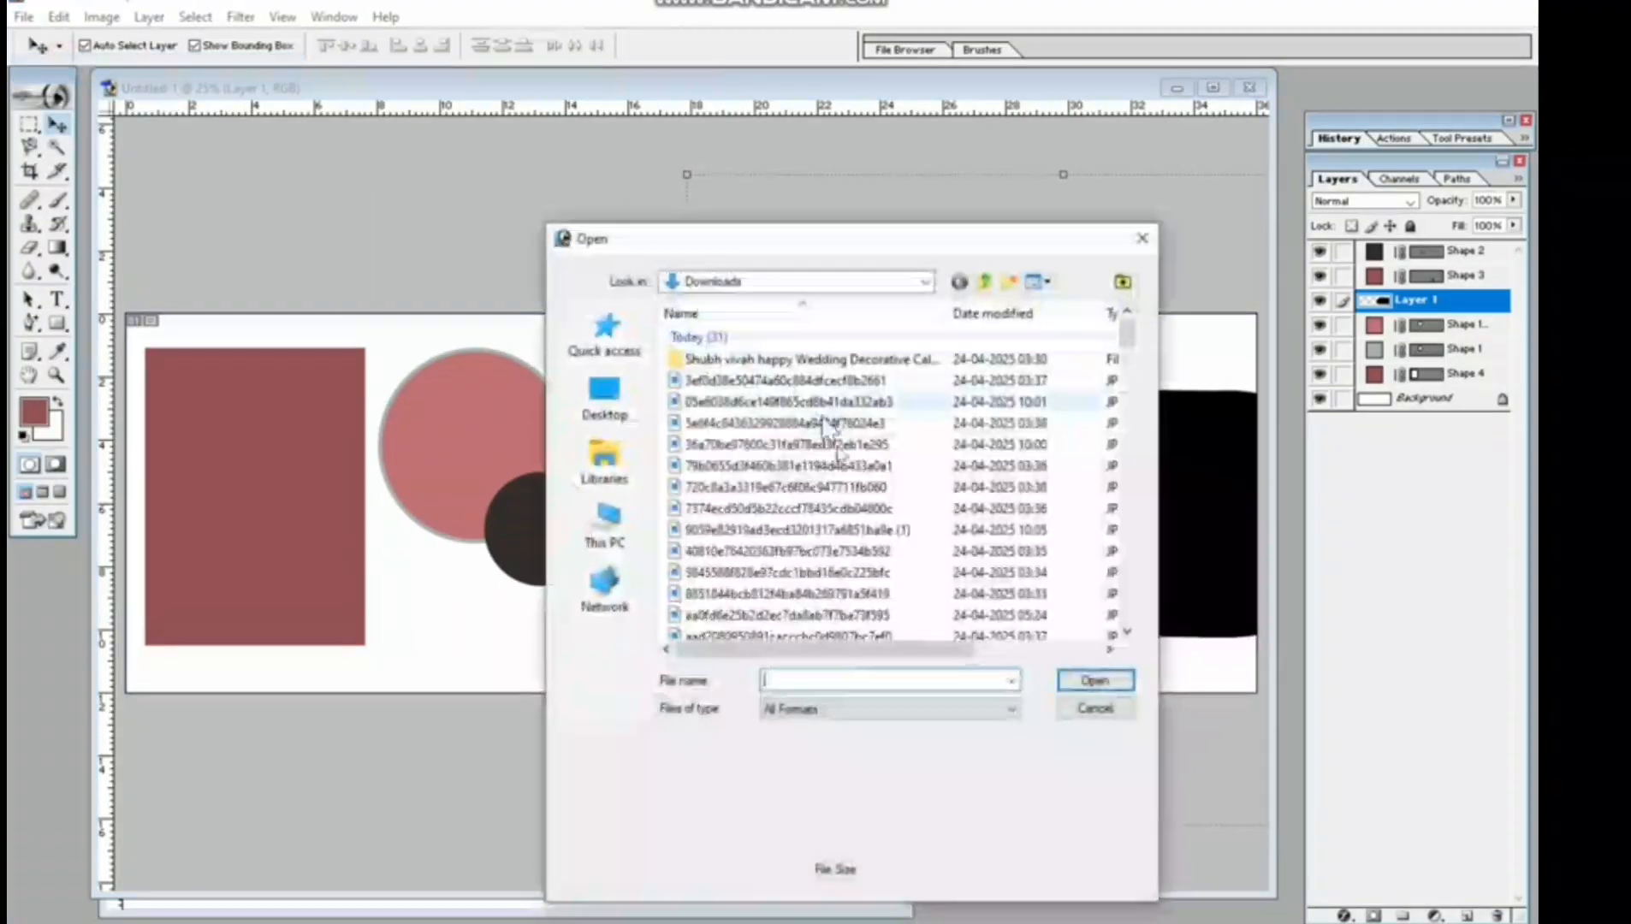
left_click_drag(1126, 330, 1125, 411)
left_click(820, 419)
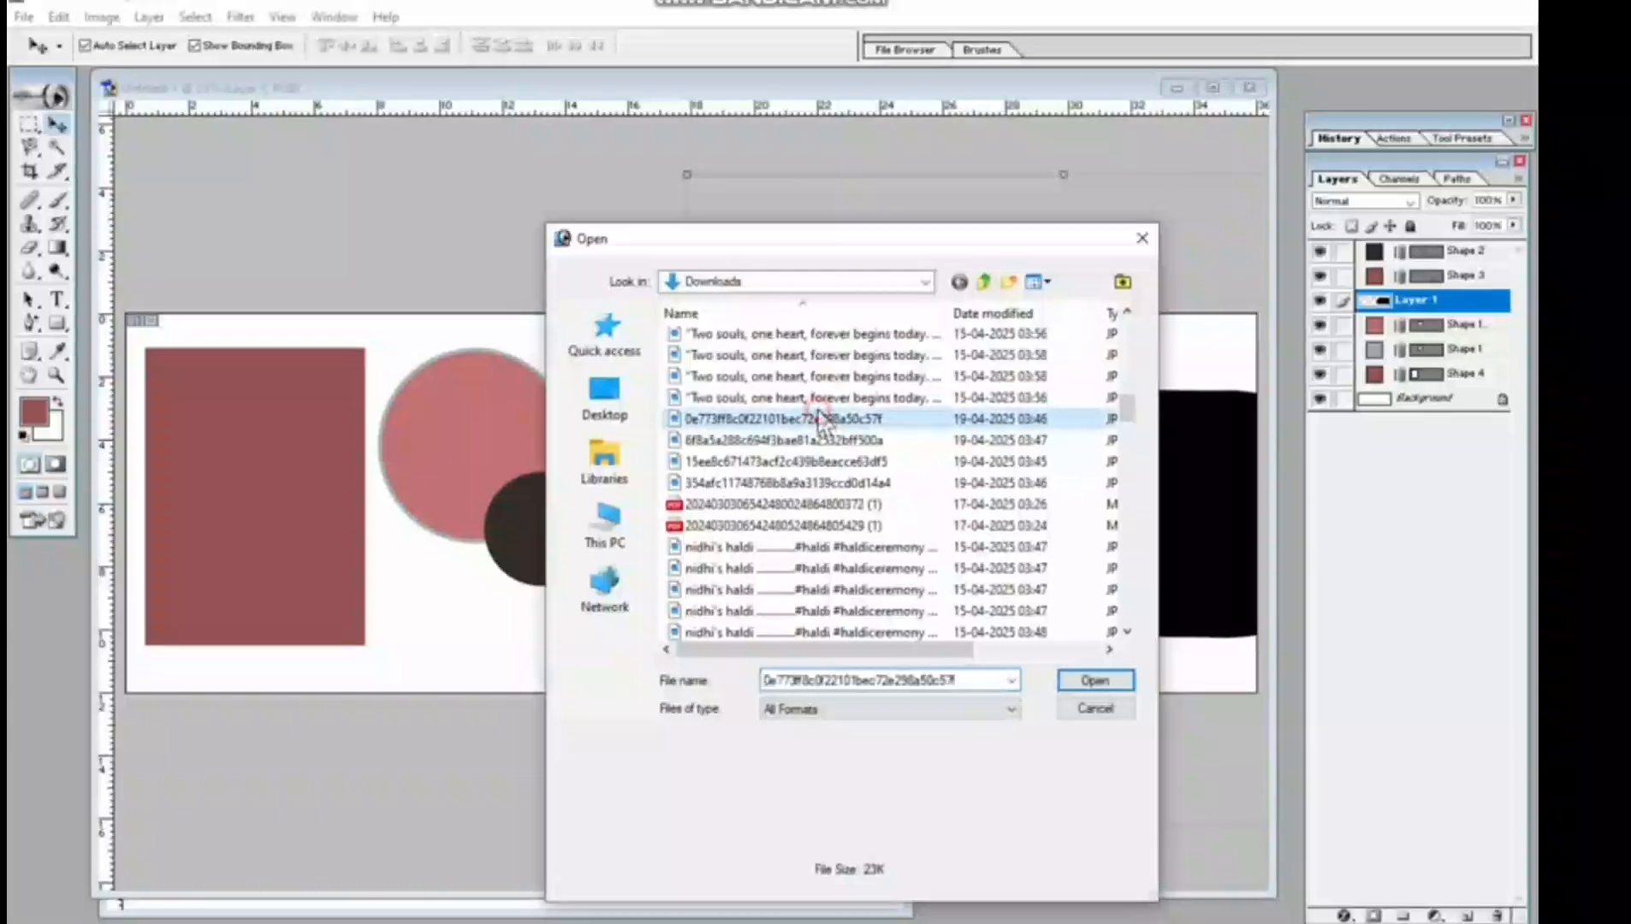
left_click(809, 377)
left_click(814, 356)
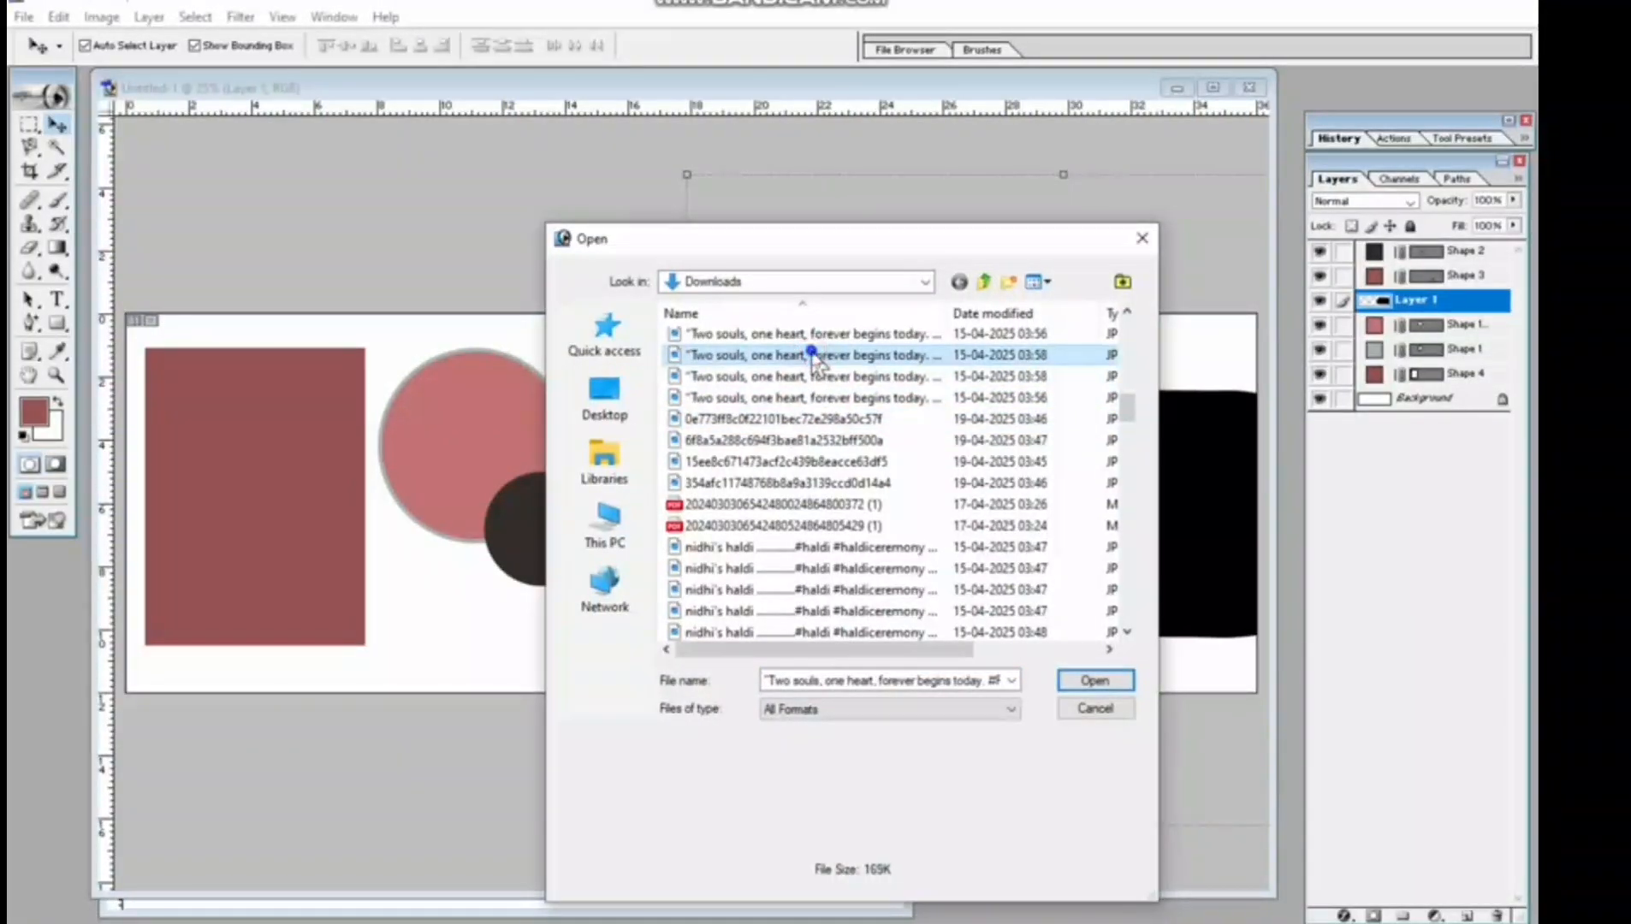
right_click(810, 355)
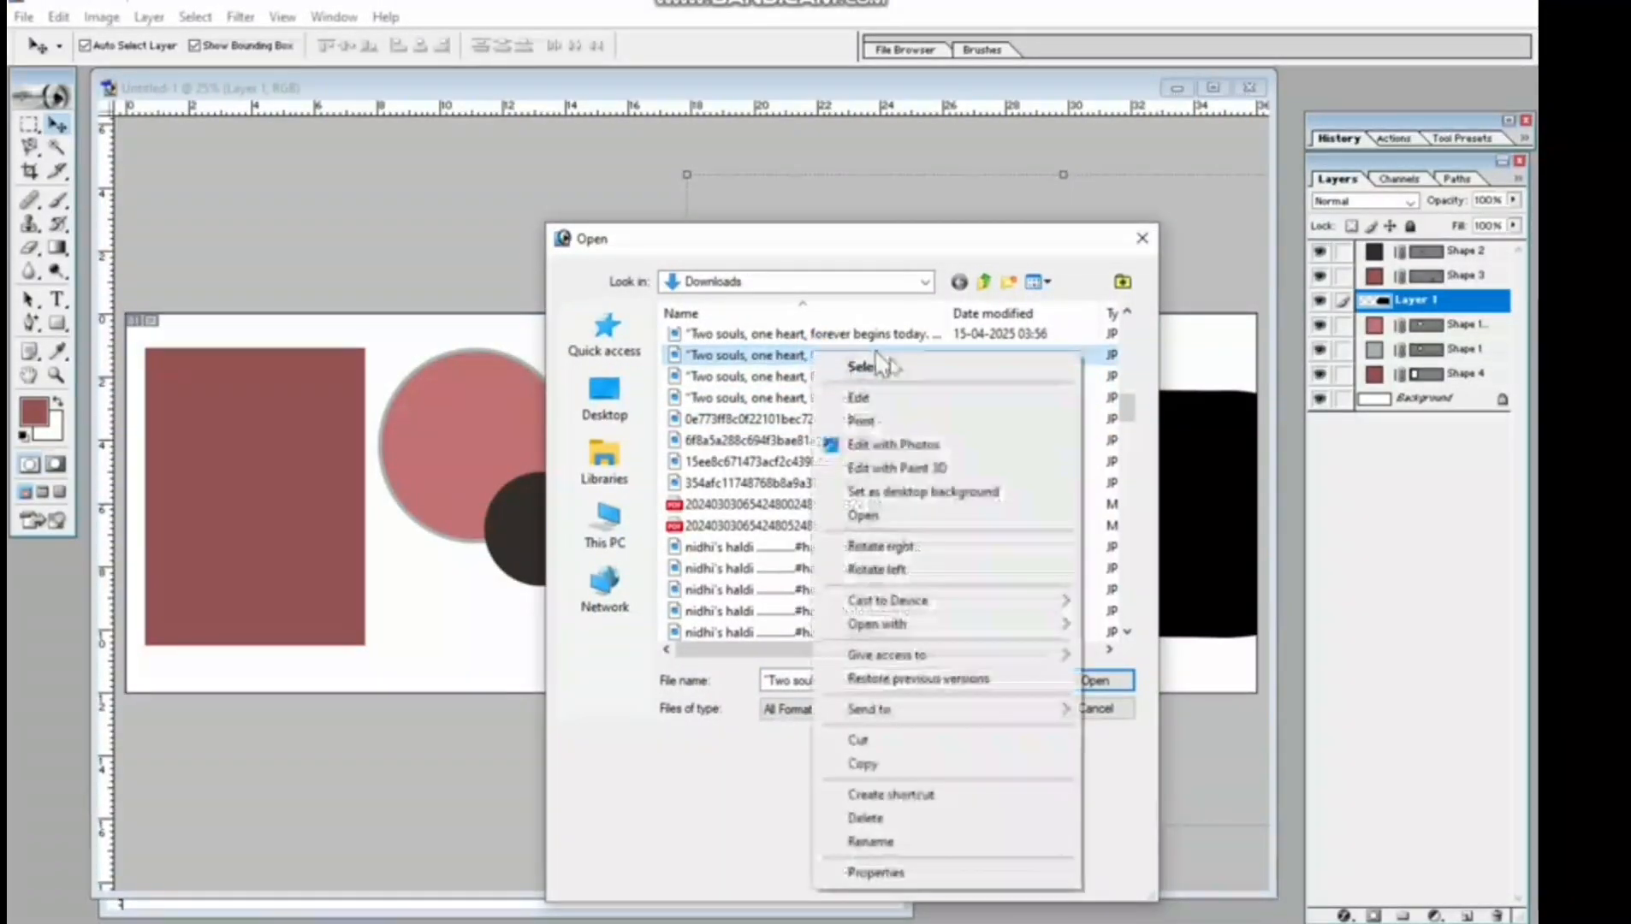
left_click(863, 514)
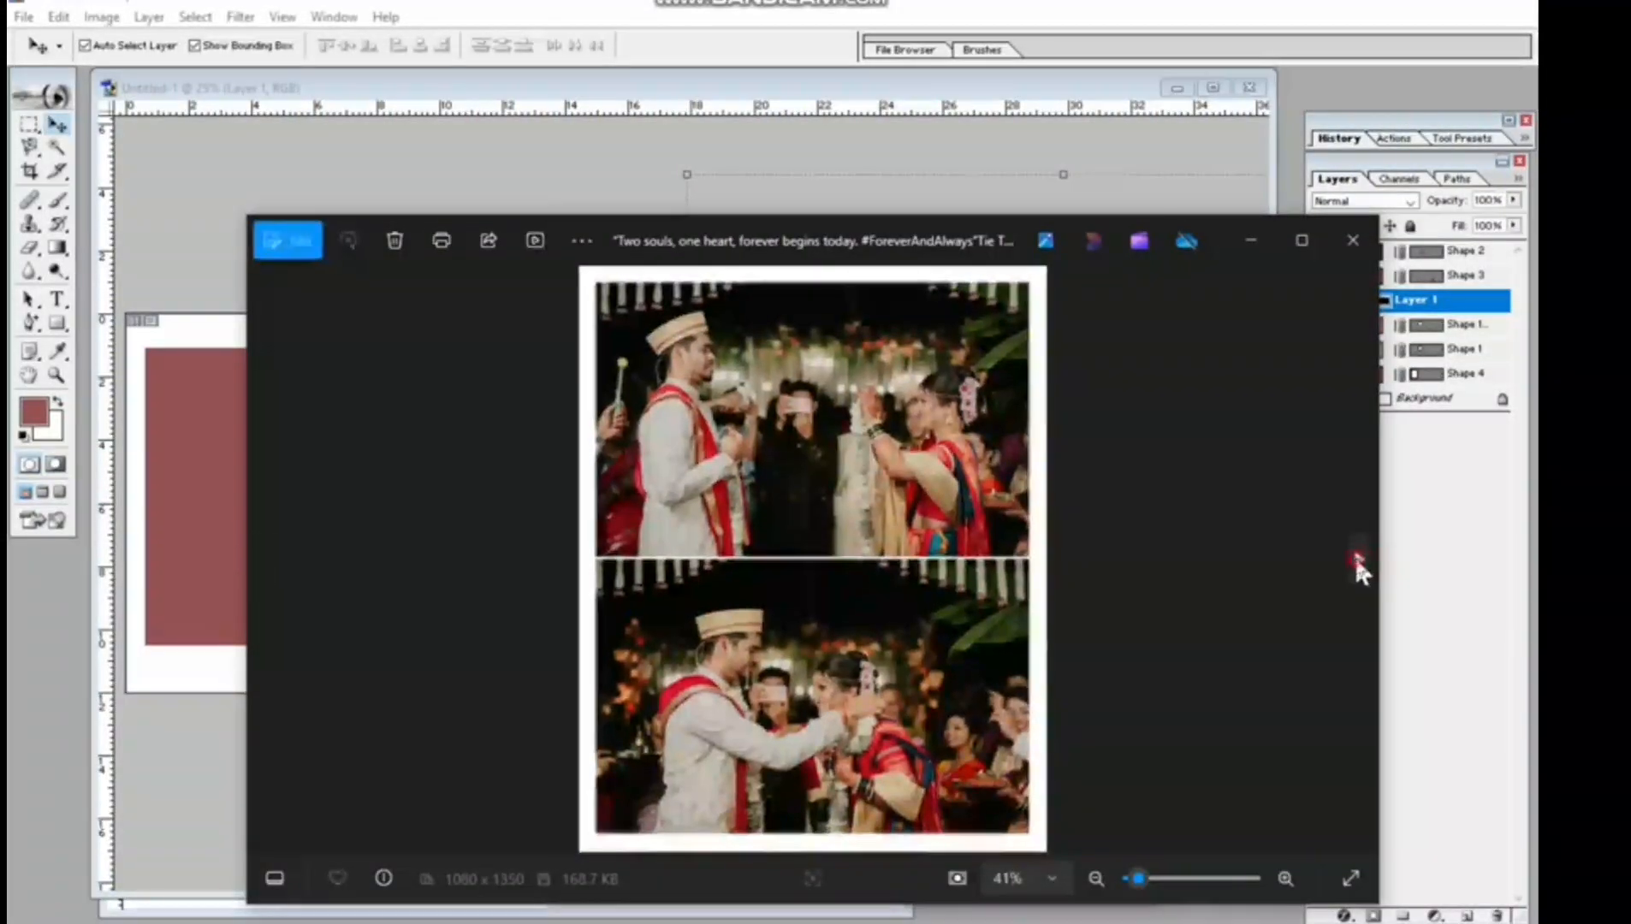
Page through the Downloads pictures in the image viewer to the photo of a bride holding both hennaed hands before her face.
left_click(1362, 561)
left_click(1361, 563)
left_click(1360, 562)
left_click(1361, 565)
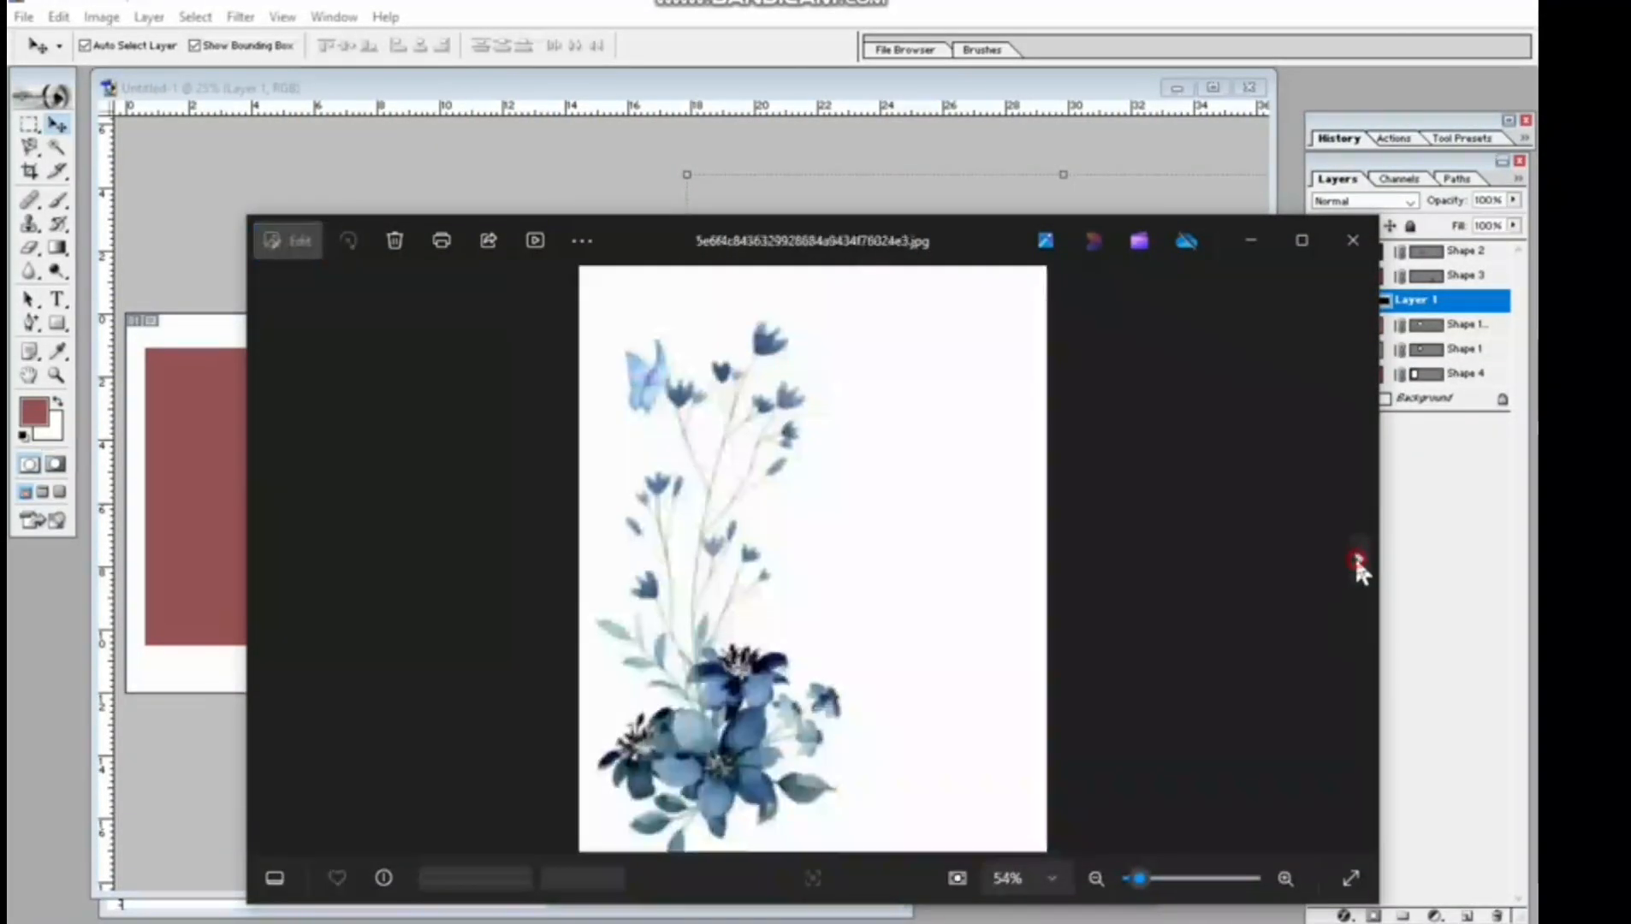
left_click(1361, 565)
left_click(1361, 565)
left_click(1360, 565)
left_click(1359, 563)
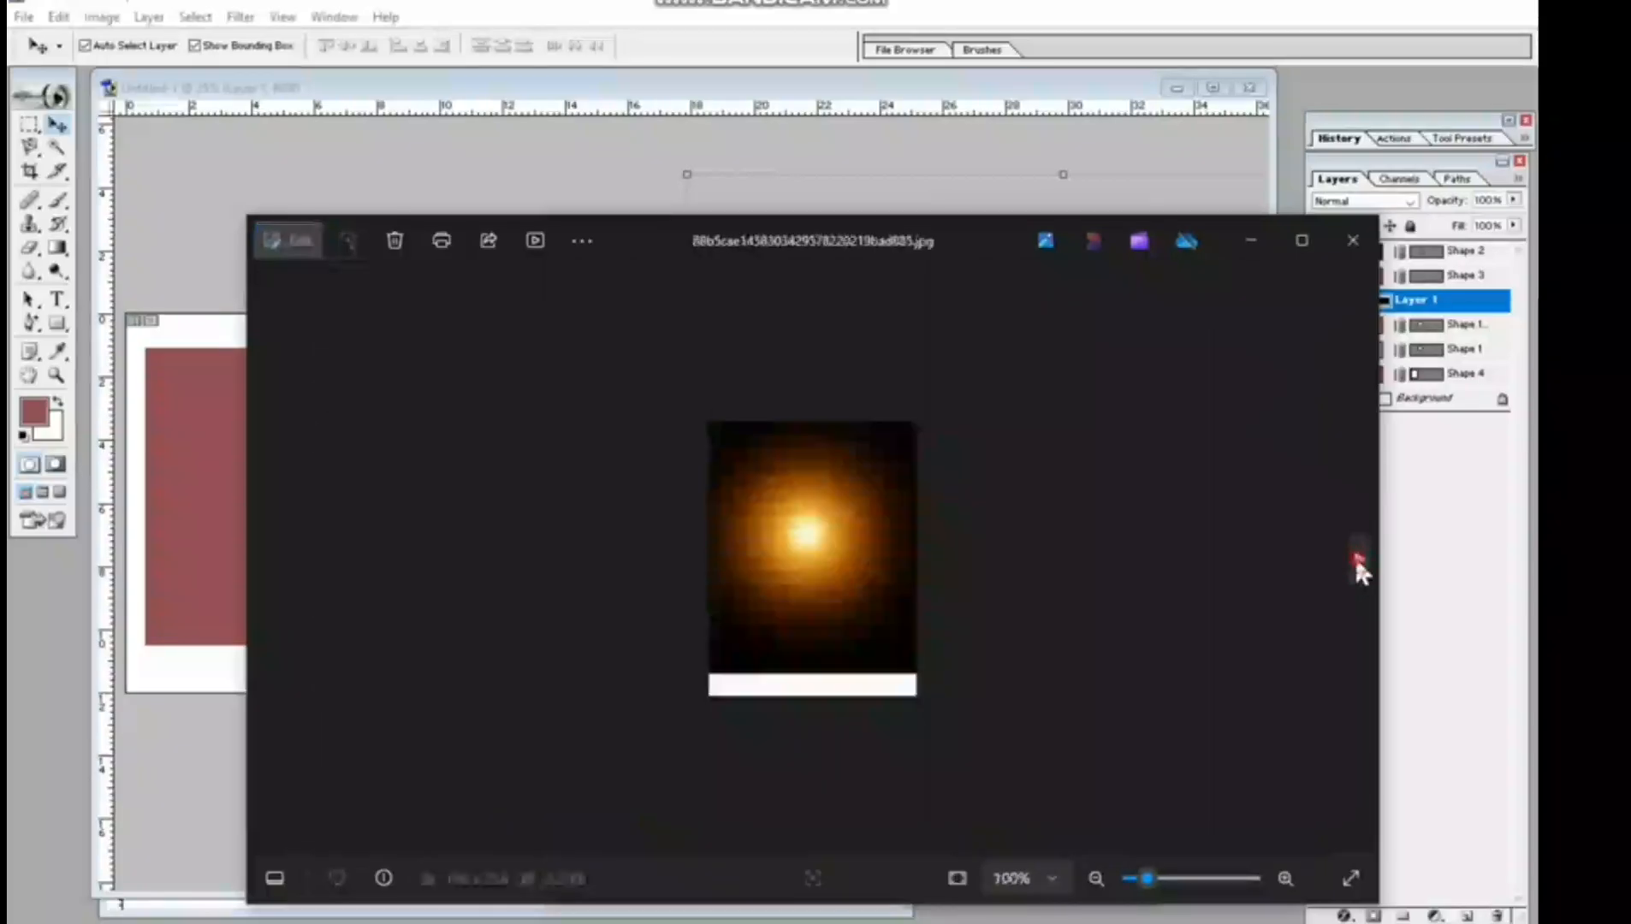
left_click(1359, 563)
left_click(1359, 564)
left_click(1360, 563)
left_click(1359, 563)
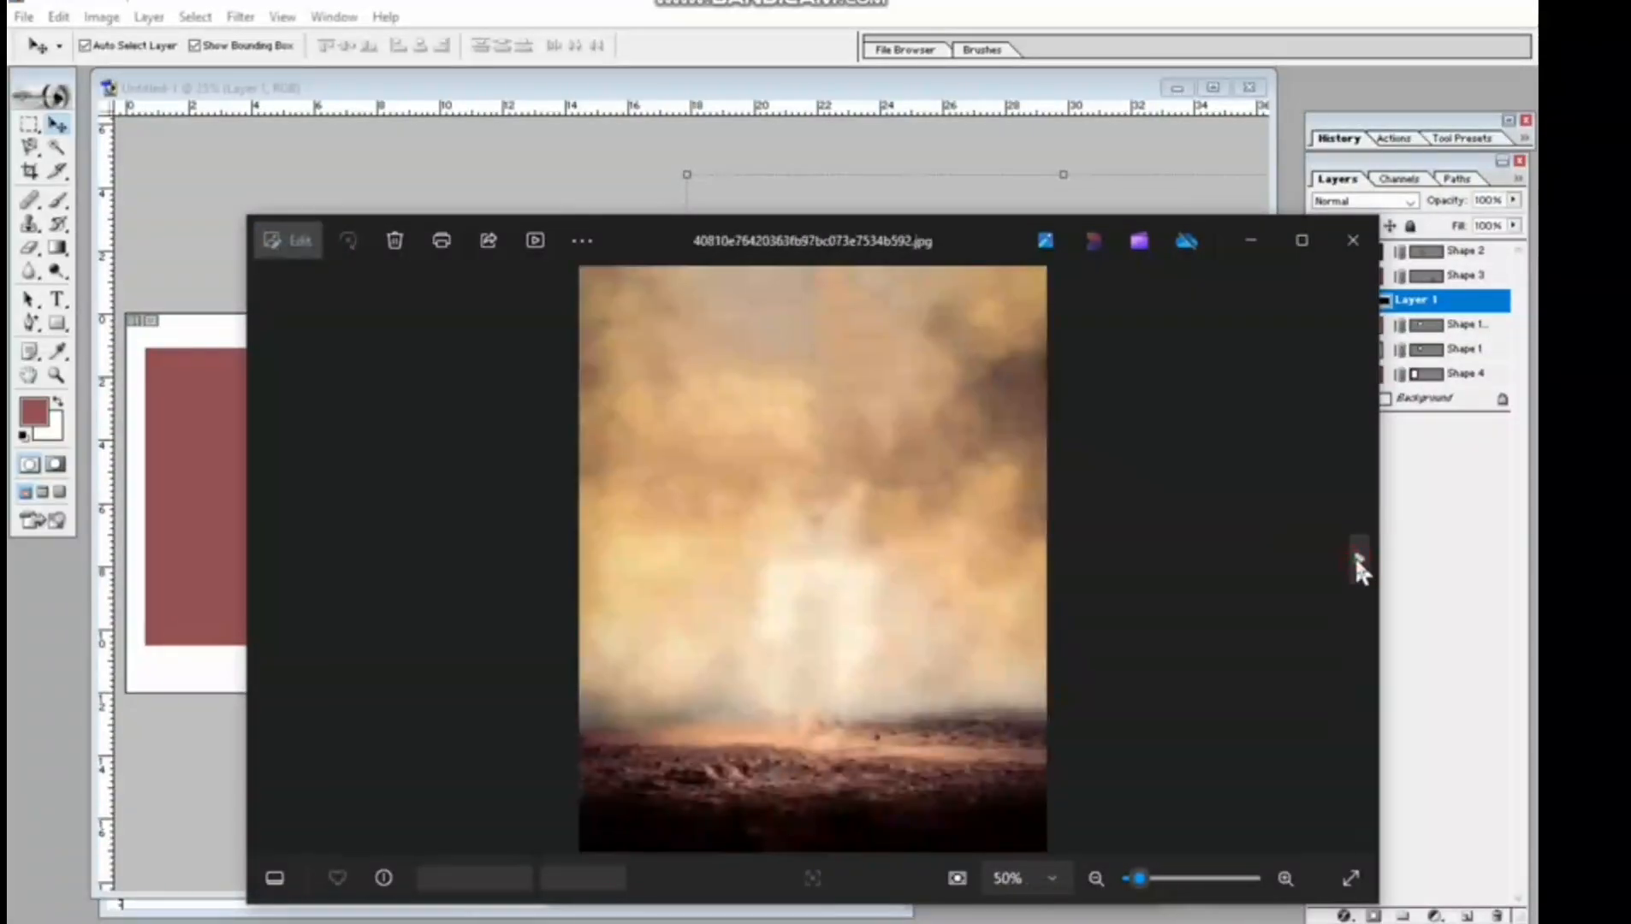
left_click(1359, 563)
left_click(1359, 563)
left_click(1359, 563)
left_click(1360, 563)
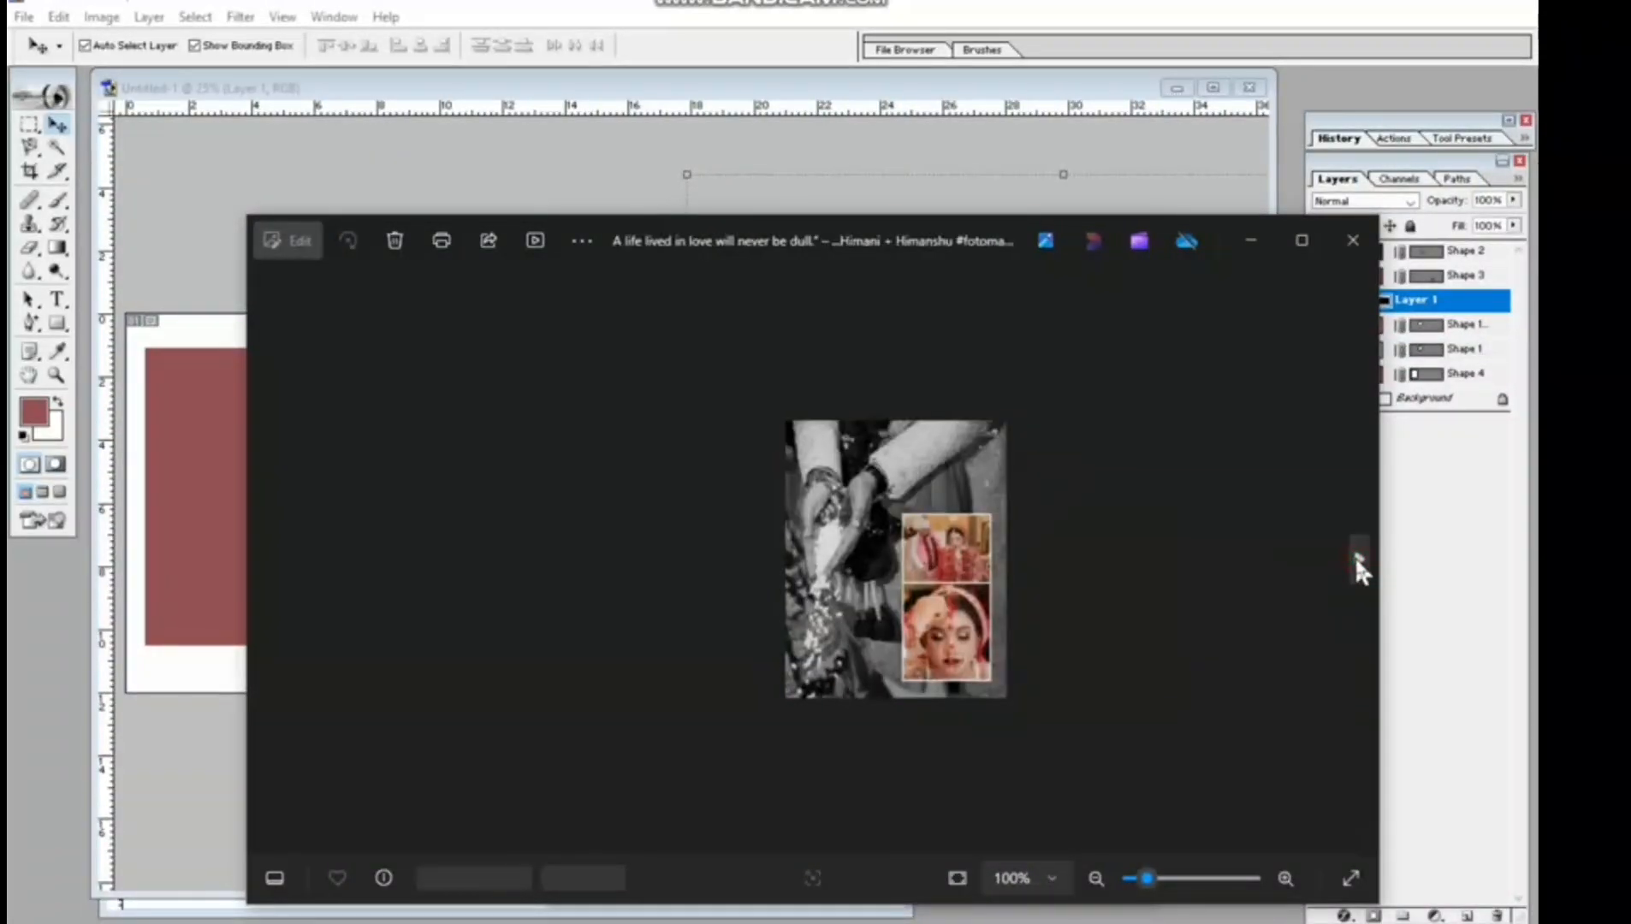
left_click(1359, 563)
left_click(1359, 563)
left_click(1359, 564)
left_click(1360, 563)
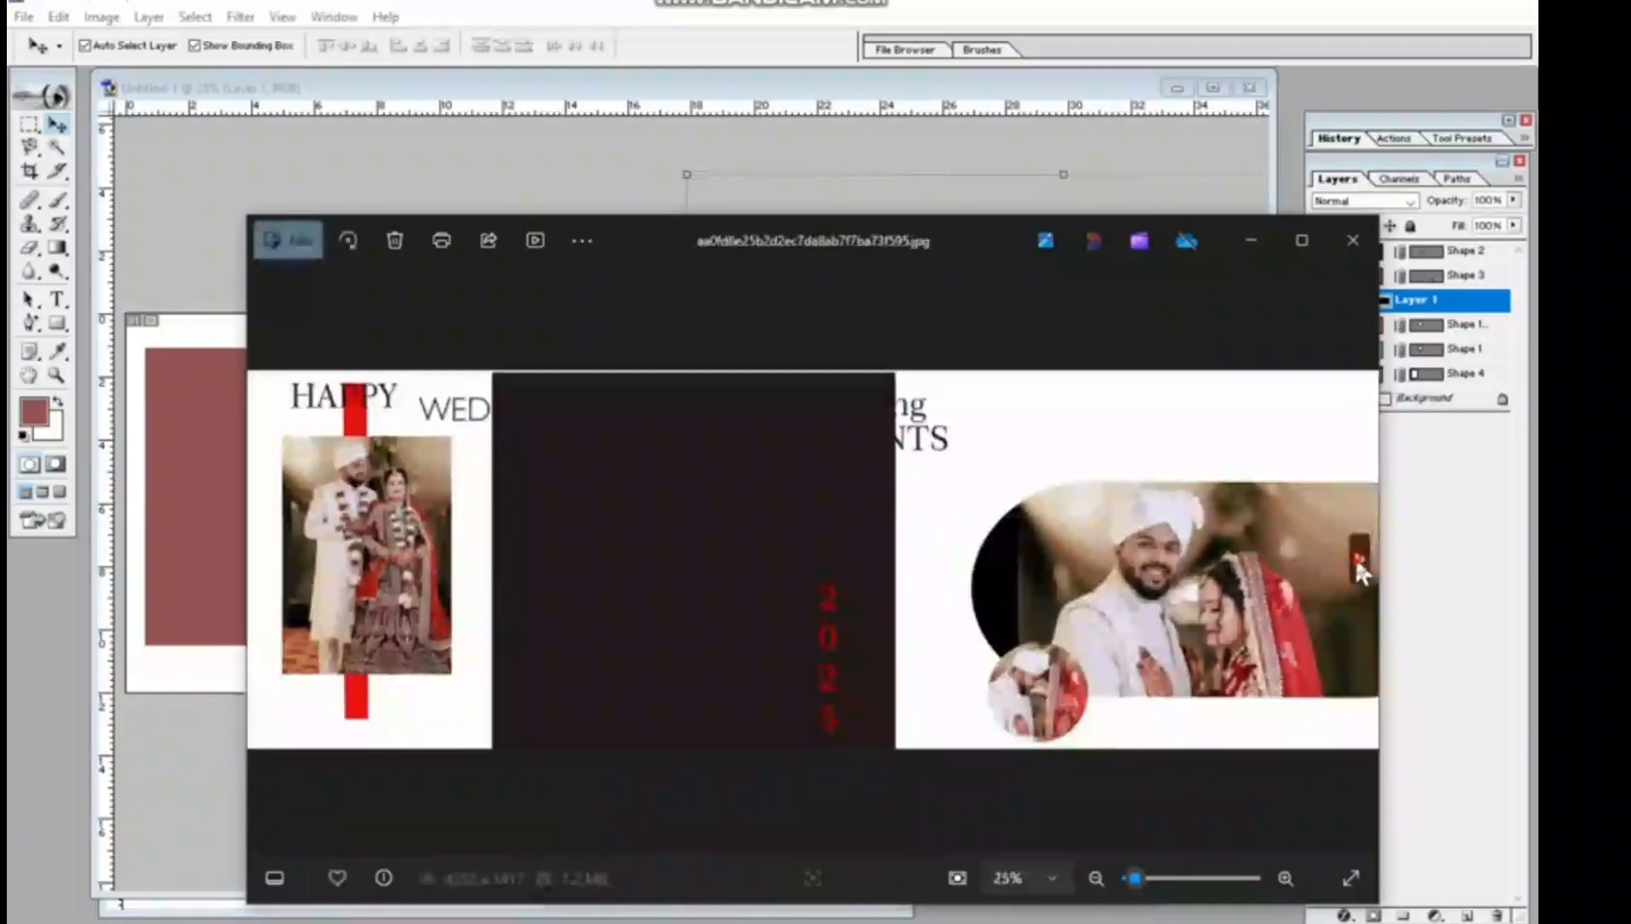
left_click(1359, 563)
left_click(1359, 563)
left_click(1359, 563)
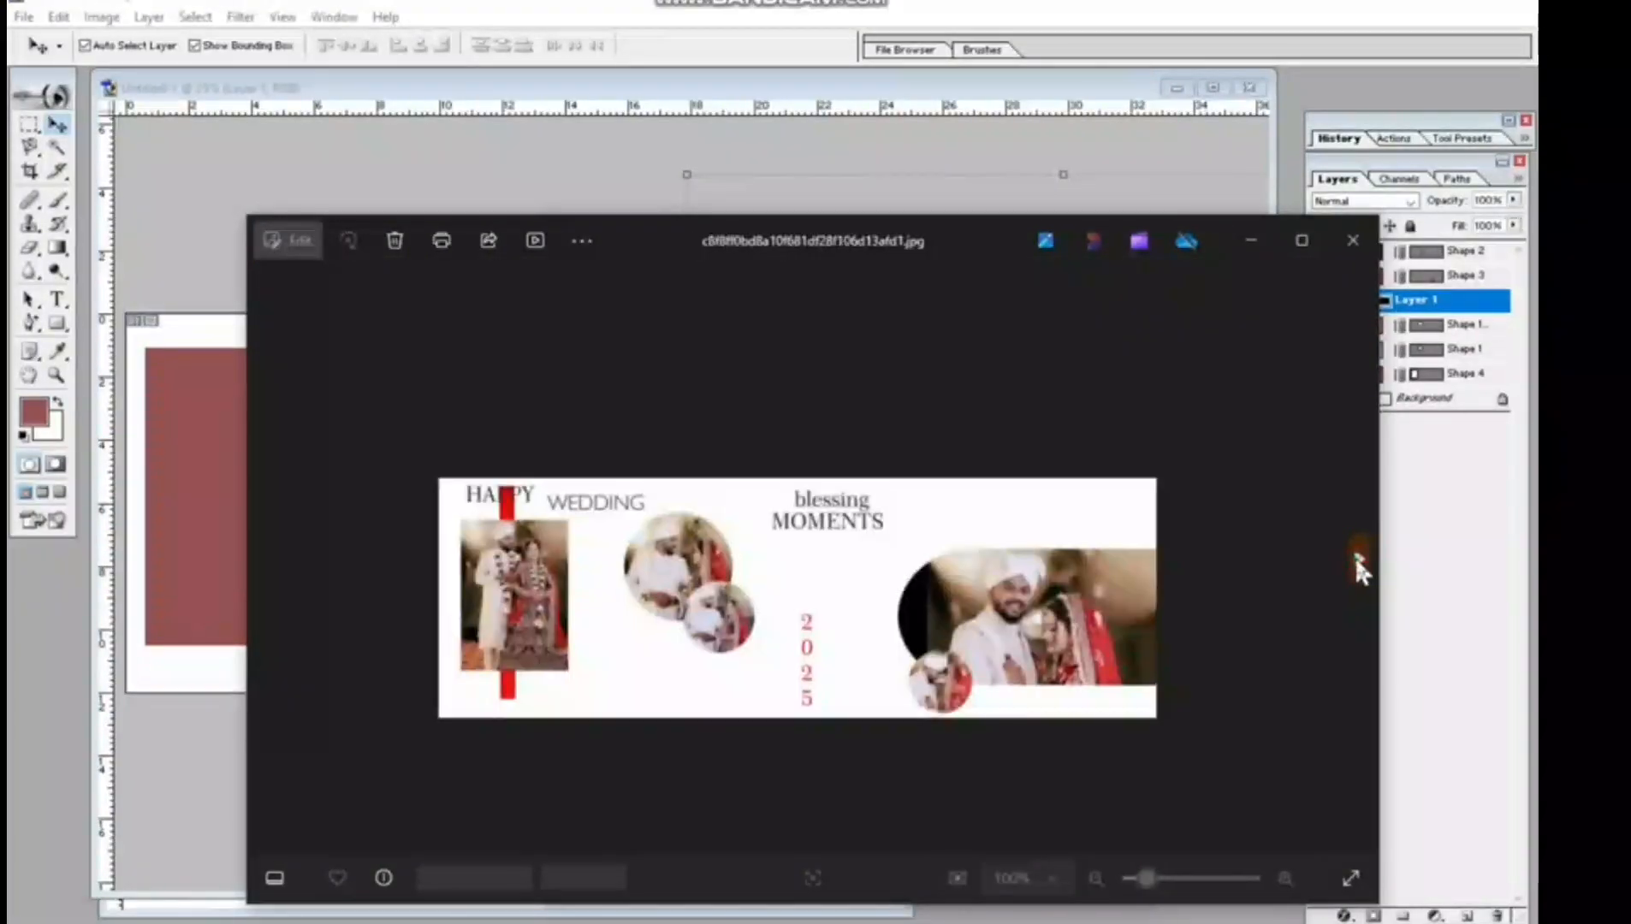
left_click(1359, 563)
left_click(1359, 563)
left_click(1359, 564)
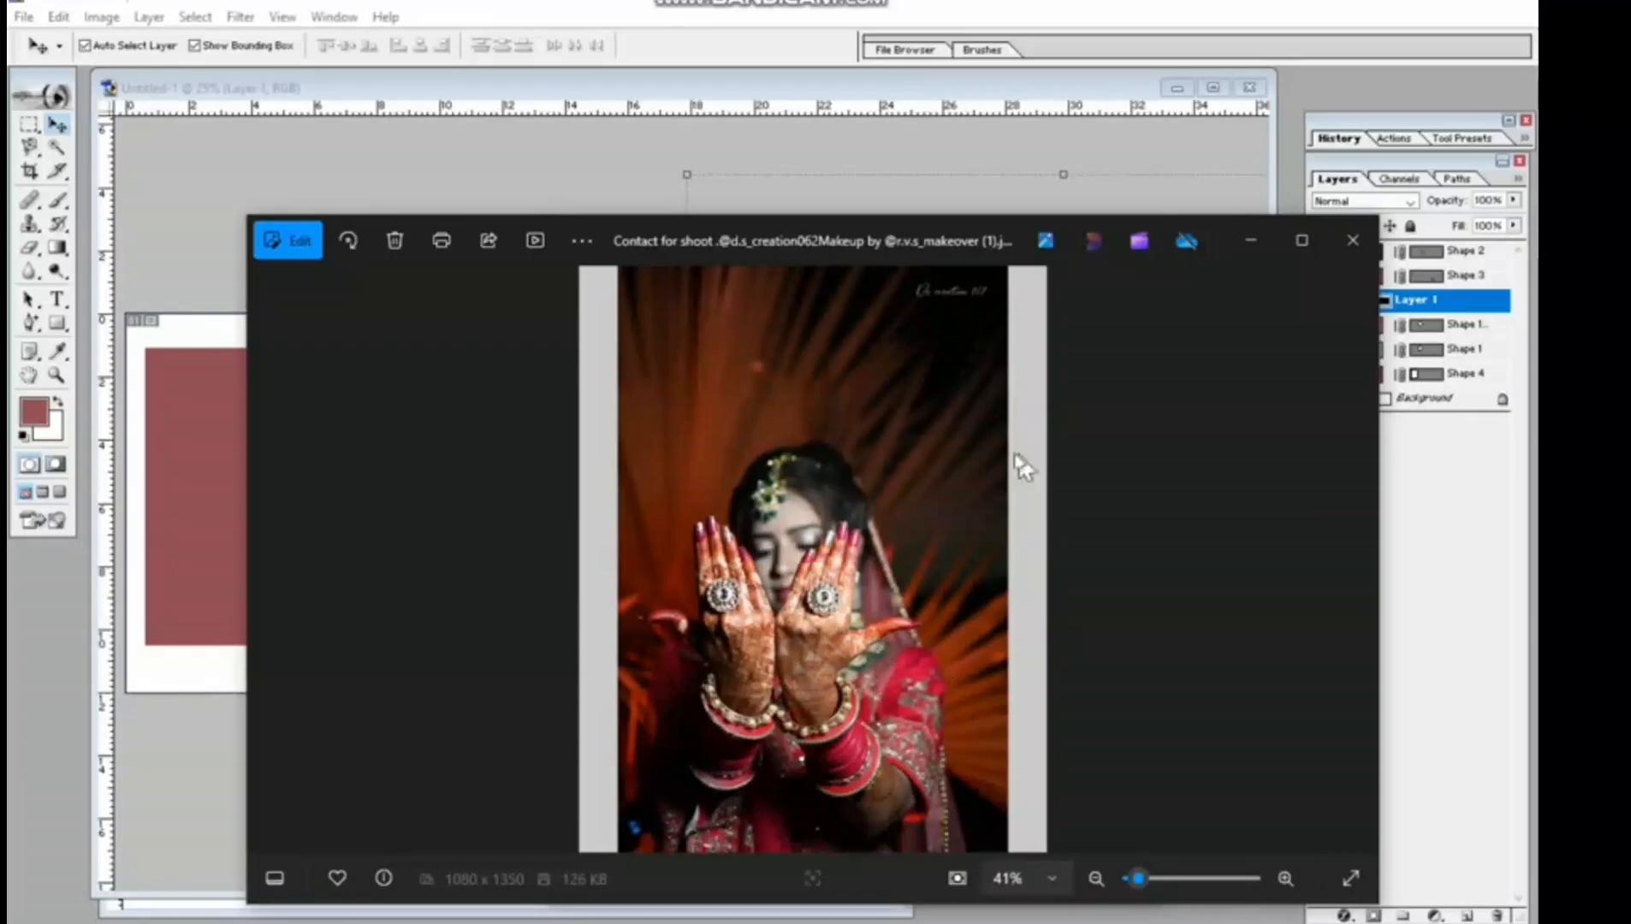
Copy the photo of the bride with both hands before her face, cancel opening a file and paste the photo into the album layout.
right_click(891, 602)
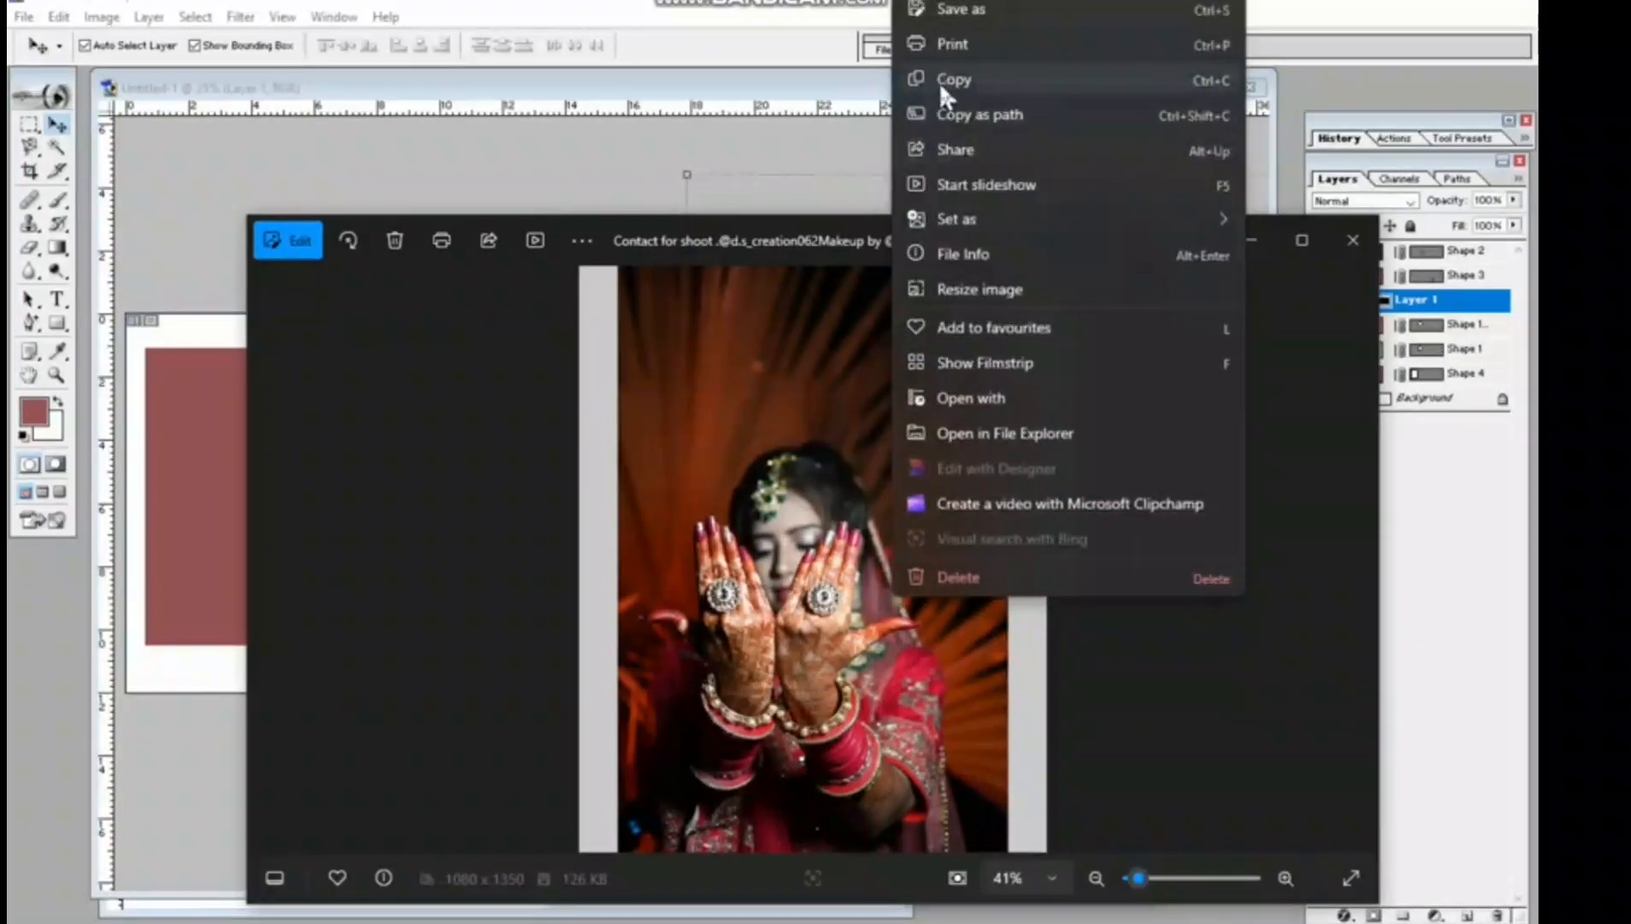
left_click(948, 83)
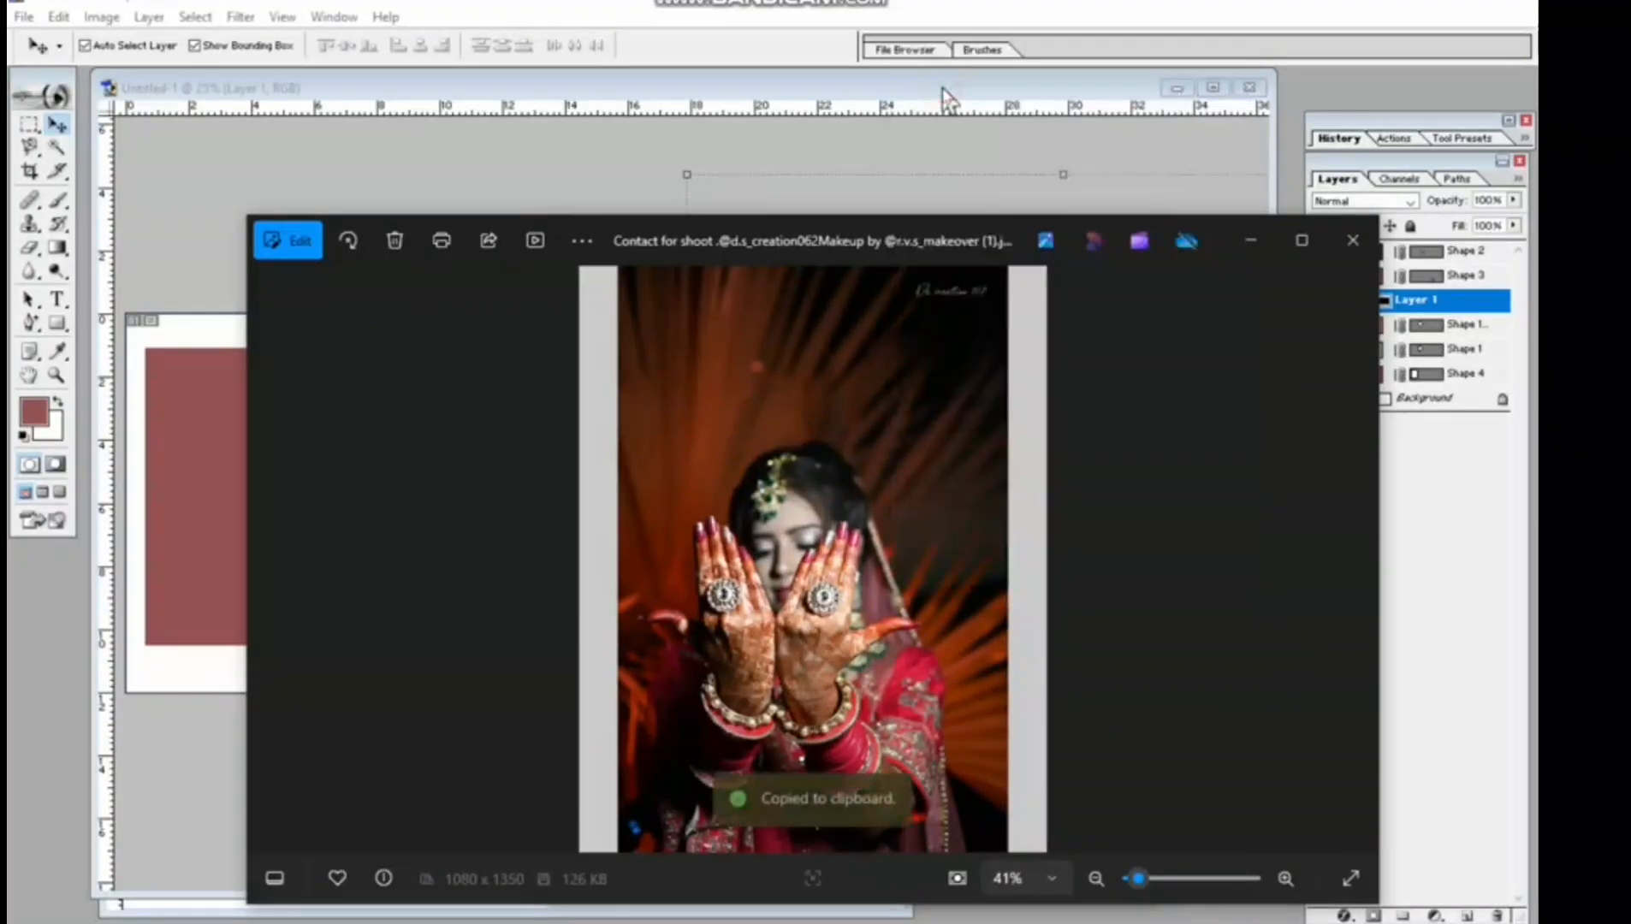
left_click(1247, 242)
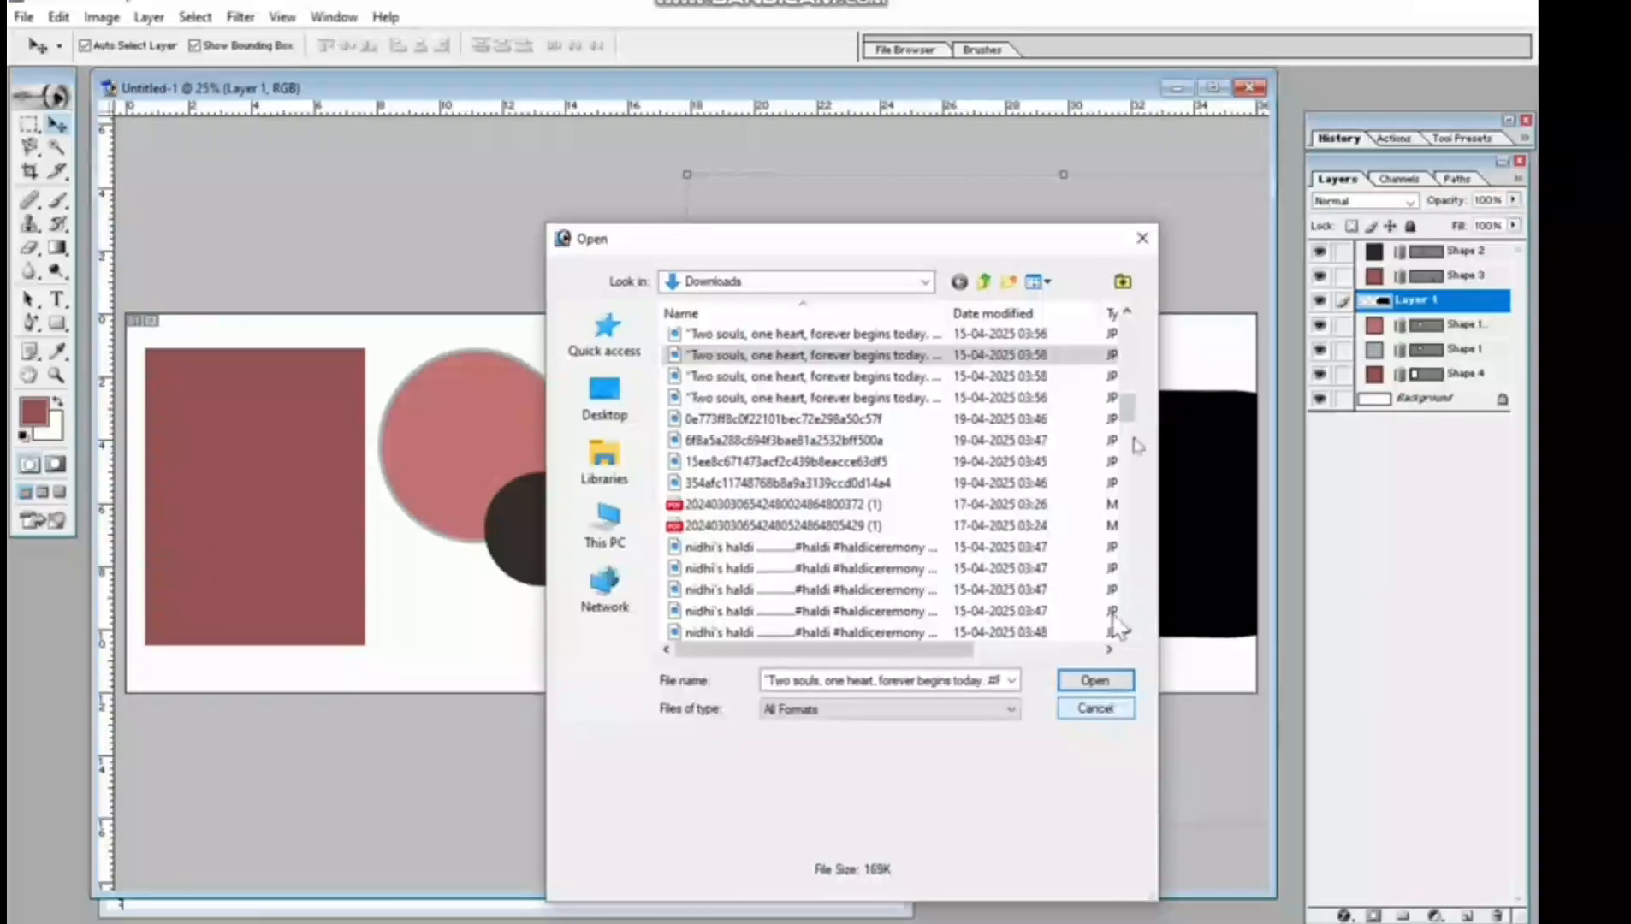
left_click(1145, 240)
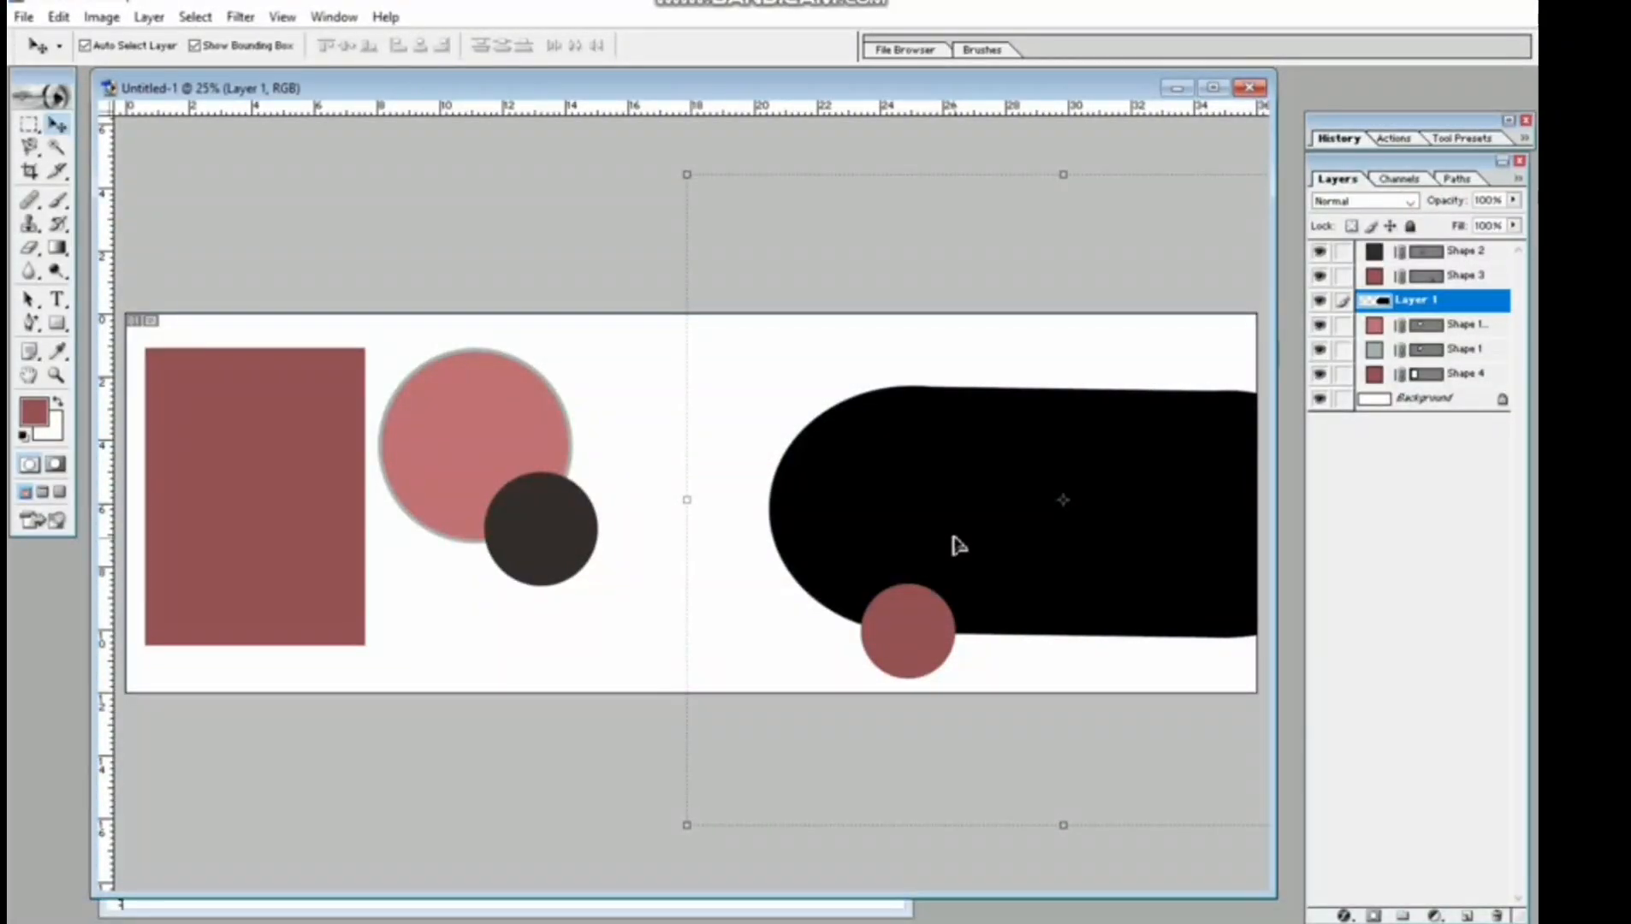
key("ctrl+v")
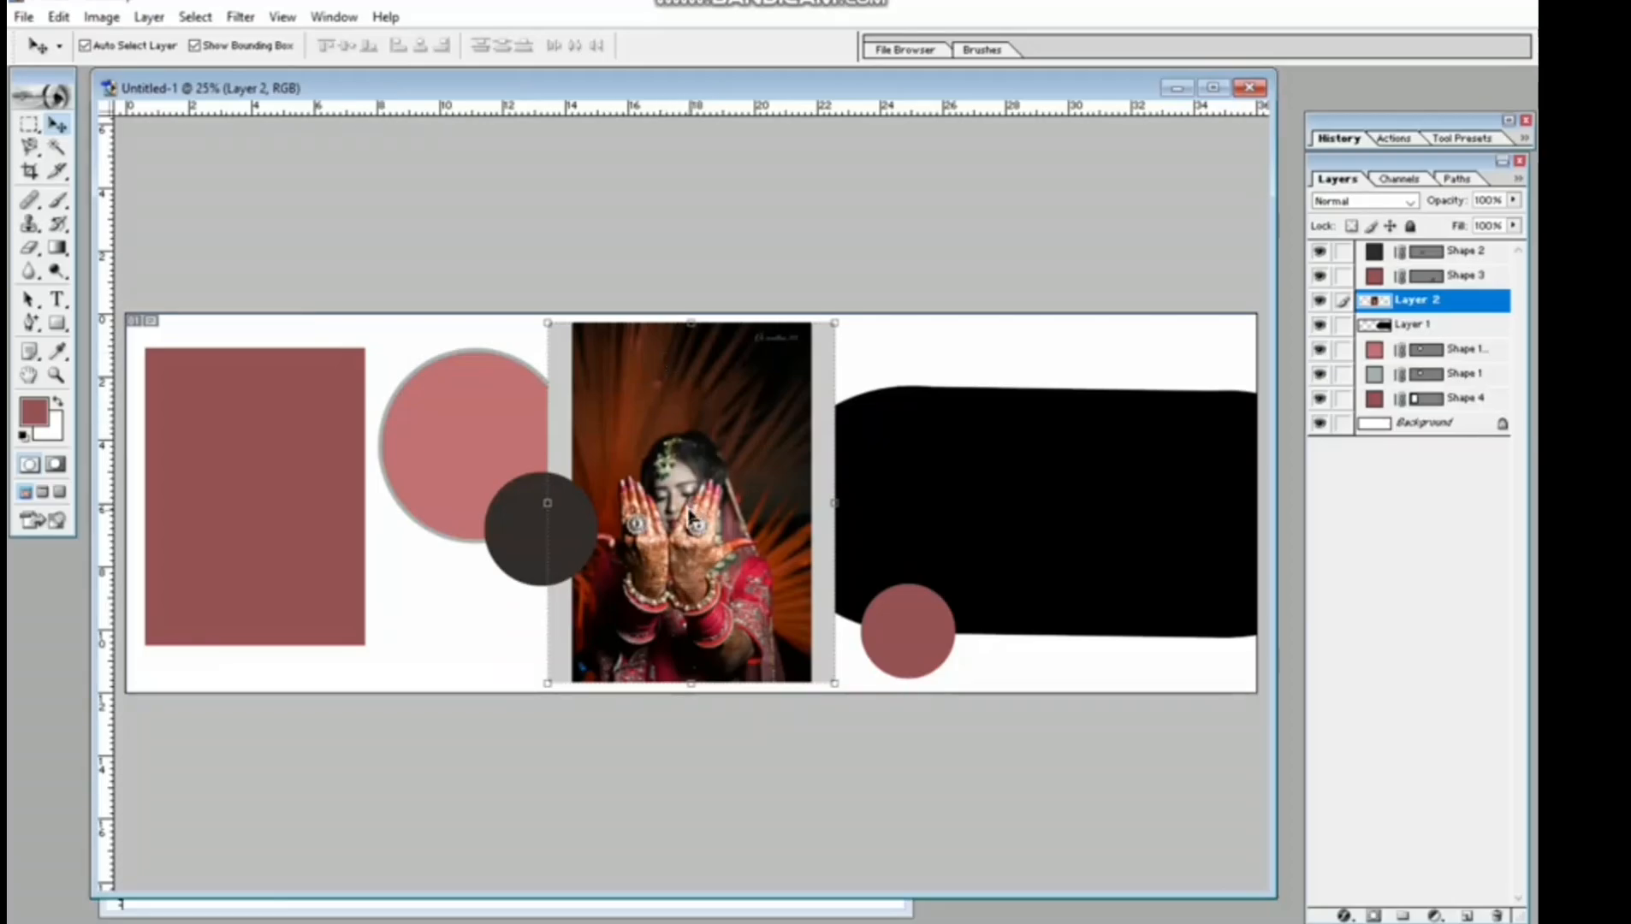
Move the pasted bride photo over the rectangle, stack its layer directly above the rectangle's layer and clip it to the rectangle.
left_click_drag(690, 514, 435, 478)
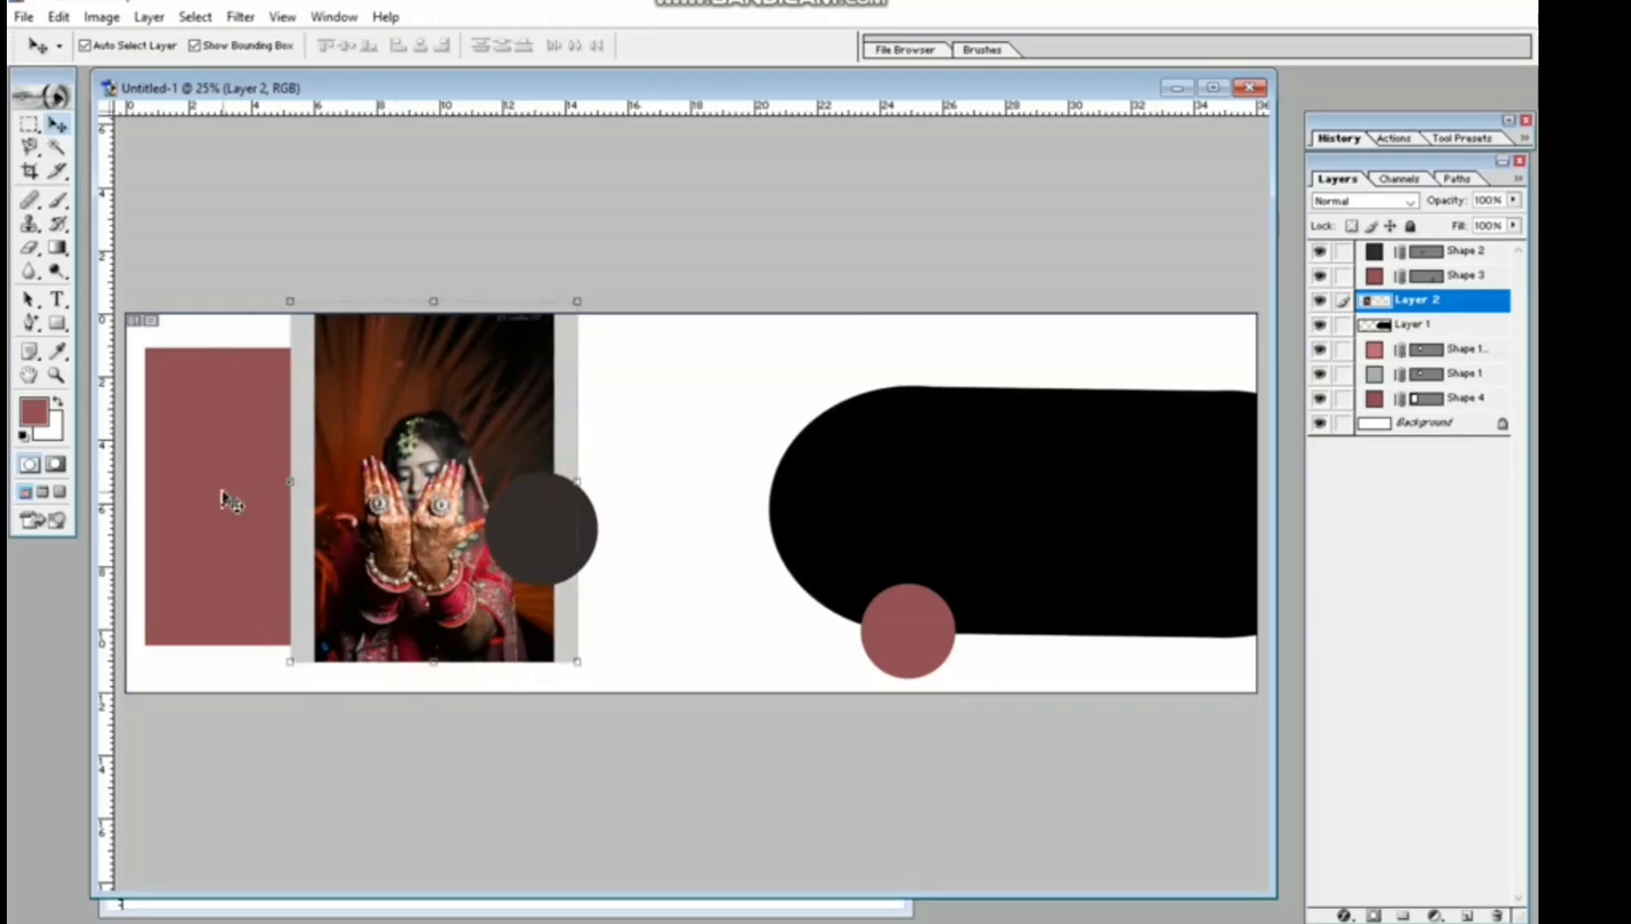
left_click(222, 492)
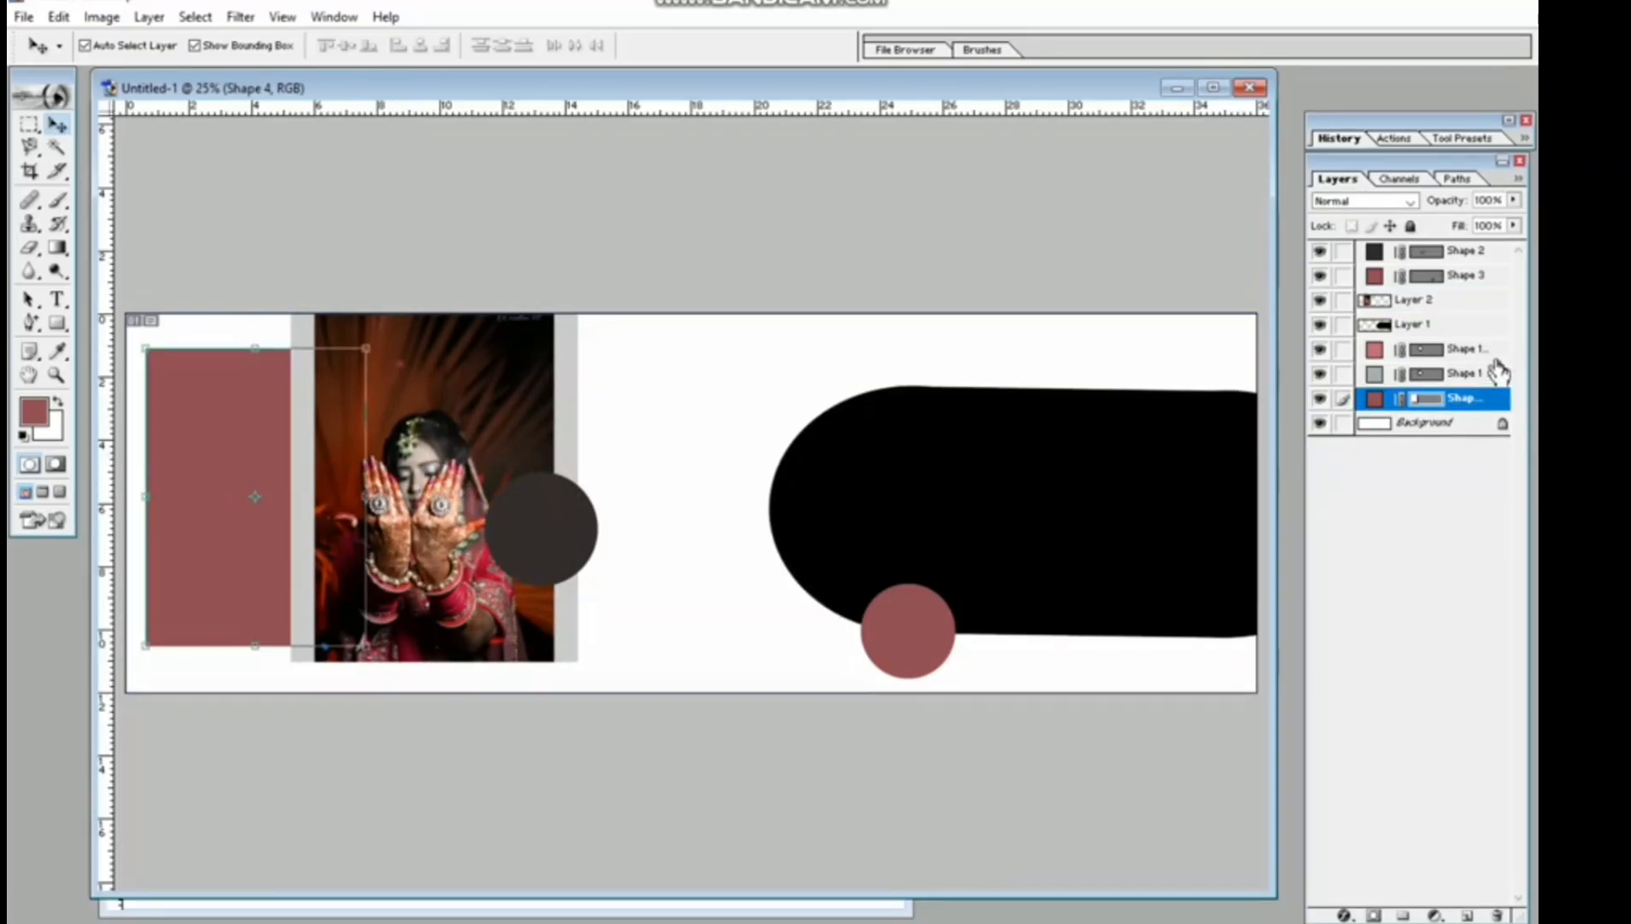
left_click_drag(1446, 301, 1443, 395)
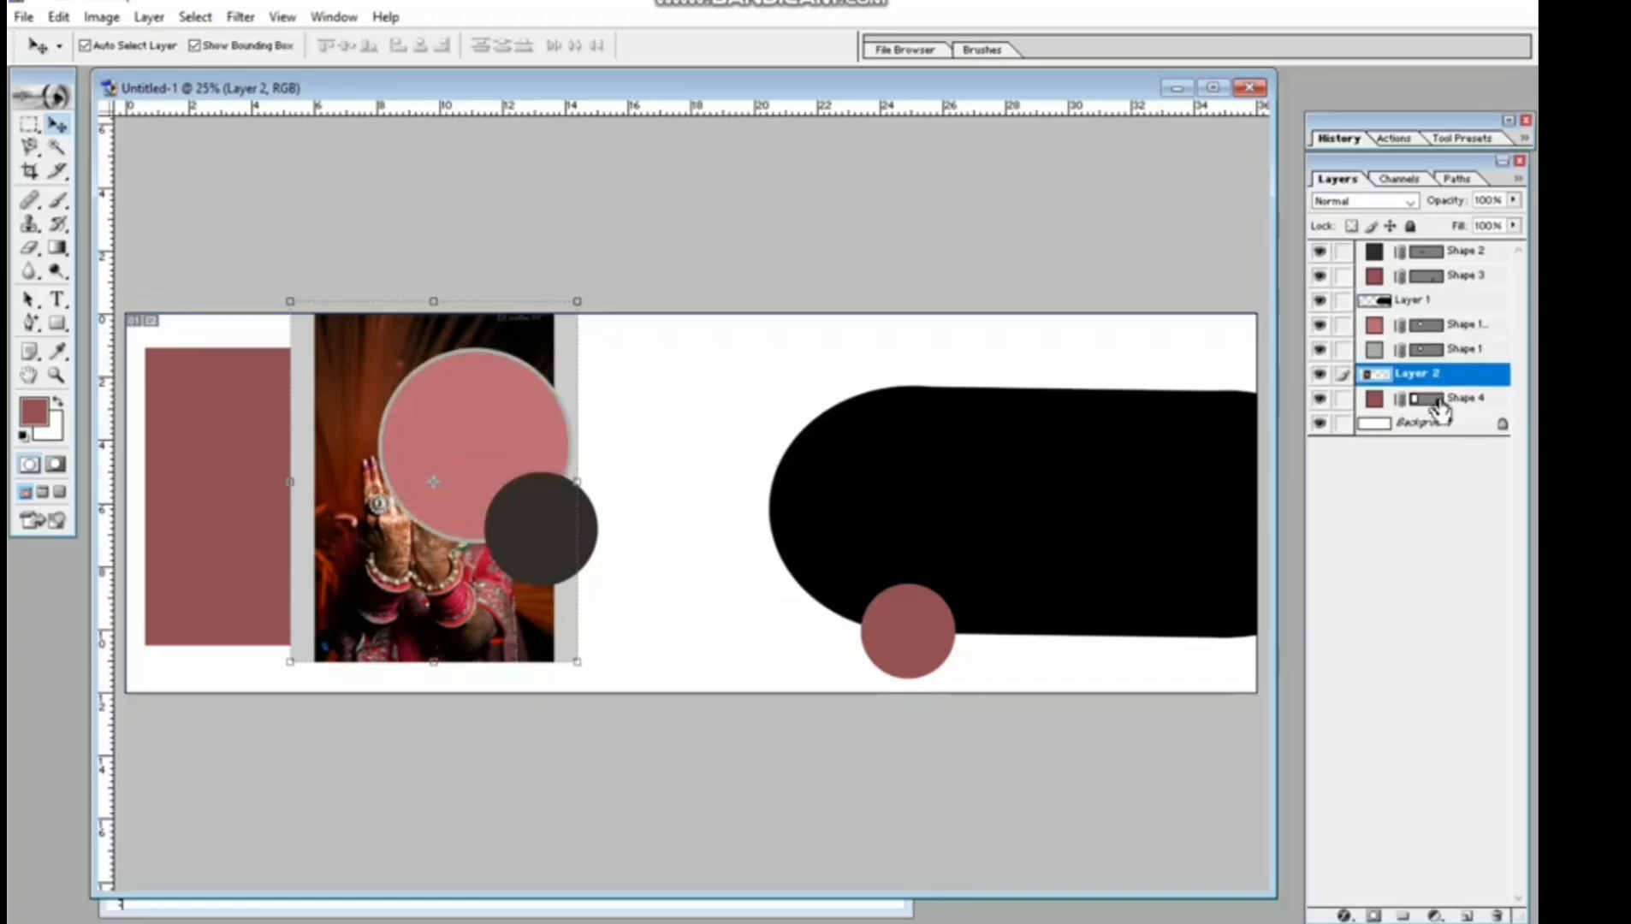
left_click_drag(415, 590, 295, 572)
left_click(208, 562)
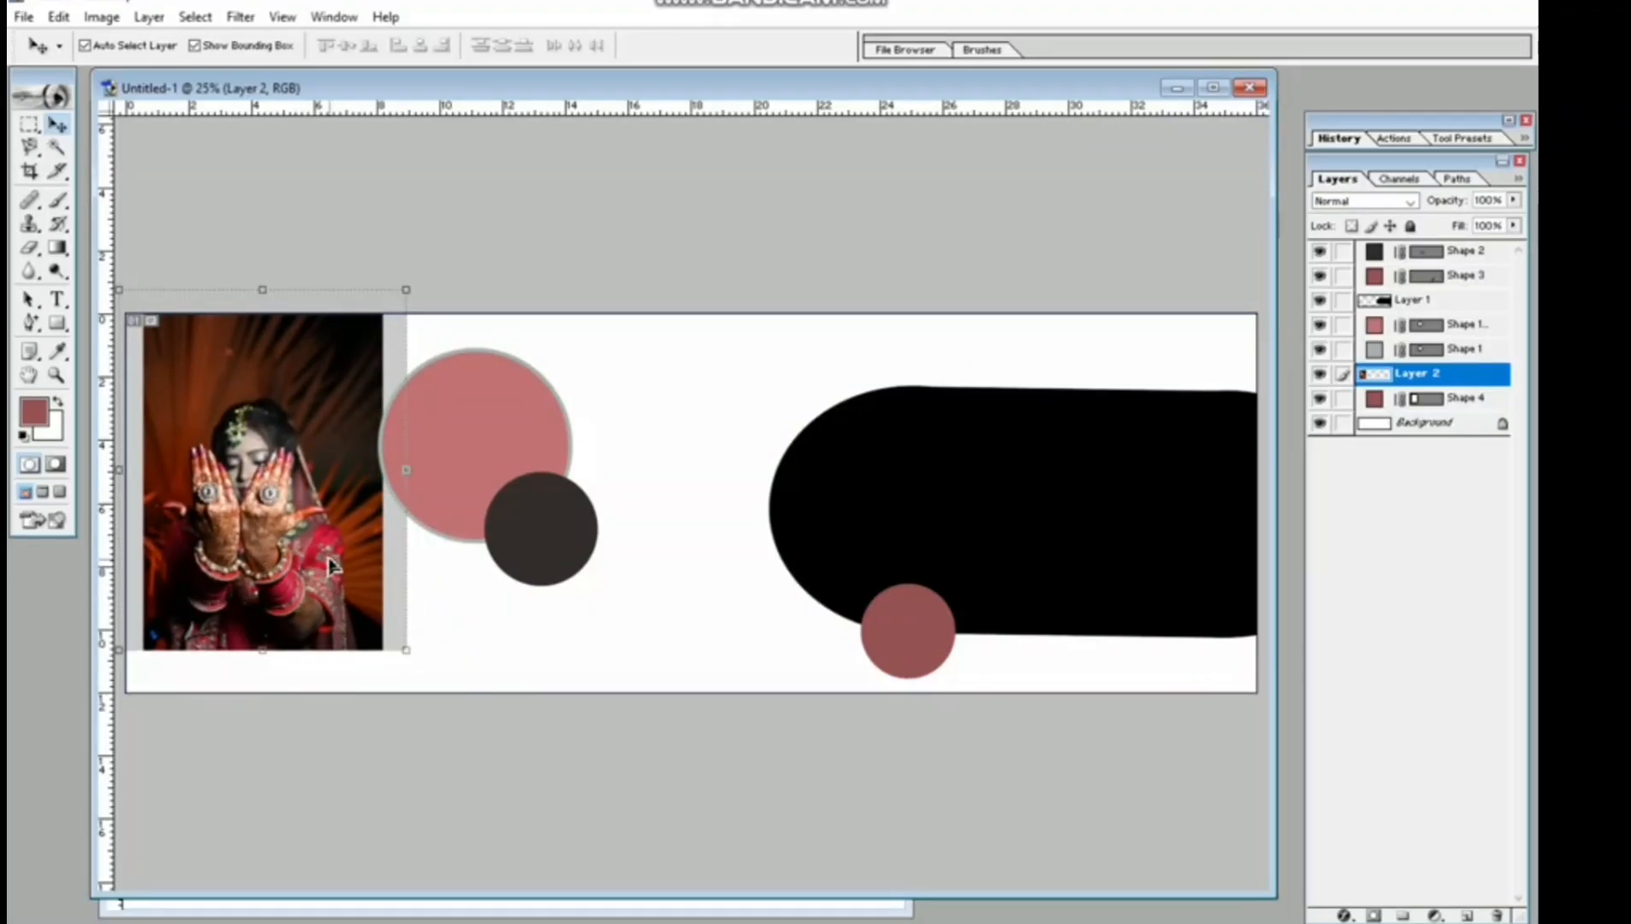
key("ctrl+g")
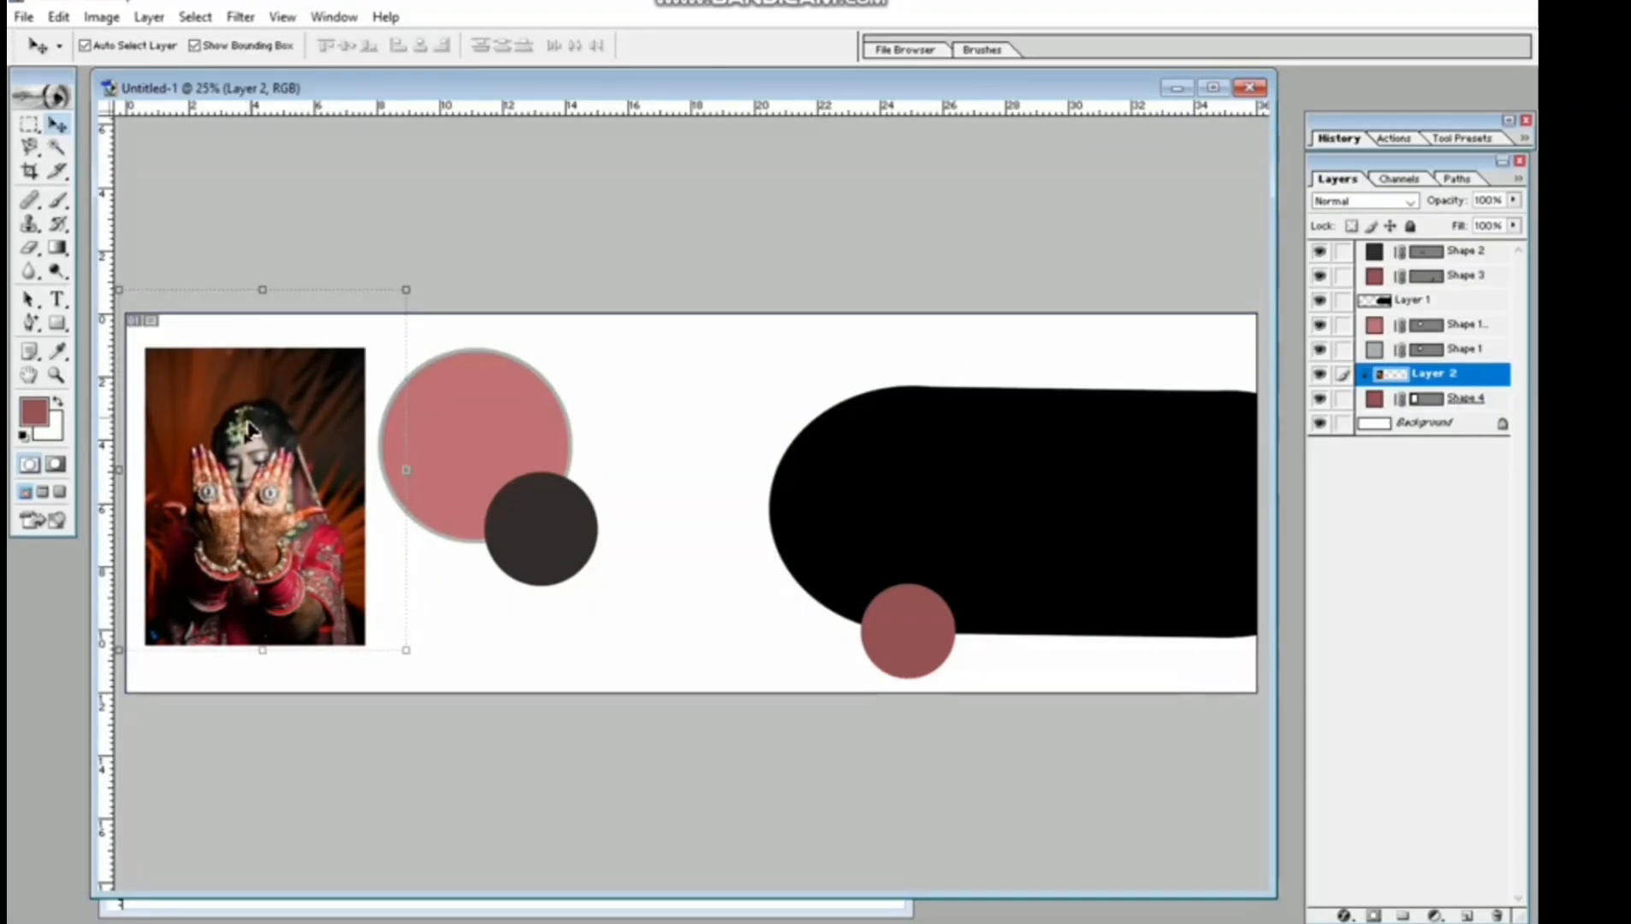
Select the rose circle's layer, copy the next viewer photo of the seated bride in a red veil, and paste it above that circle.
left_click(690, 510)
left_click(477, 419)
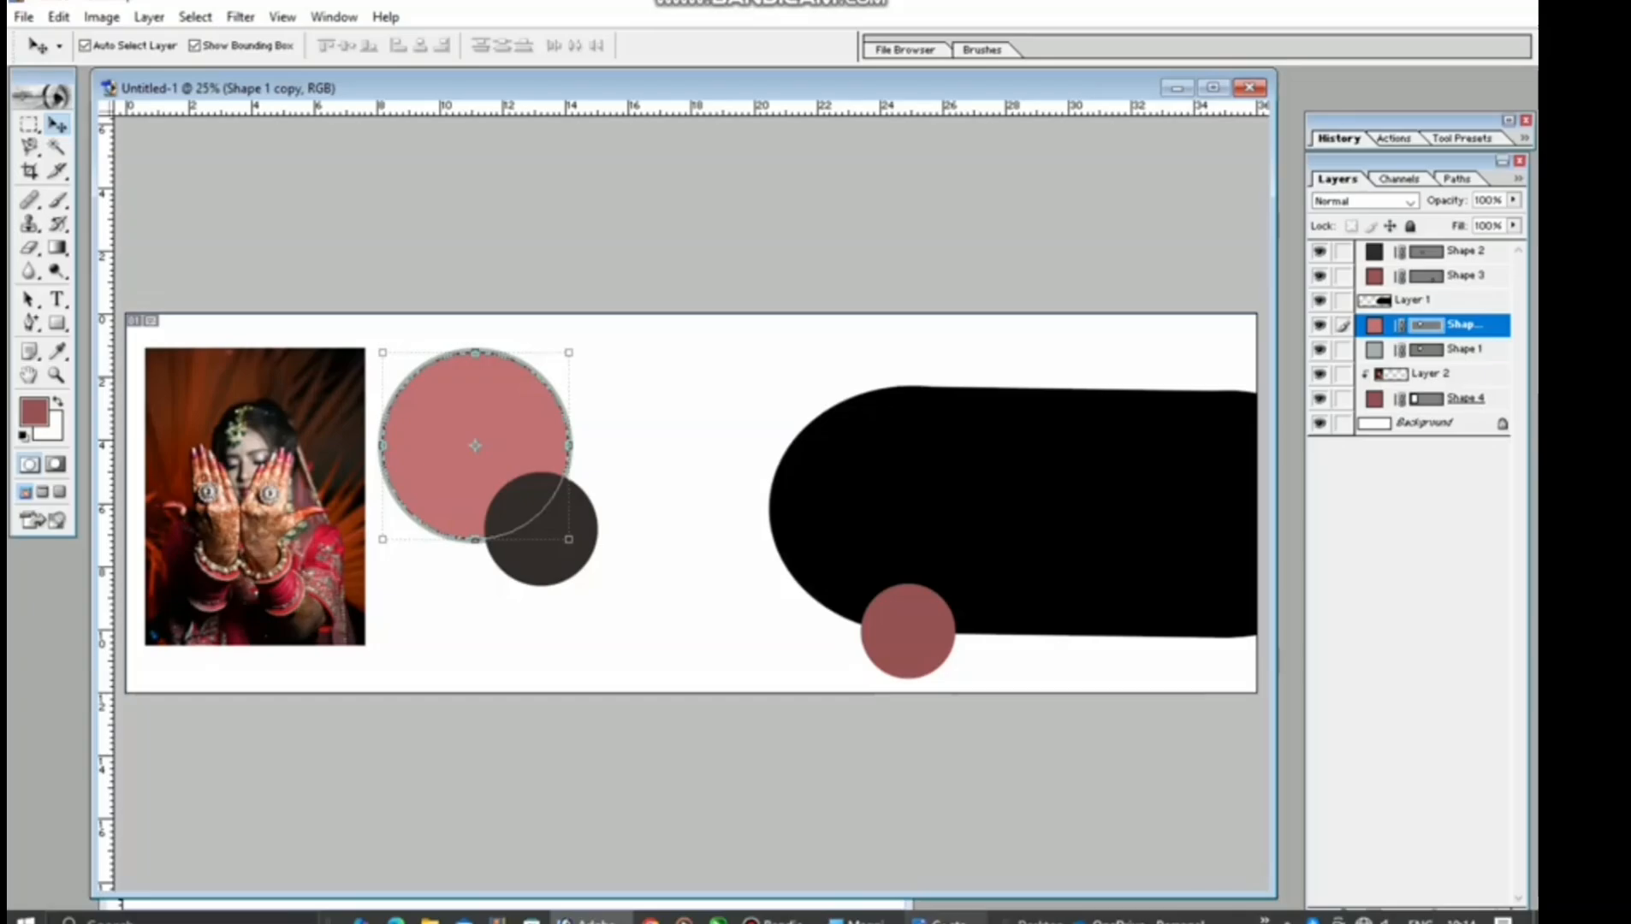
left_click(941, 920)
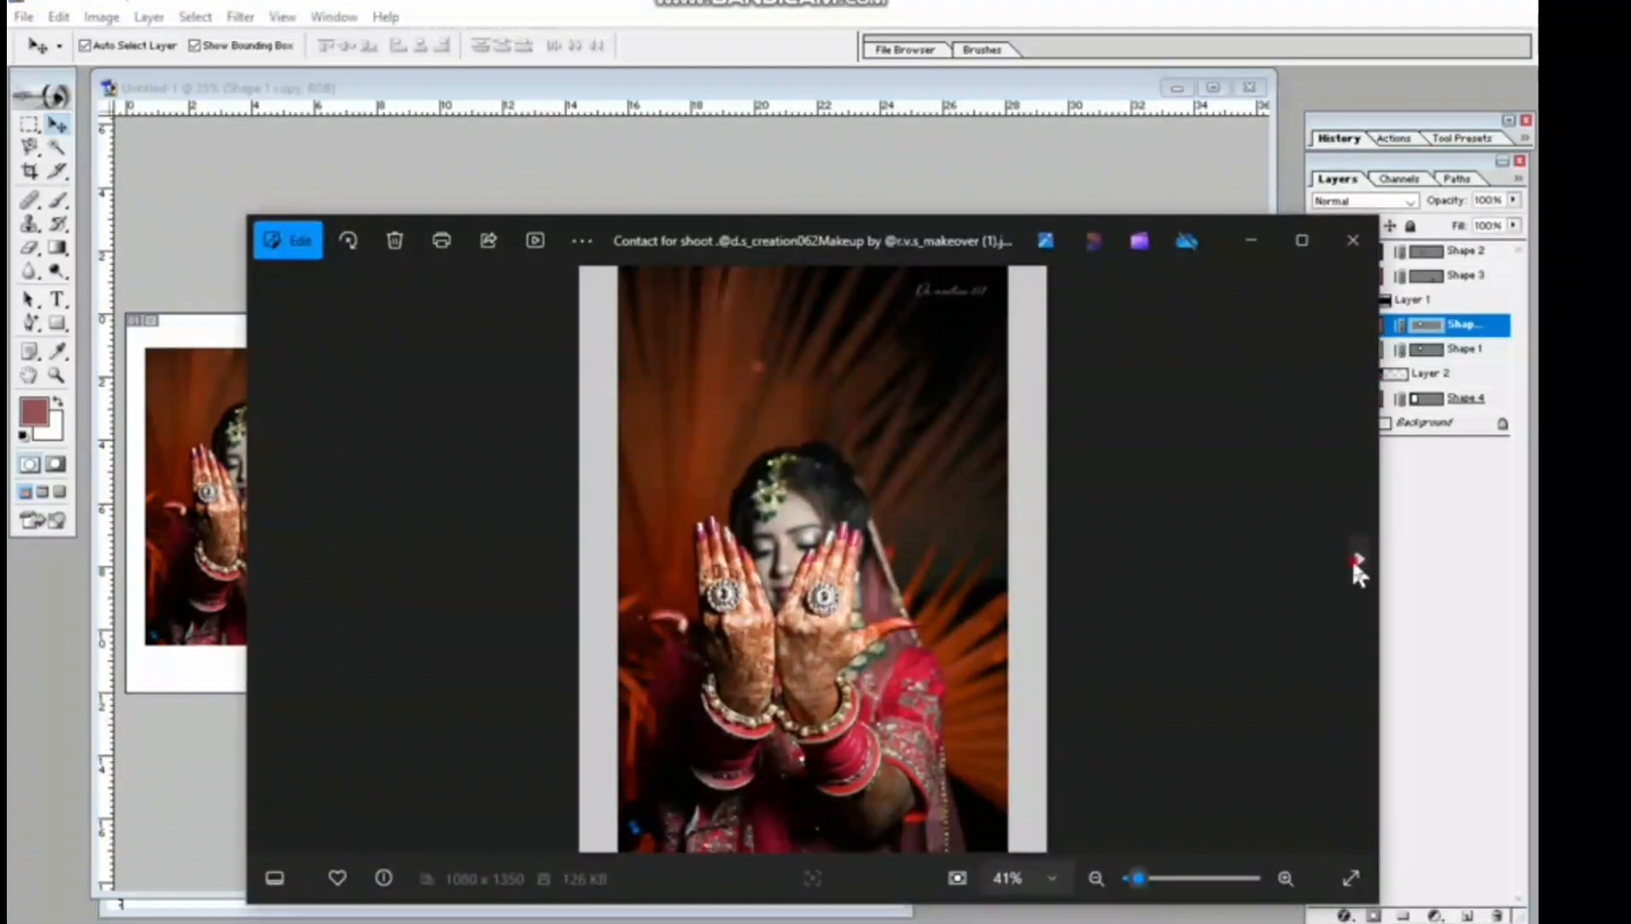
left_click(1355, 561)
right_click(977, 547)
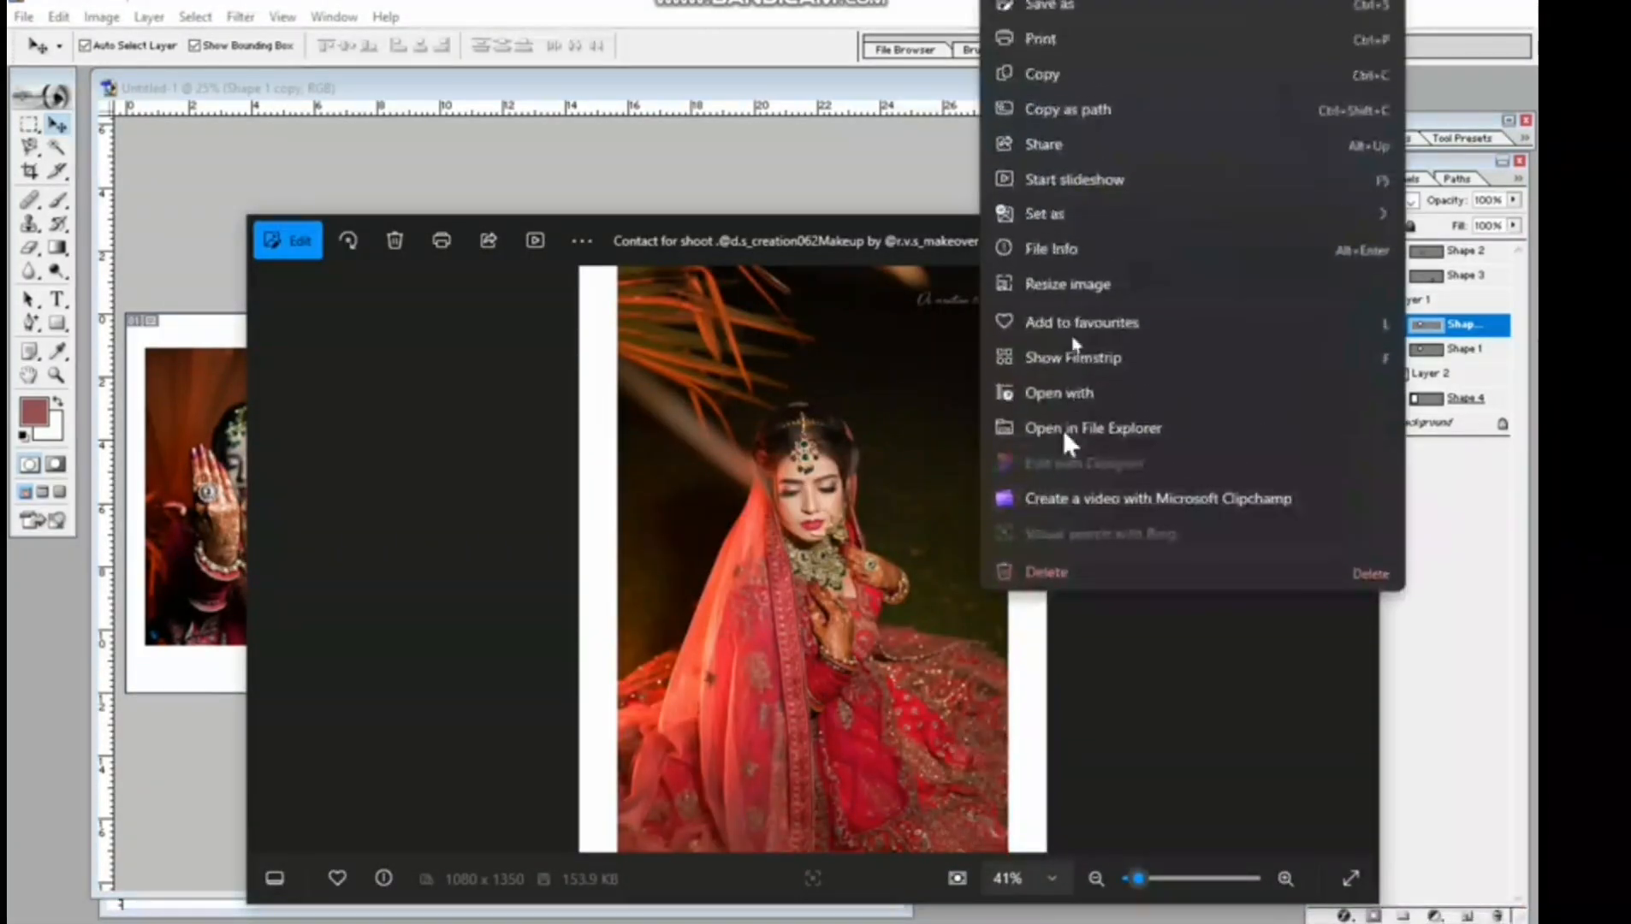
left_click(1056, 77)
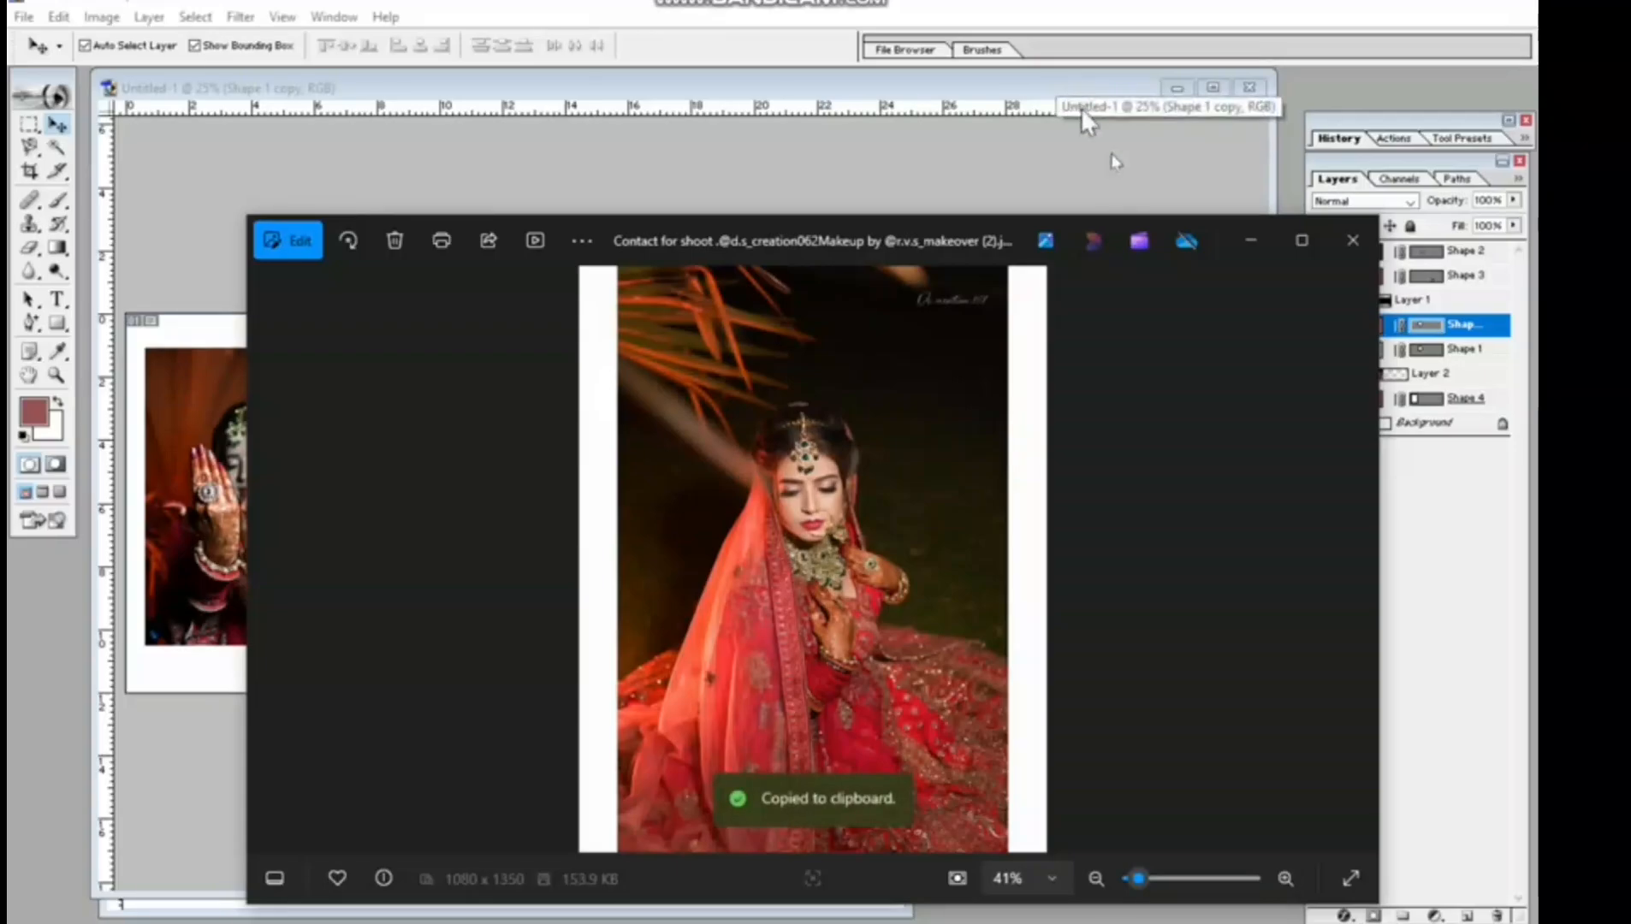
left_click(1245, 241)
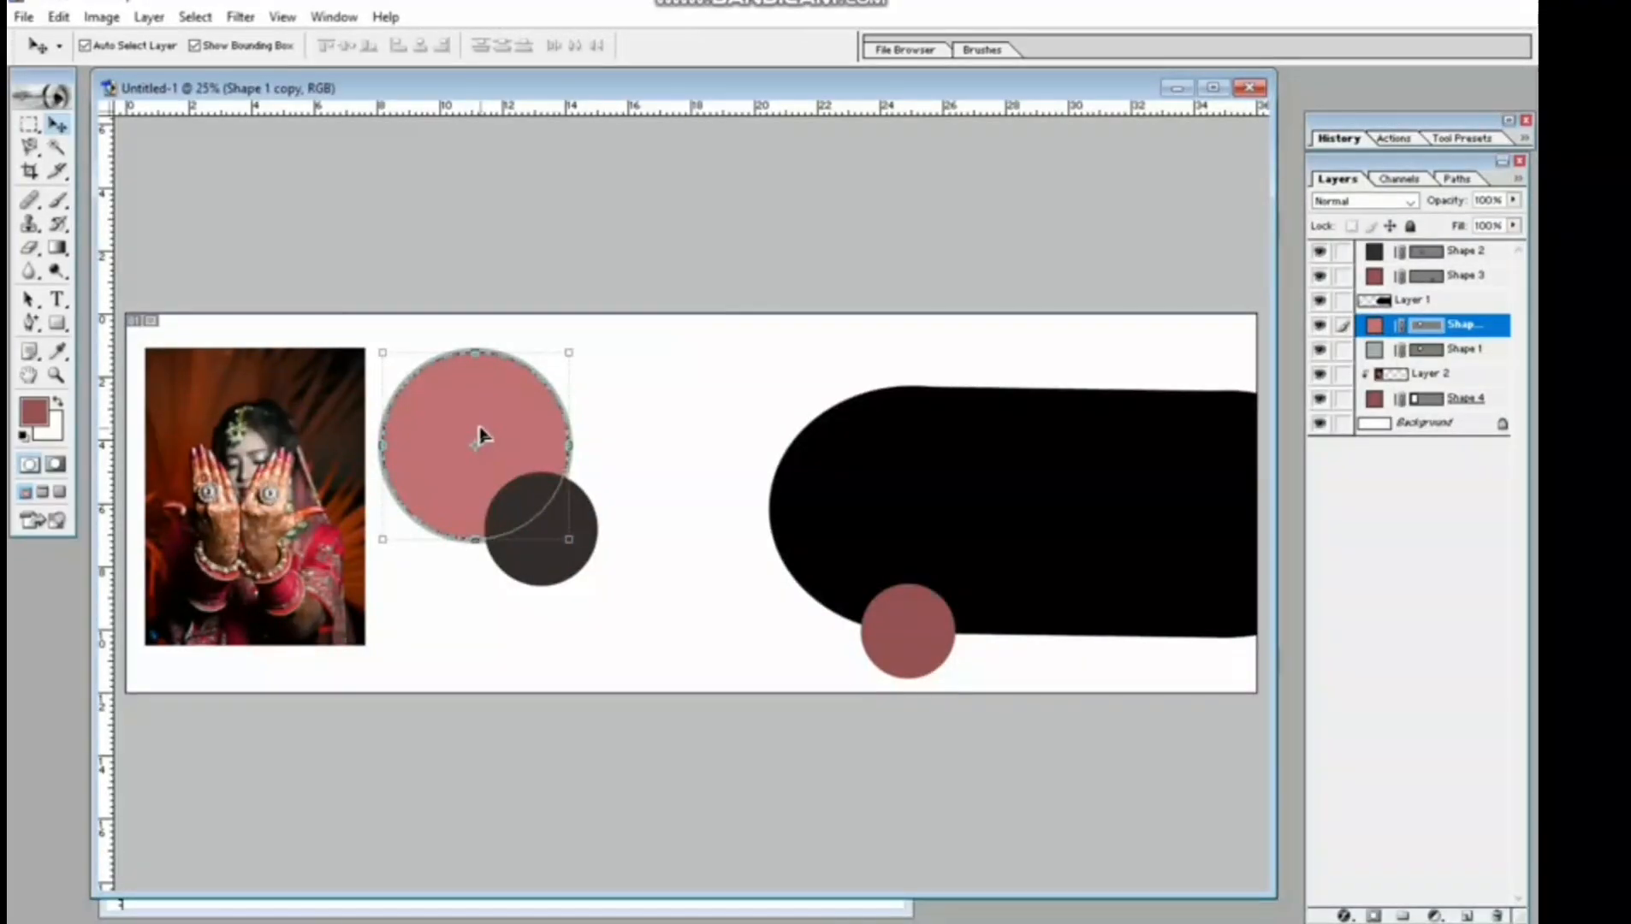
key("ctrl+v")
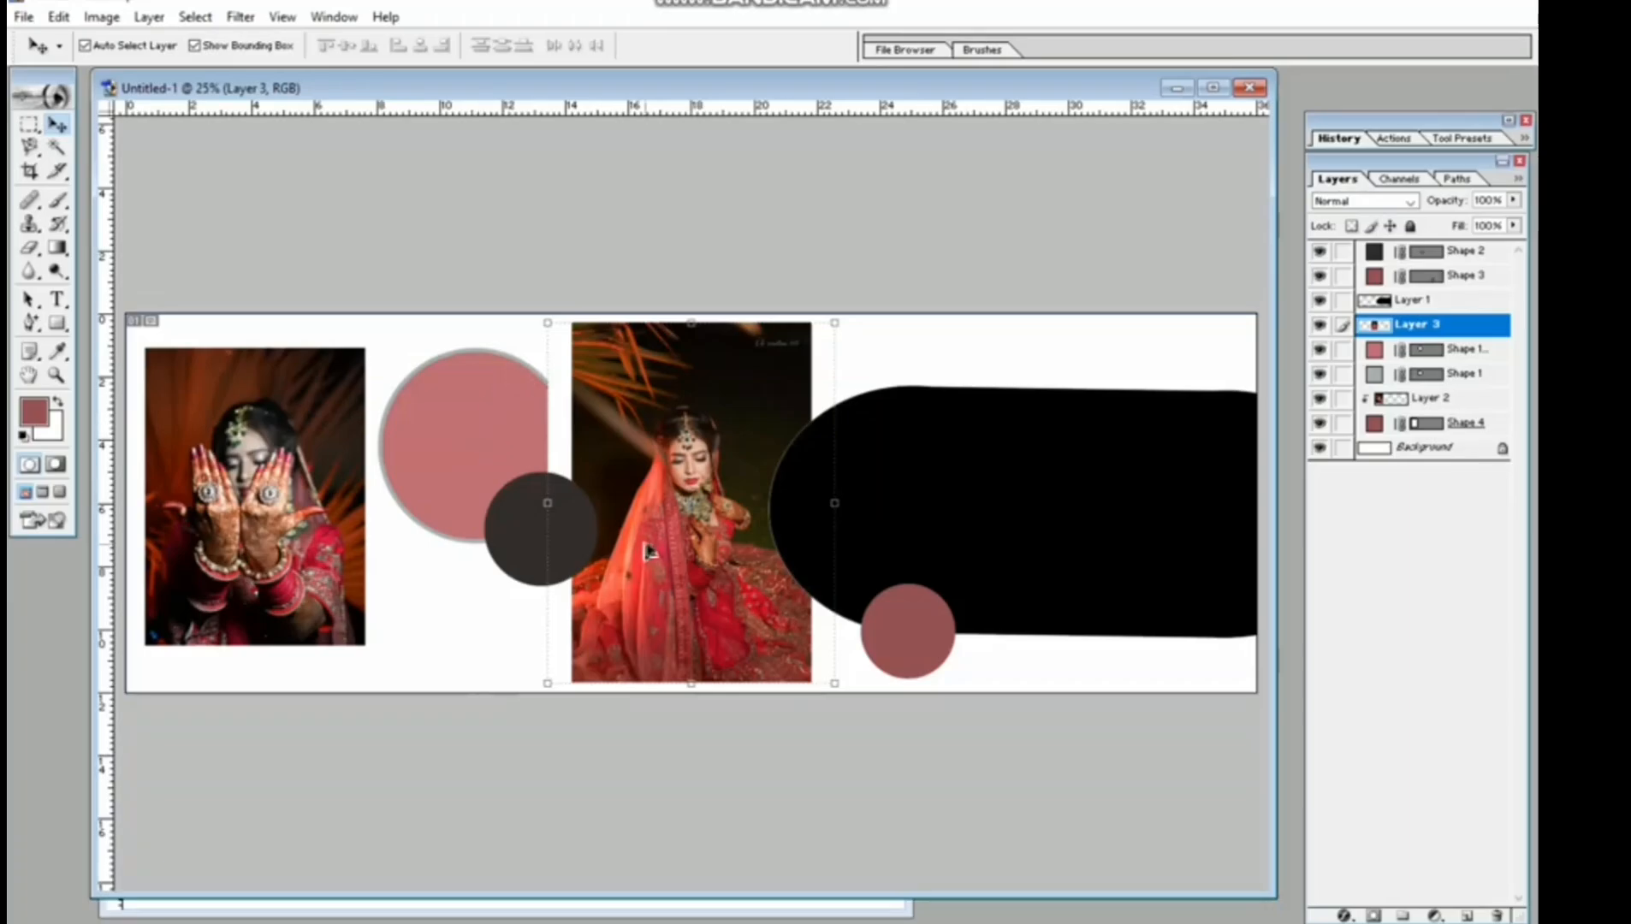
Clip the seated bride photo to the rose circle and position it so her face and upper body fill the circle.
left_click_drag(700, 566, 524, 544)
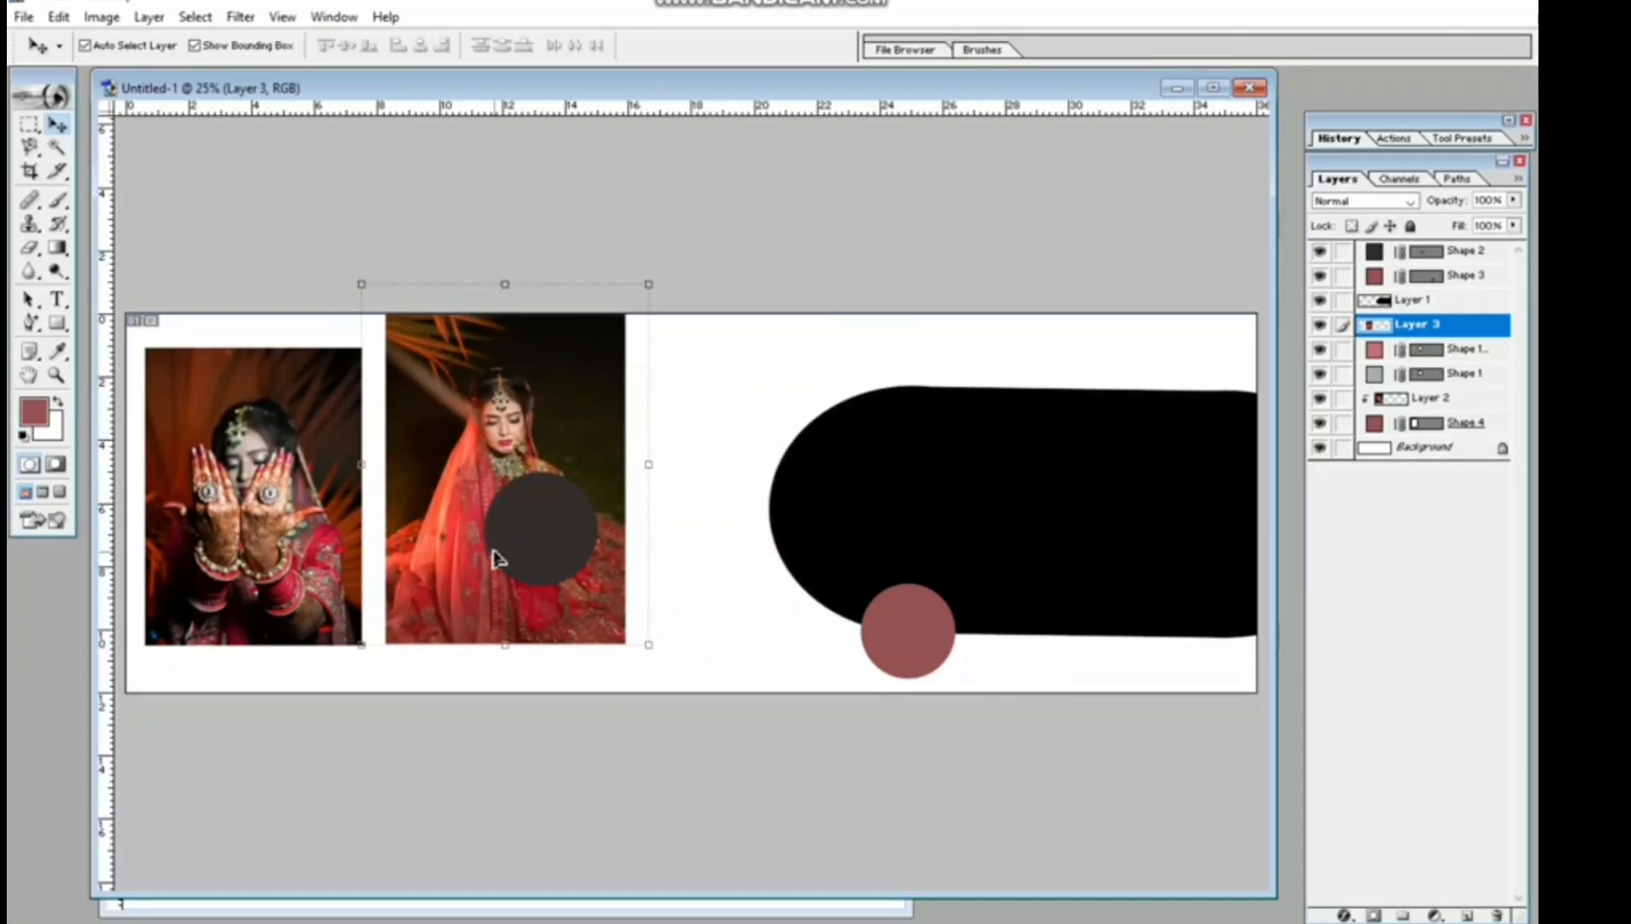
key("ctrl+g")
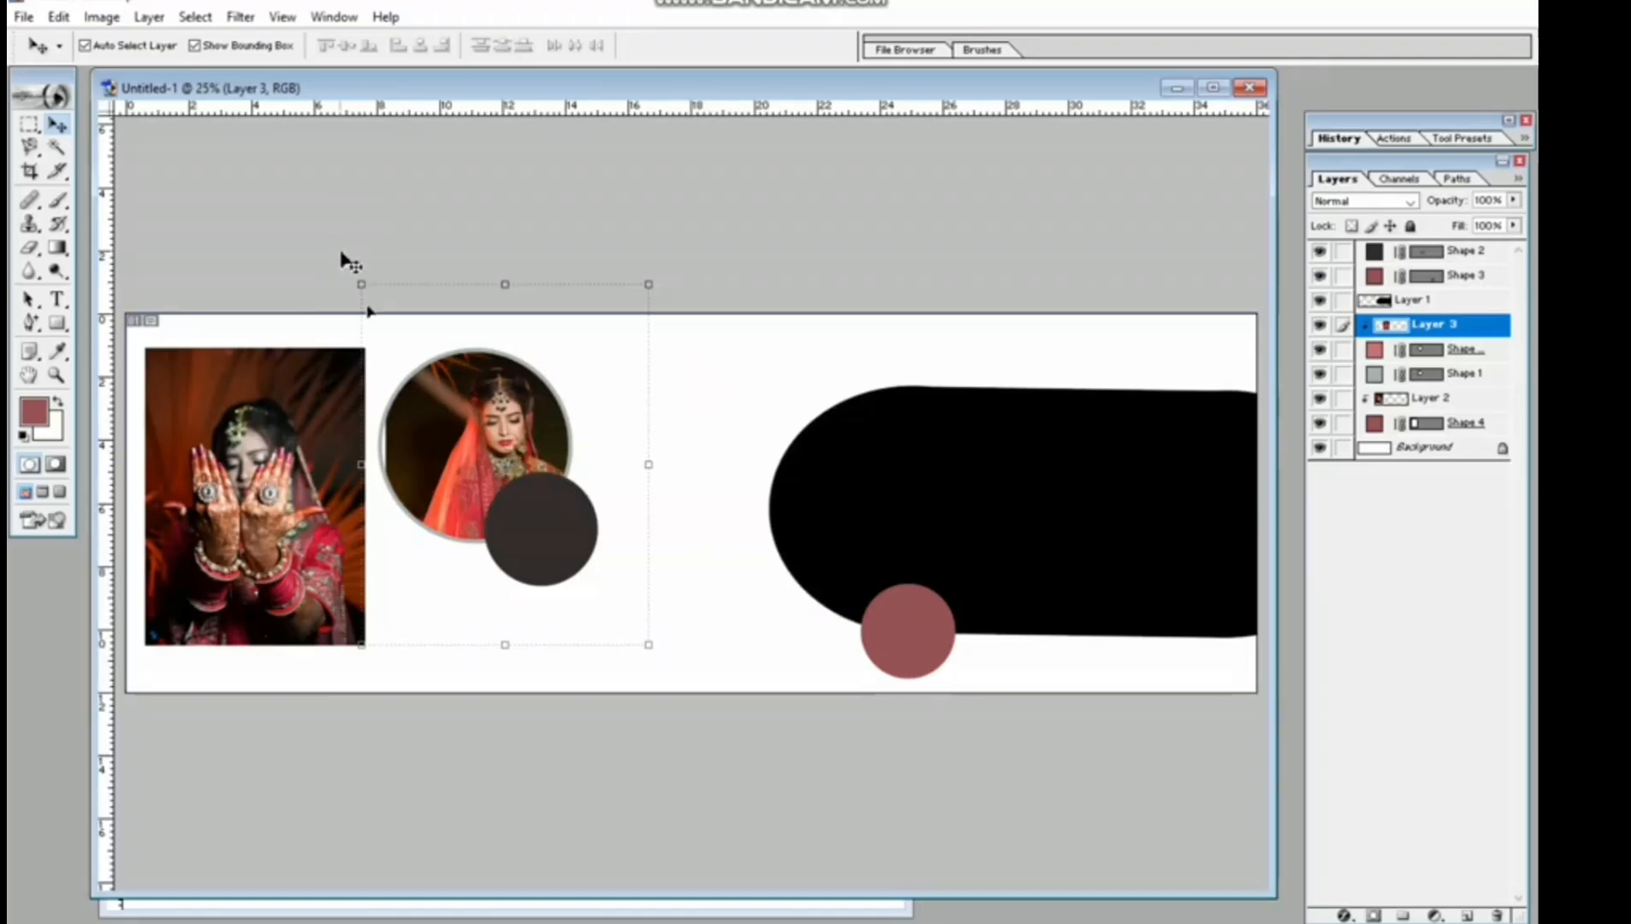
left_click_drag(494, 462, 468, 447)
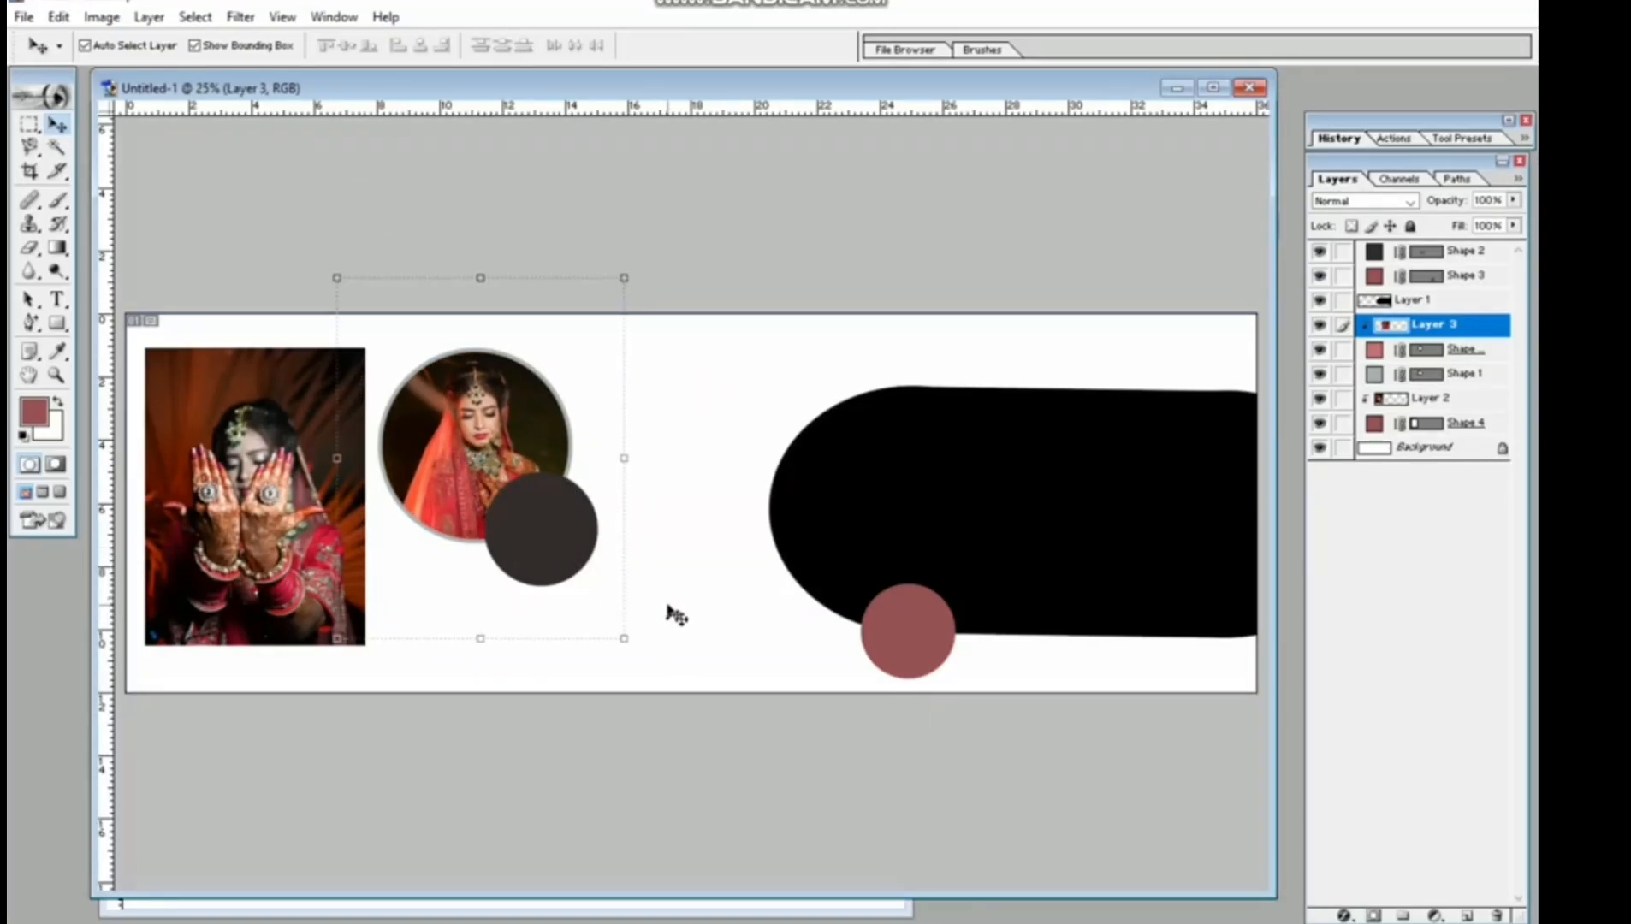
left_click(713, 616)
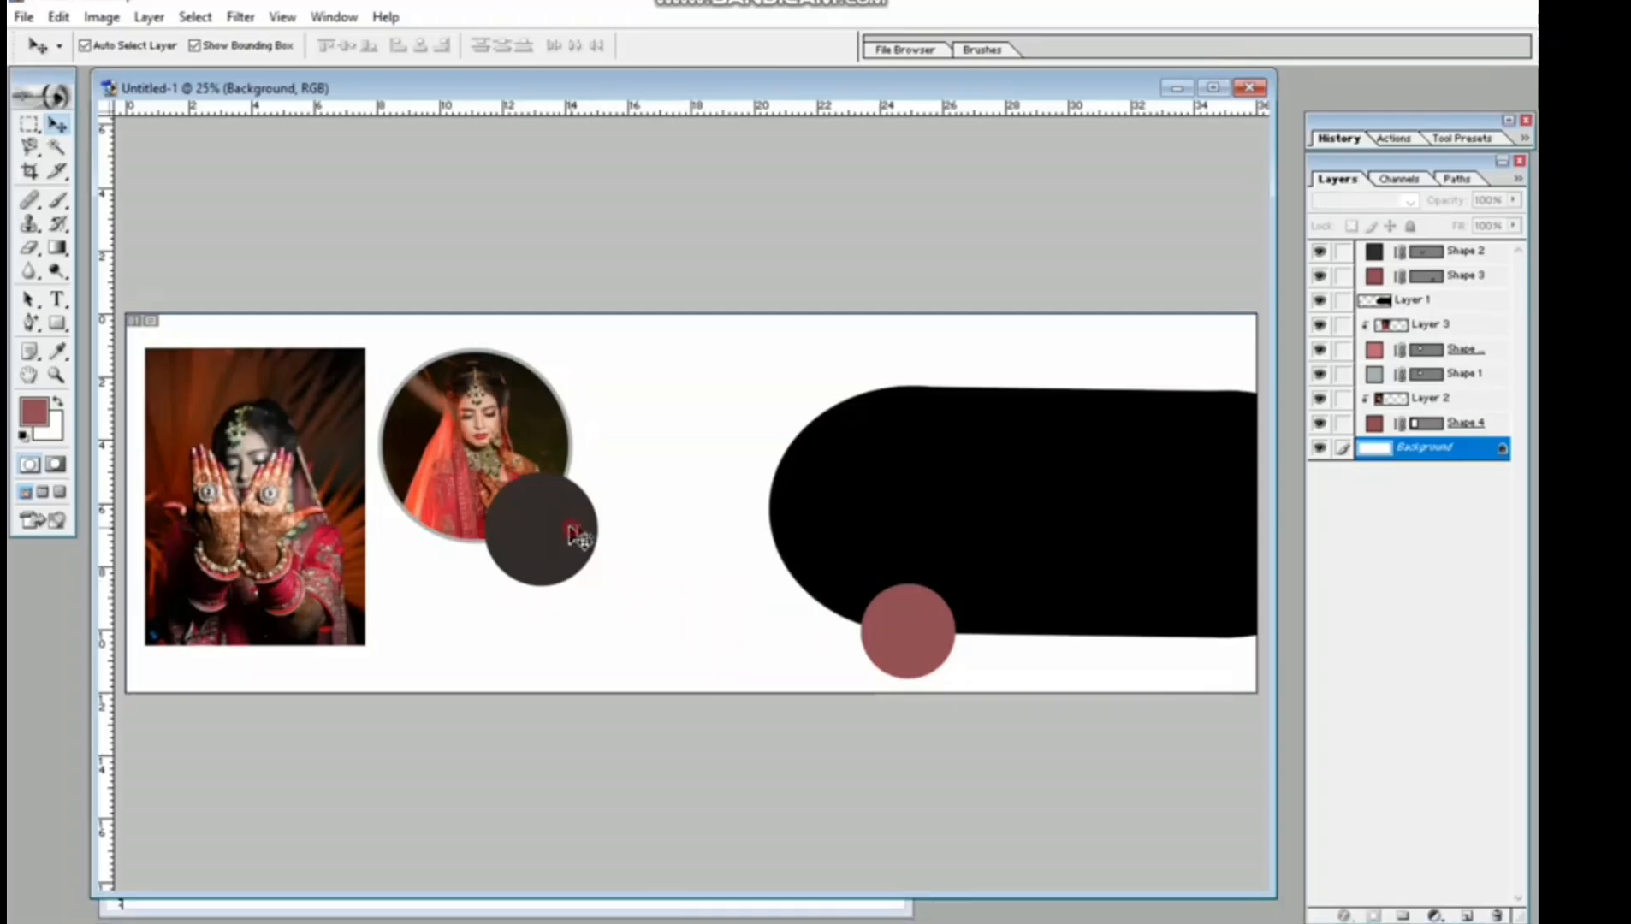
Select the small dark circle's layer, copy the next viewer photo of the bride with outstretched hennaed hands, and paste it above that circle.
left_click(569, 528)
left_click(945, 919)
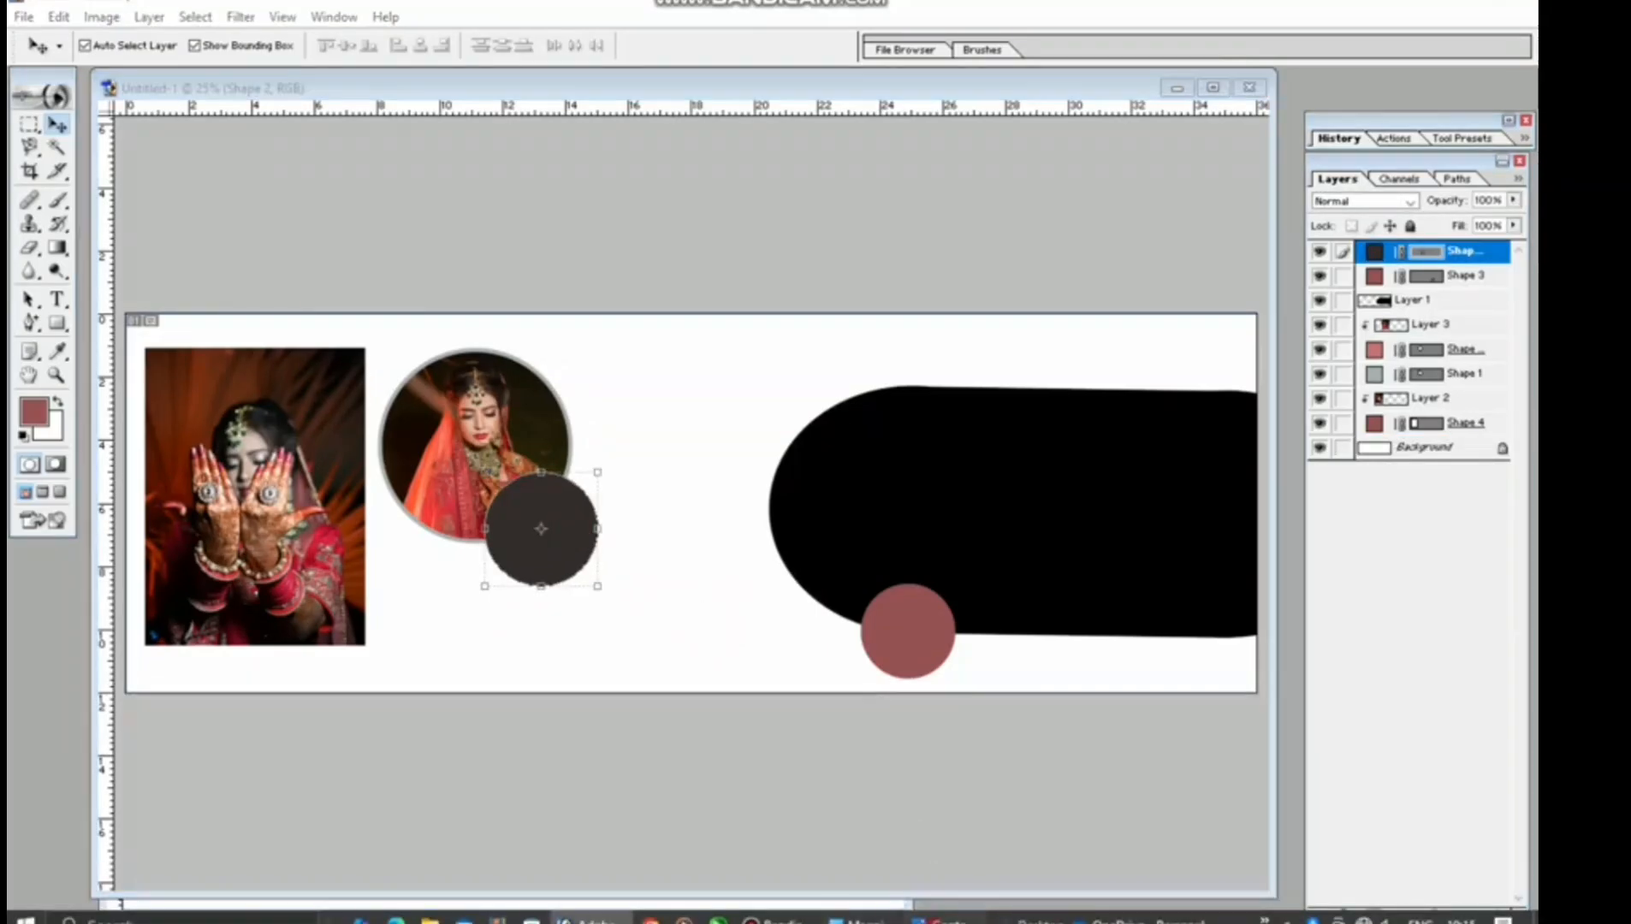
left_click(1374, 574)
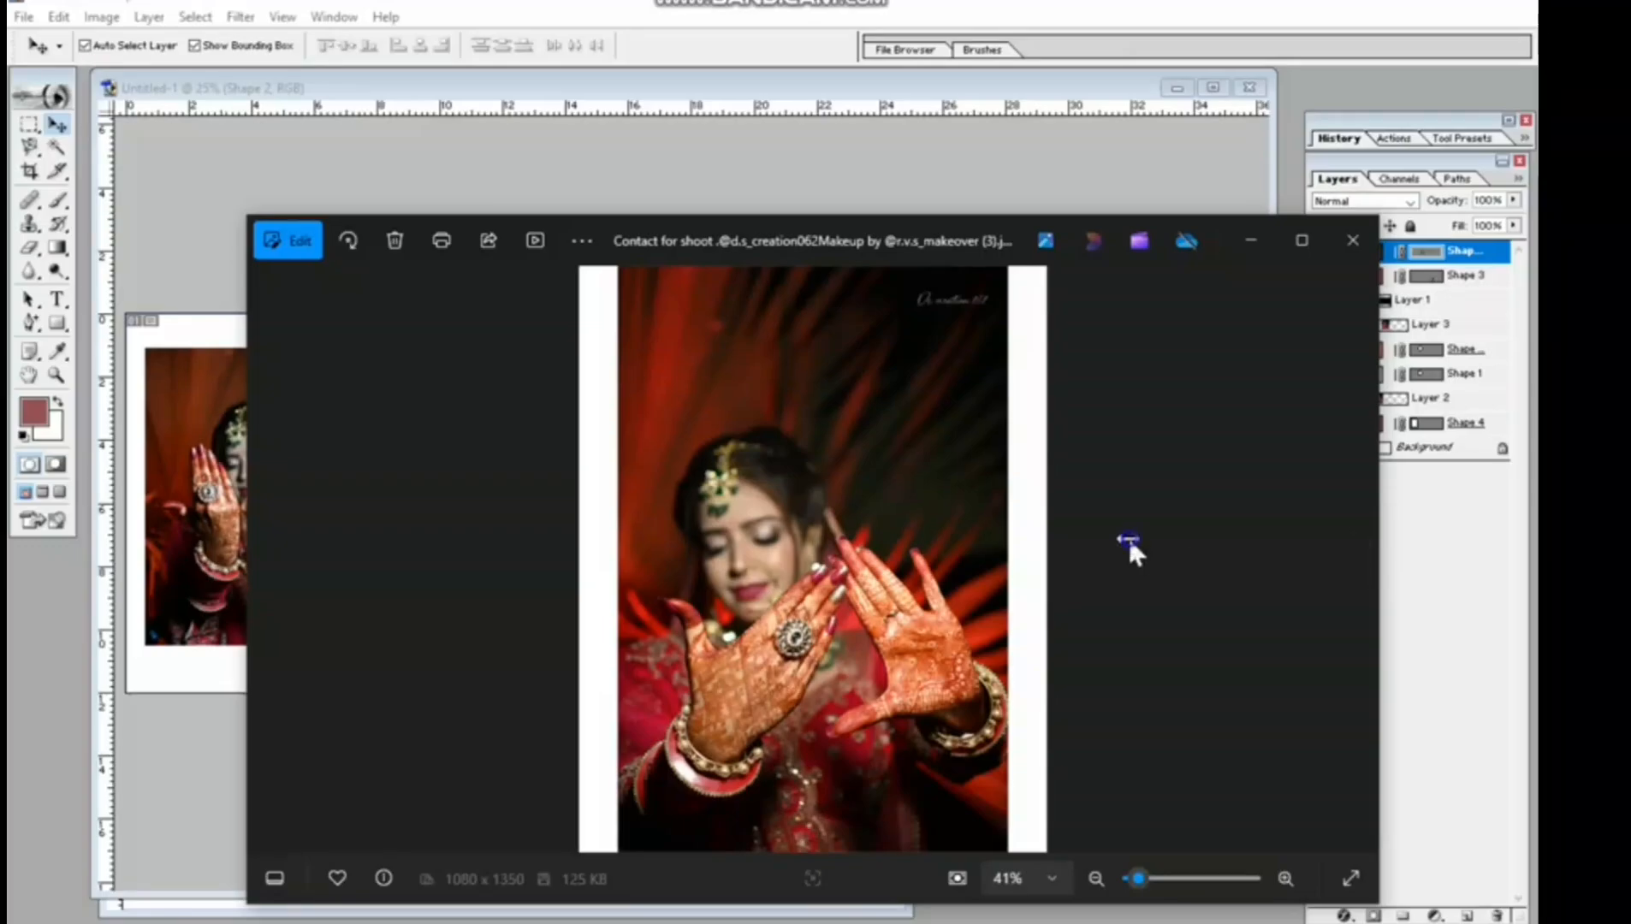
right_click(1129, 546)
left_click(751, 75)
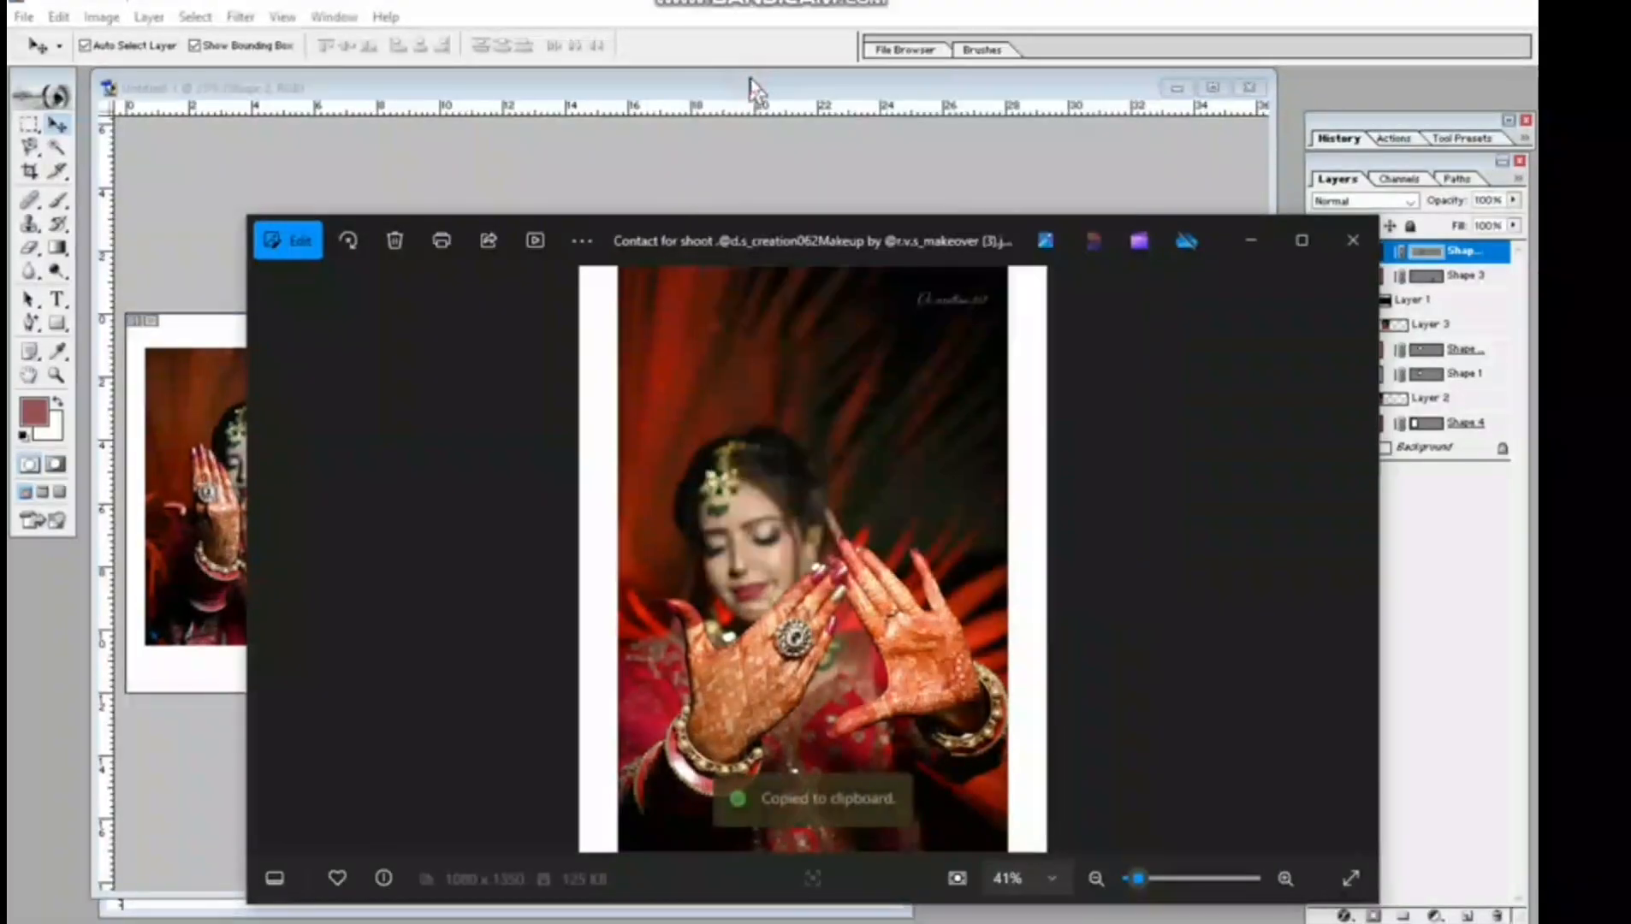
left_click(1250, 241)
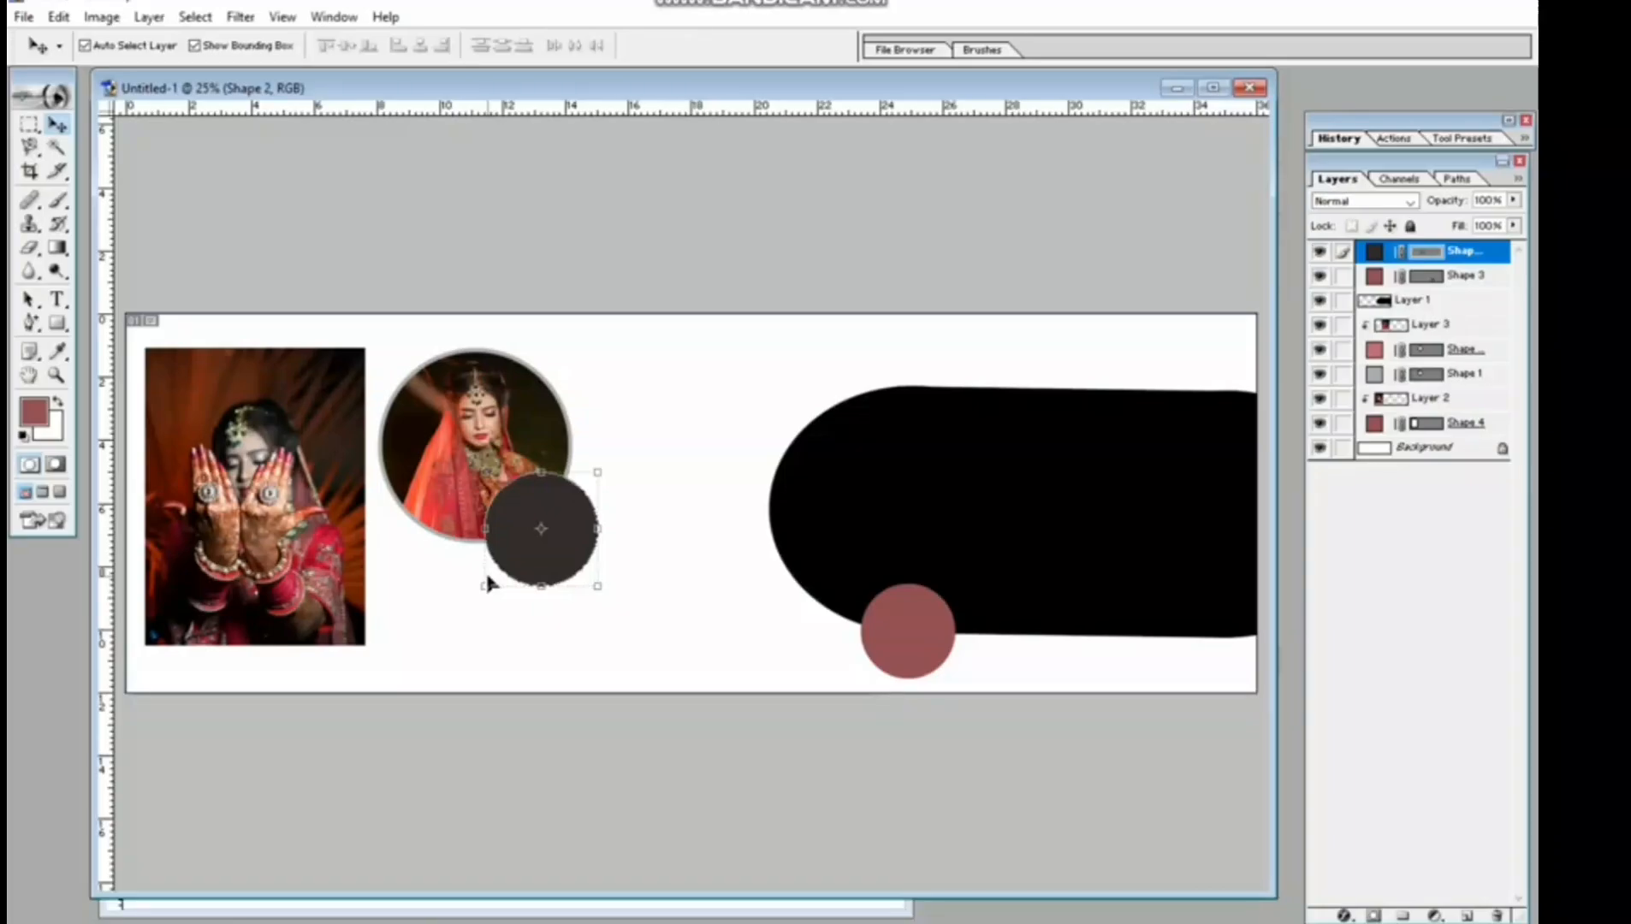
key("ctrl+v")
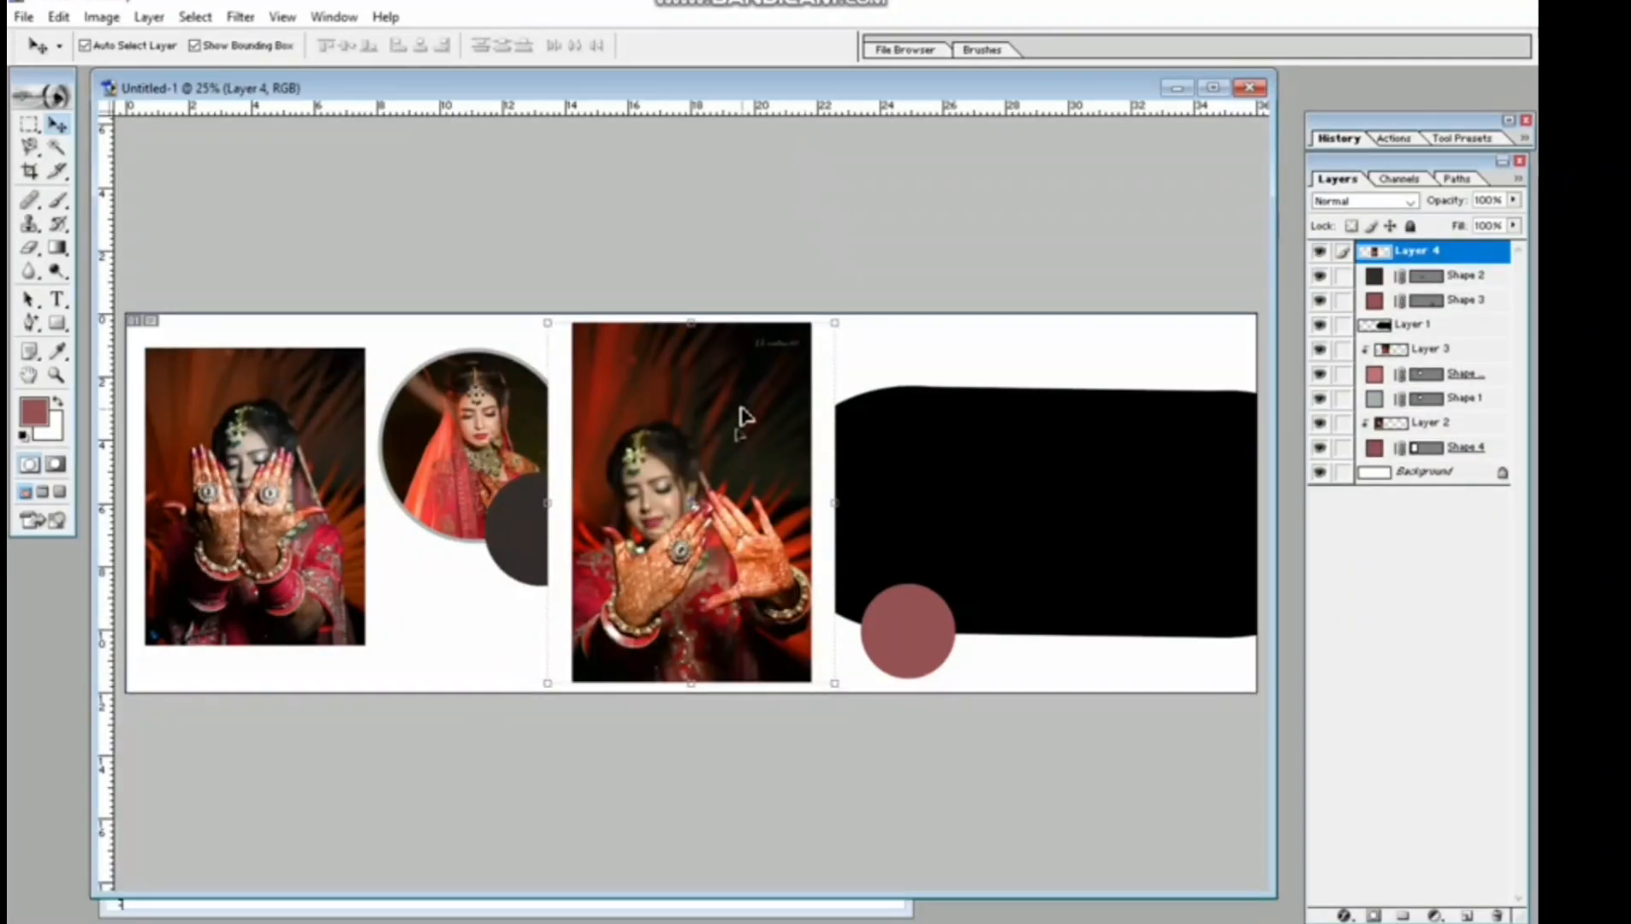
Clip the outstretched-hands photo to the small dark circle, scale it to about 79.7% and position the bride's face inside the circle.
left_click_drag(739, 418, 665, 456)
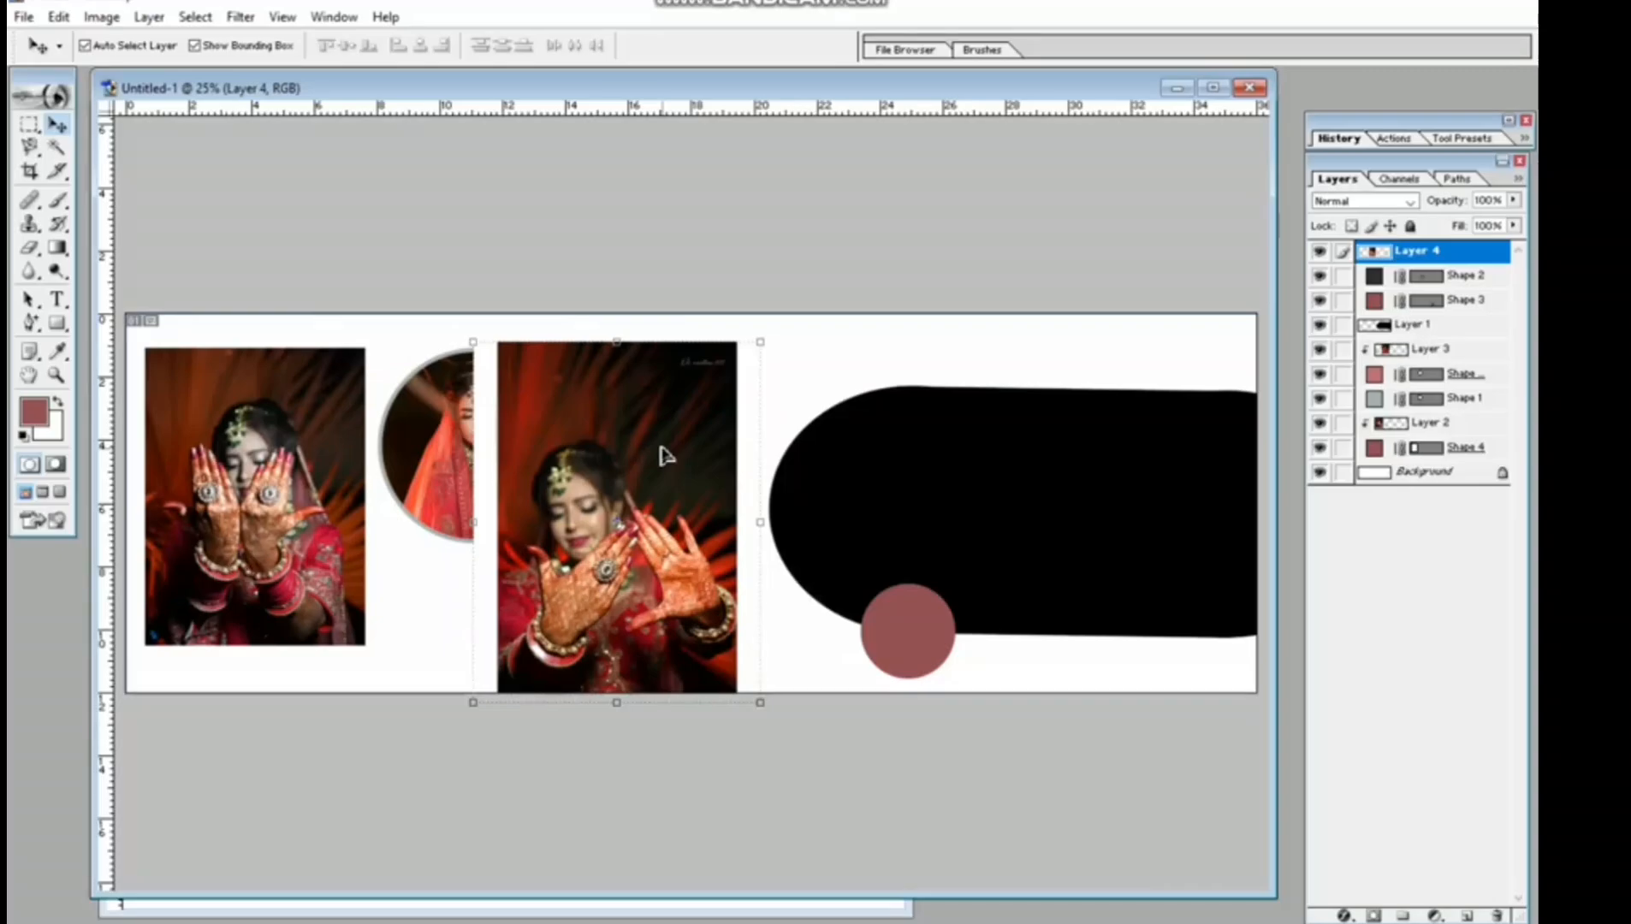
key("ctrl+g")
left_click_drag(678, 597, 633, 605)
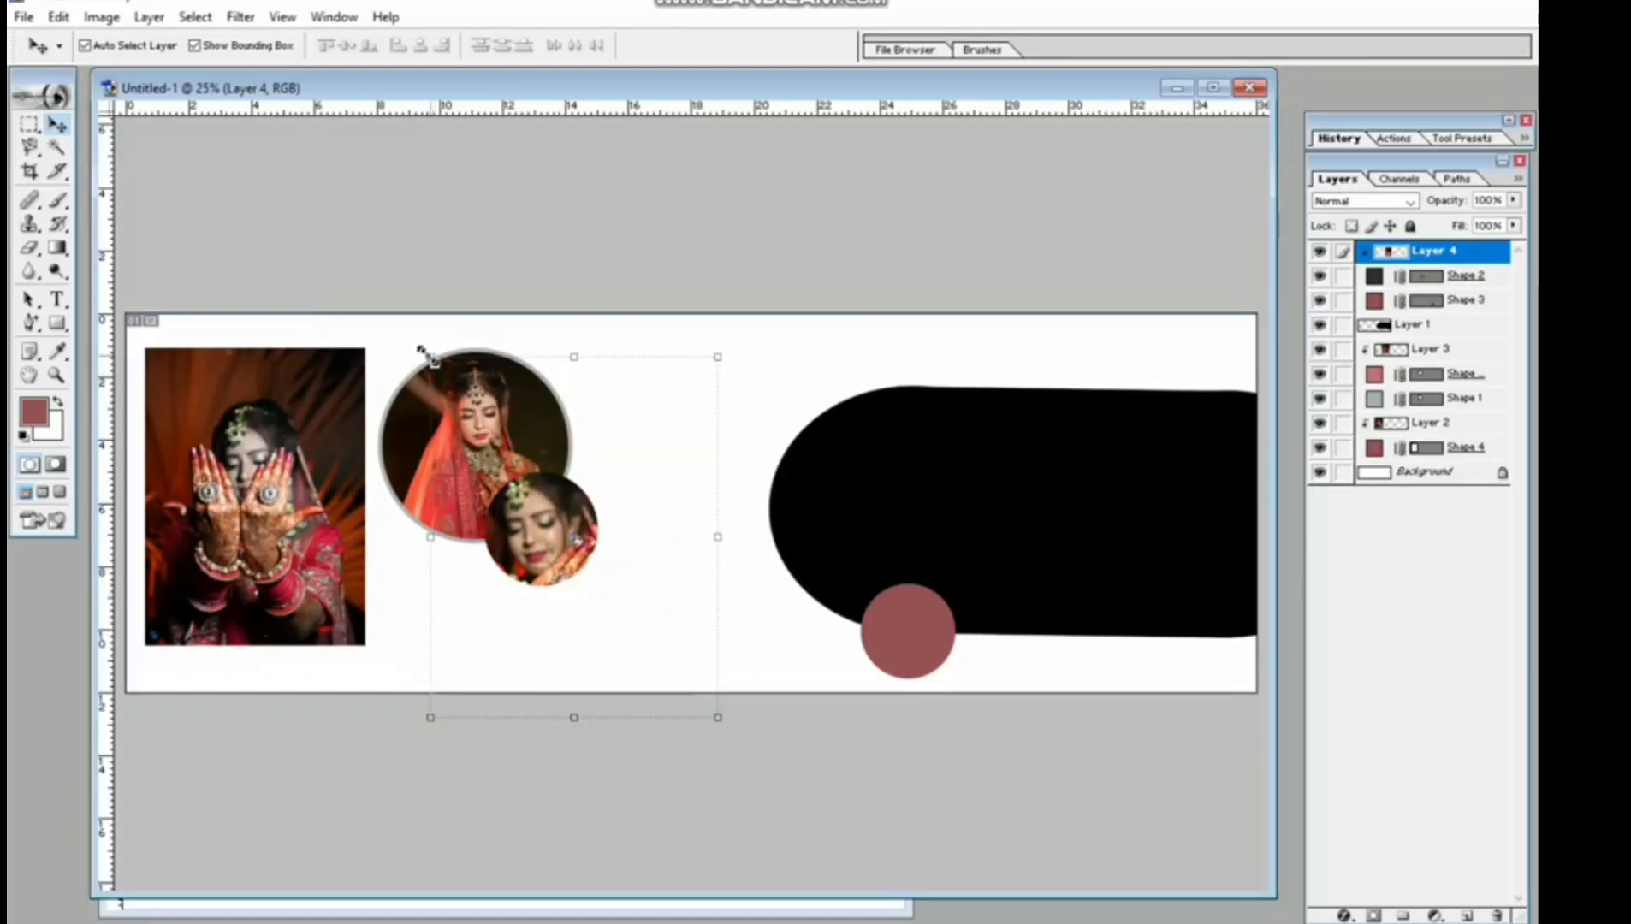
left_click_drag(421, 350, 464, 450)
left_click_drag(605, 628, 565, 592)
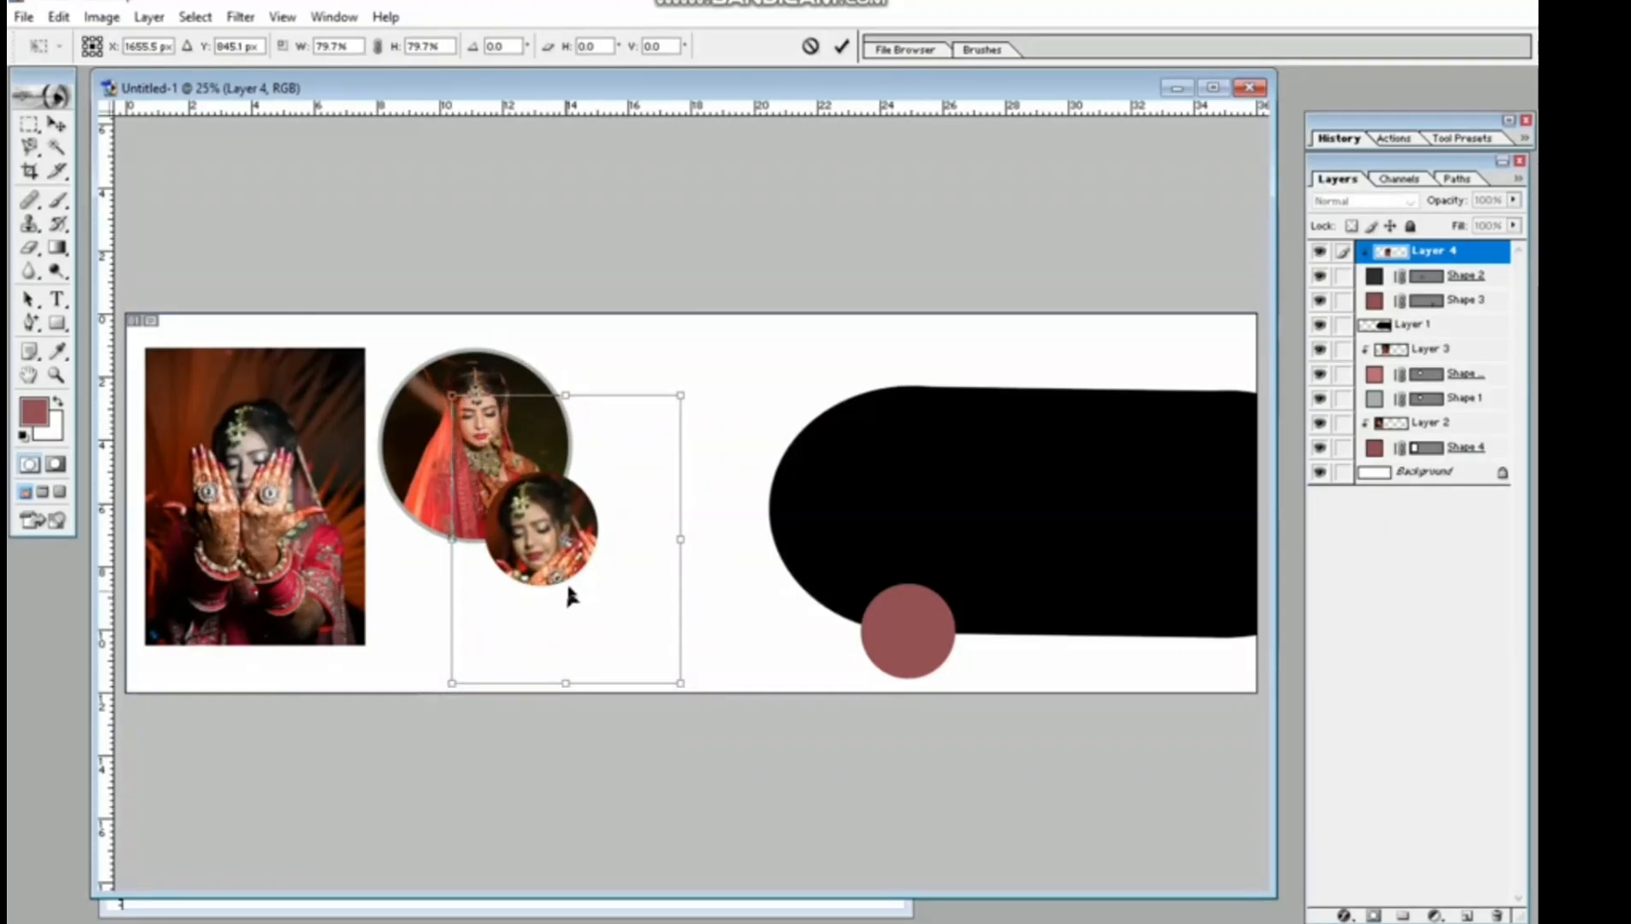
key("Return")
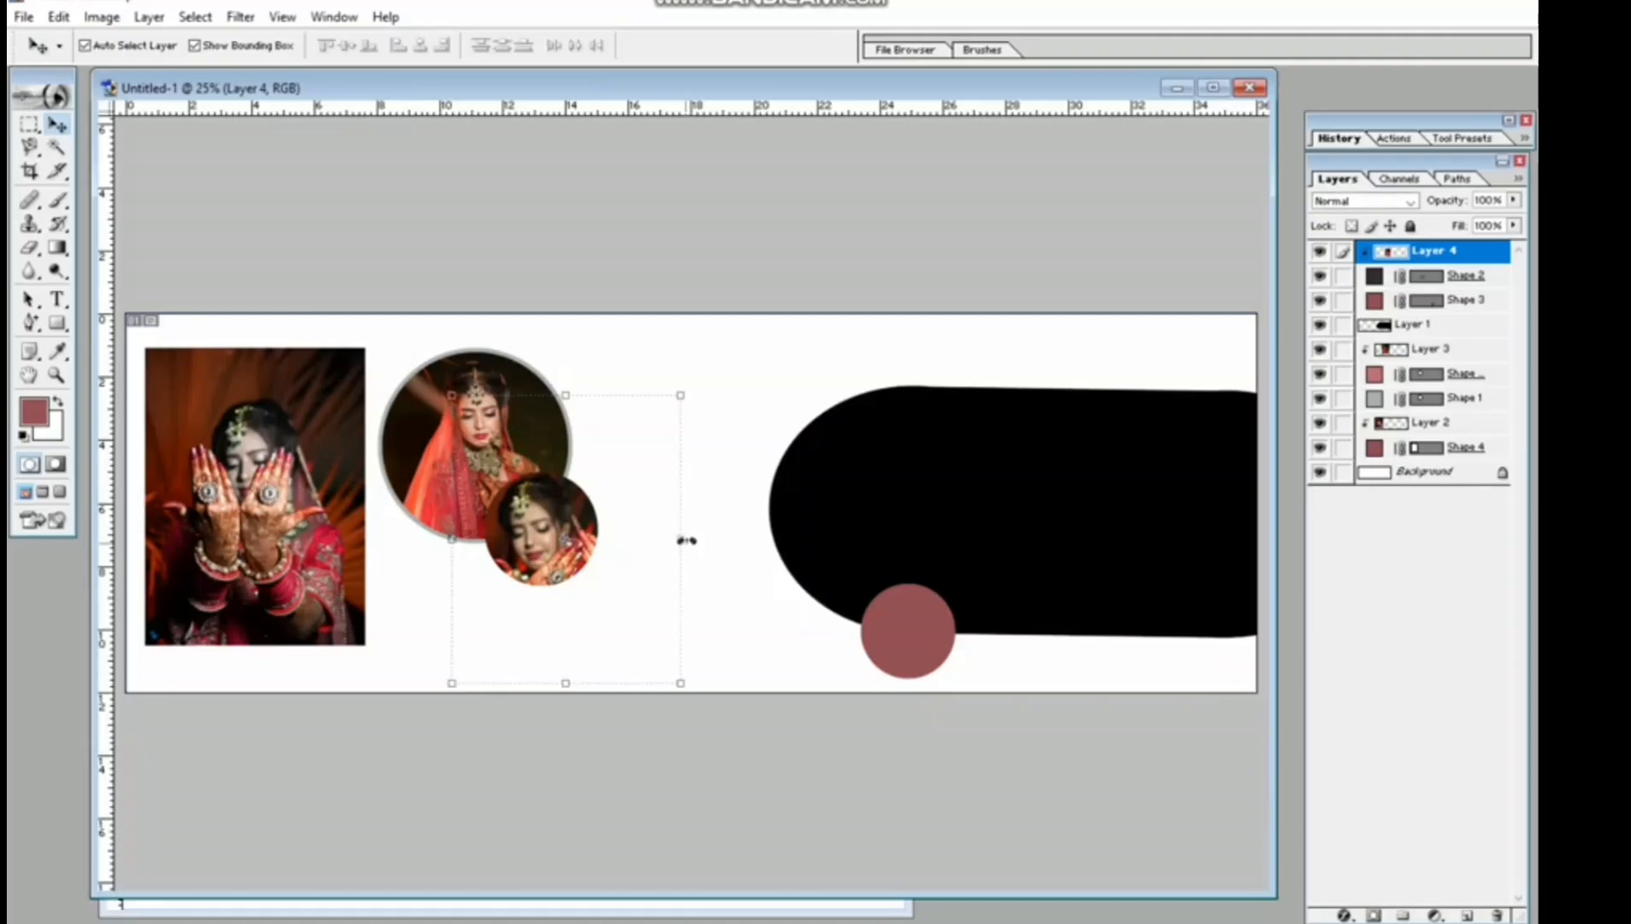
Select the layer of the small rose circle overlapping the black pill and find the viewer photo of the red-veiled bride touching her necklace.
left_click(1145, 505)
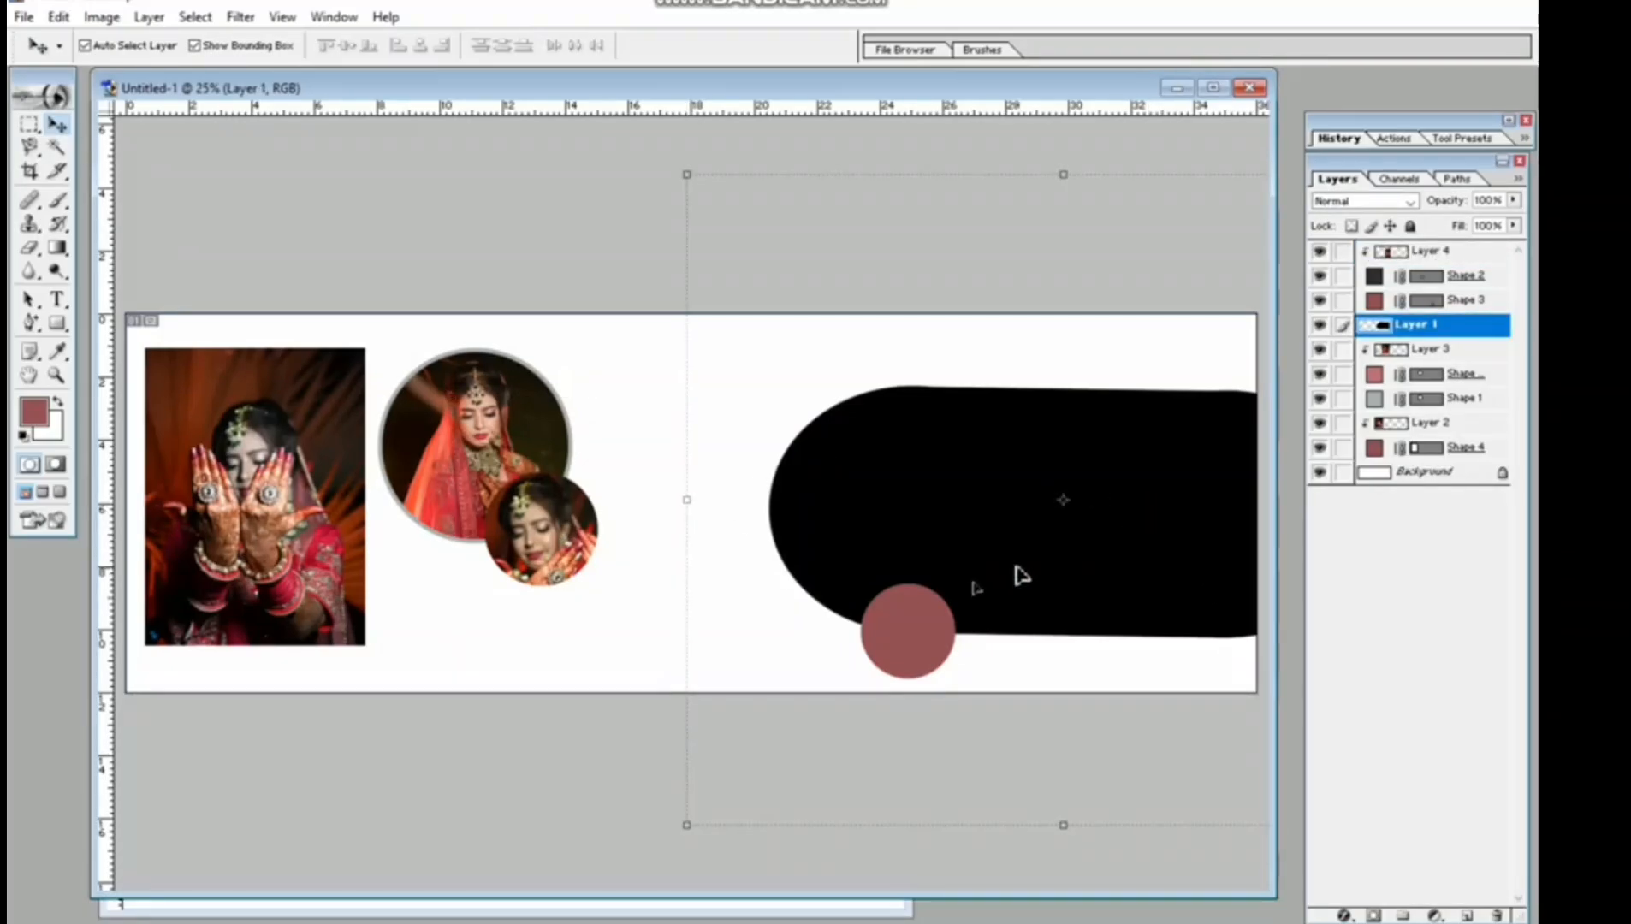
left_click(921, 634)
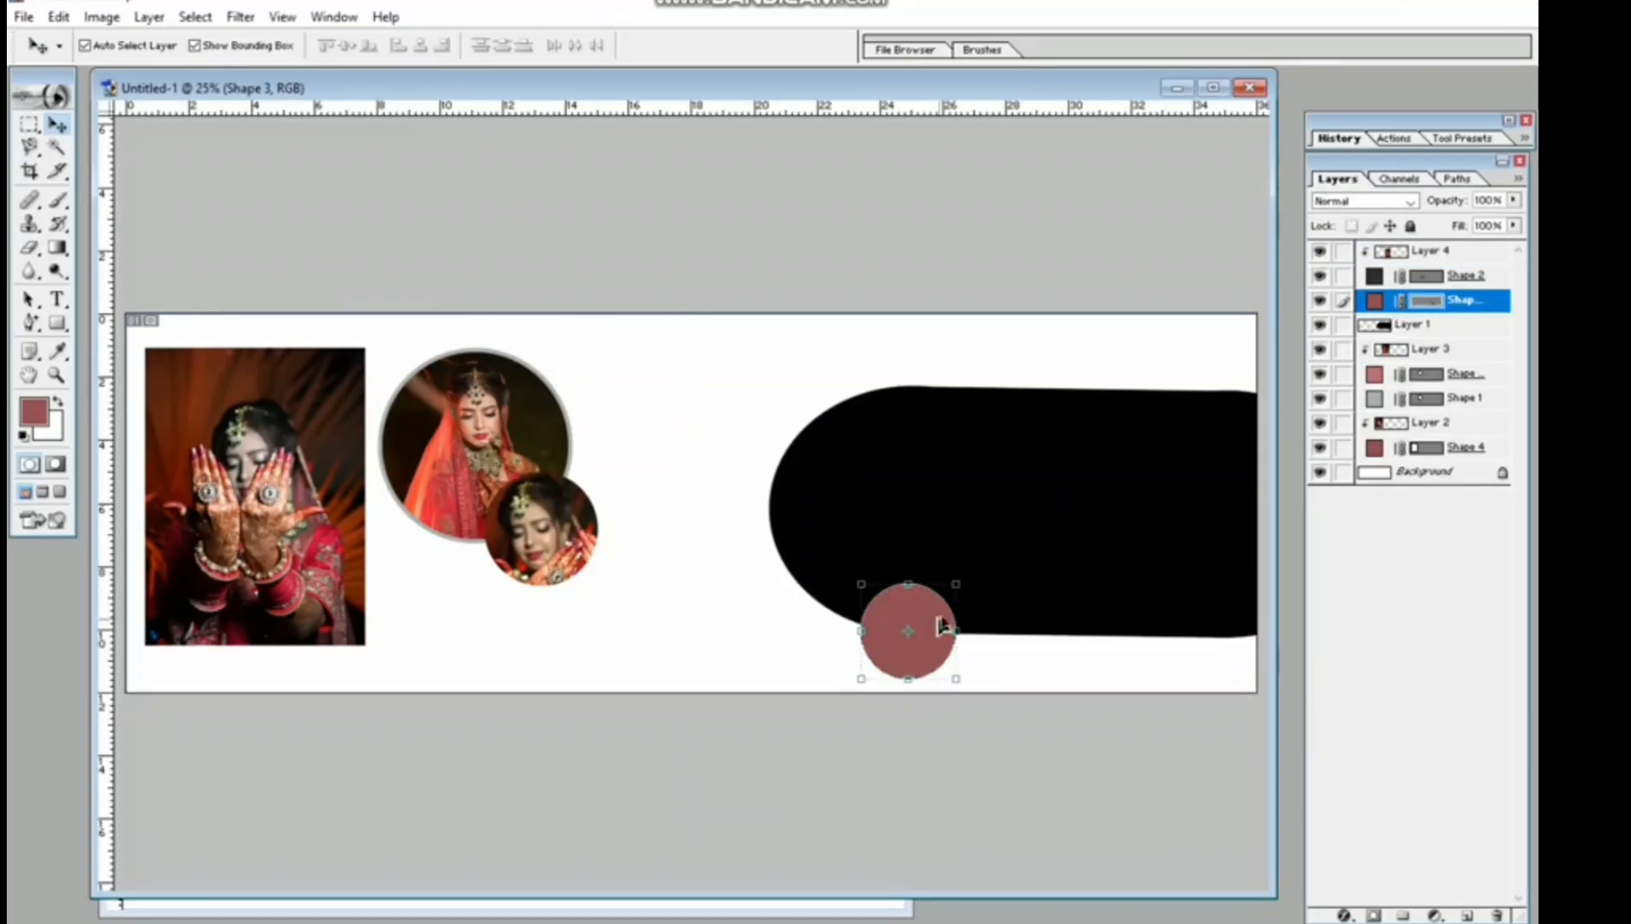
left_click(942, 919)
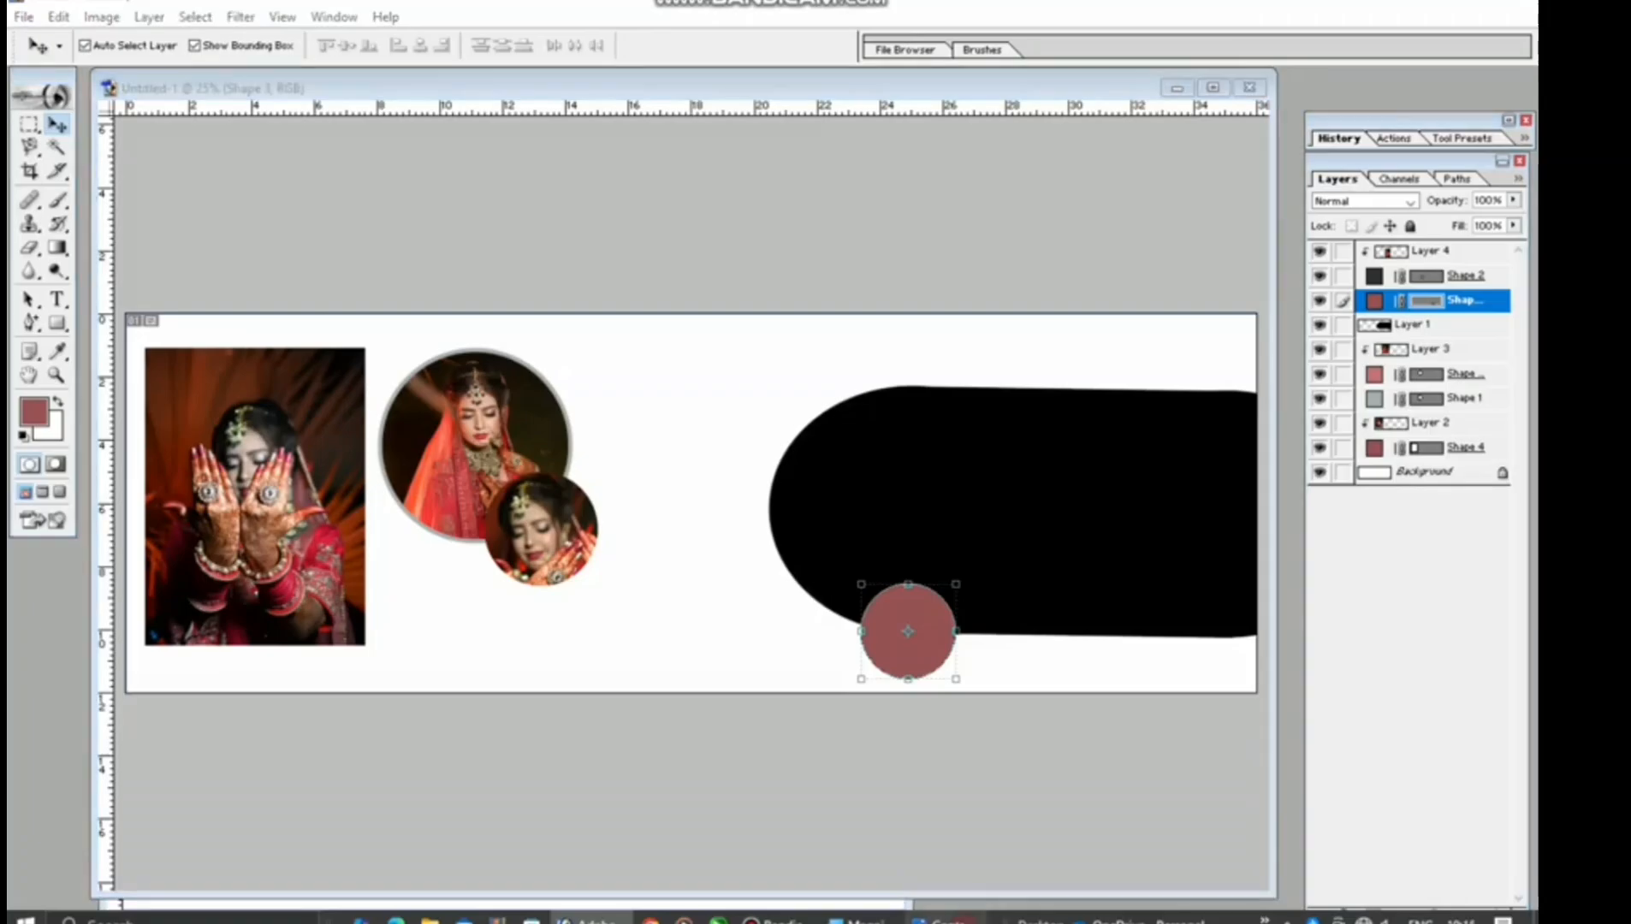
left_click(1364, 568)
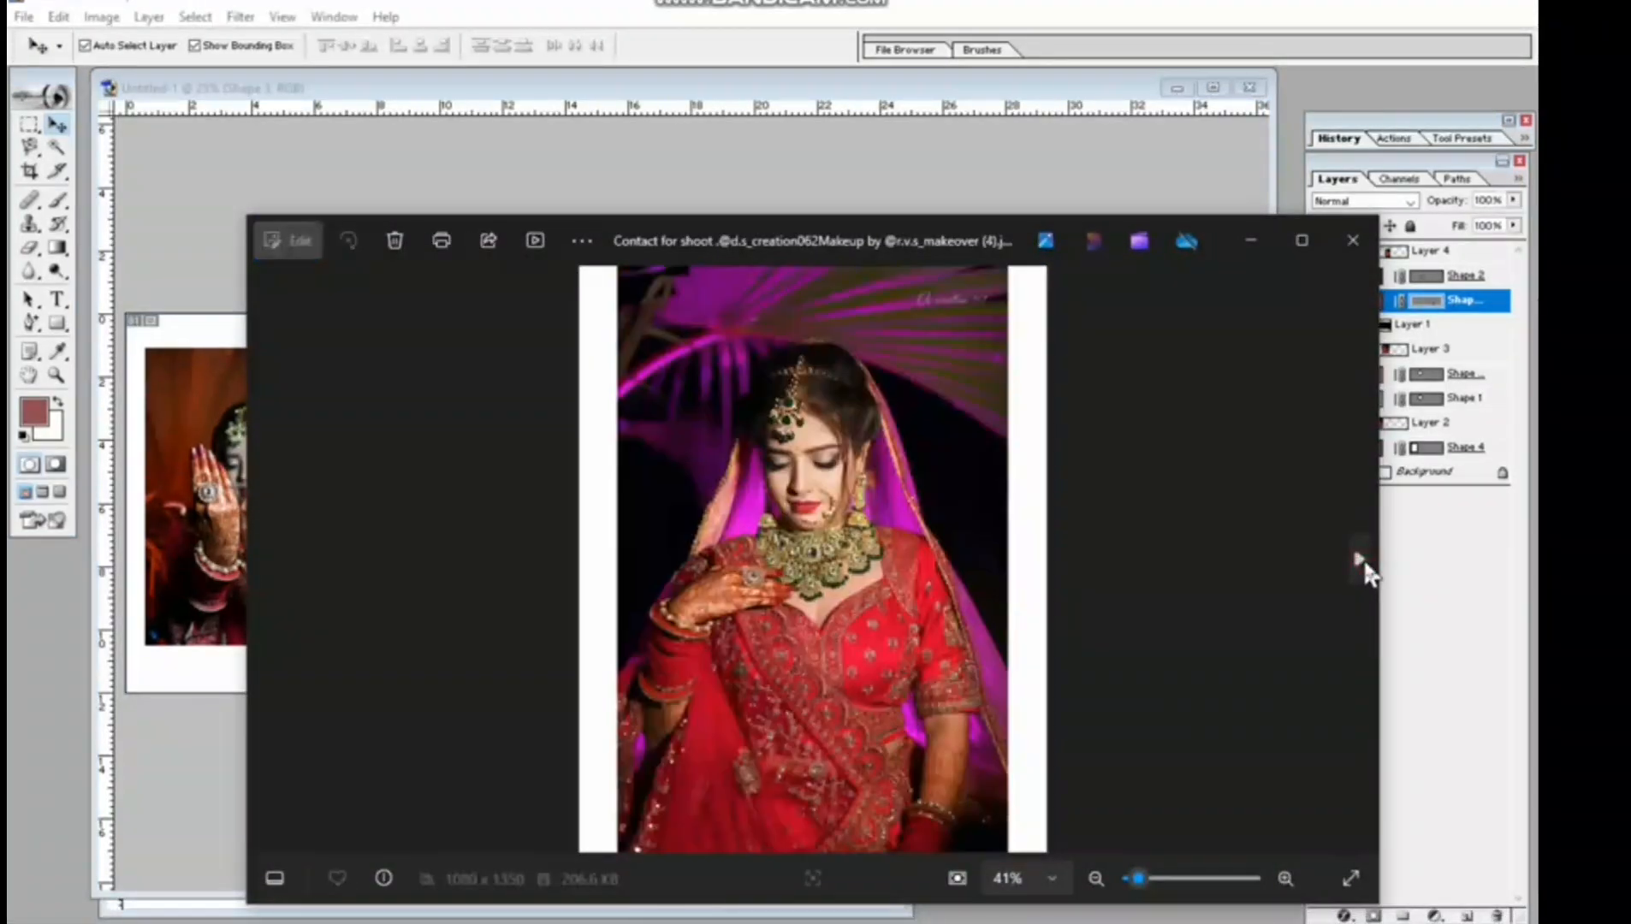
left_click(1365, 568)
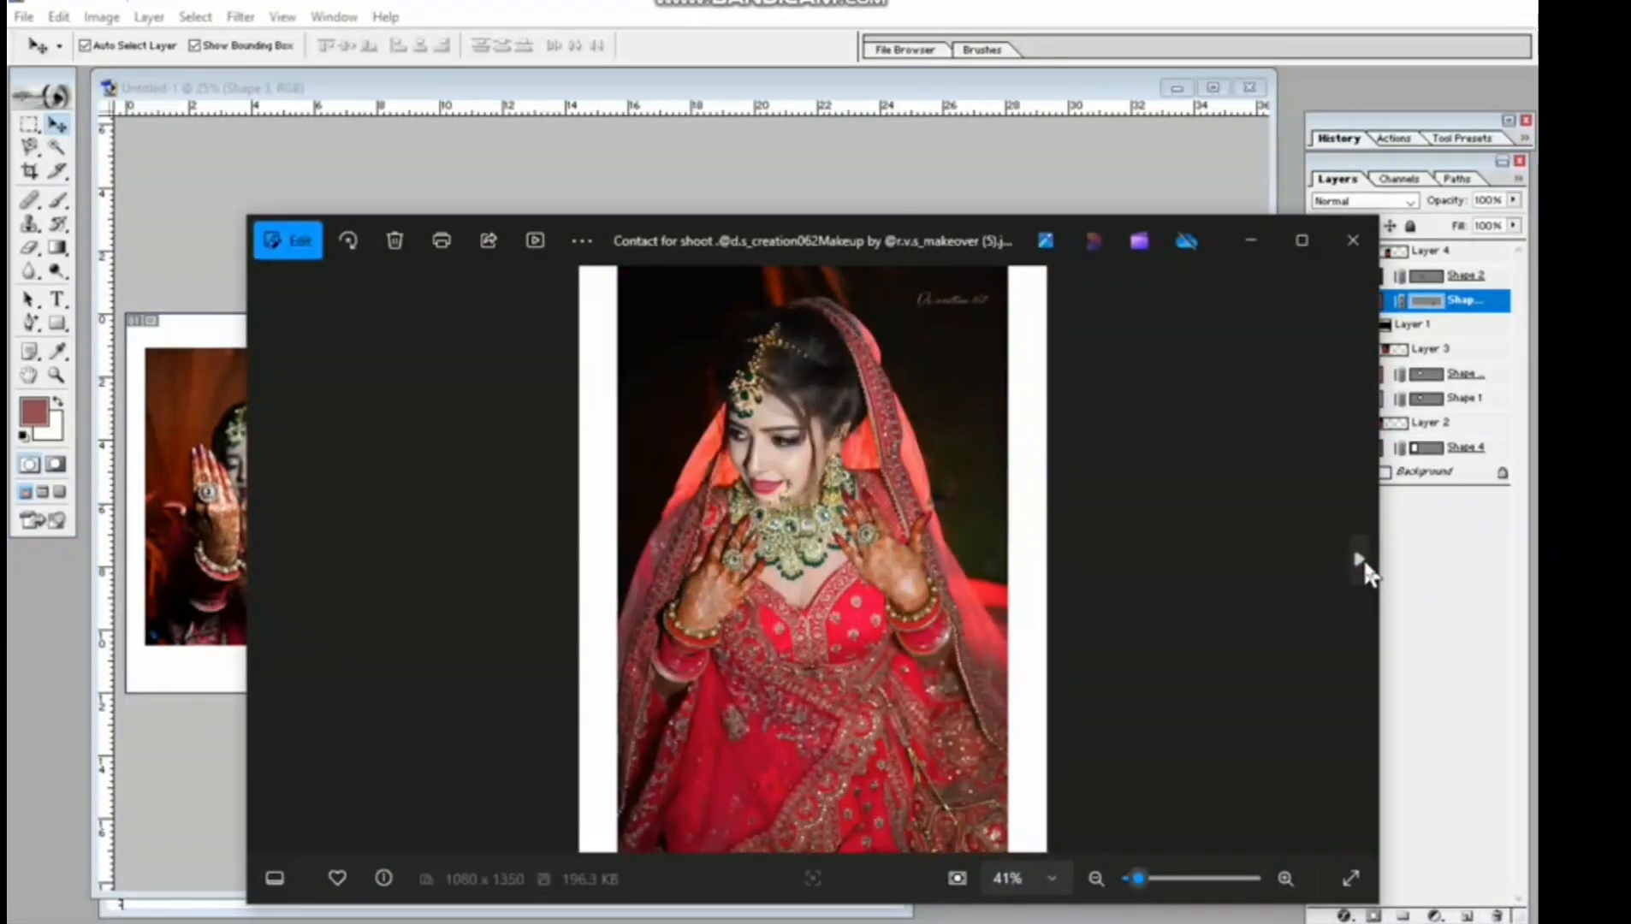
left_click(1364, 567)
left_click(1365, 568)
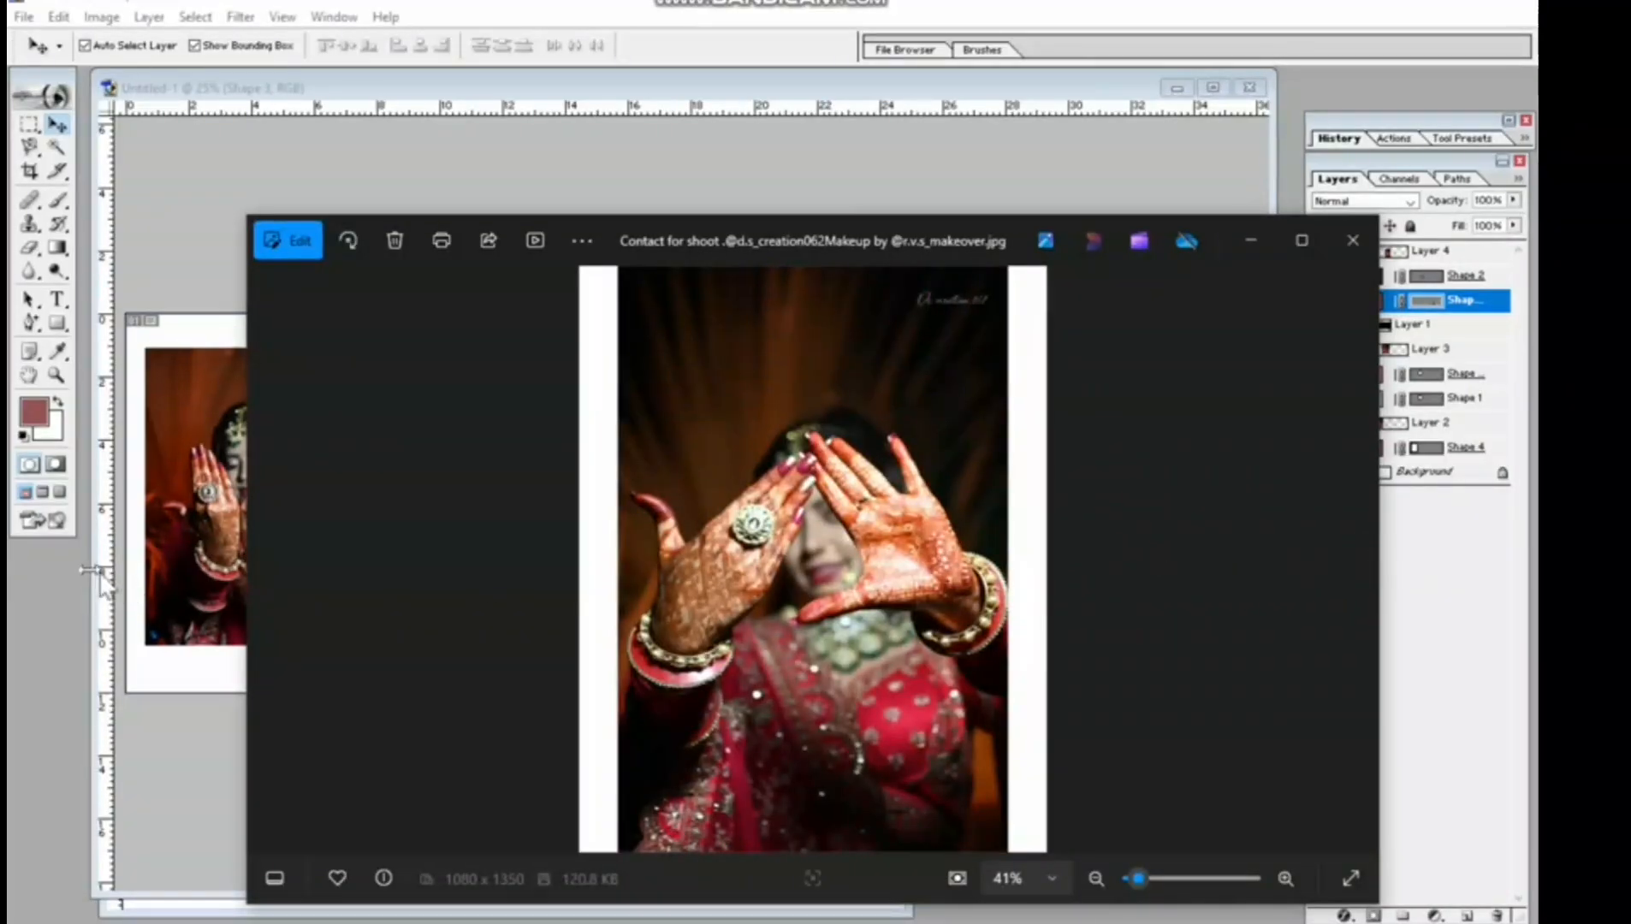
left_click(268, 561)
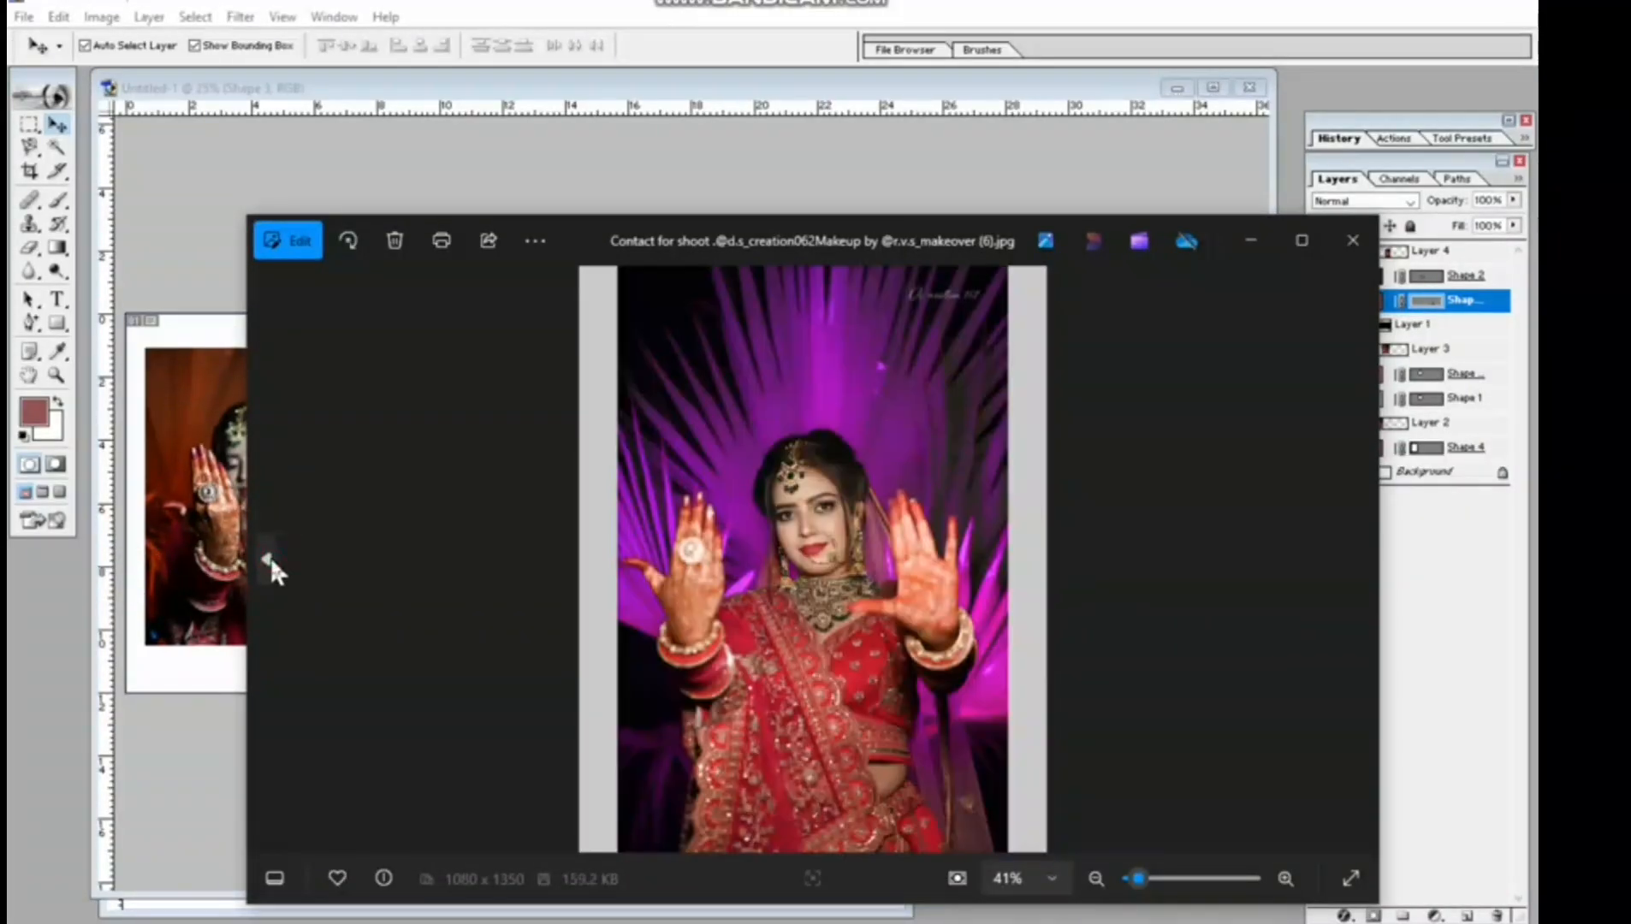
left_click(269, 557)
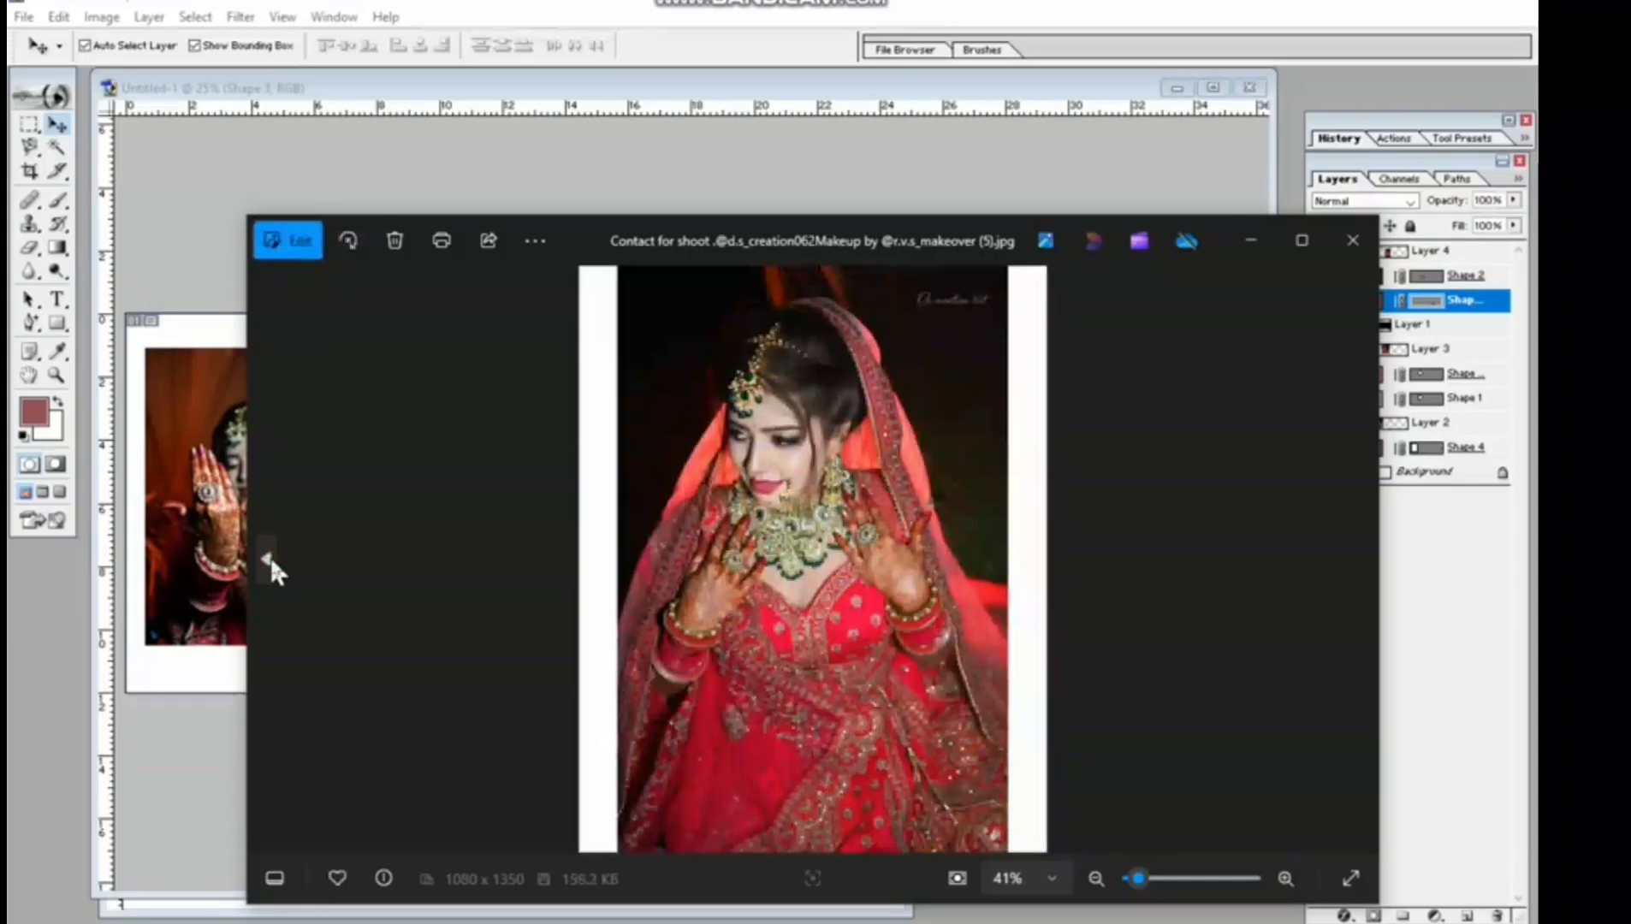
Copy the photo of the red-veiled bride touching her necklace and paste it above the small rose circle's layer.
right_click(951, 627)
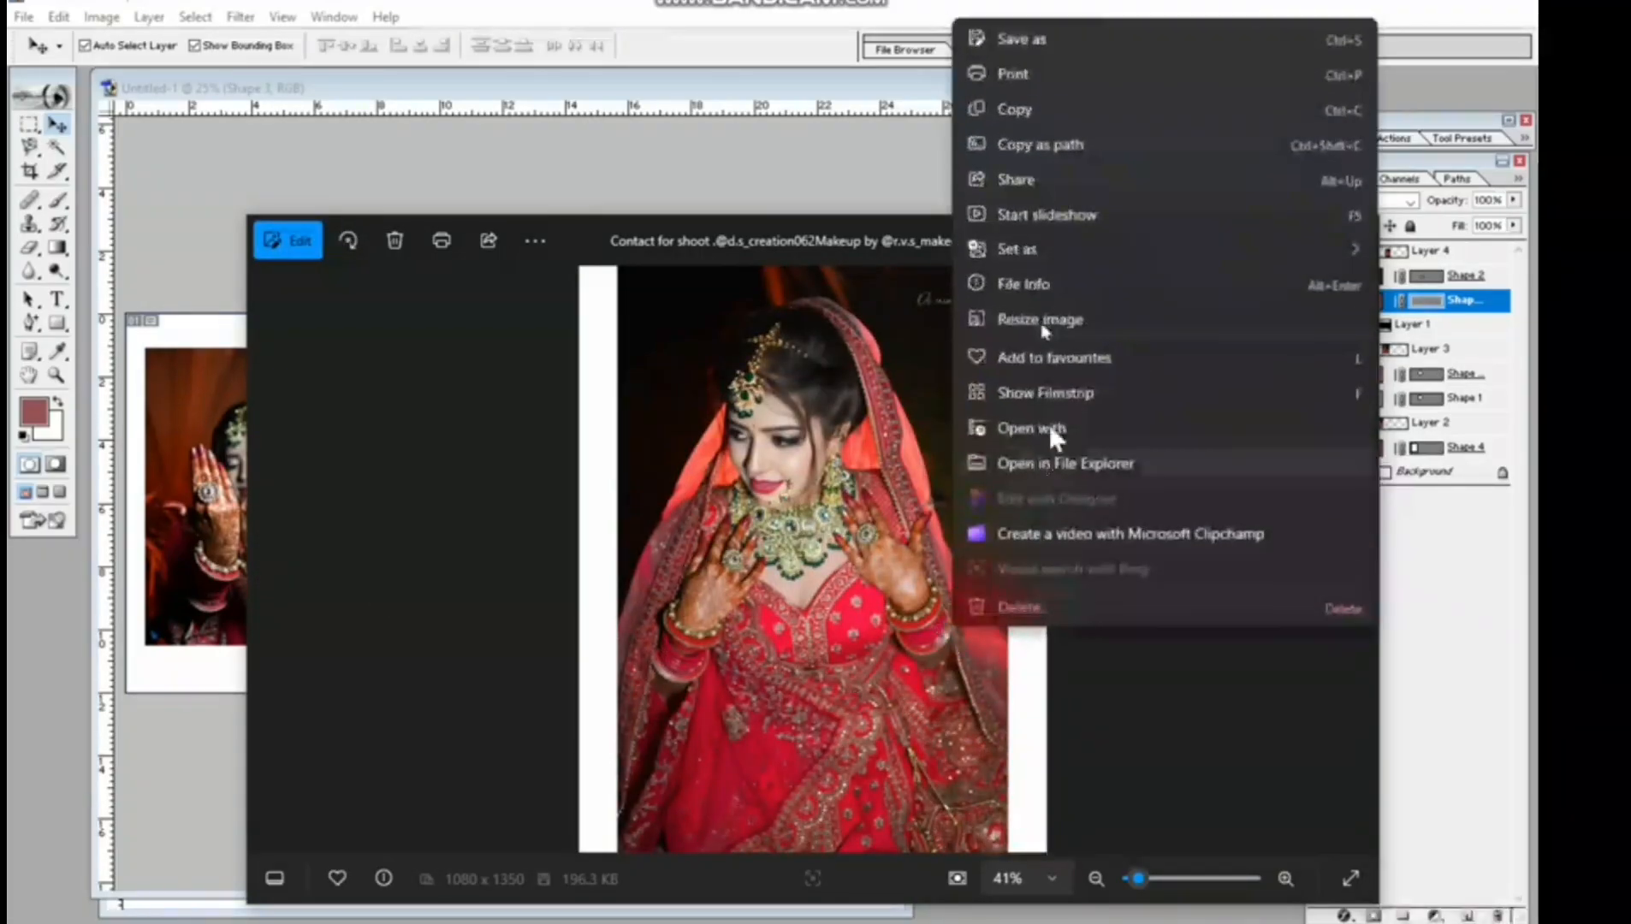
left_click(1002, 108)
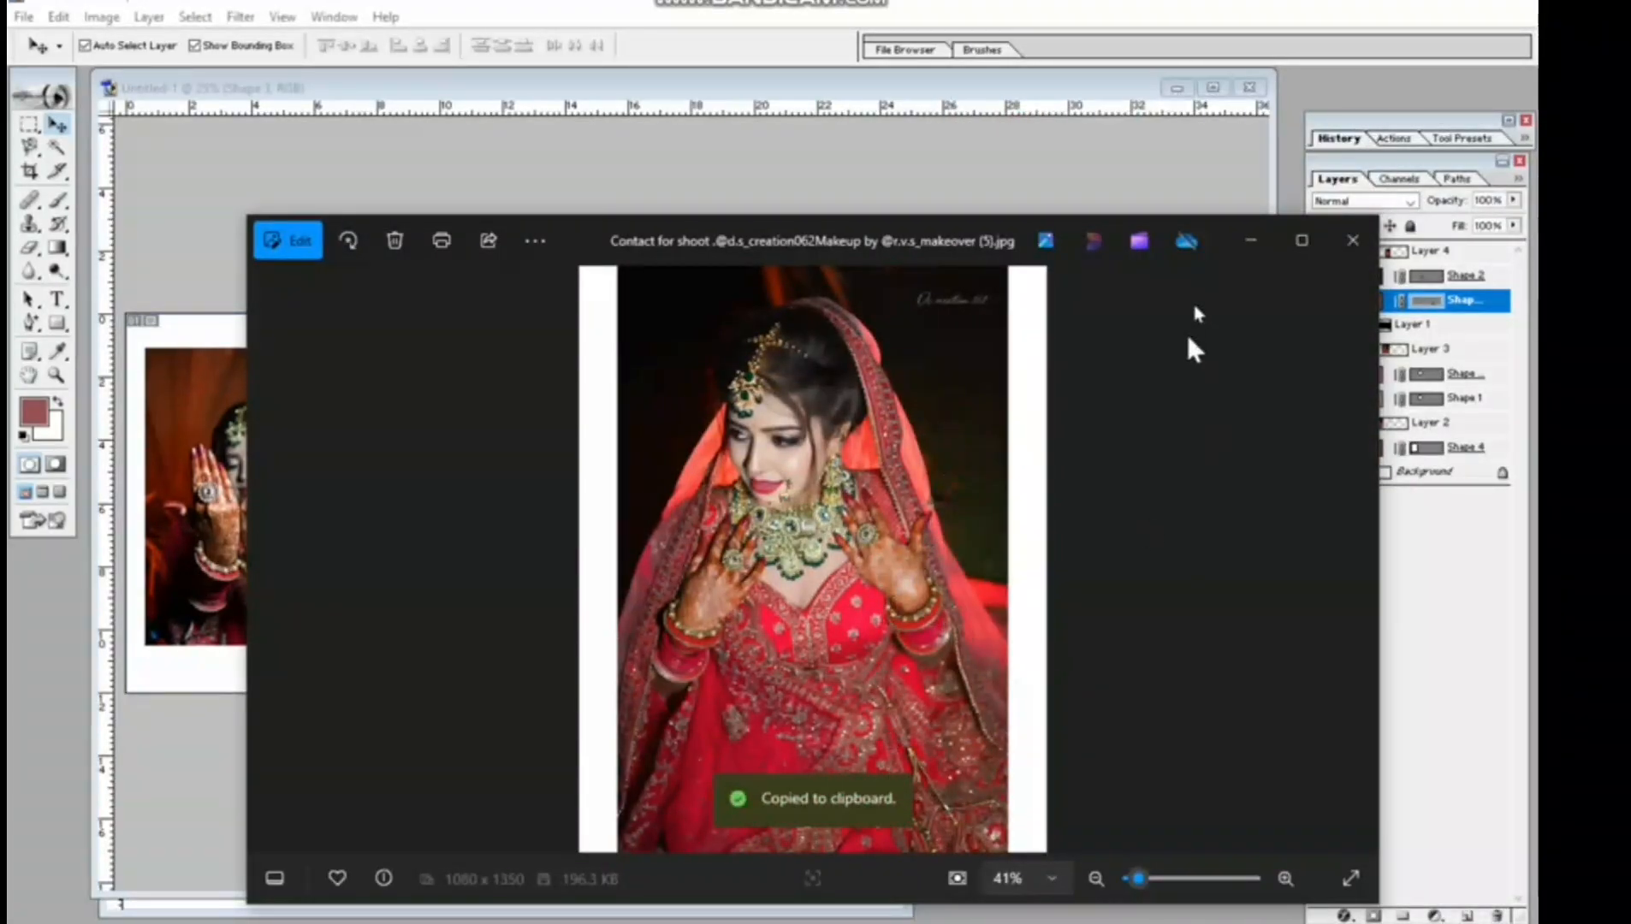
left_click(1251, 240)
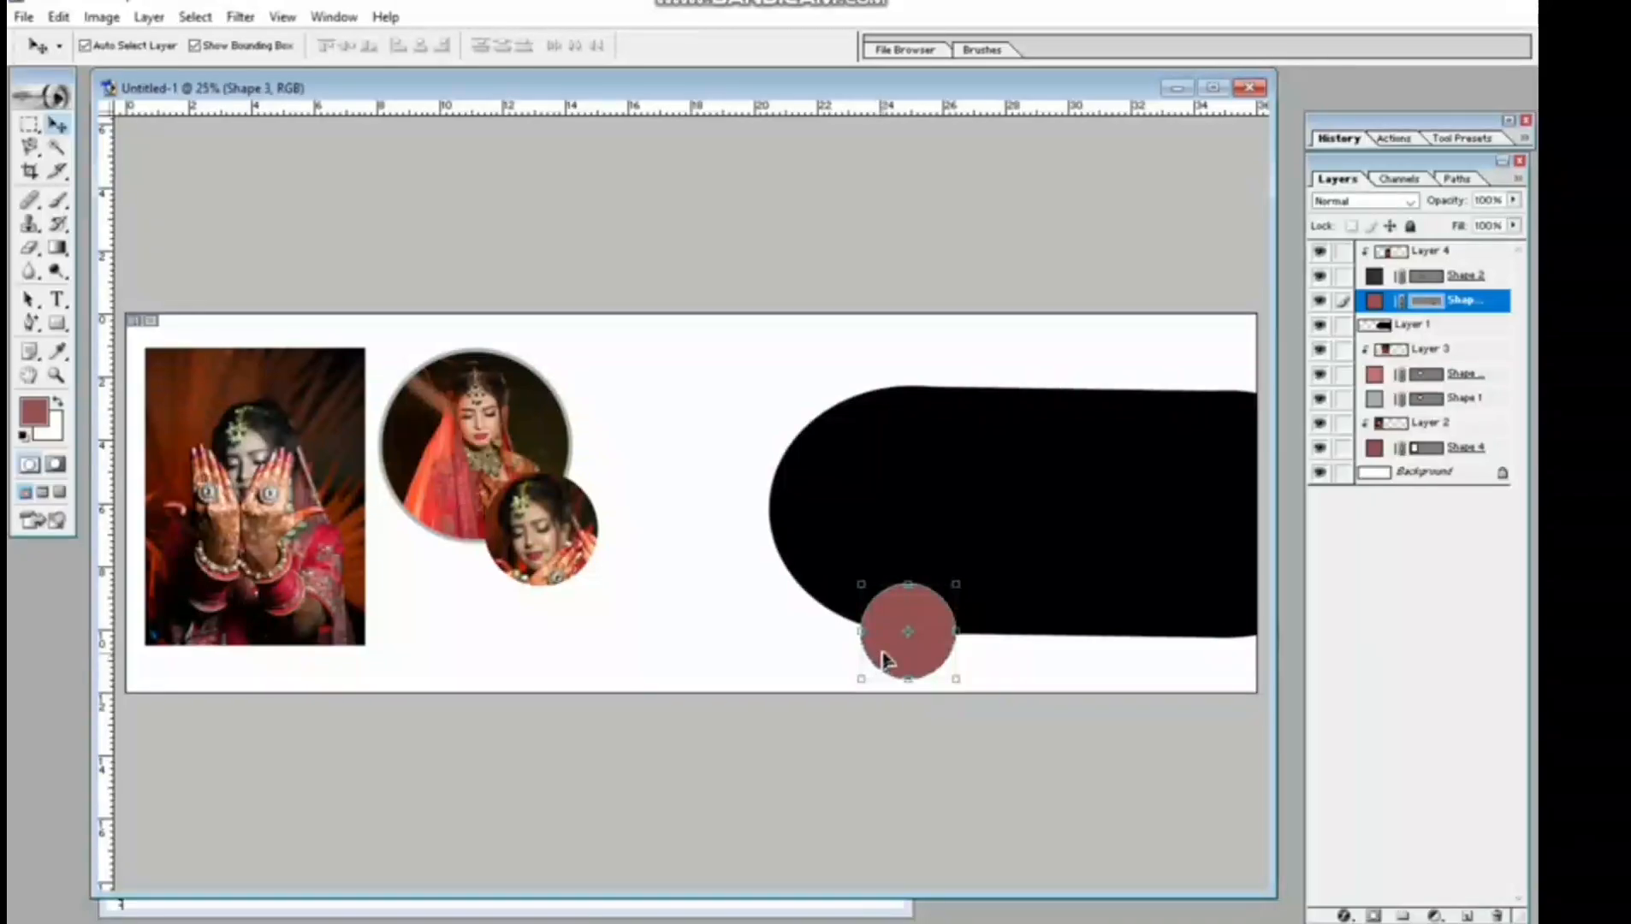
key("ctrl+v")
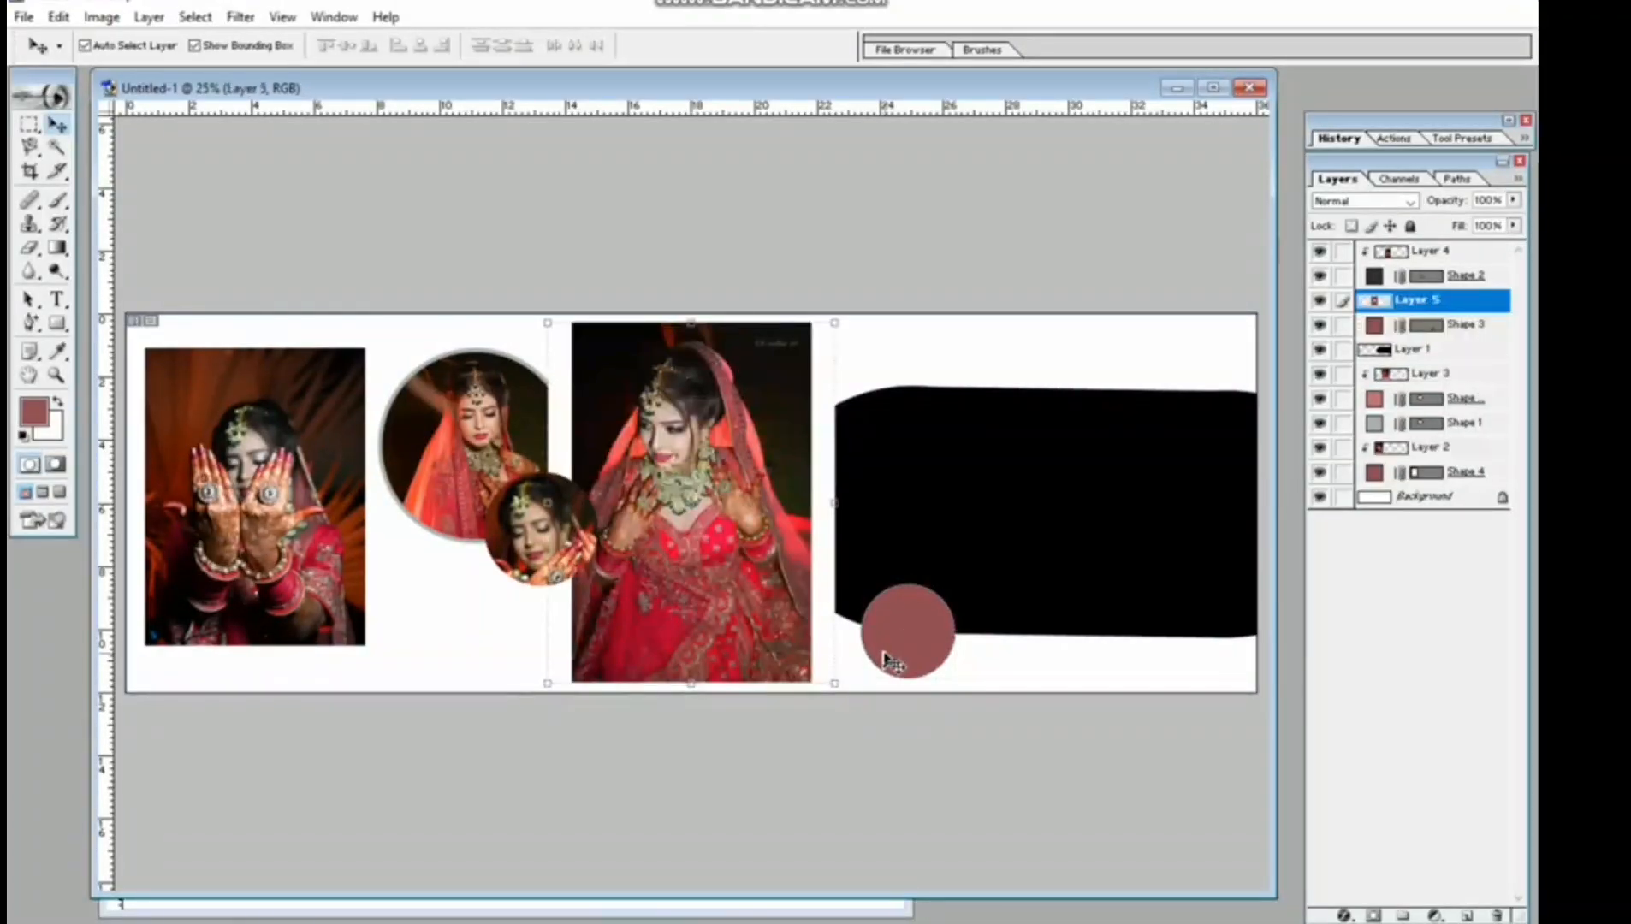
Clip the red-veiled bride photo to the small rose circle, scale it to about 55.3% and position her face inside the circle.
left_click_drag(650, 486, 847, 547)
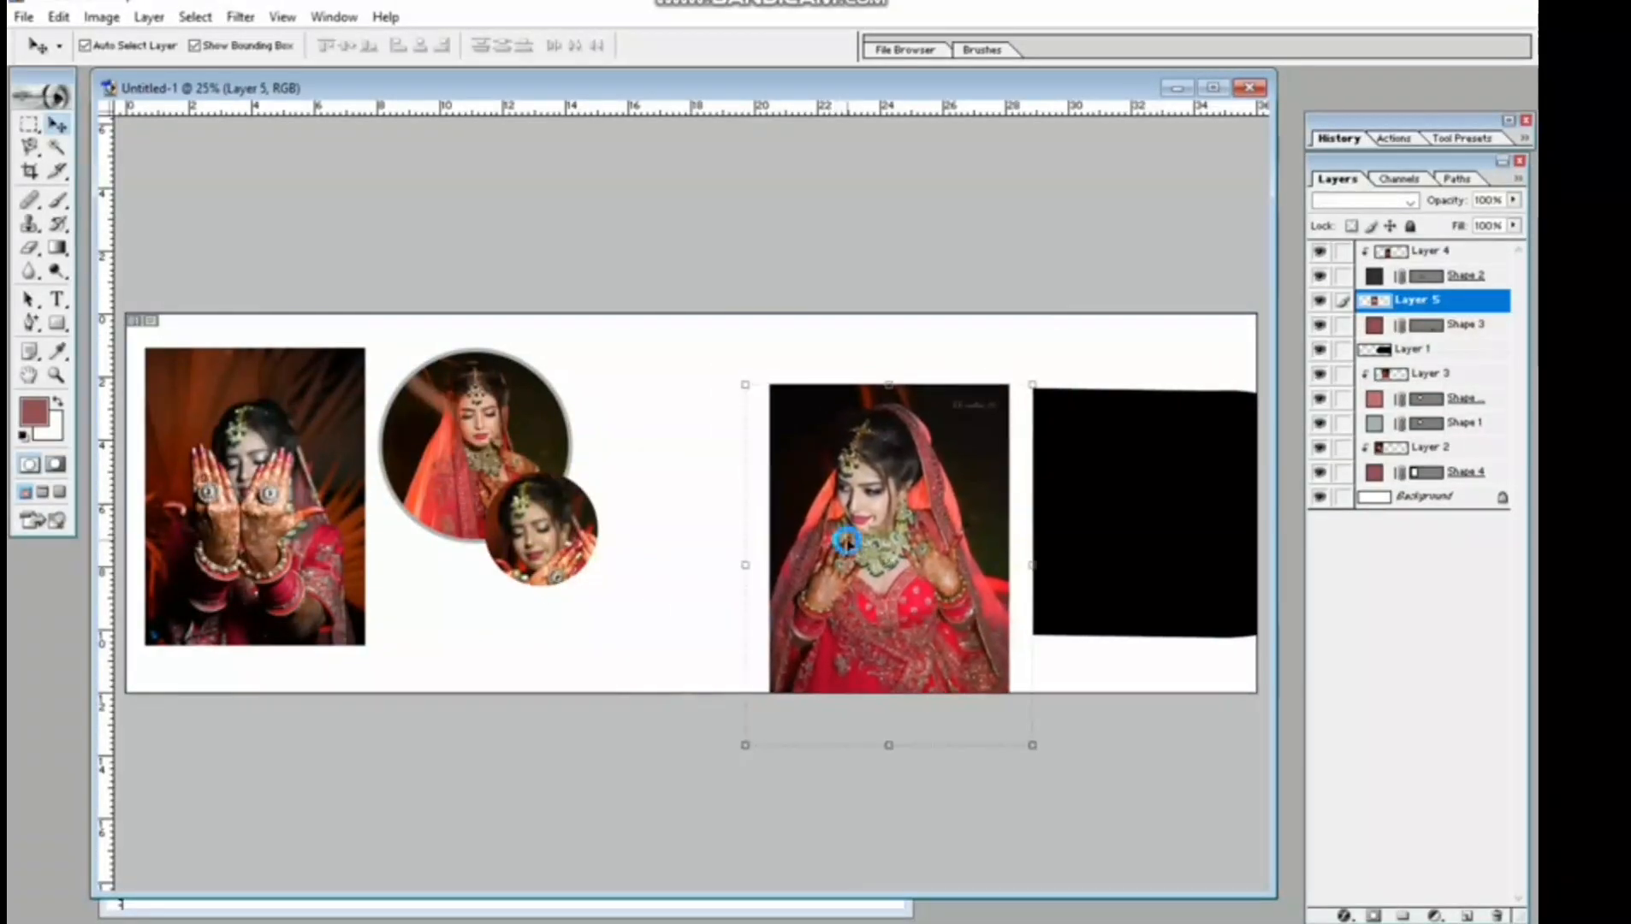
key("ctrl+g")
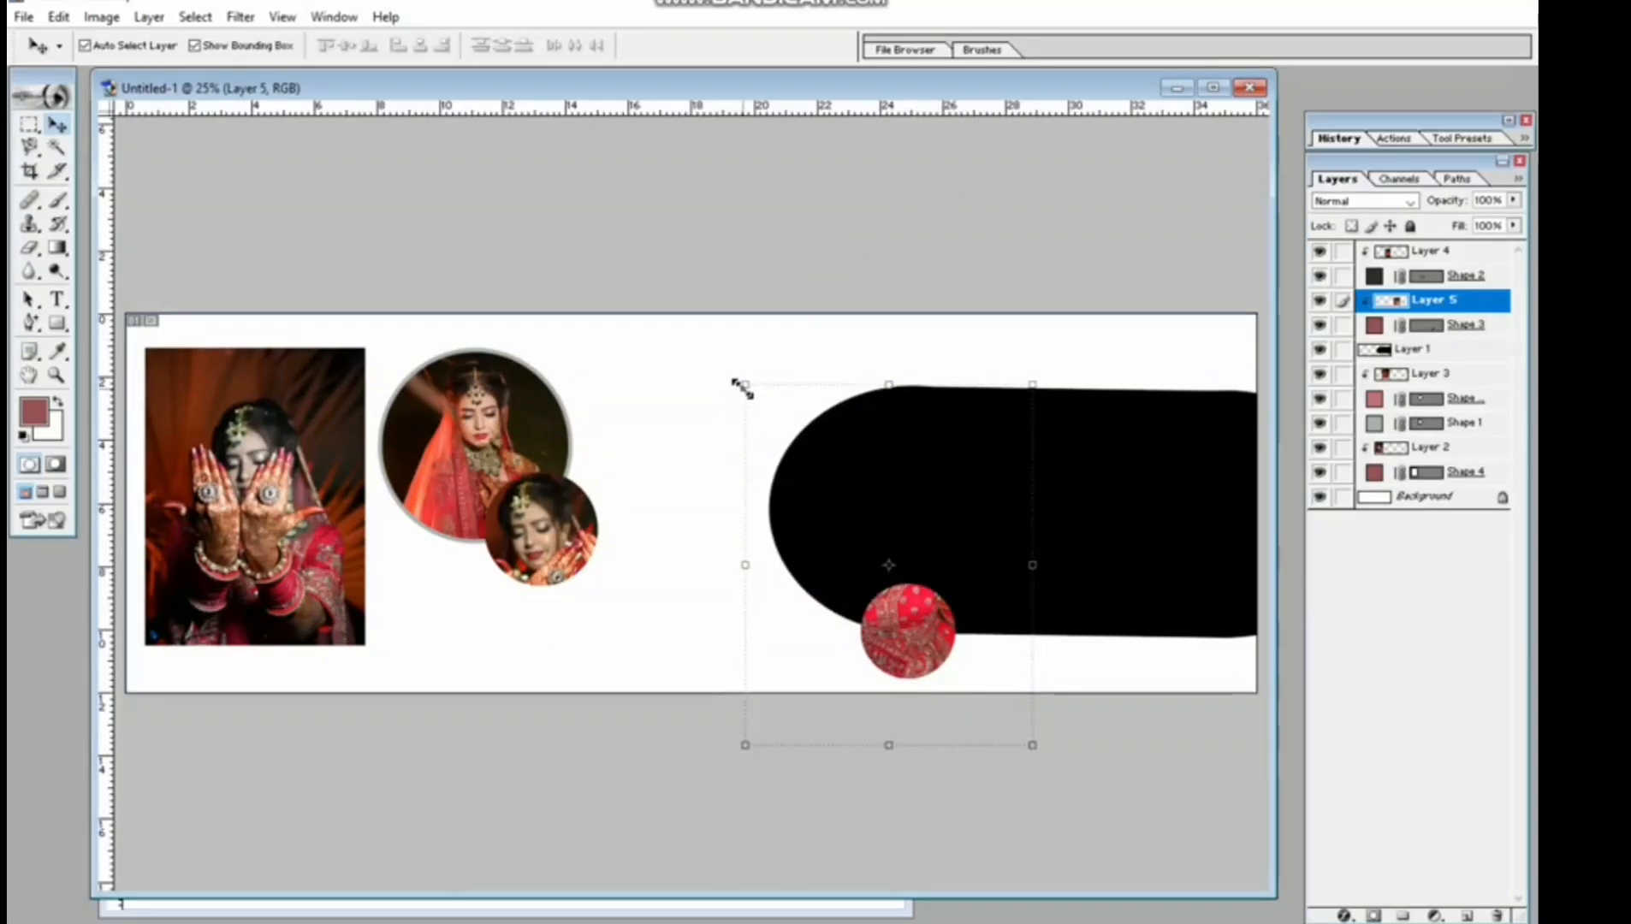
left_click_drag(743, 389, 859, 558)
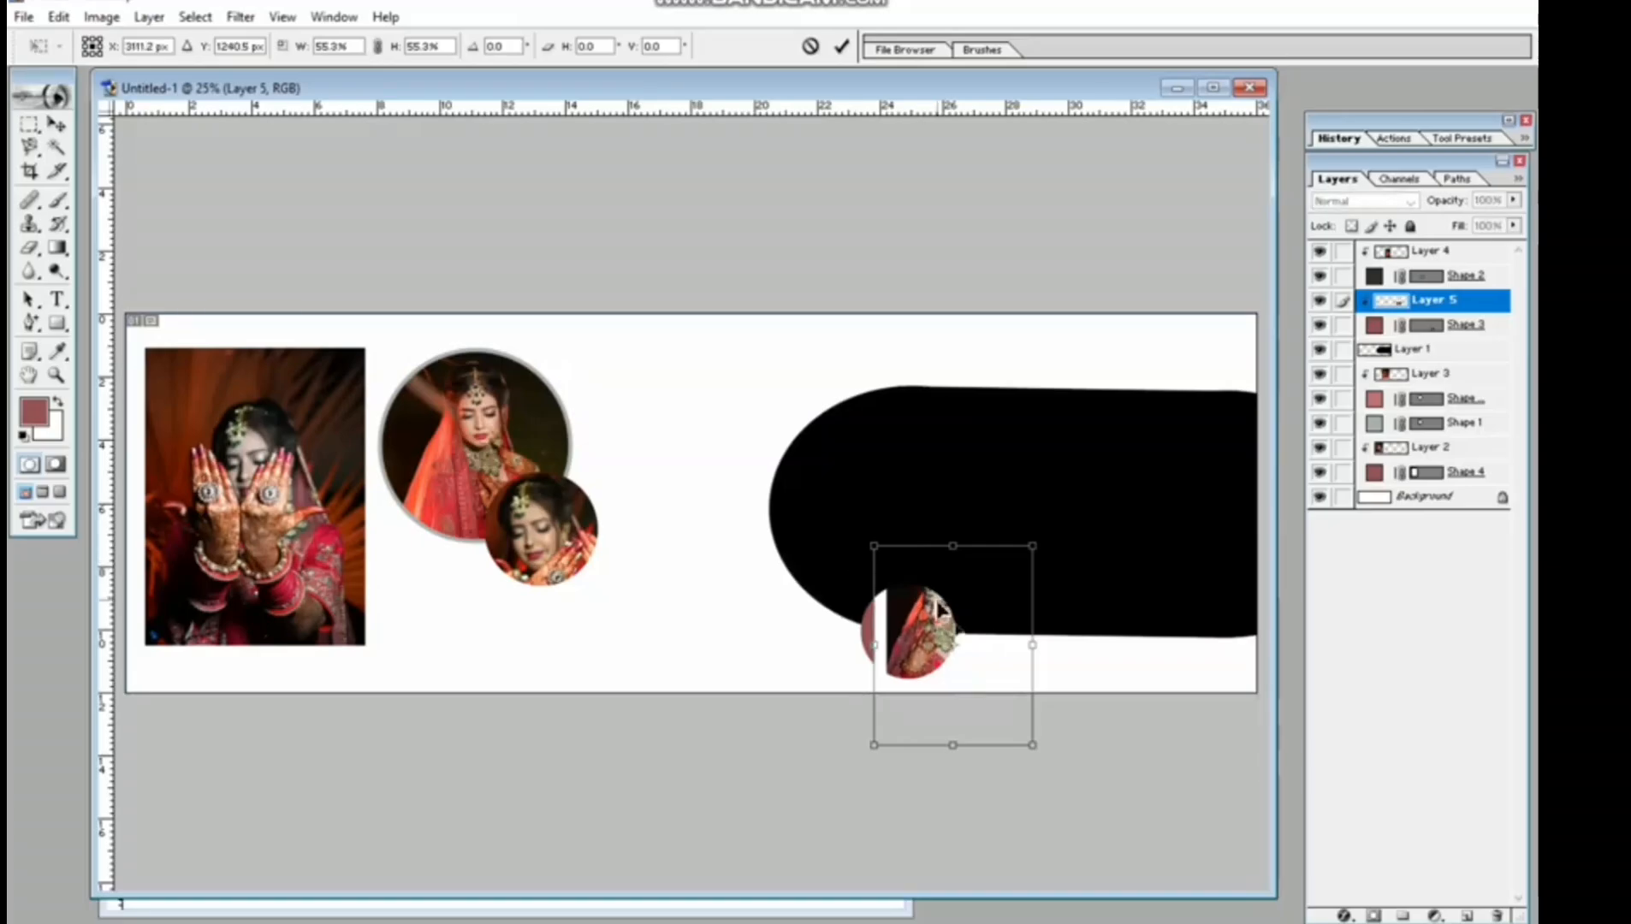
left_click_drag(972, 658, 958, 666)
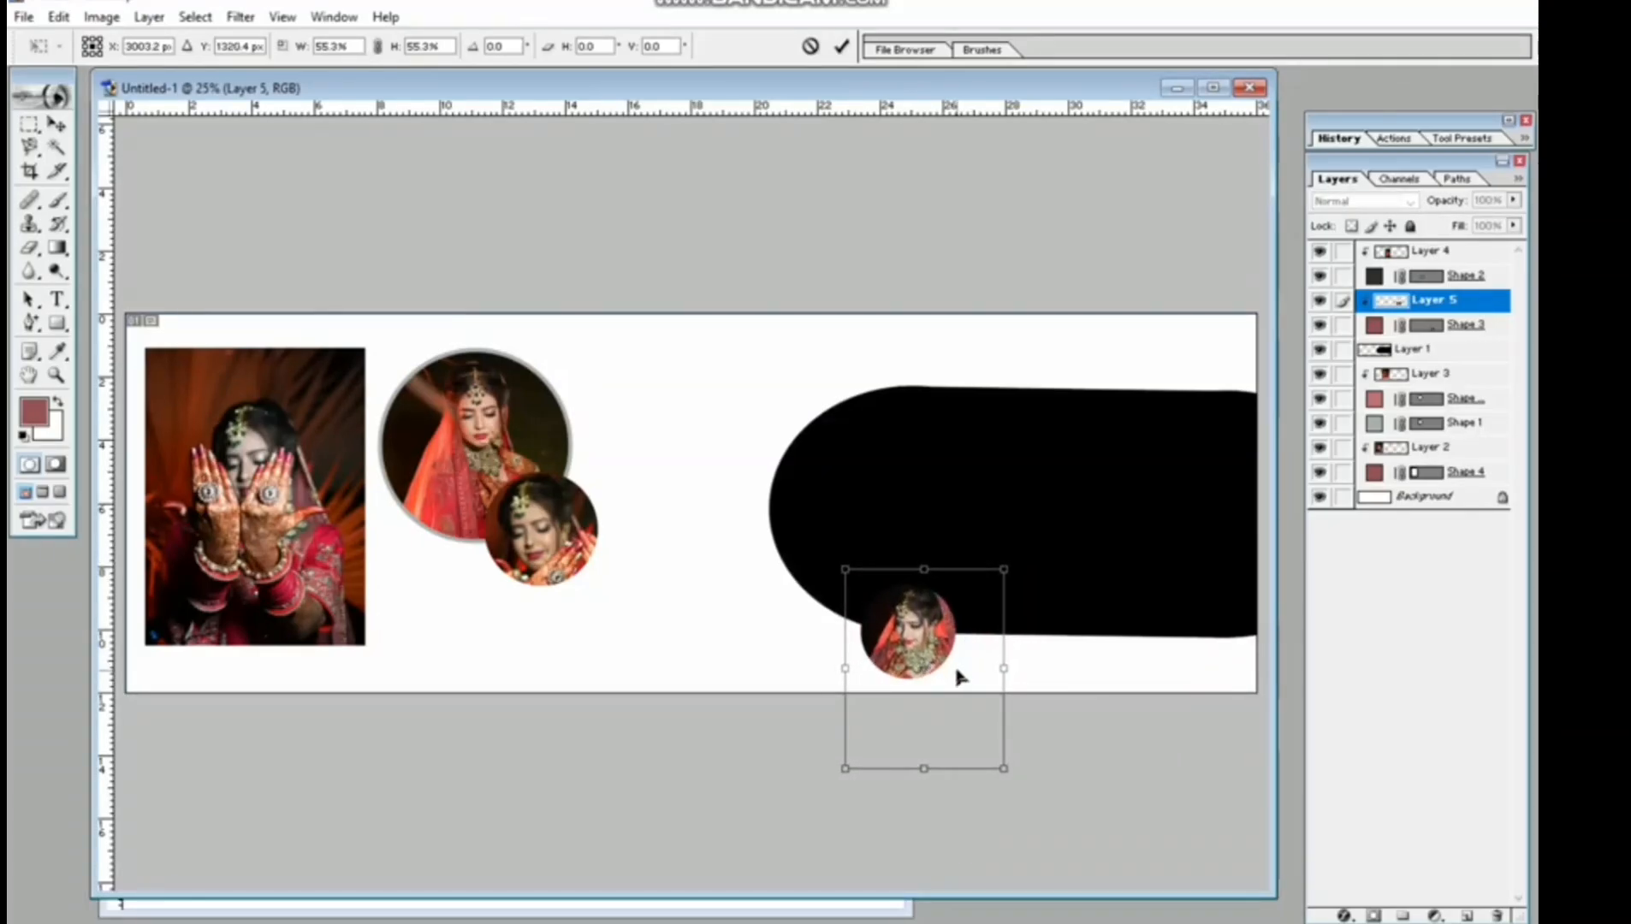
key("Return")
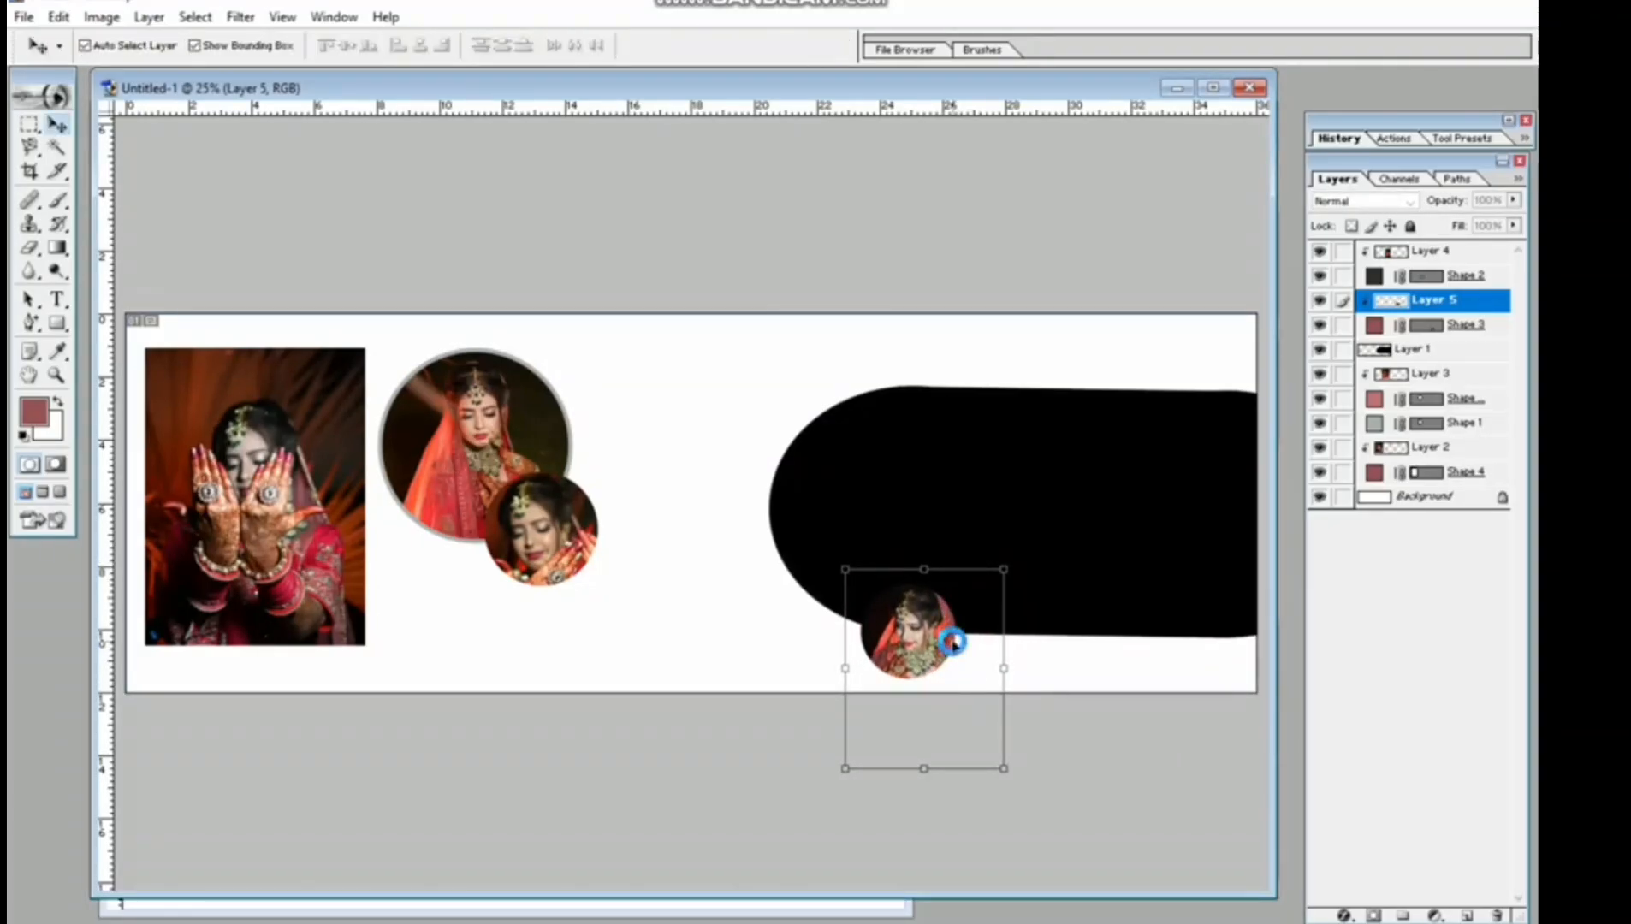
Select the black pill's layer, copy the viewer photo of the bride covering her face with hennaed hands, and paste it above the pill.
left_click(1128, 500)
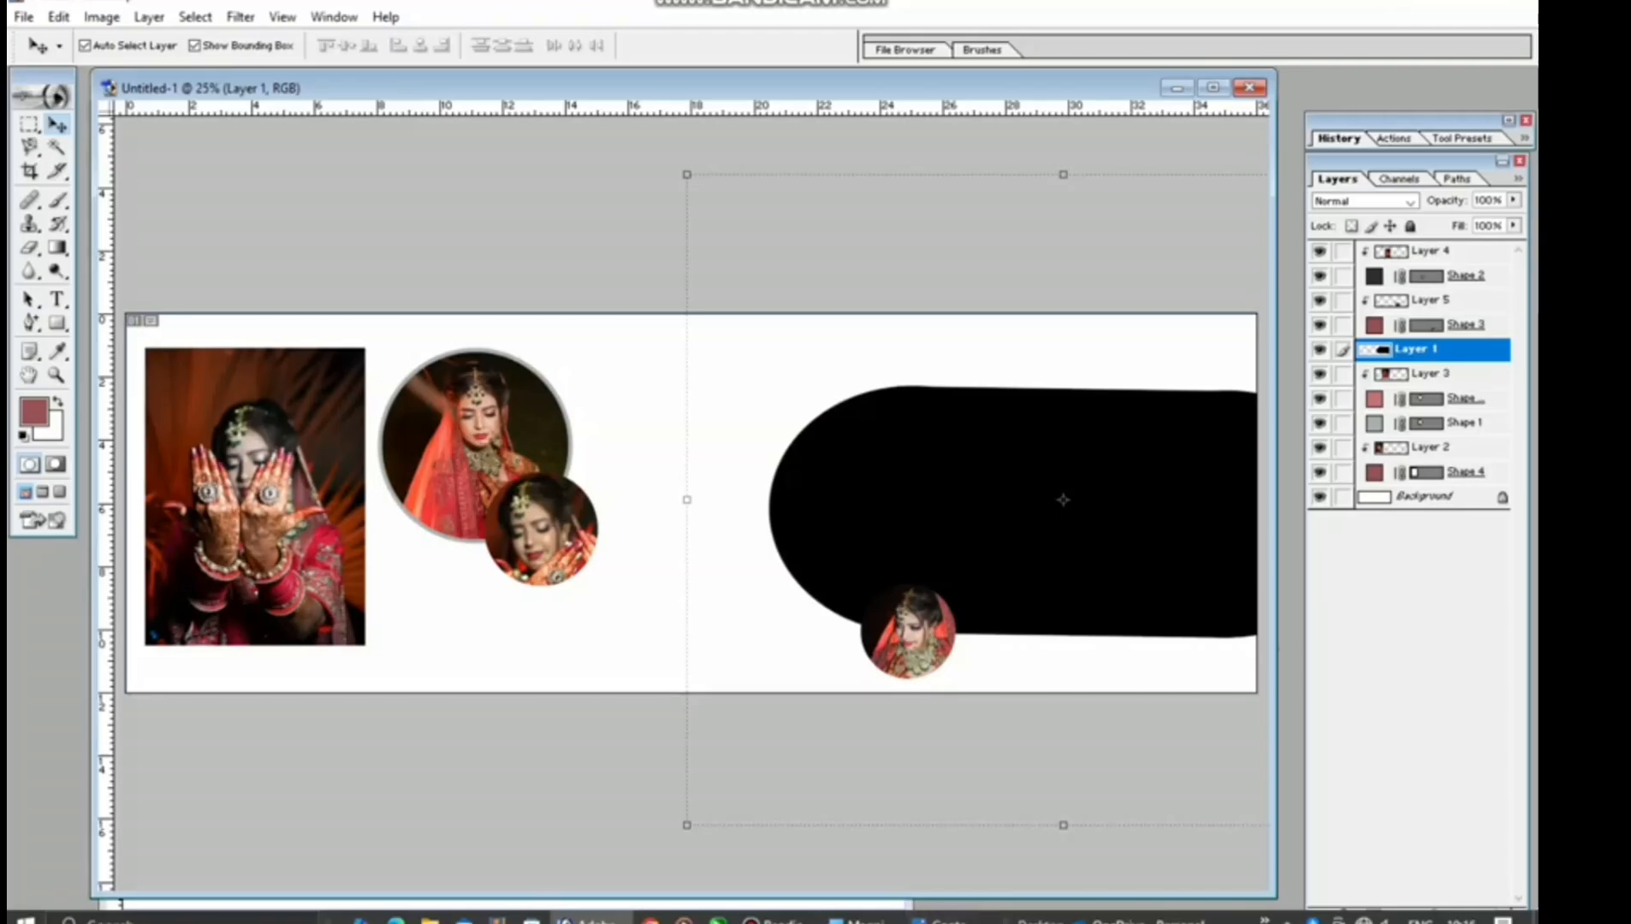
left_click(944, 920)
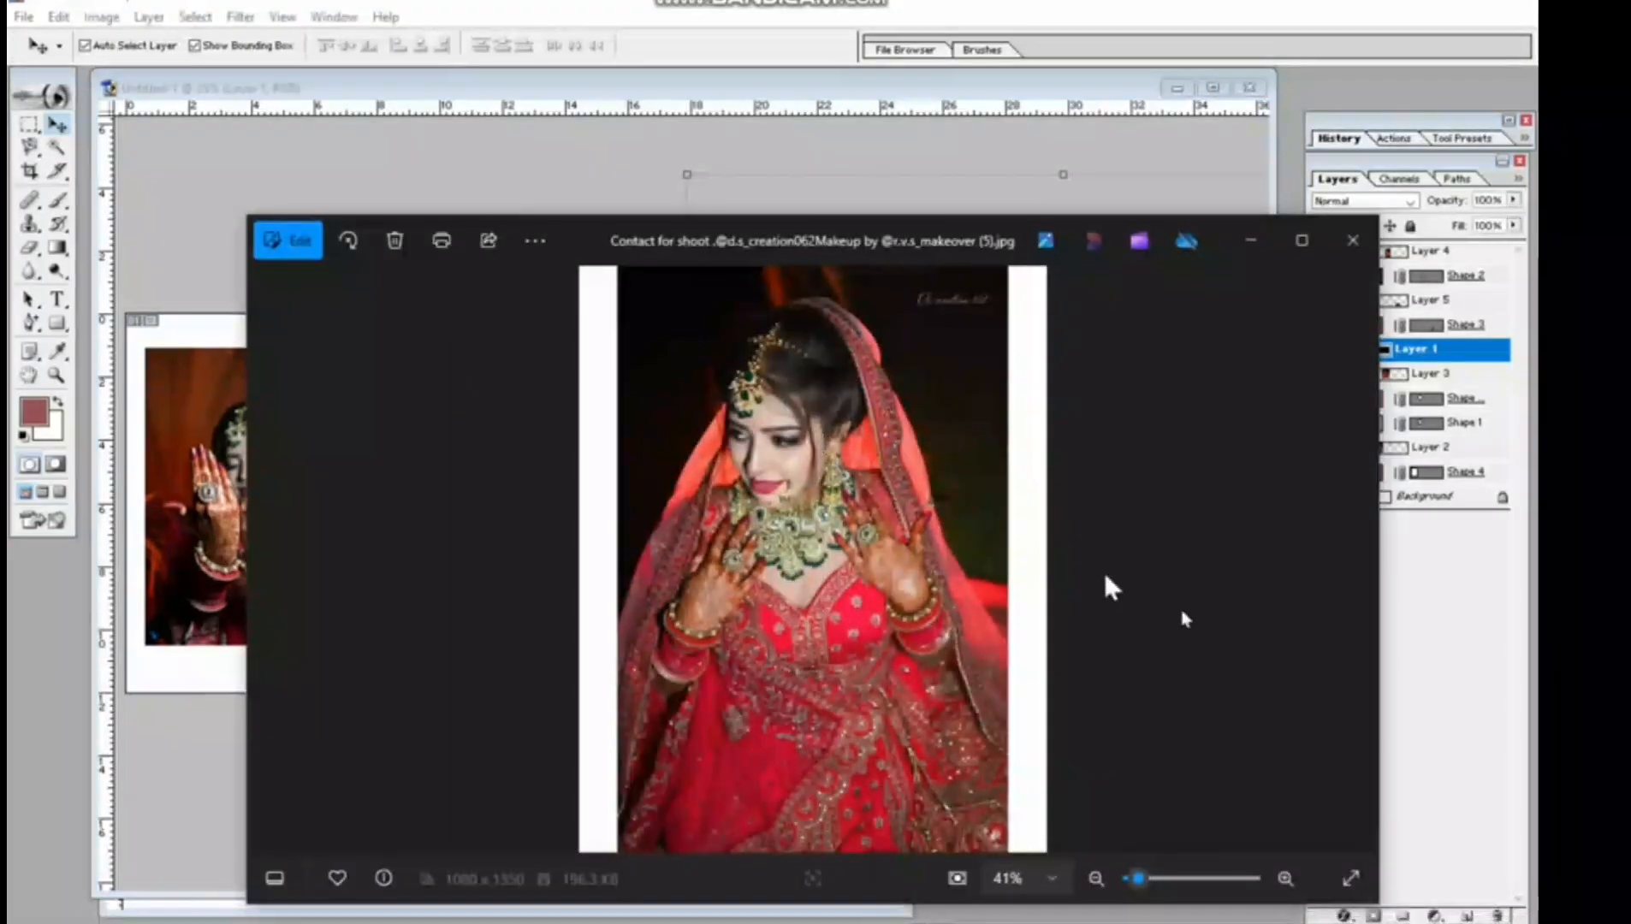
left_click(1366, 571)
left_click(1366, 571)
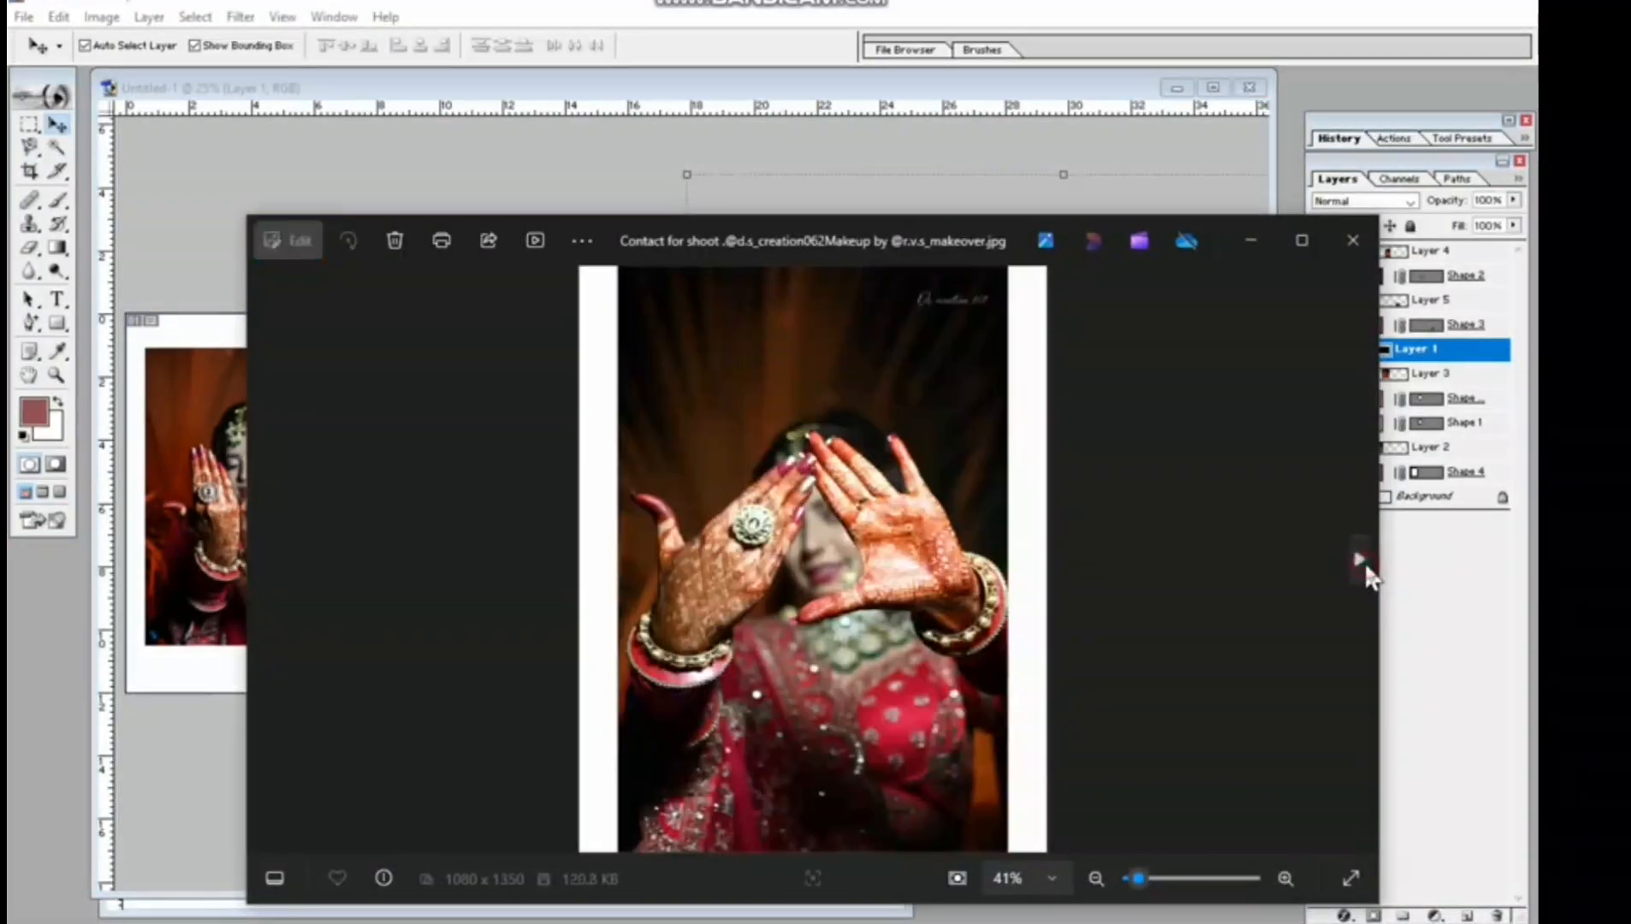
left_click(1366, 572)
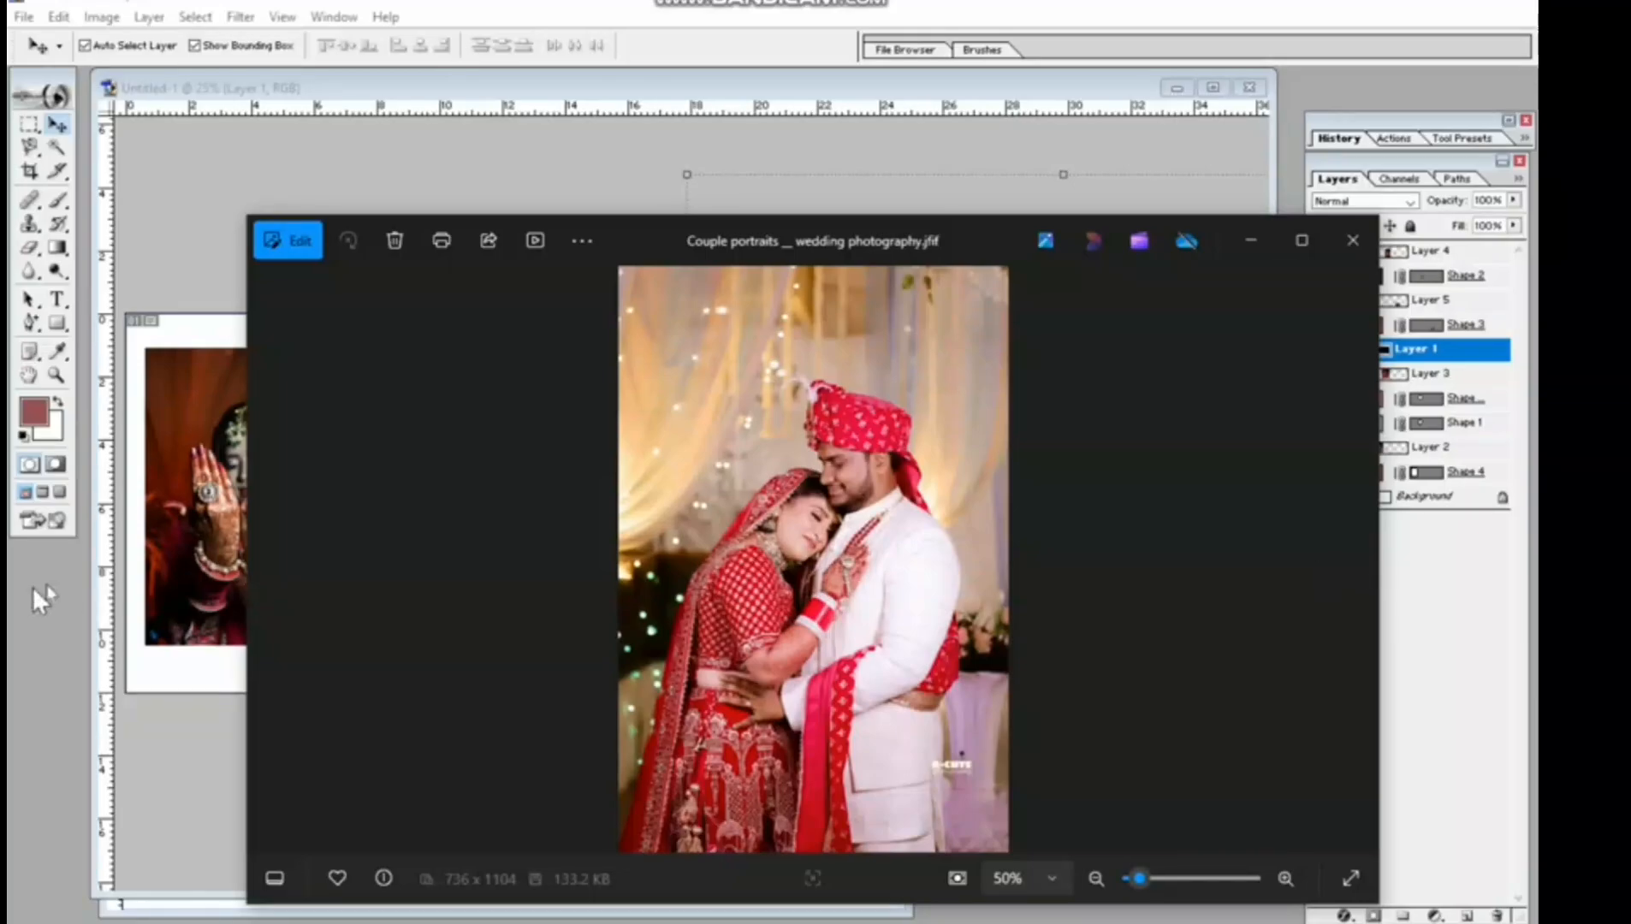
left_click(270, 548)
left_click(268, 565)
right_click(885, 529)
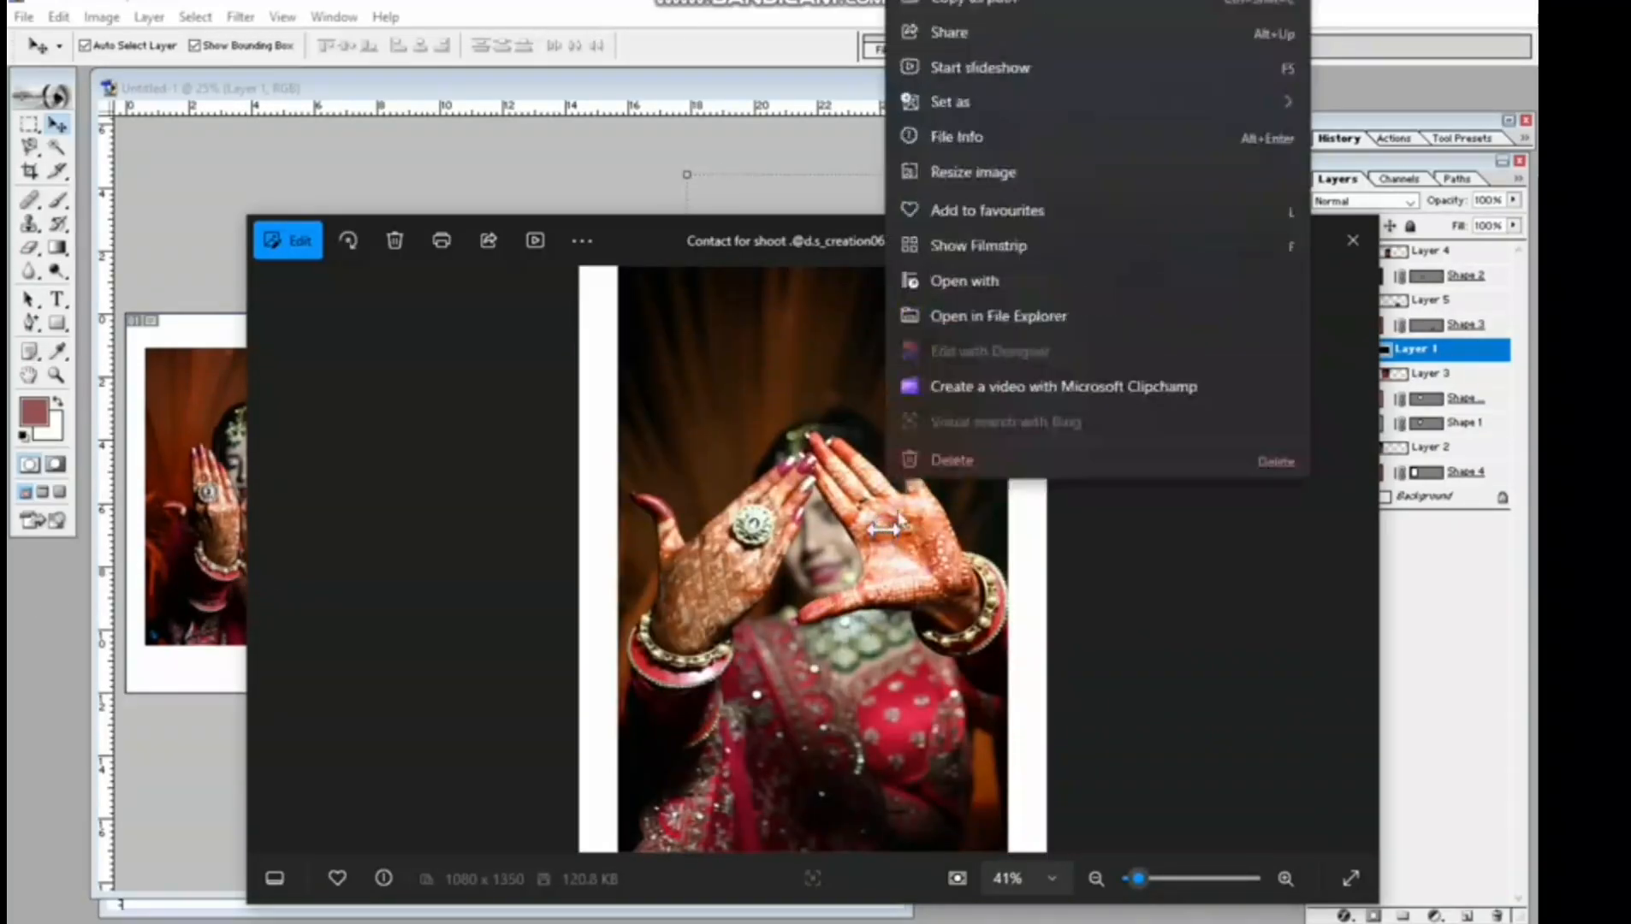
left_click(960, 75)
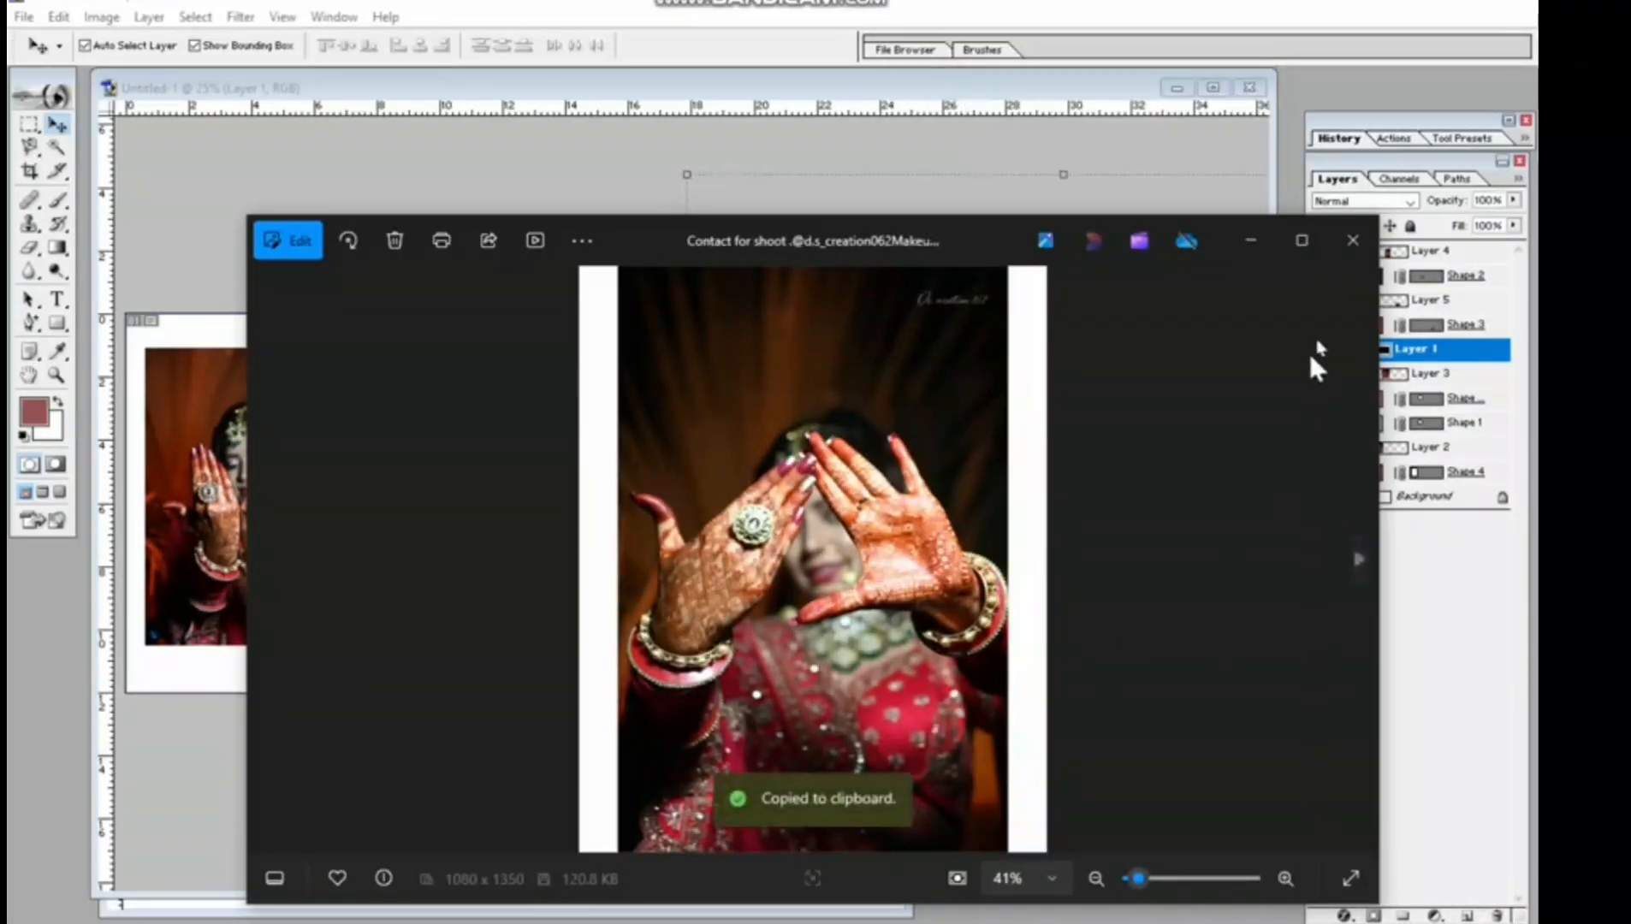
left_click(1250, 243)
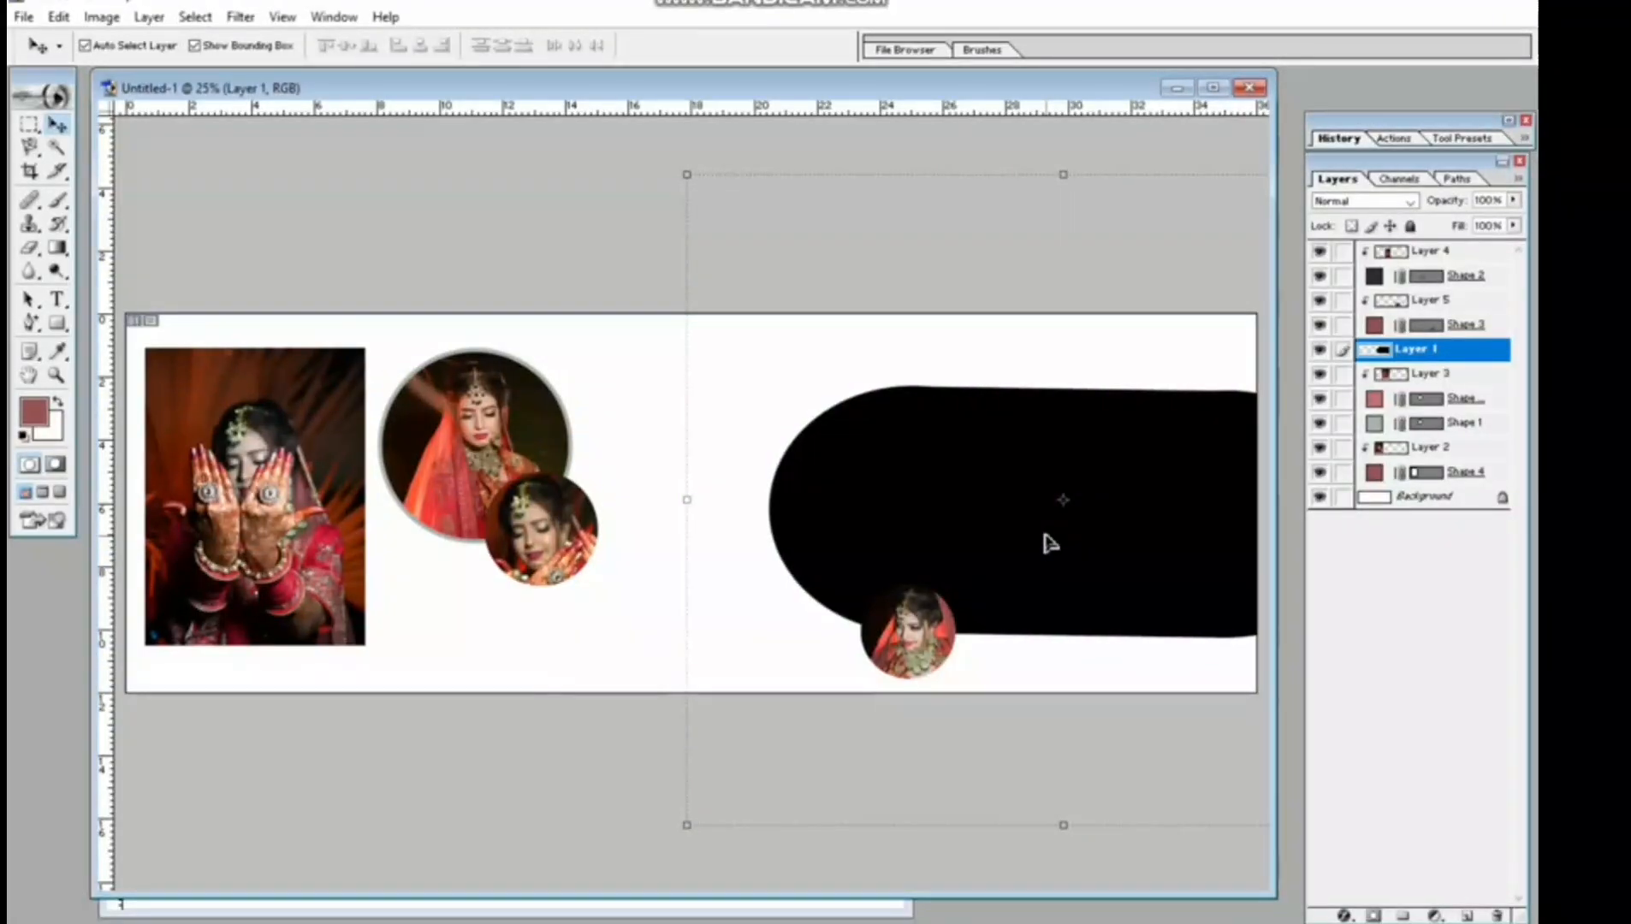
key("ctrl+v")
Move the hennaed-hands photo over the black pill, clip it to the pill's layer, and shift it toward the pill's middle.
left_click_drag(719, 470, 1009, 482)
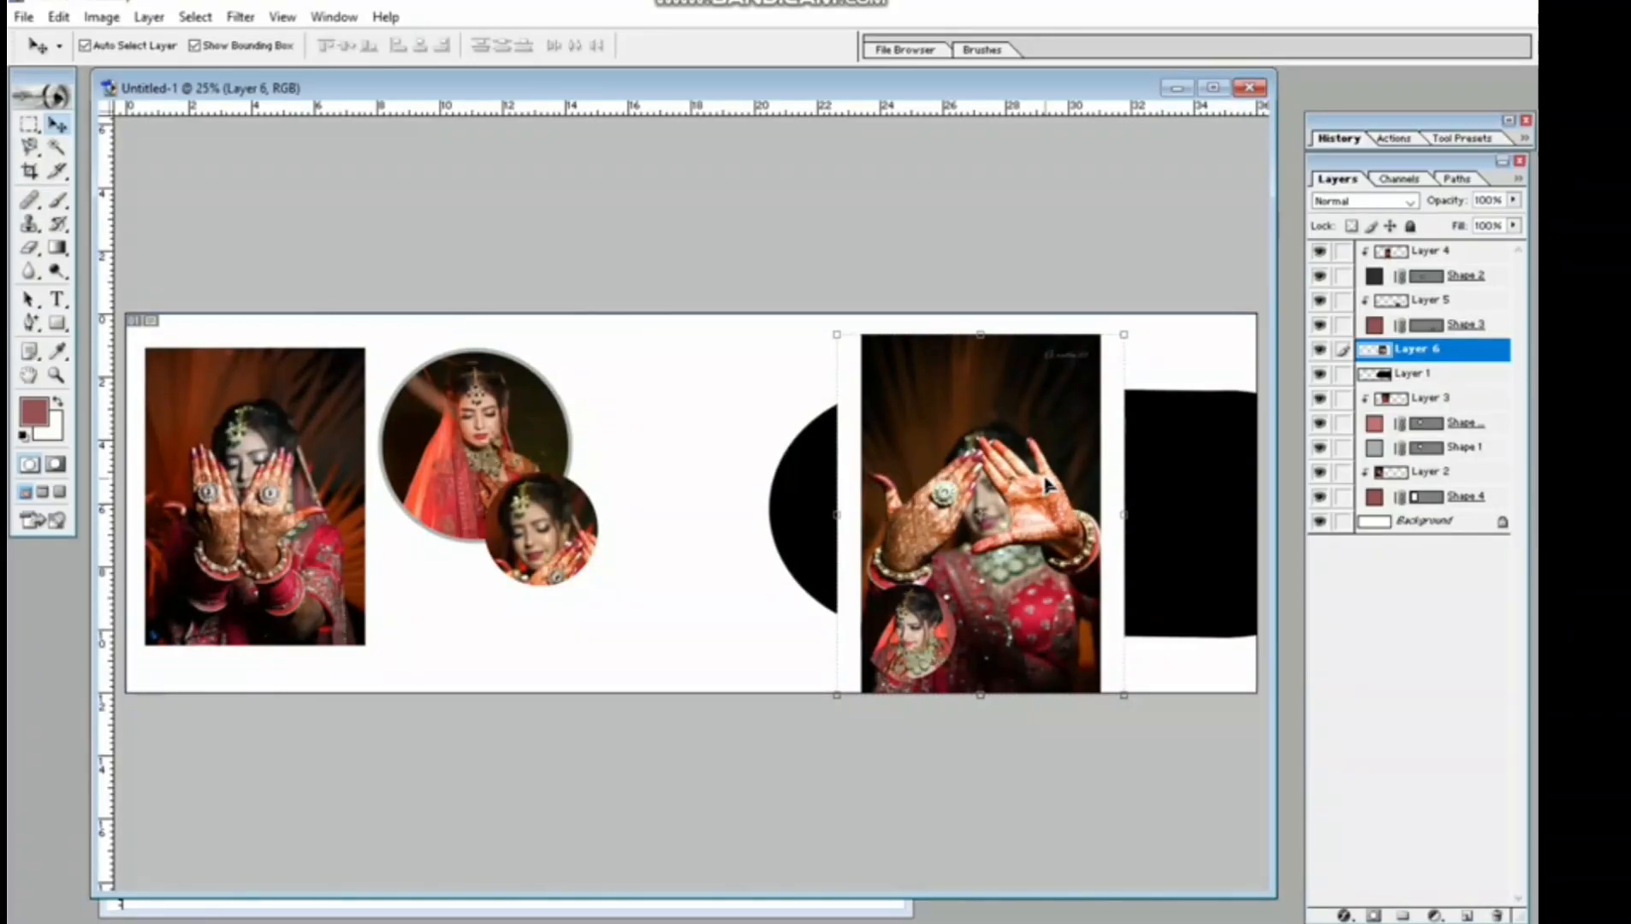
key("ctrl+g")
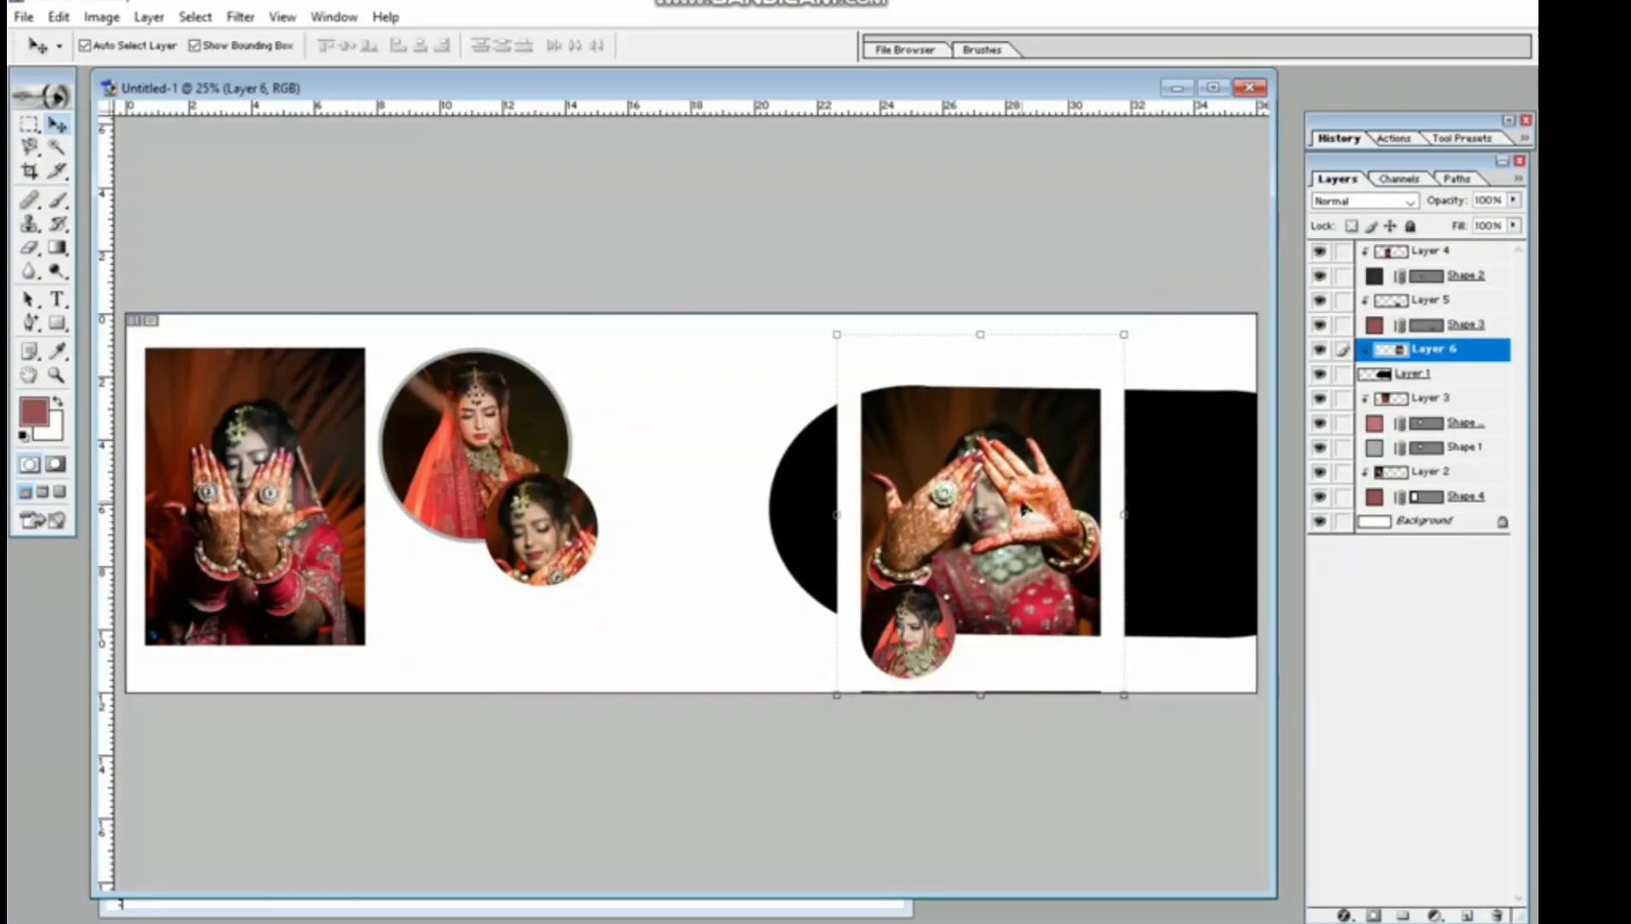
left_click_drag(976, 532, 1035, 535)
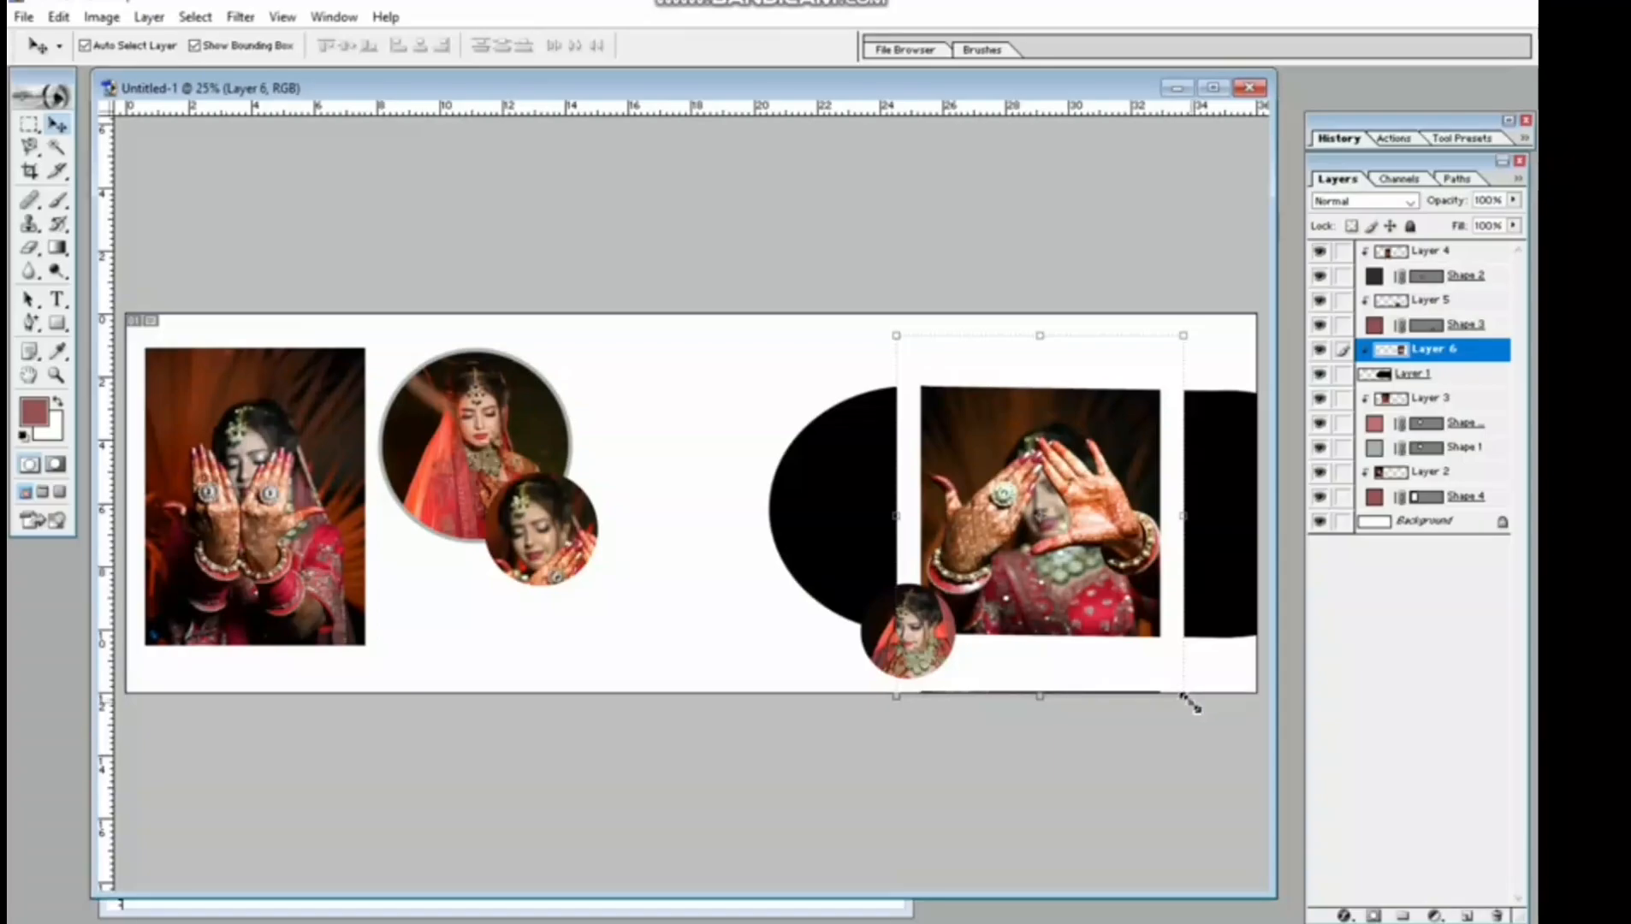
Scale the clipped hennaed-hands photo to about 203% and position the bride's hands and face so the photo fills the pill.
left_click_drag(1184, 695, 1366, 873)
left_click_drag(1115, 486, 1059, 492)
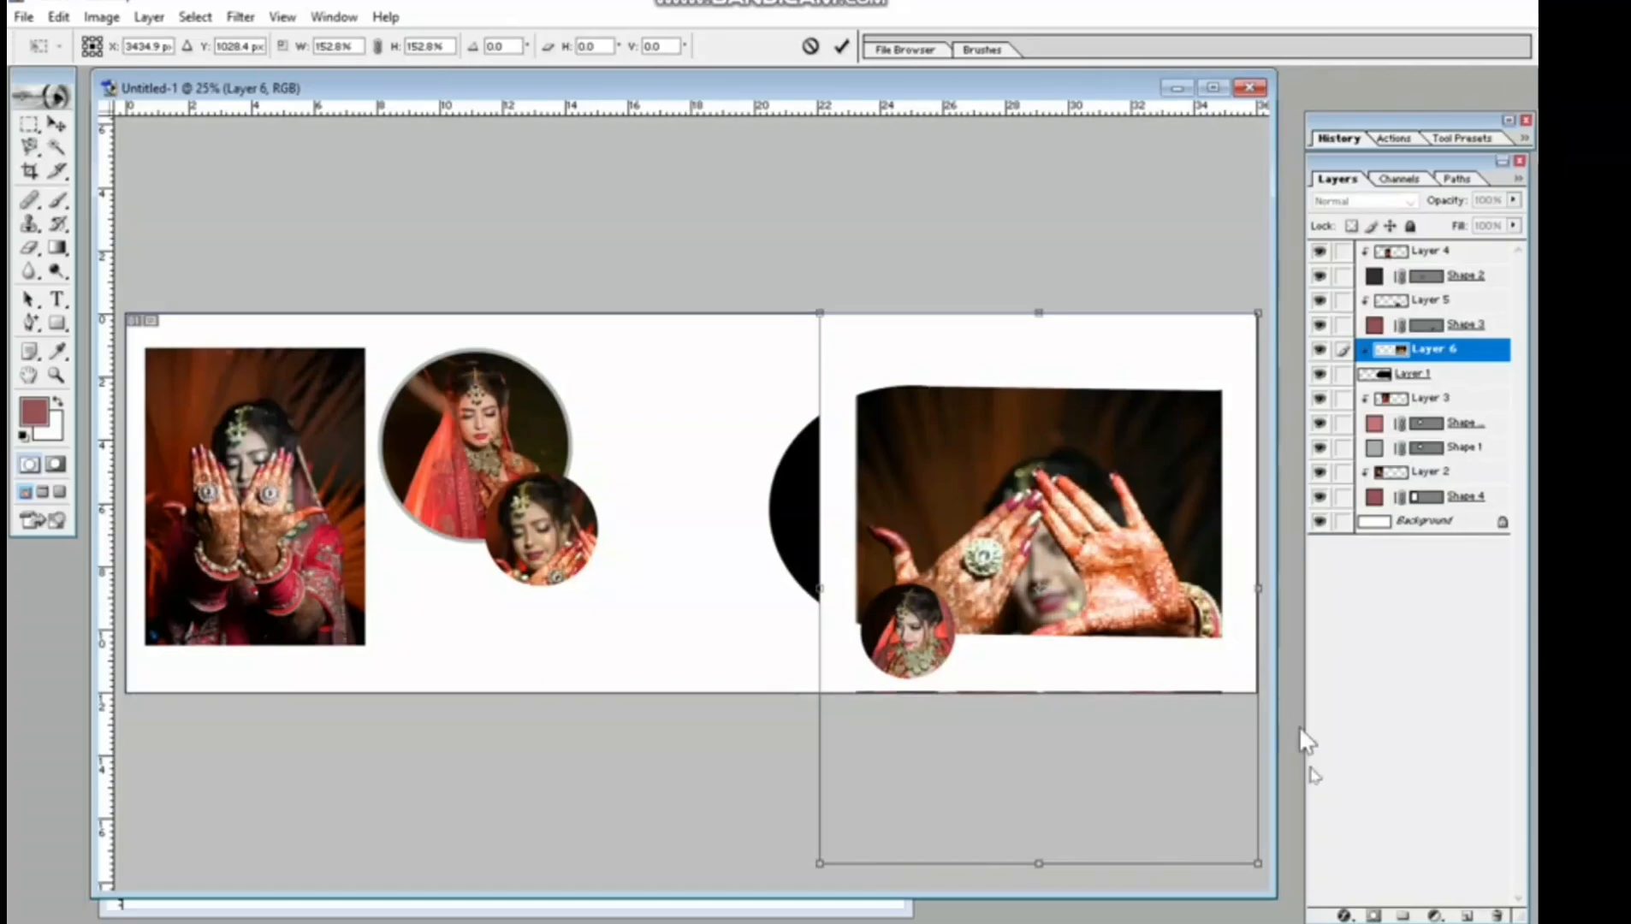
left_click_drag(1123, 604, 1104, 562)
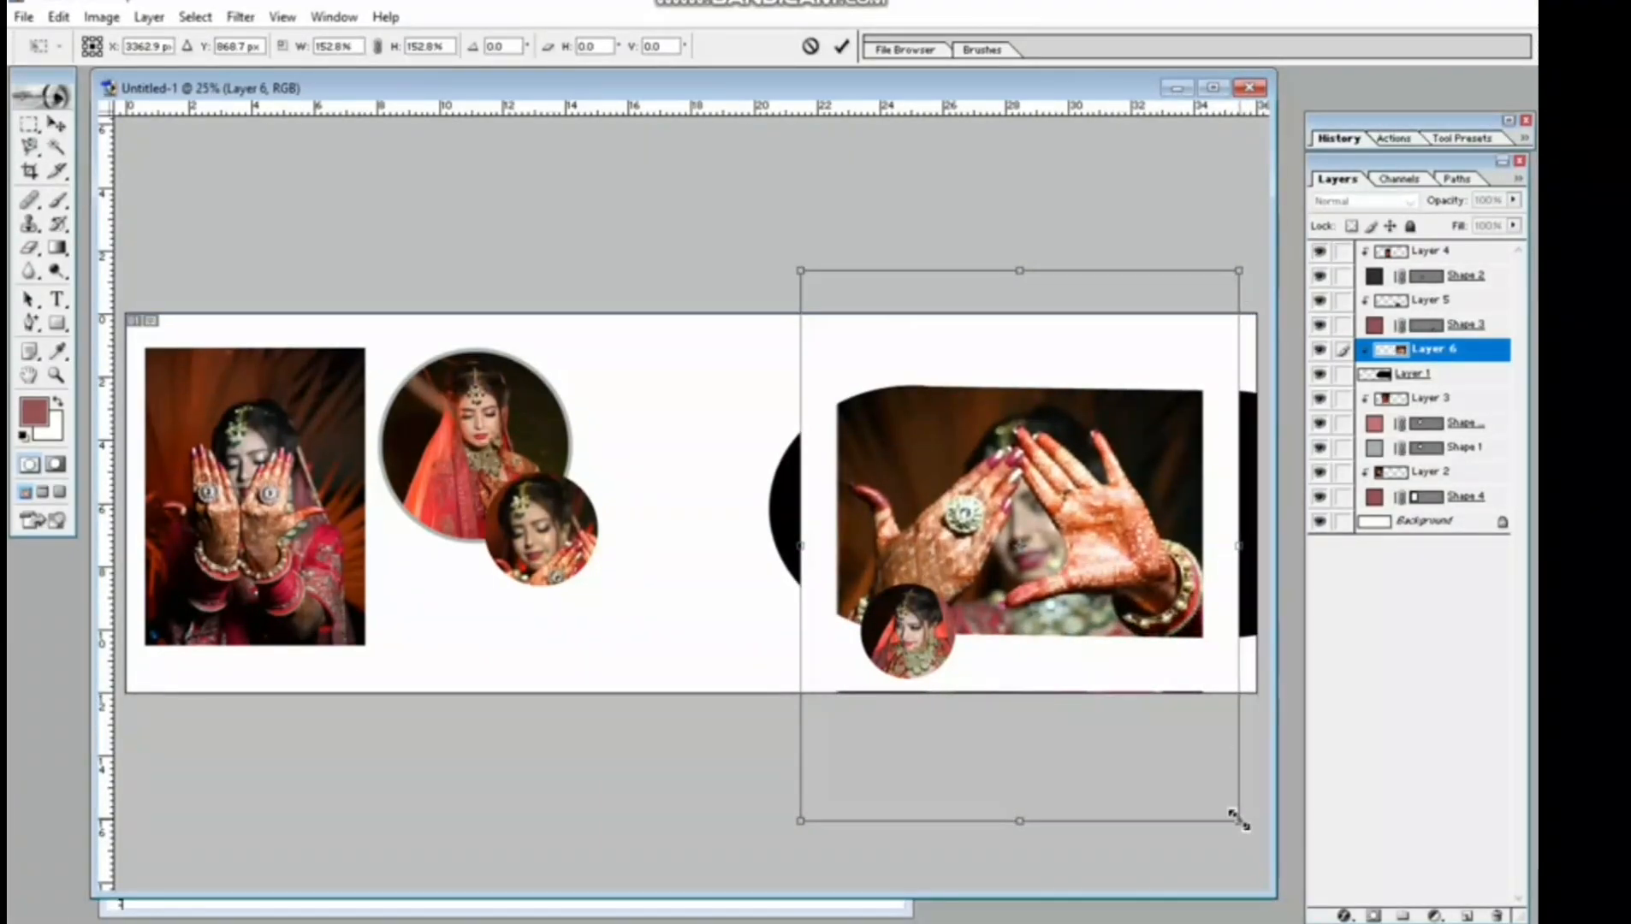
left_click_drag(1239, 820, 1342, 923)
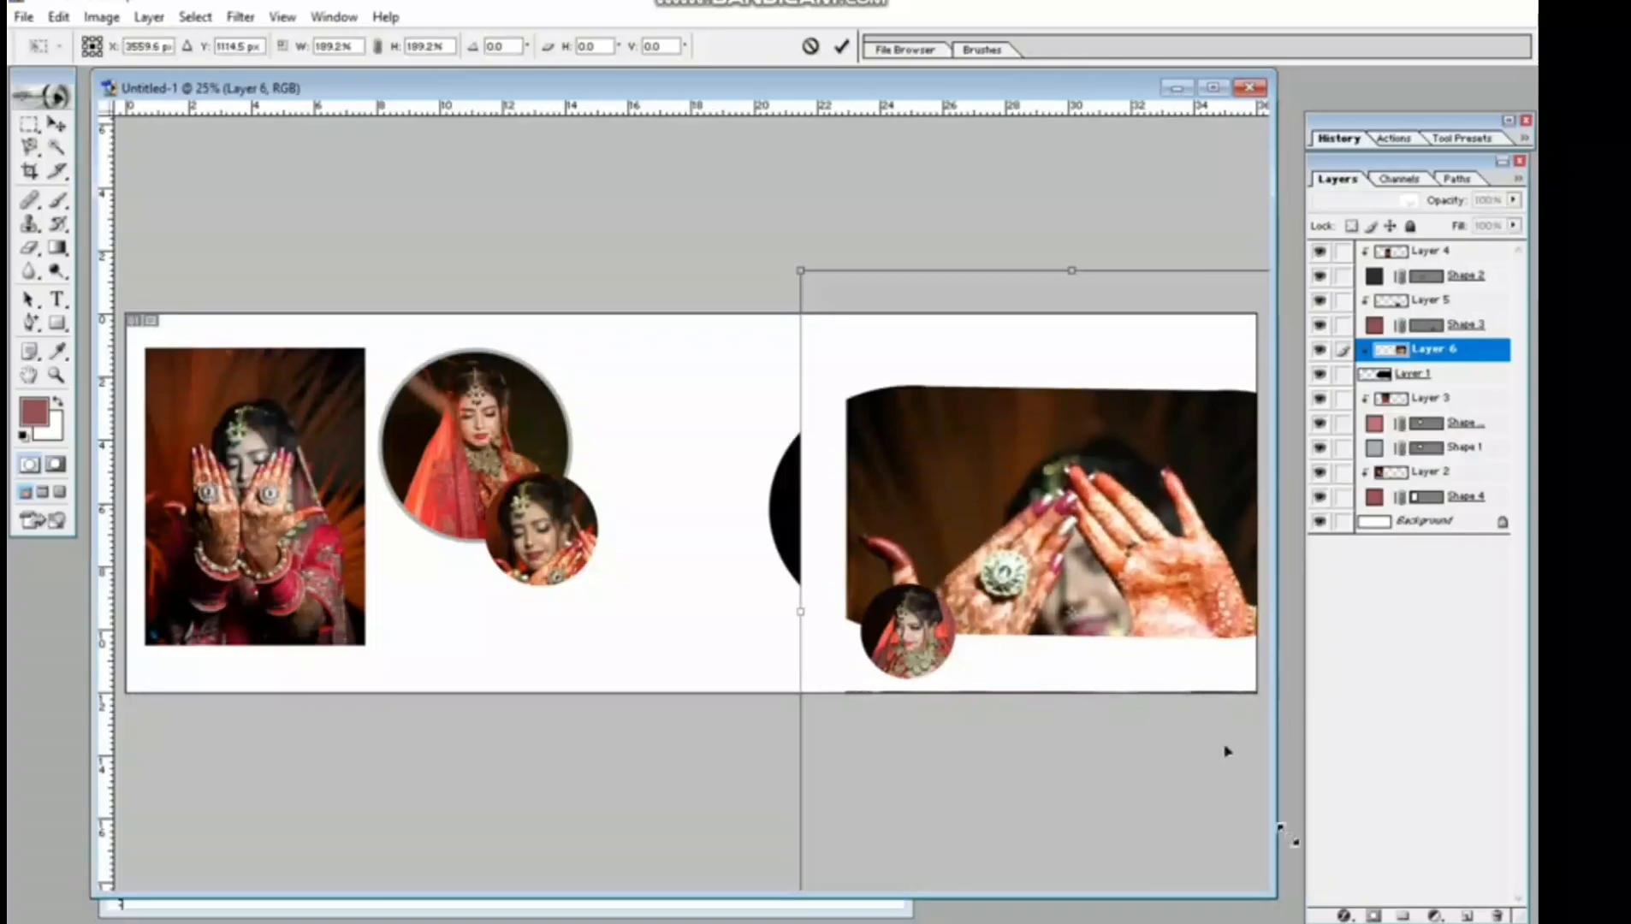
left_click_drag(1170, 598, 1126, 561)
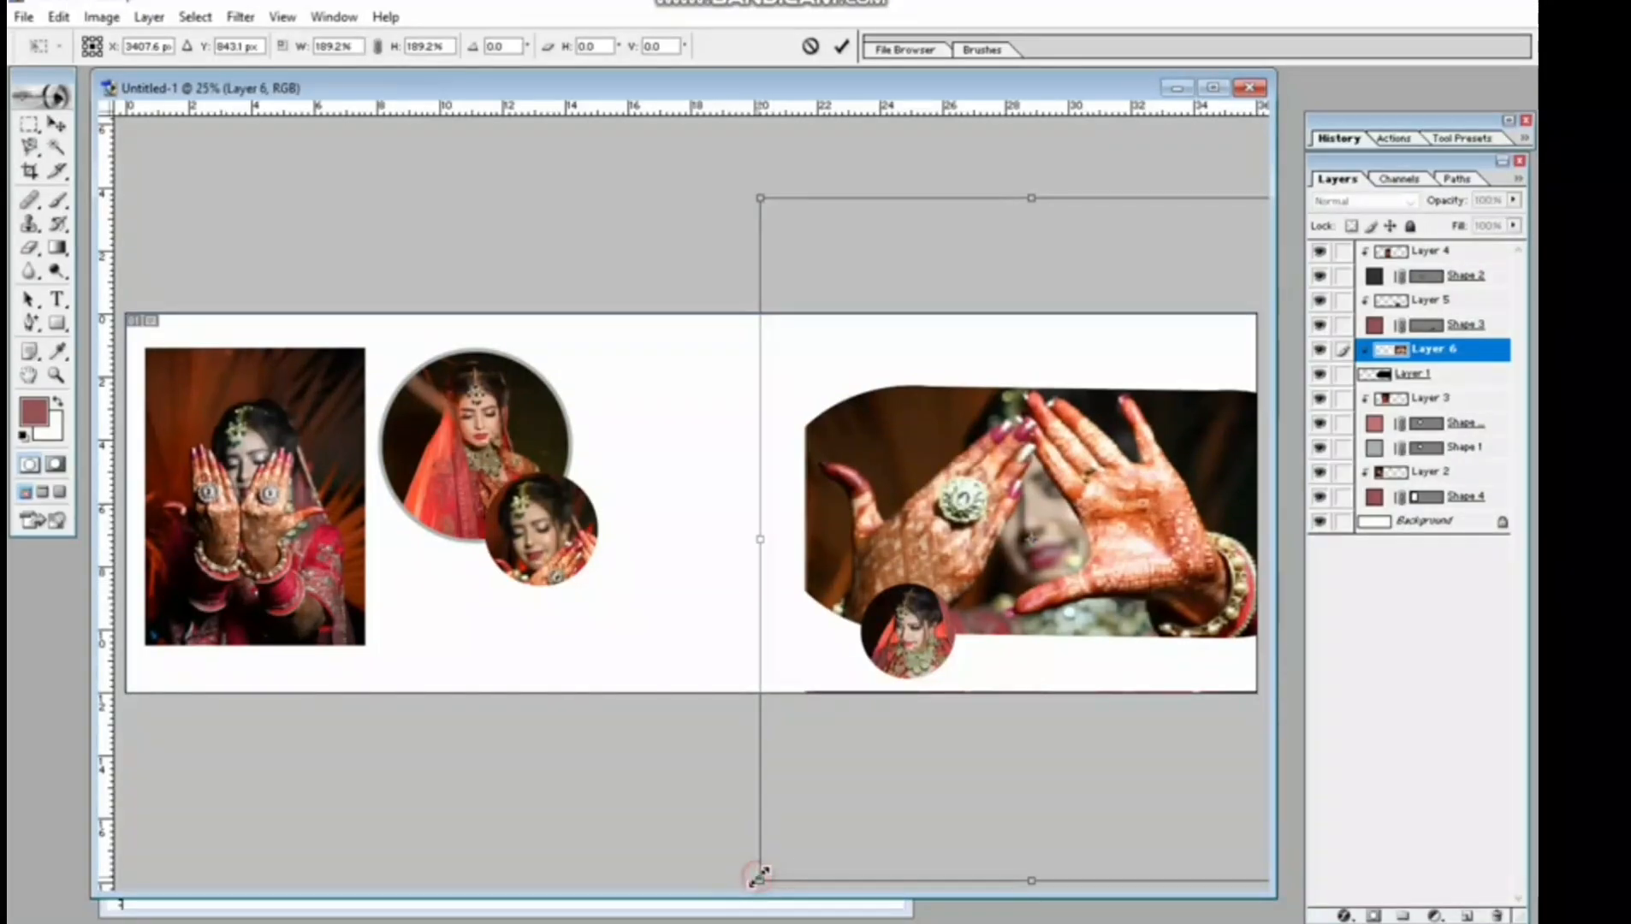
left_click_drag(755, 875, 698, 910)
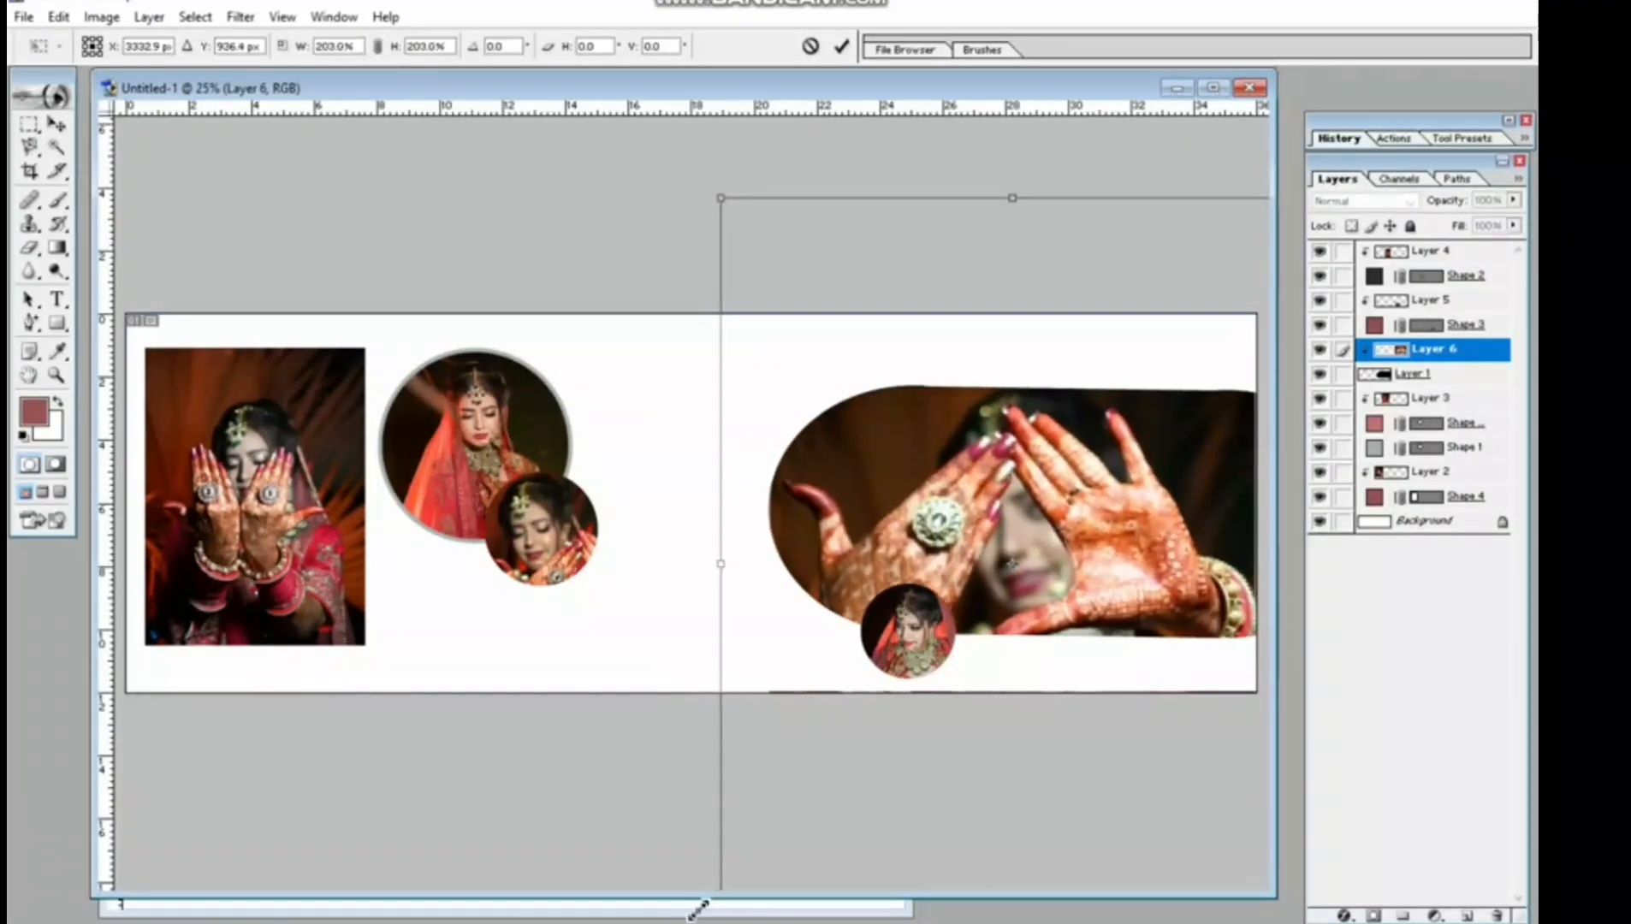
left_click_drag(1121, 572, 1125, 568)
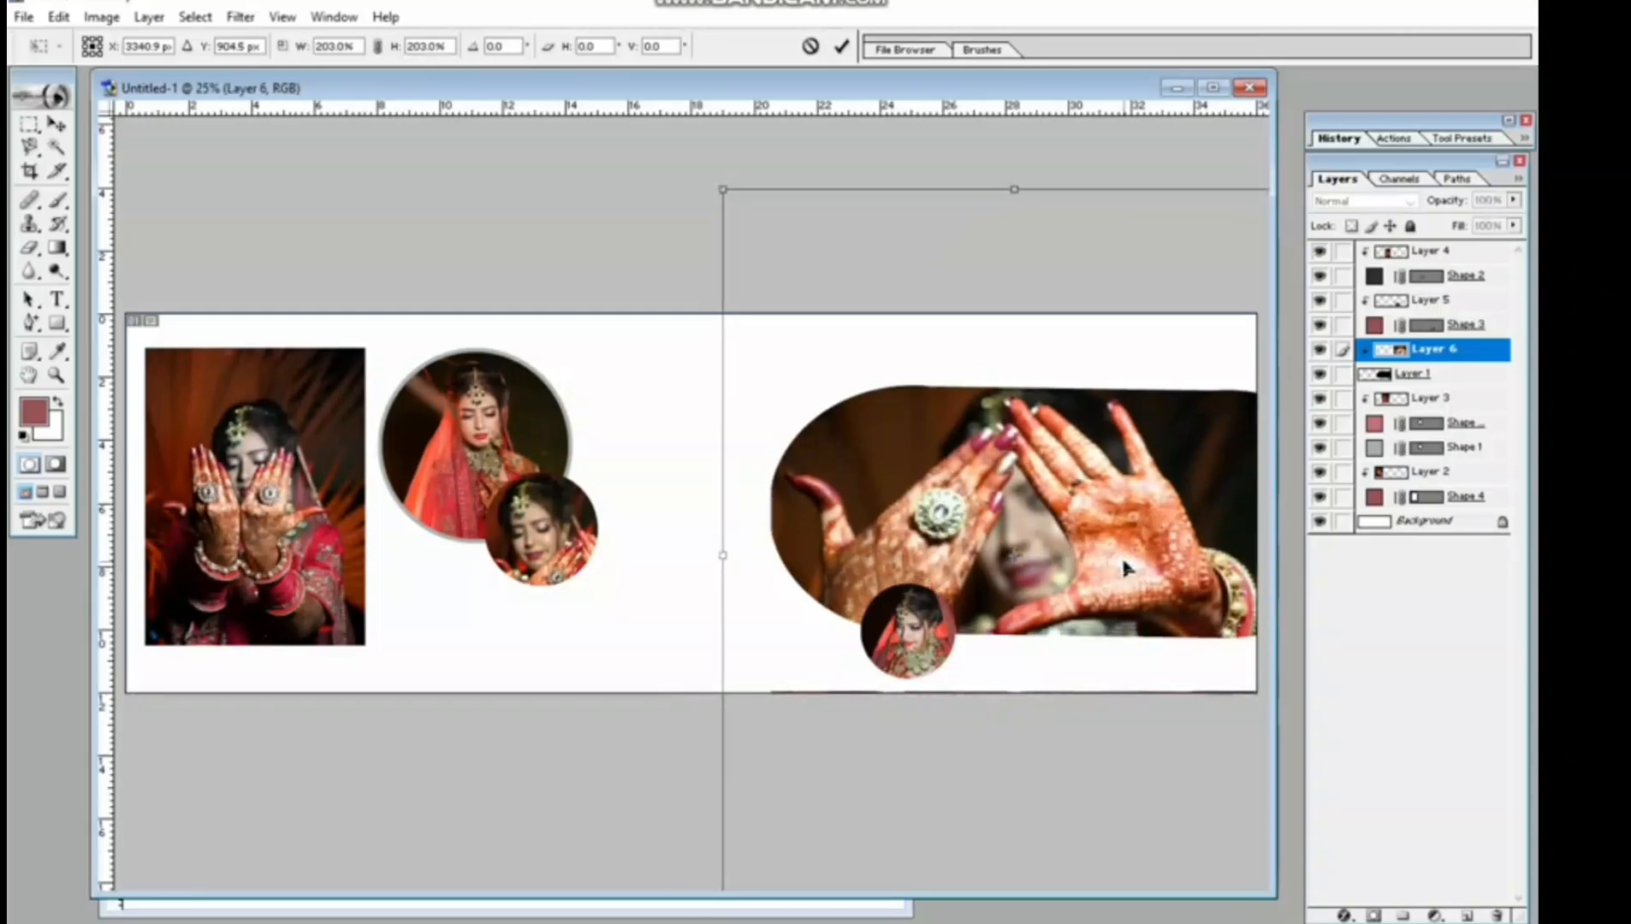
key("Return")
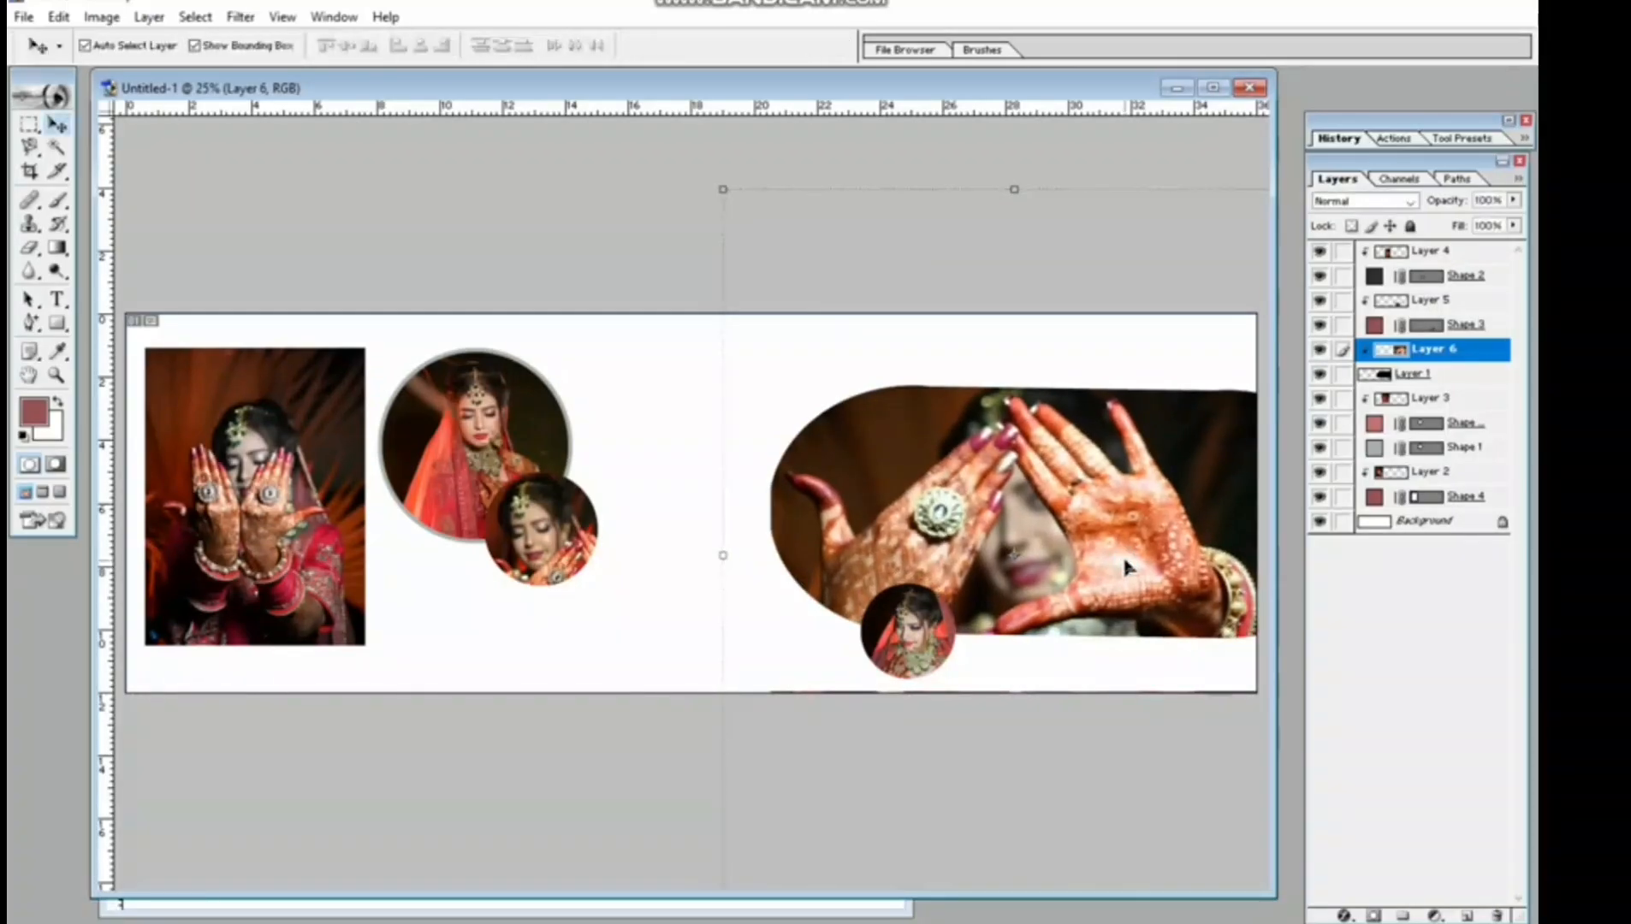
left_click(537, 605)
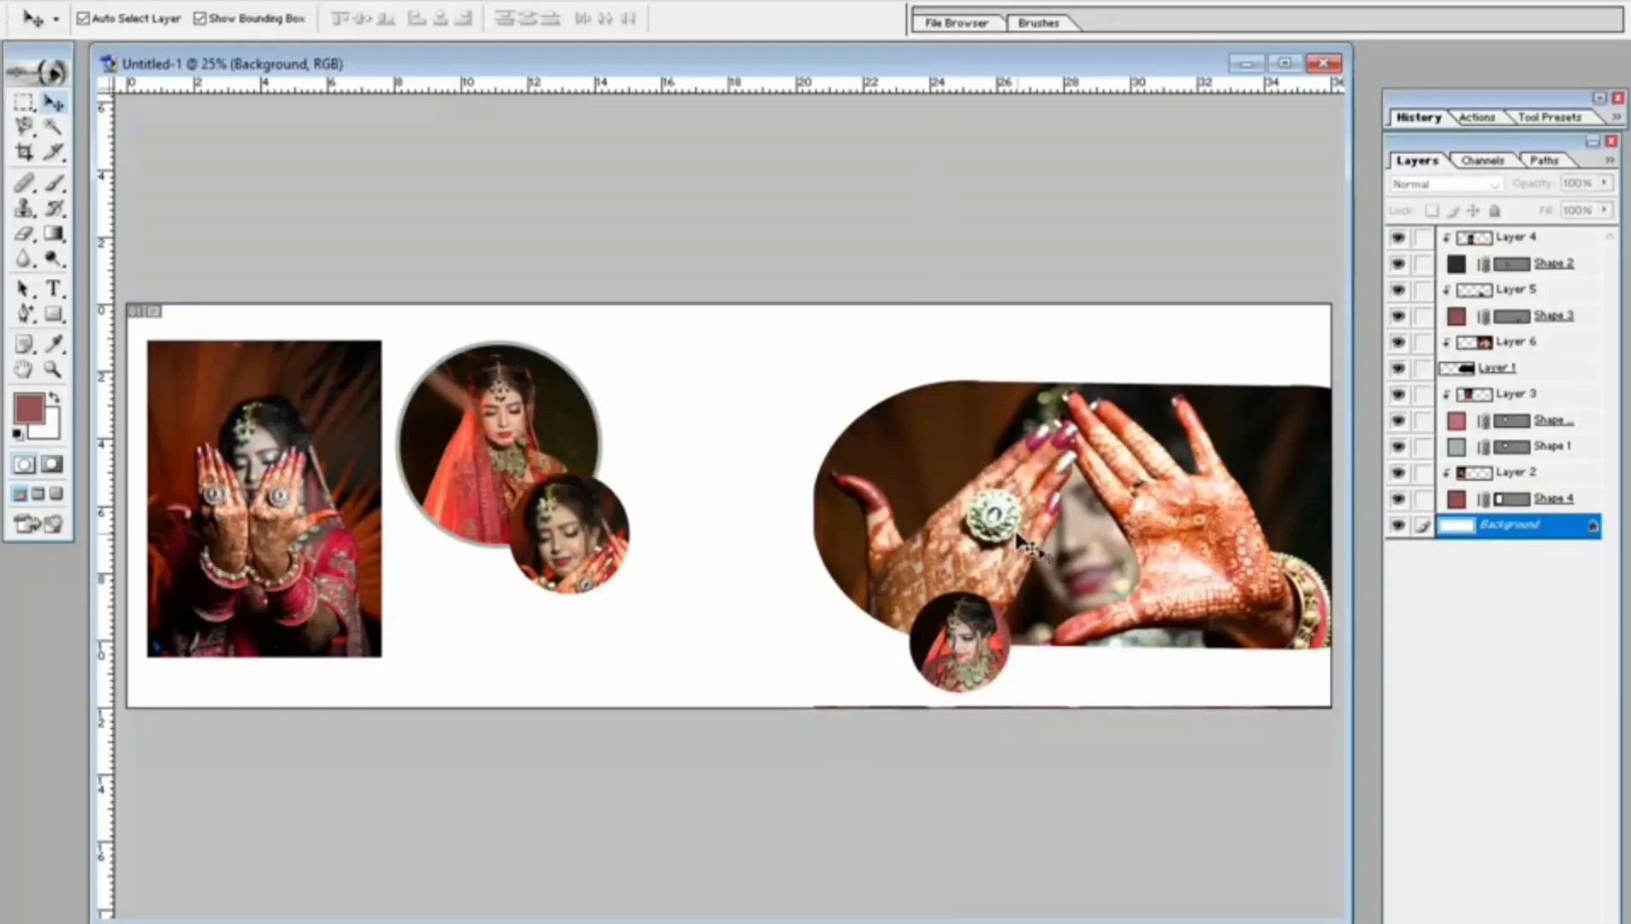
left_click(1064, 511)
left_click(673, 520)
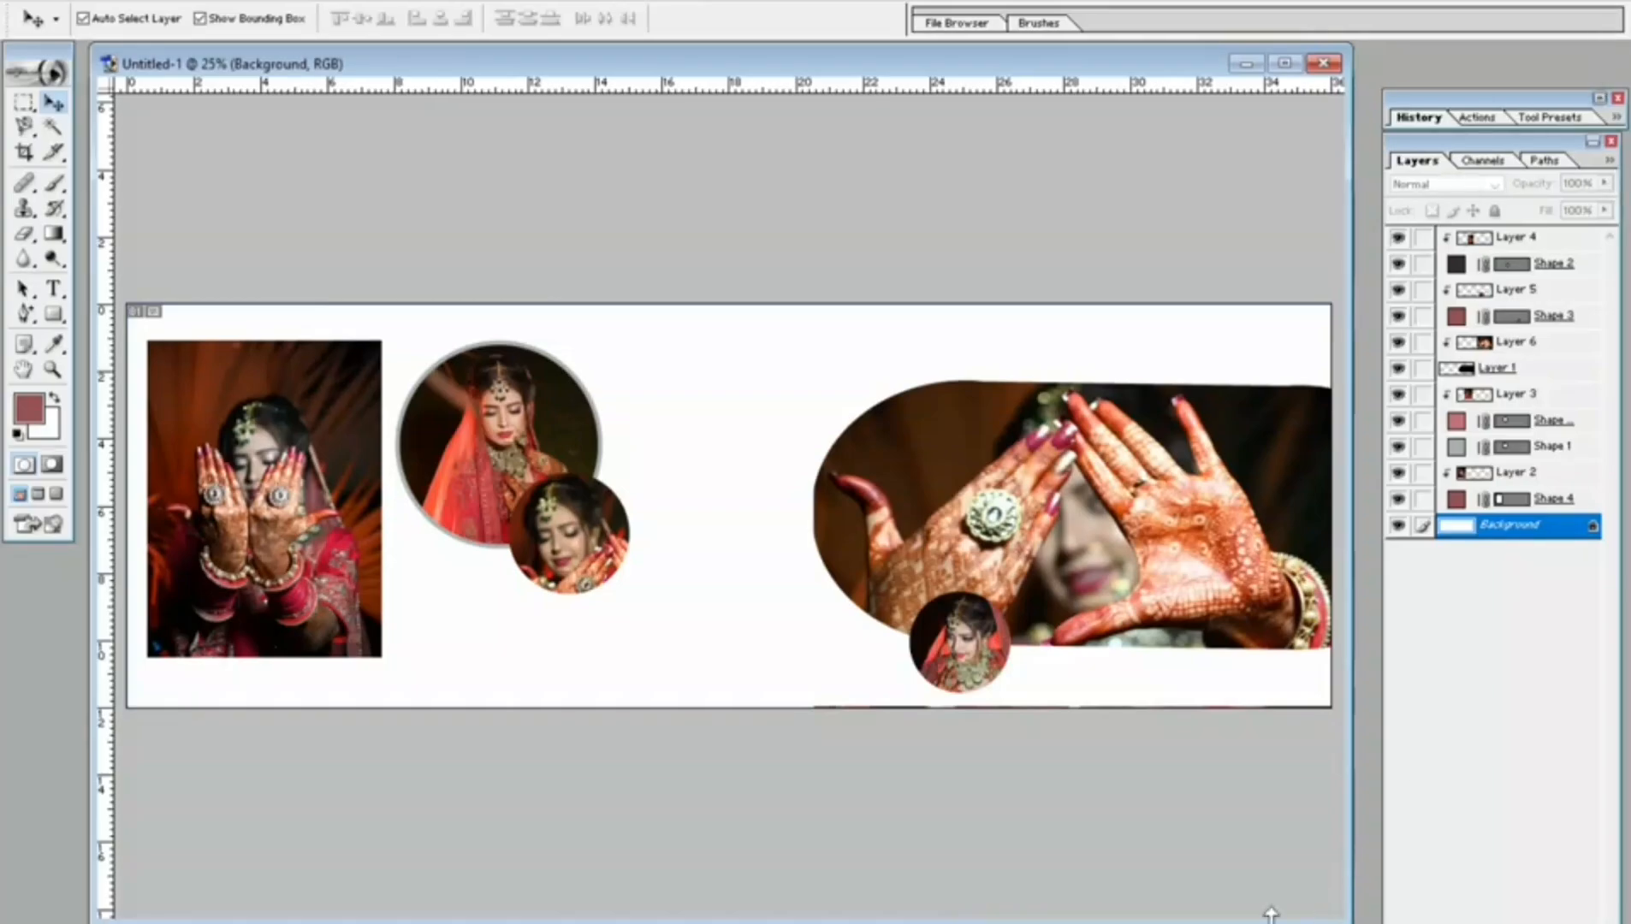
Add a light grey (D8D1D1) stroke style to the base shape layer of the small circle overlapping the pill.
left_click(943, 672)
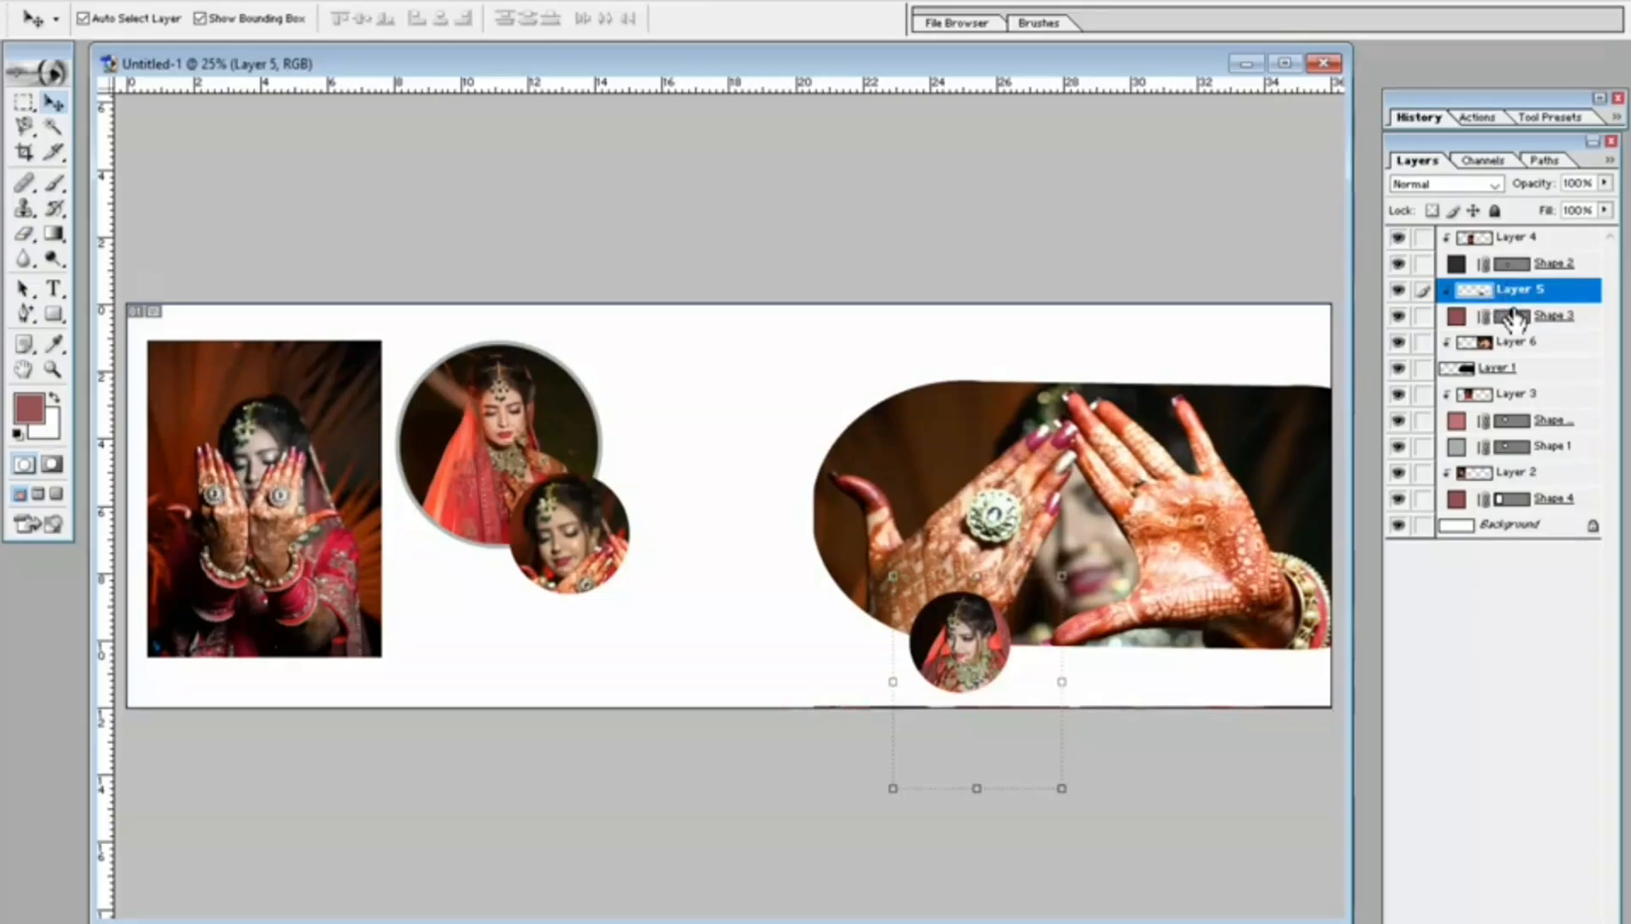
left_click(1514, 322)
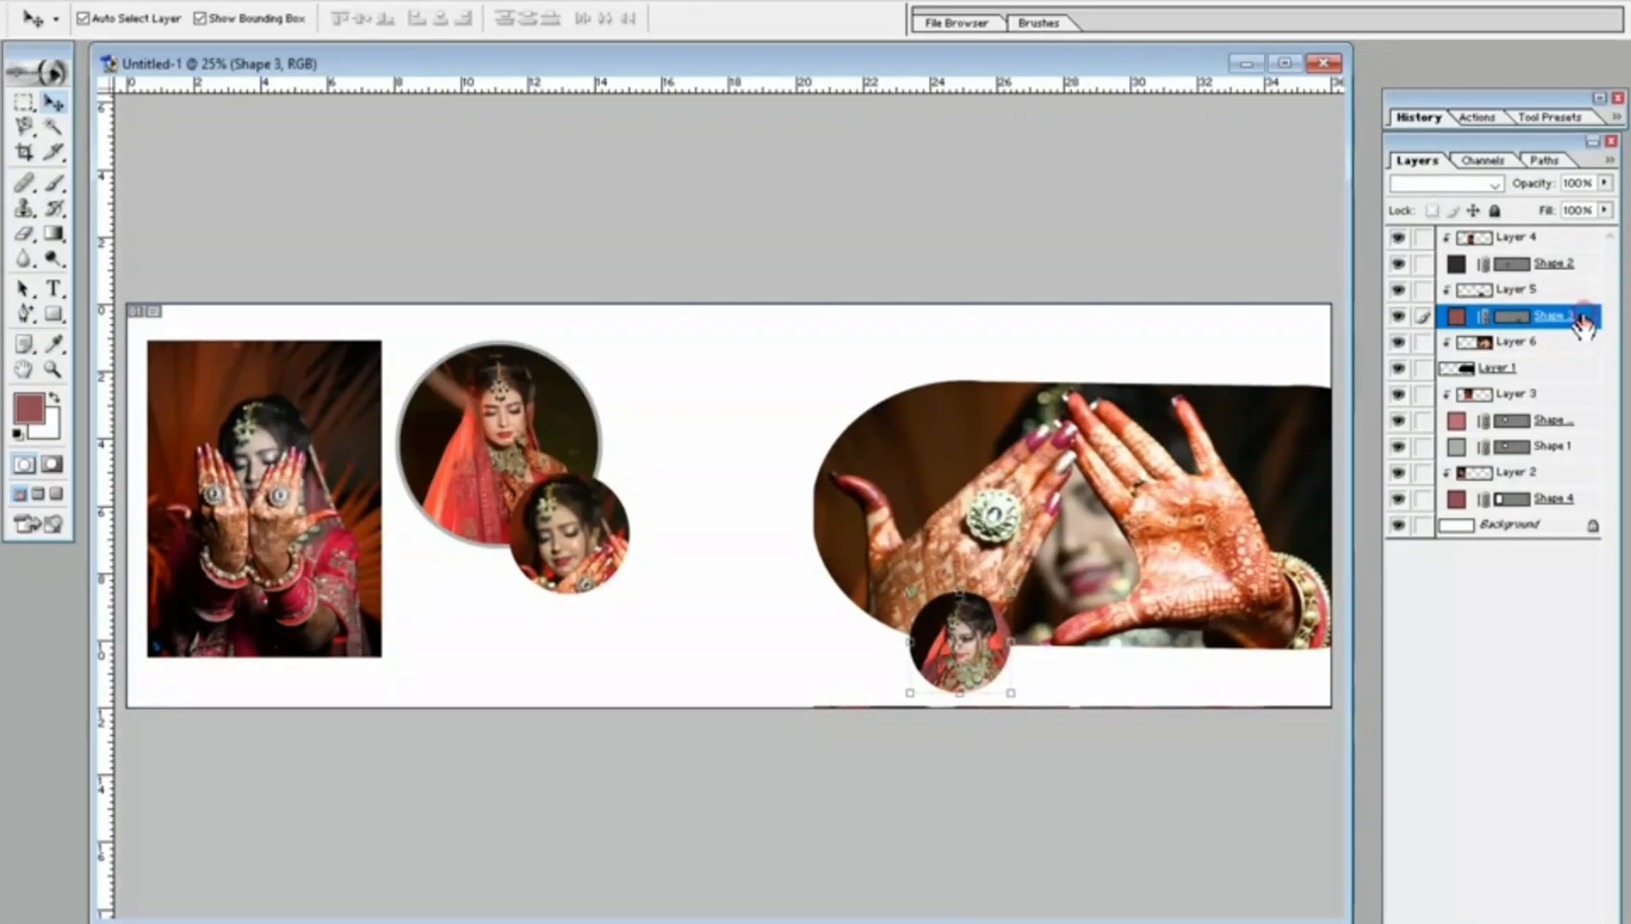
double_click(1583, 321)
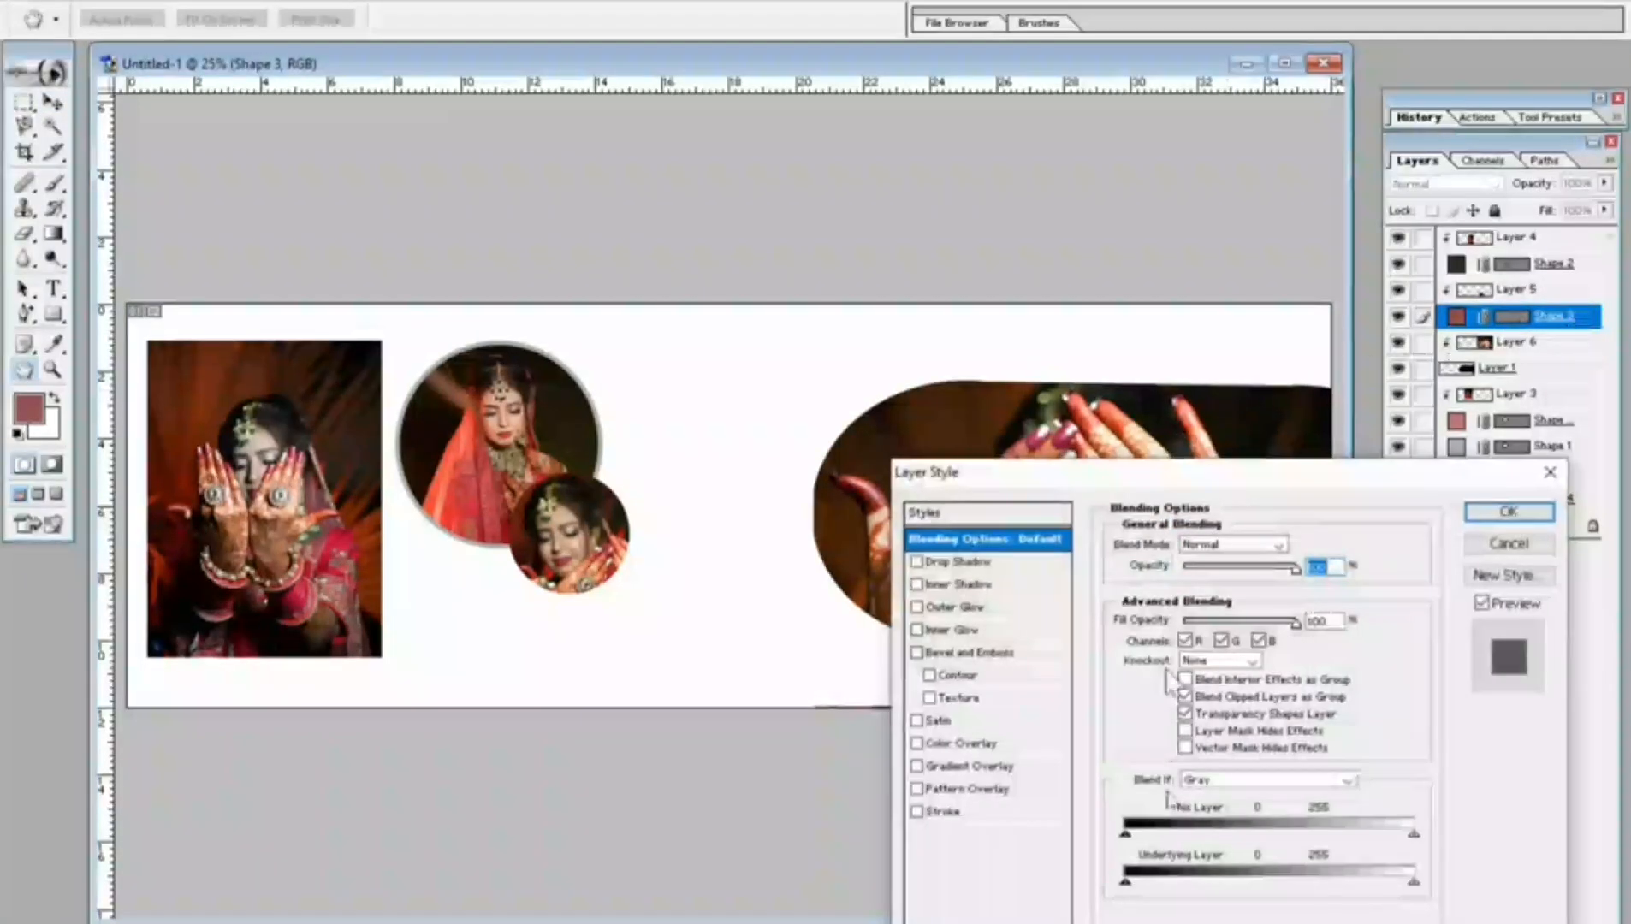
left_click(947, 809)
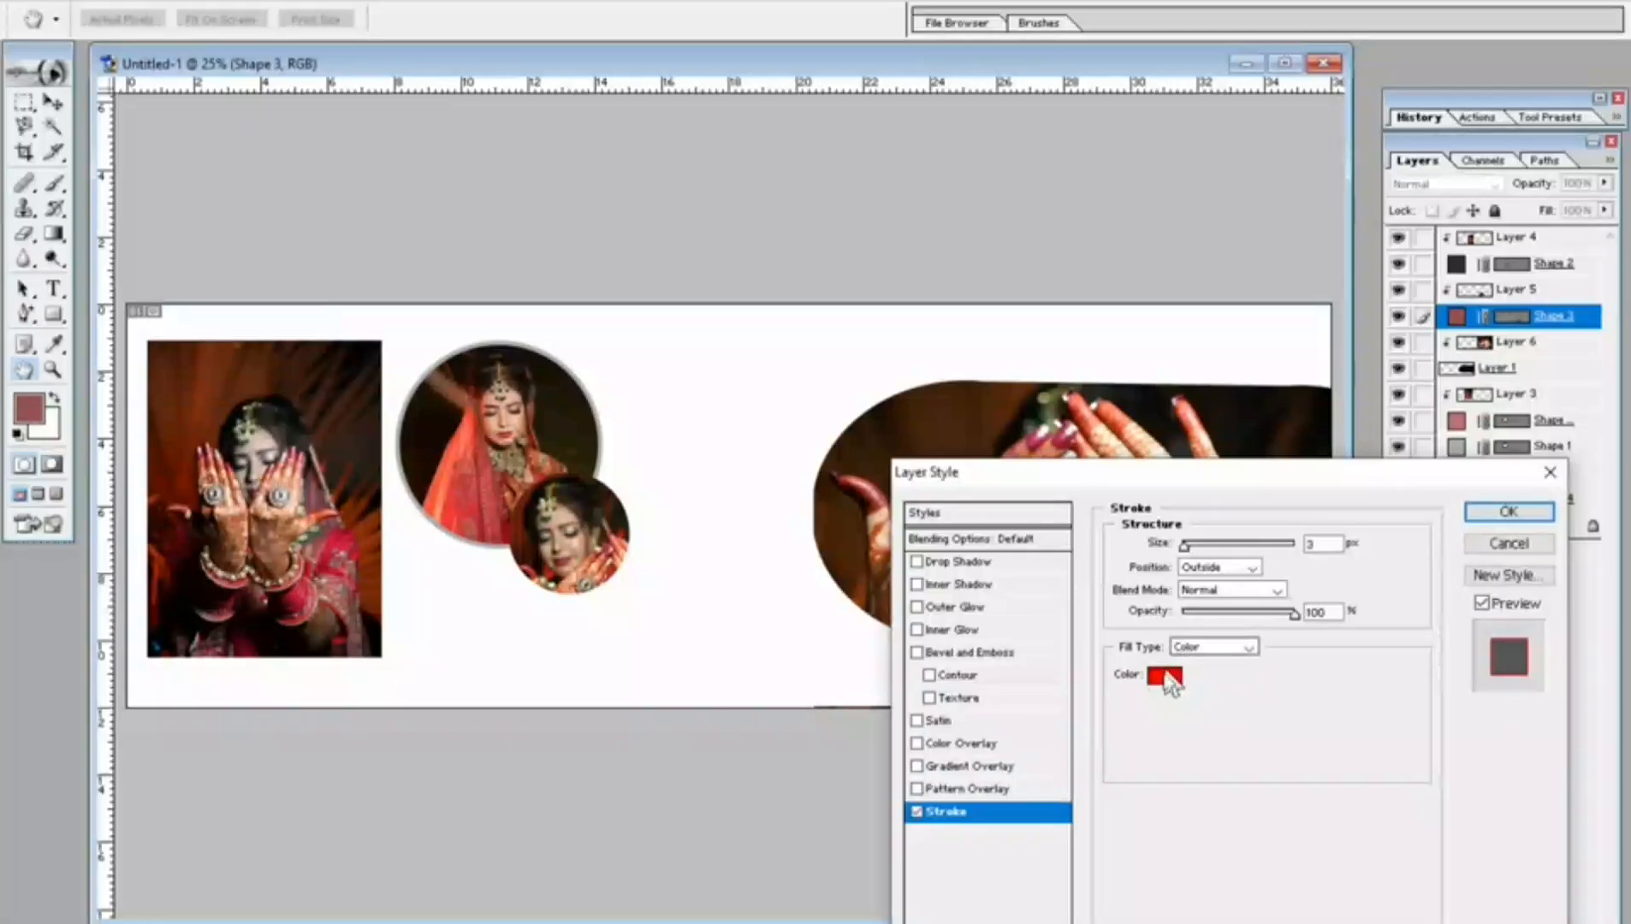
left_click(1161, 678)
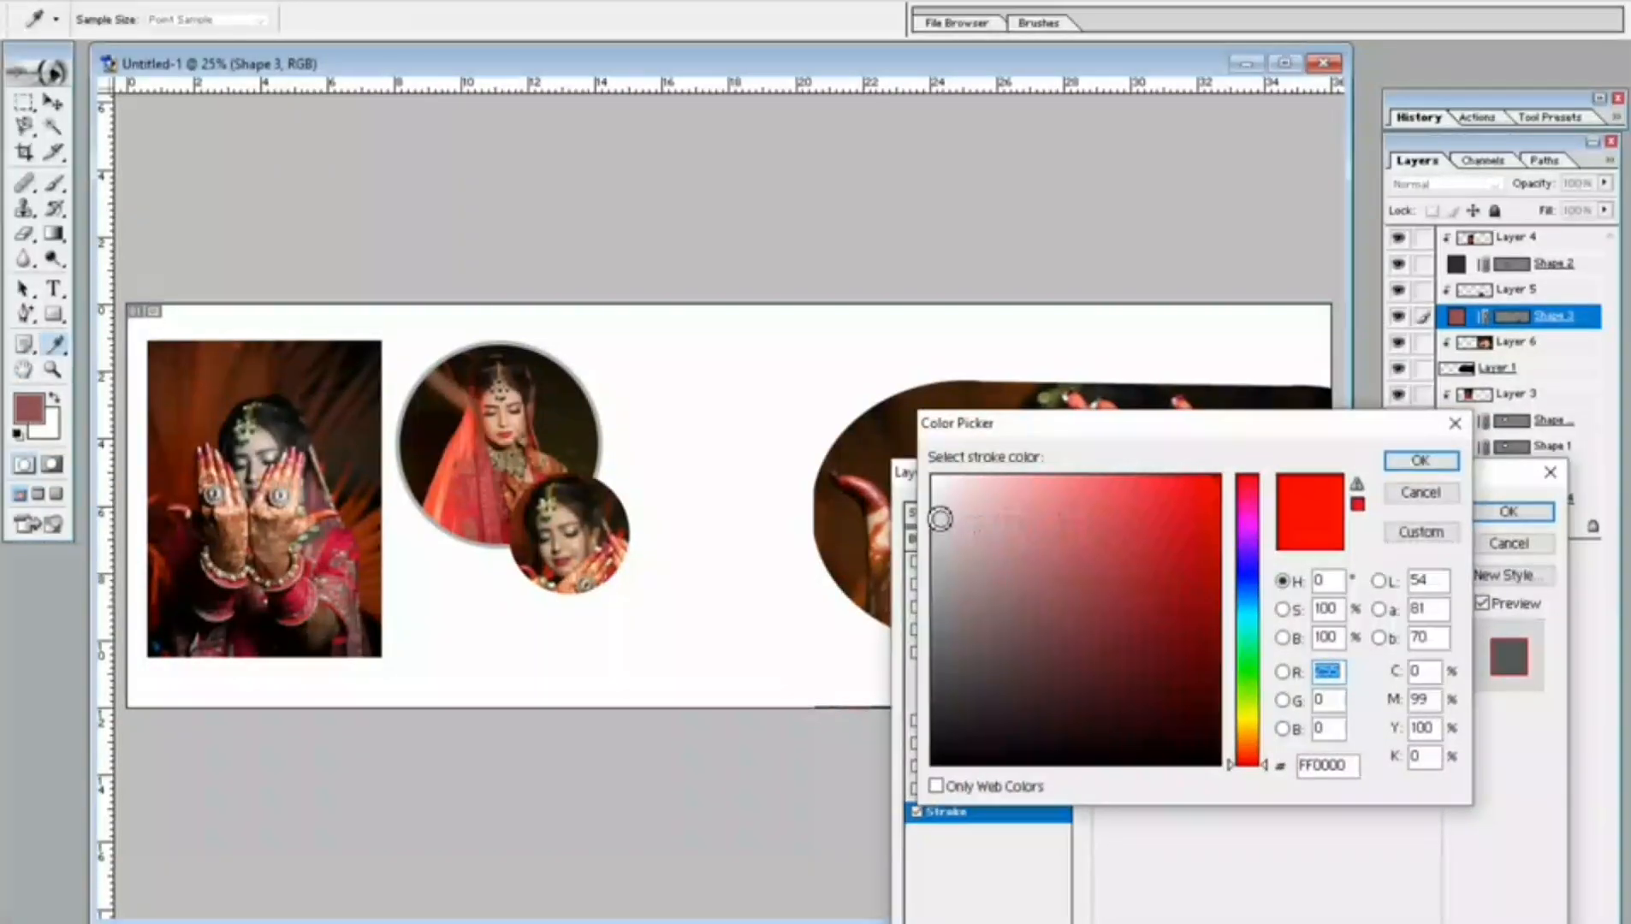
left_click(940, 519)
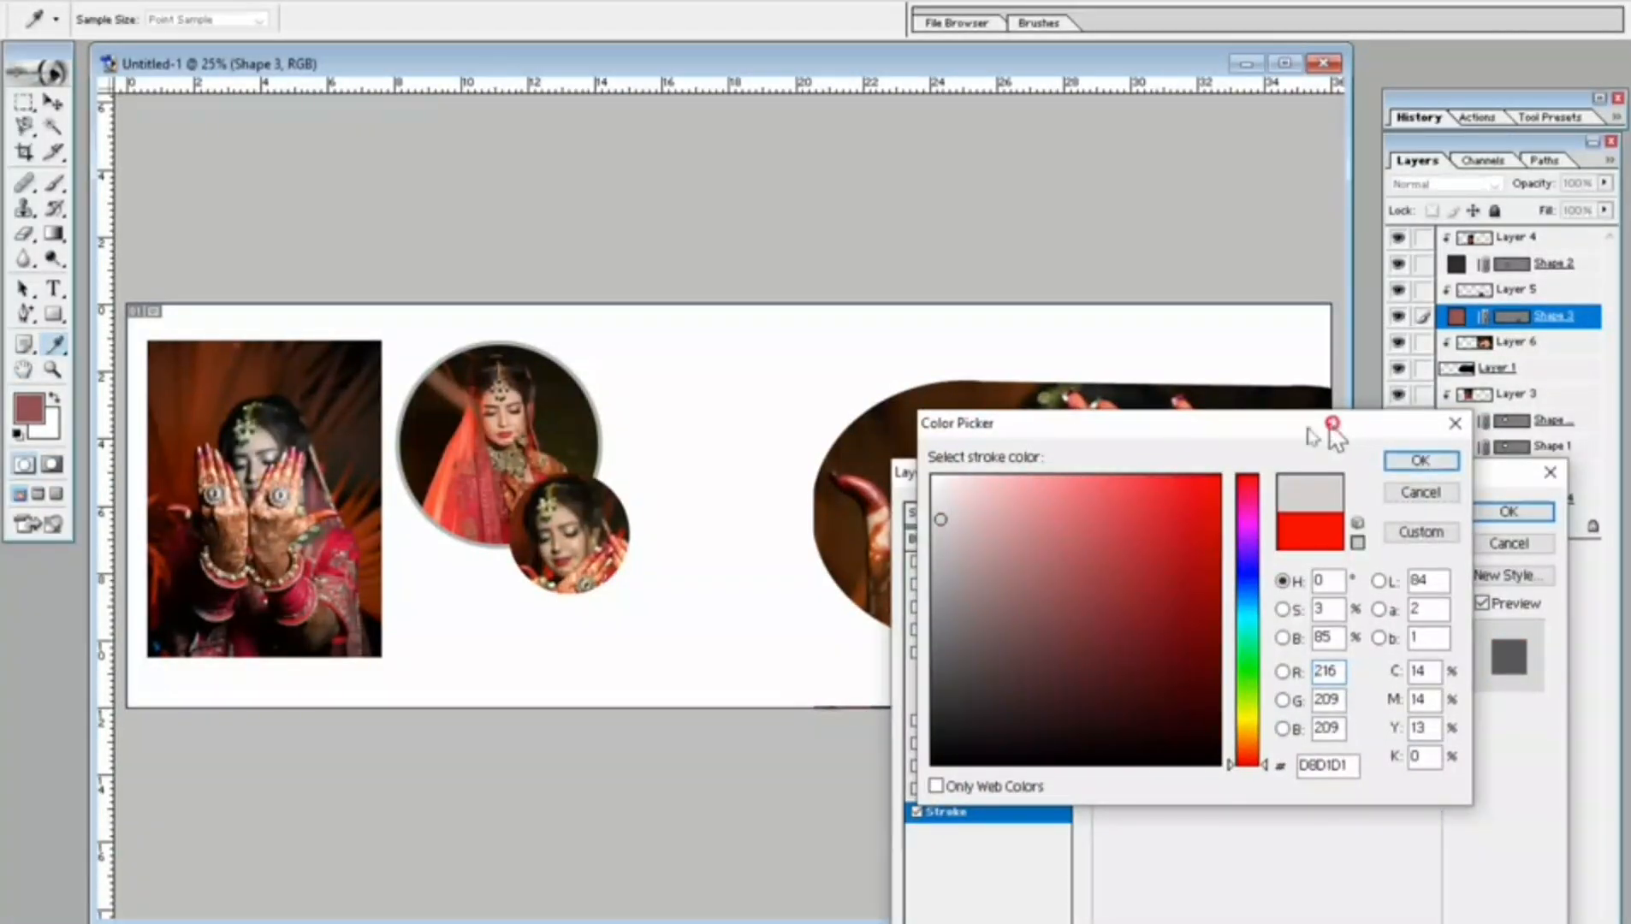
left_click_drag(1332, 425, 676, 598)
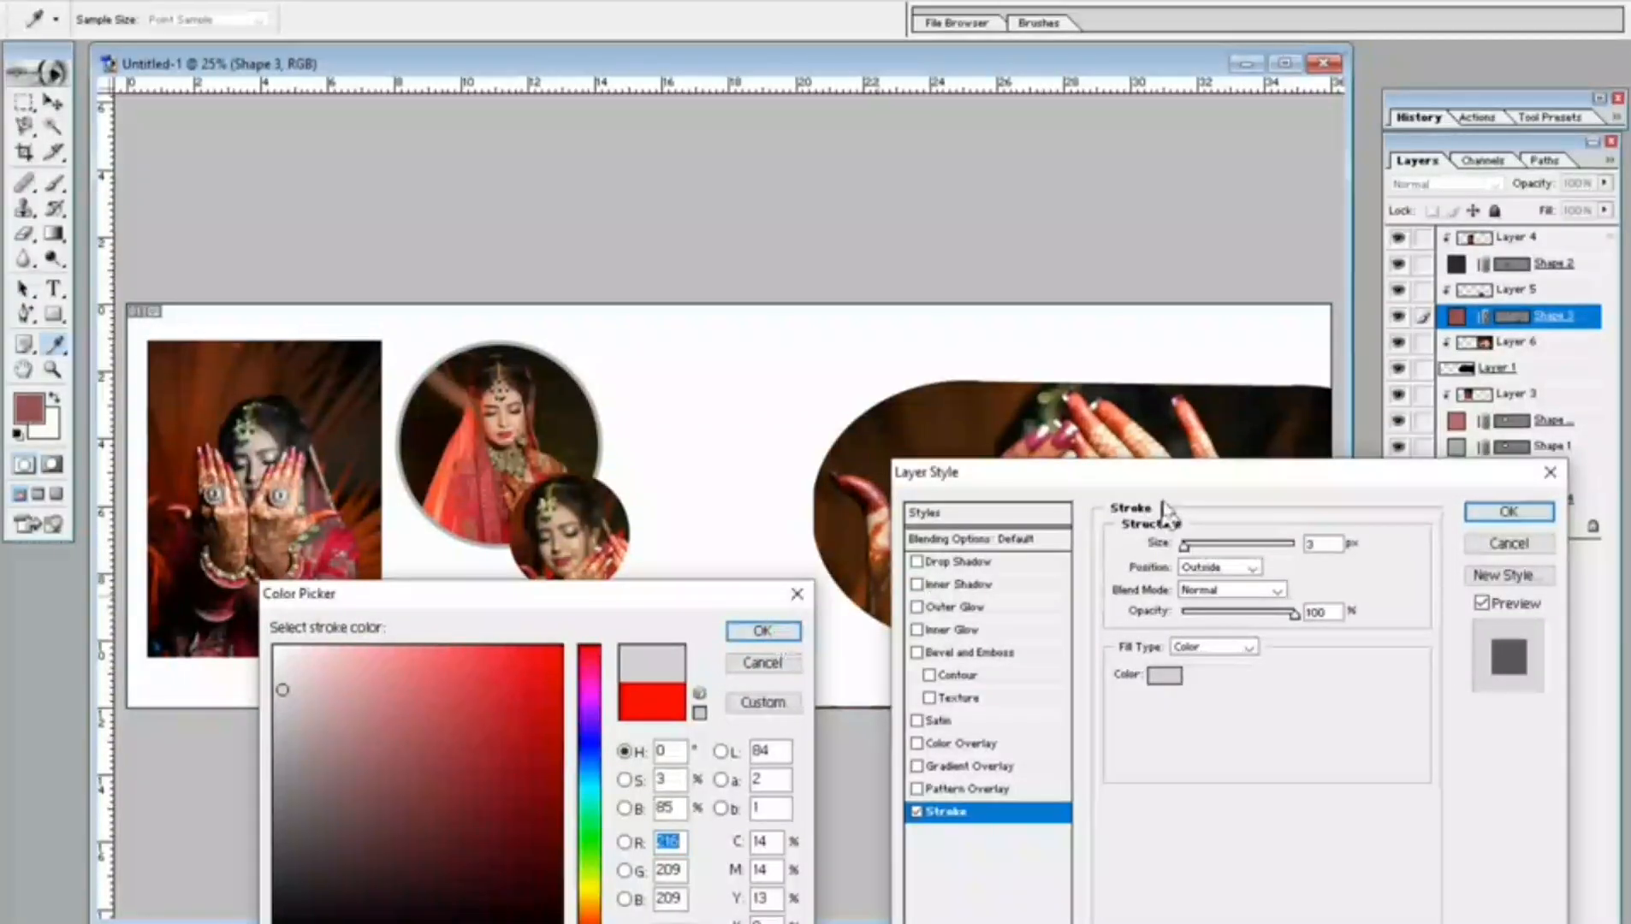
left_click(763, 631)
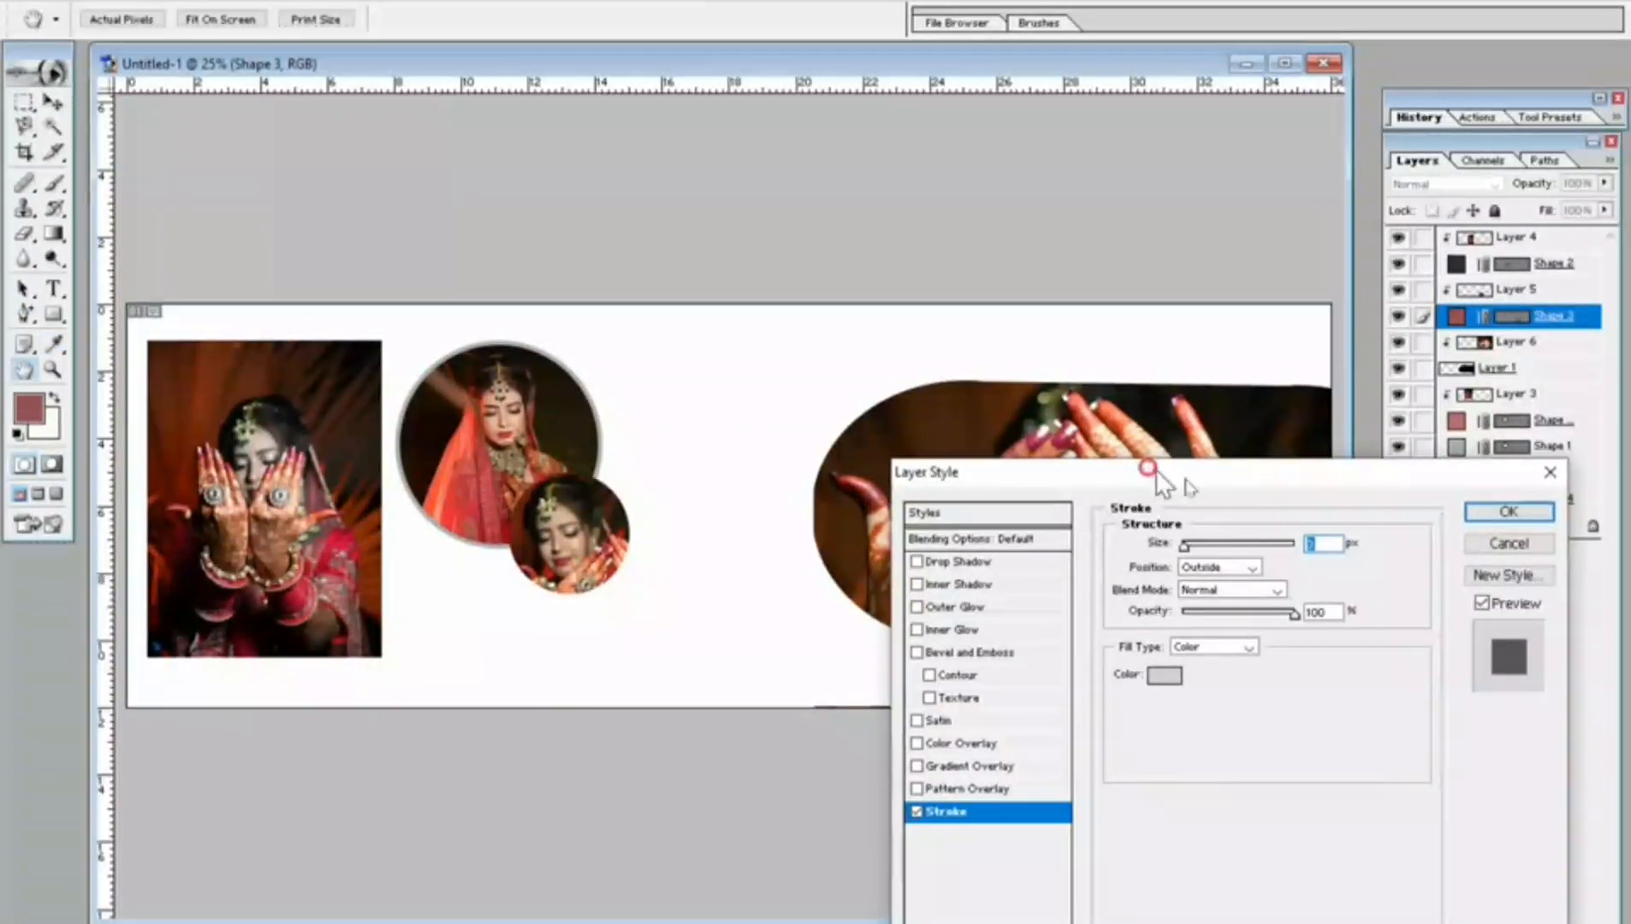
Increase the stroke size around the small circle and apply the layer style.
left_click_drag(1150, 474, 1416, 550)
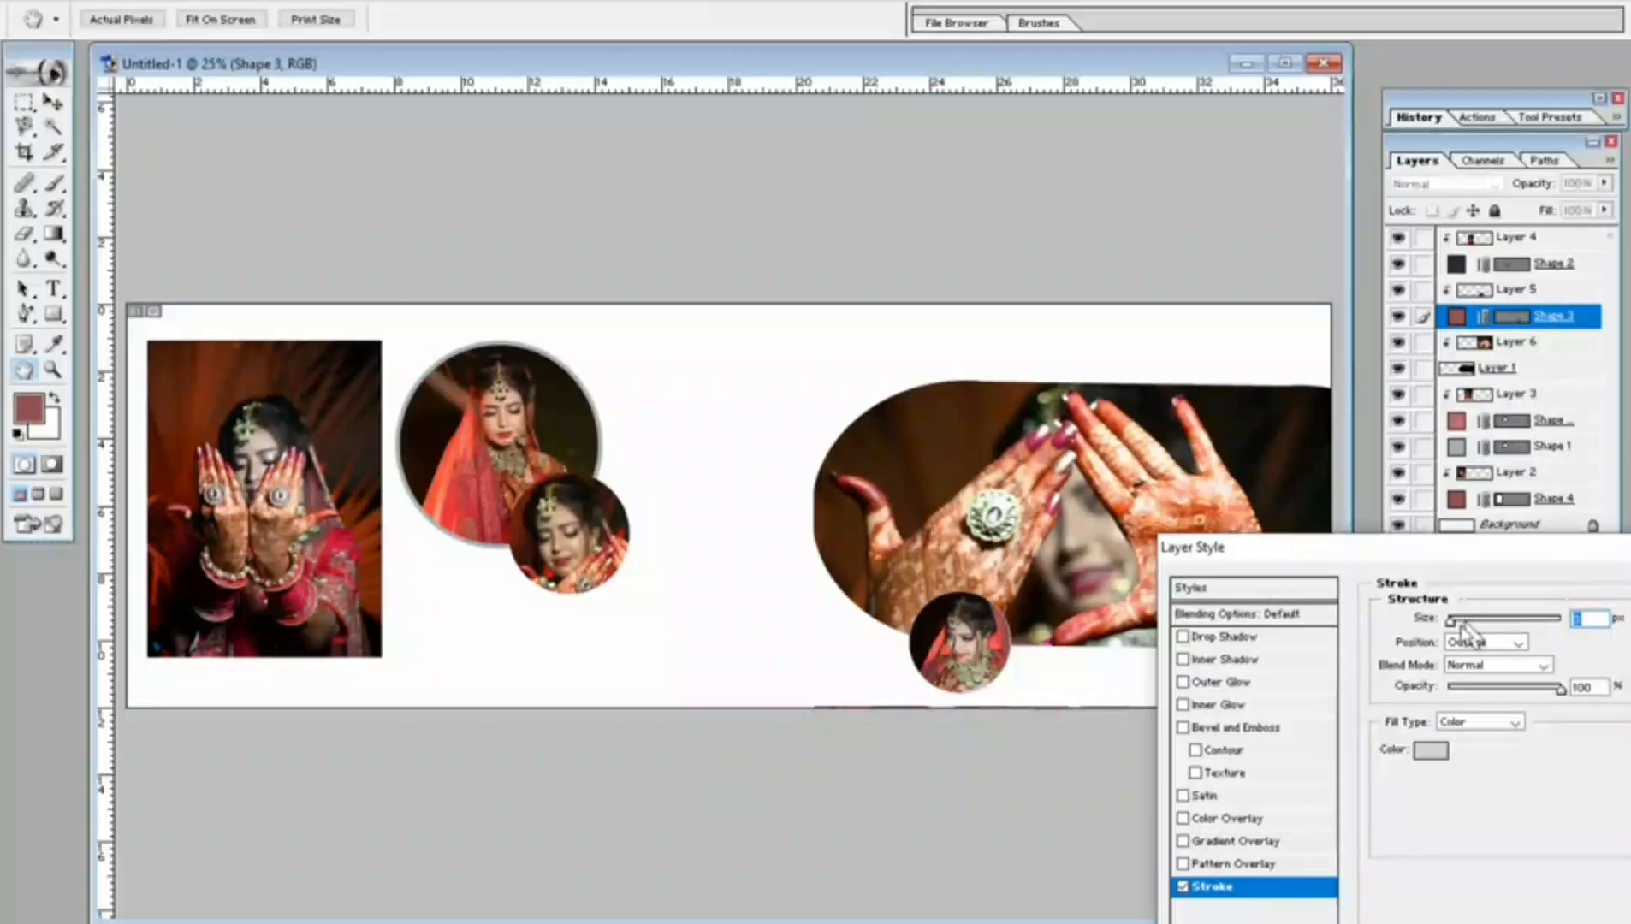
left_click_drag(1453, 618, 1462, 620)
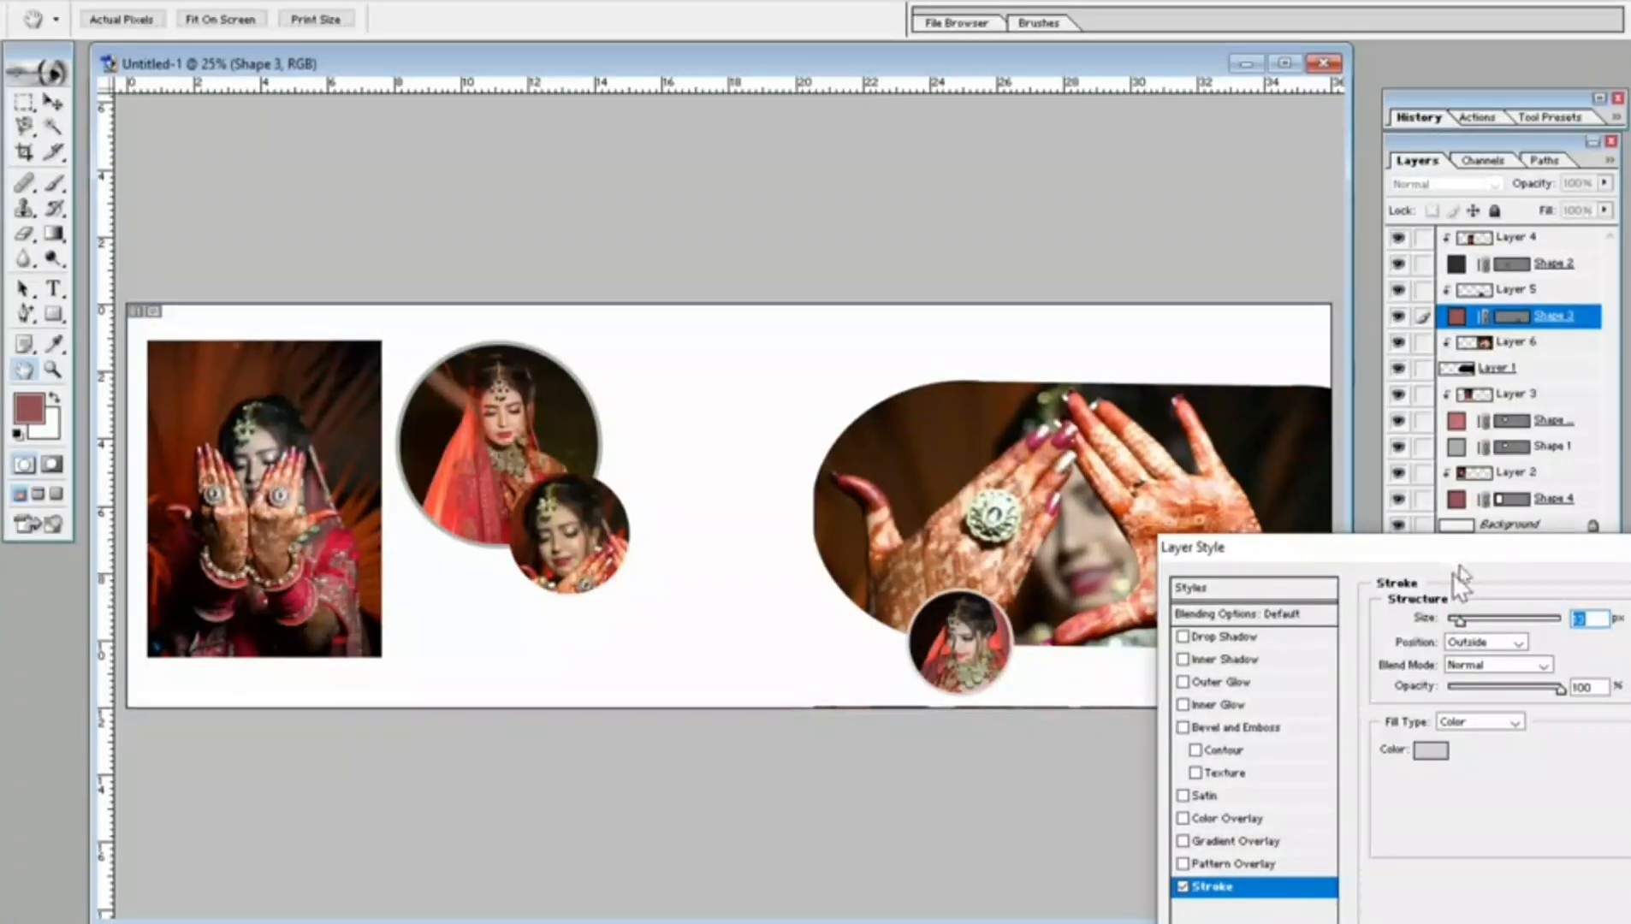
left_click_drag(1466, 556, 1284, 581)
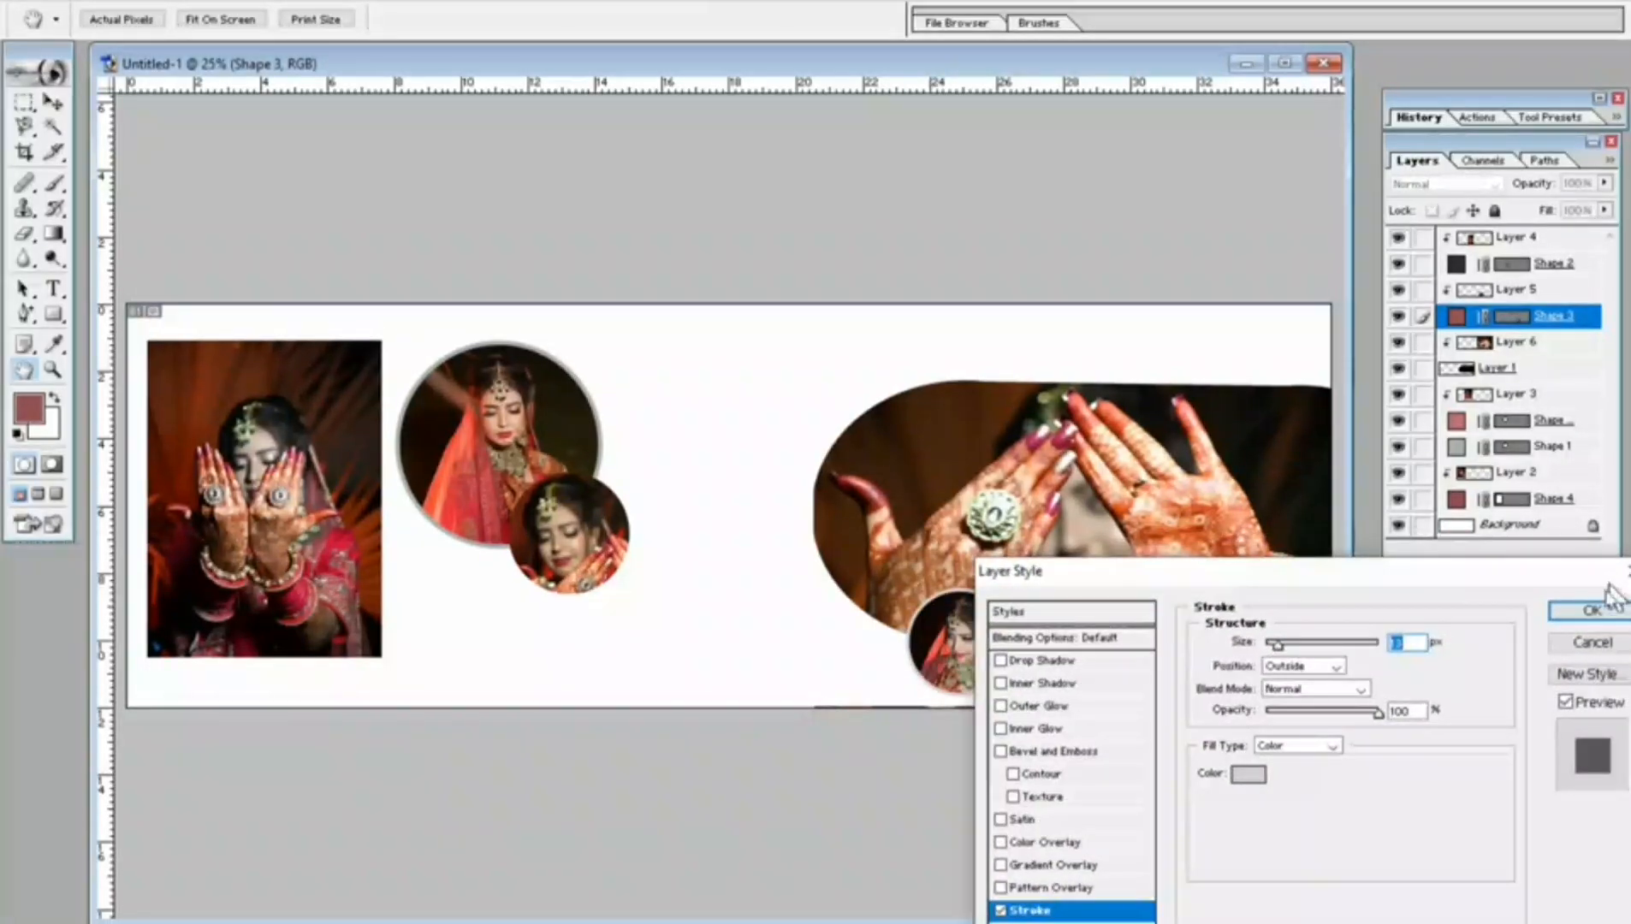
left_click(1592, 609)
left_click(770, 631)
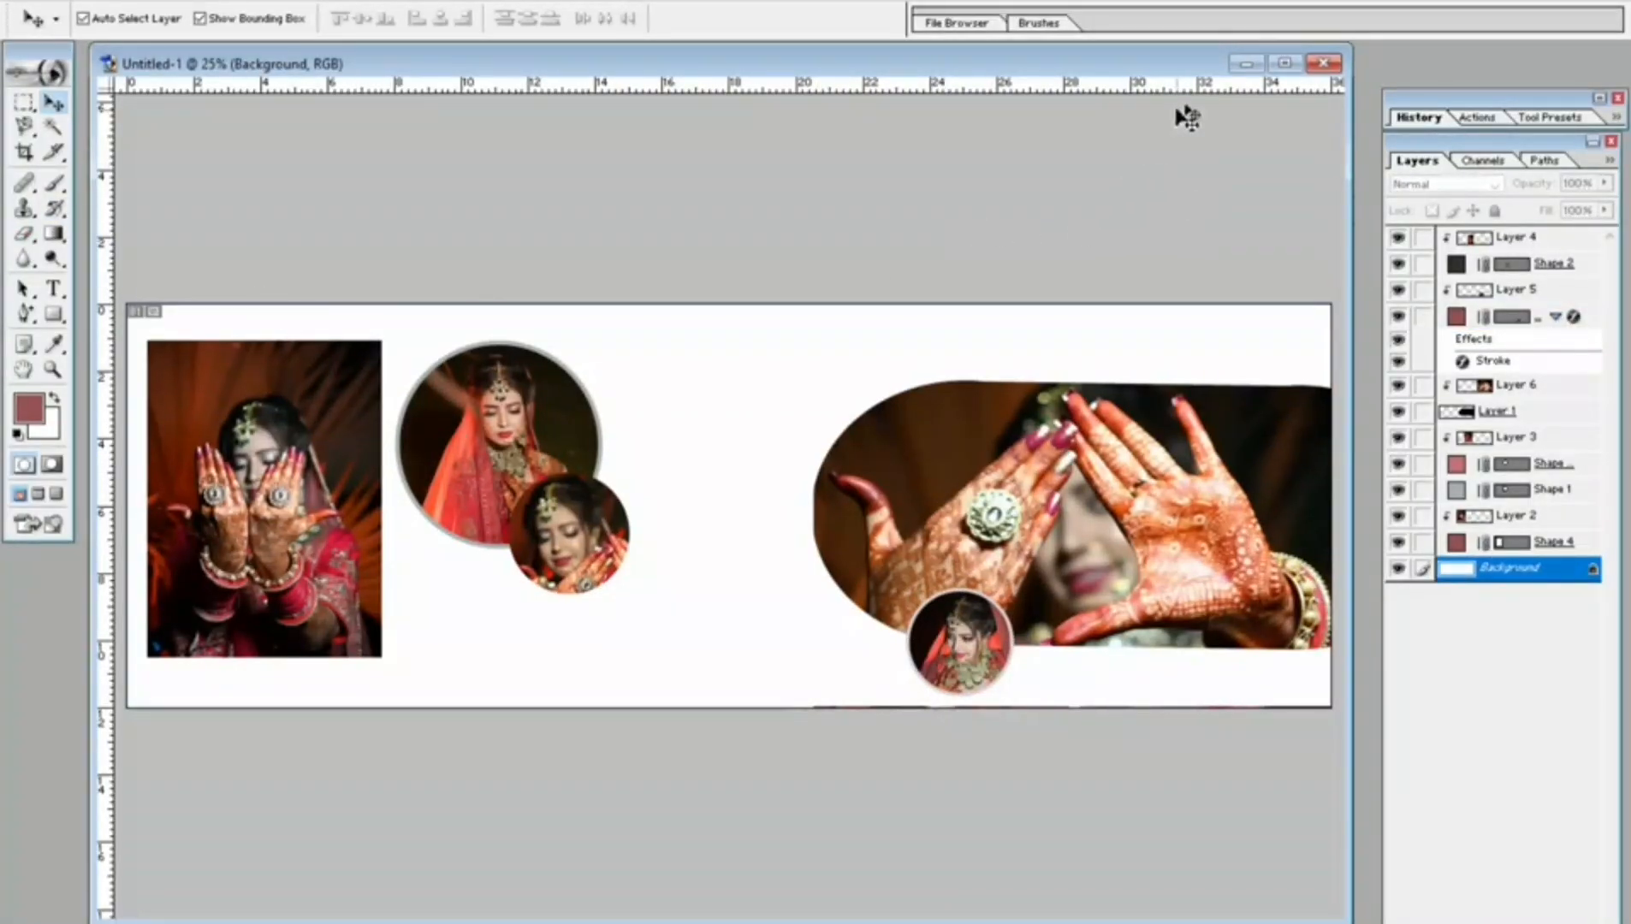
Maximize the document window and add a new empty layer directly above the background.
left_click(1284, 64)
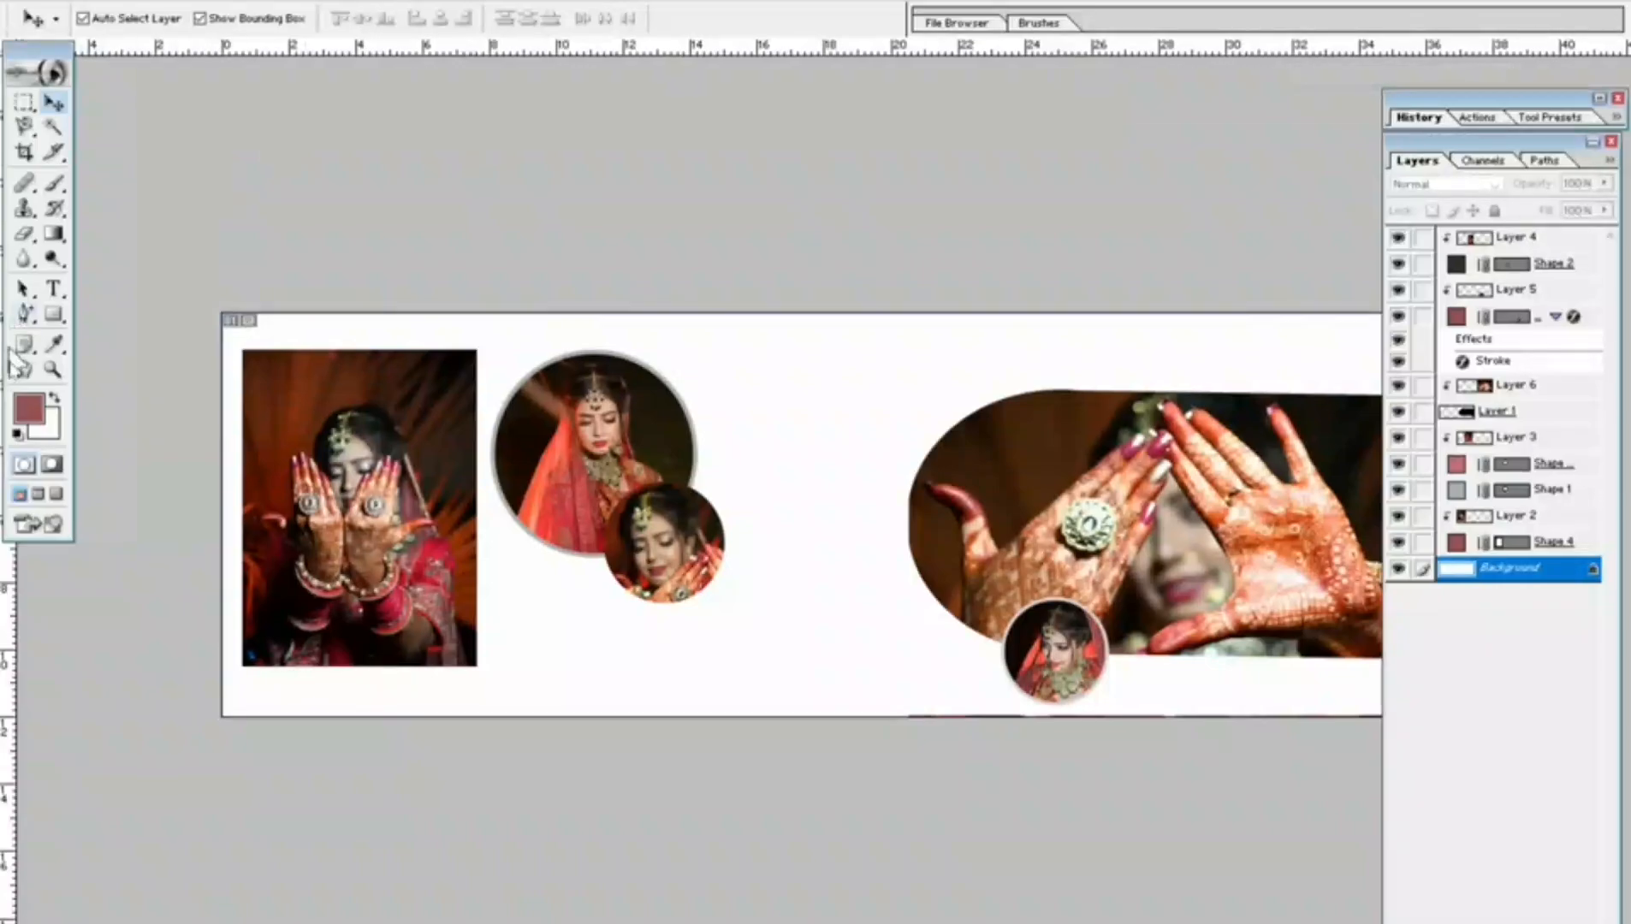
left_click(53, 289)
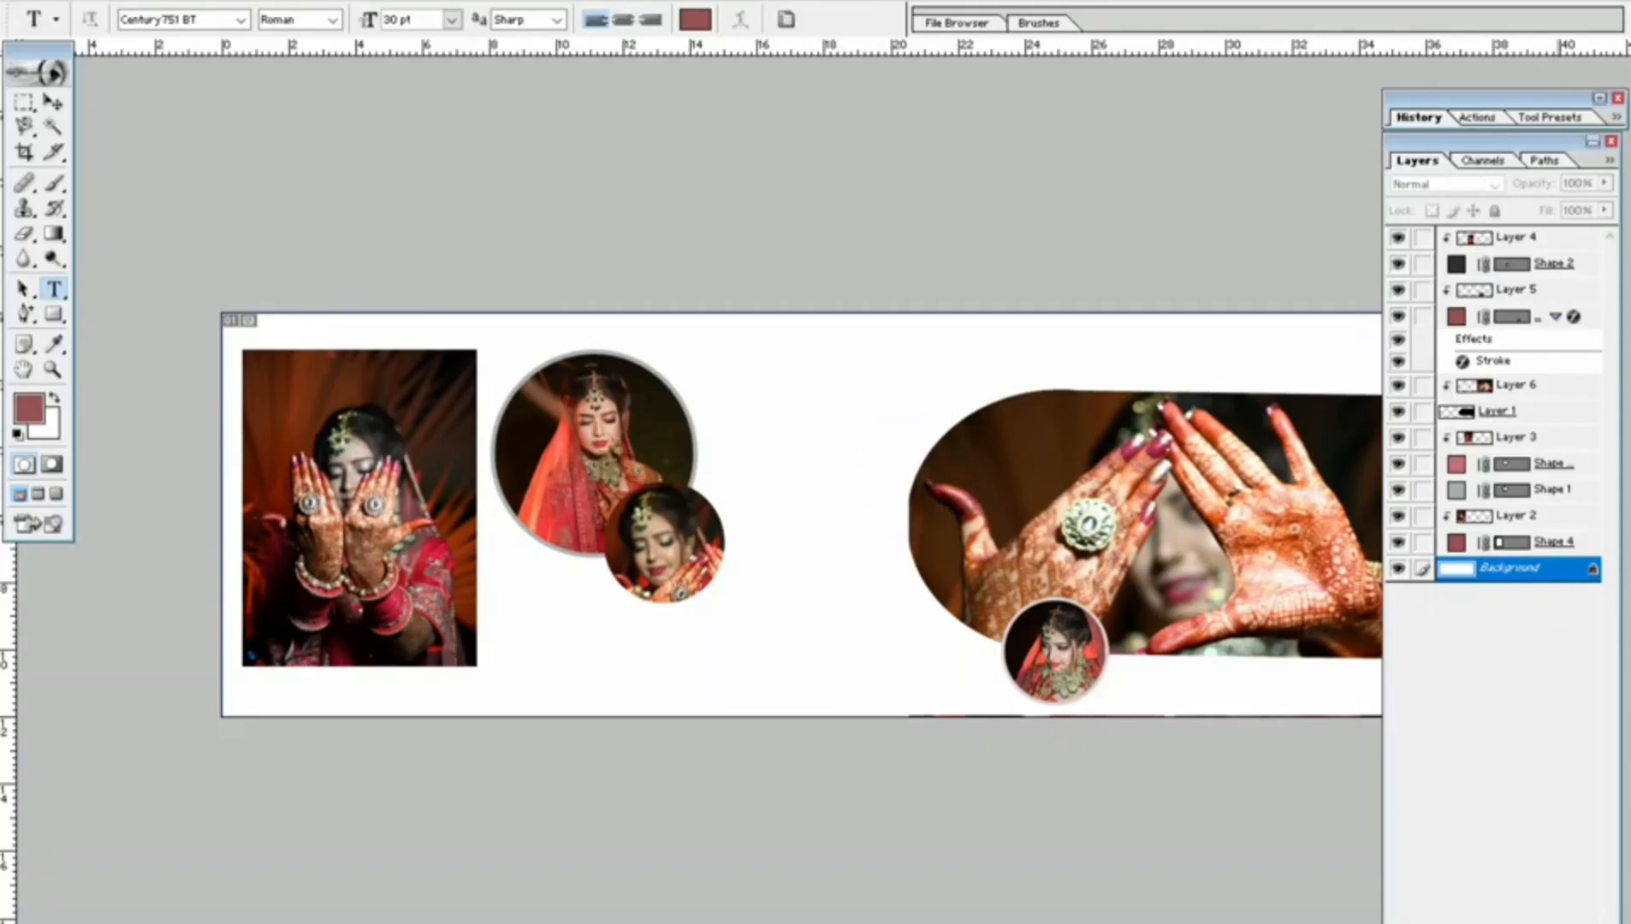
key("ctrl+alt+shift+n")
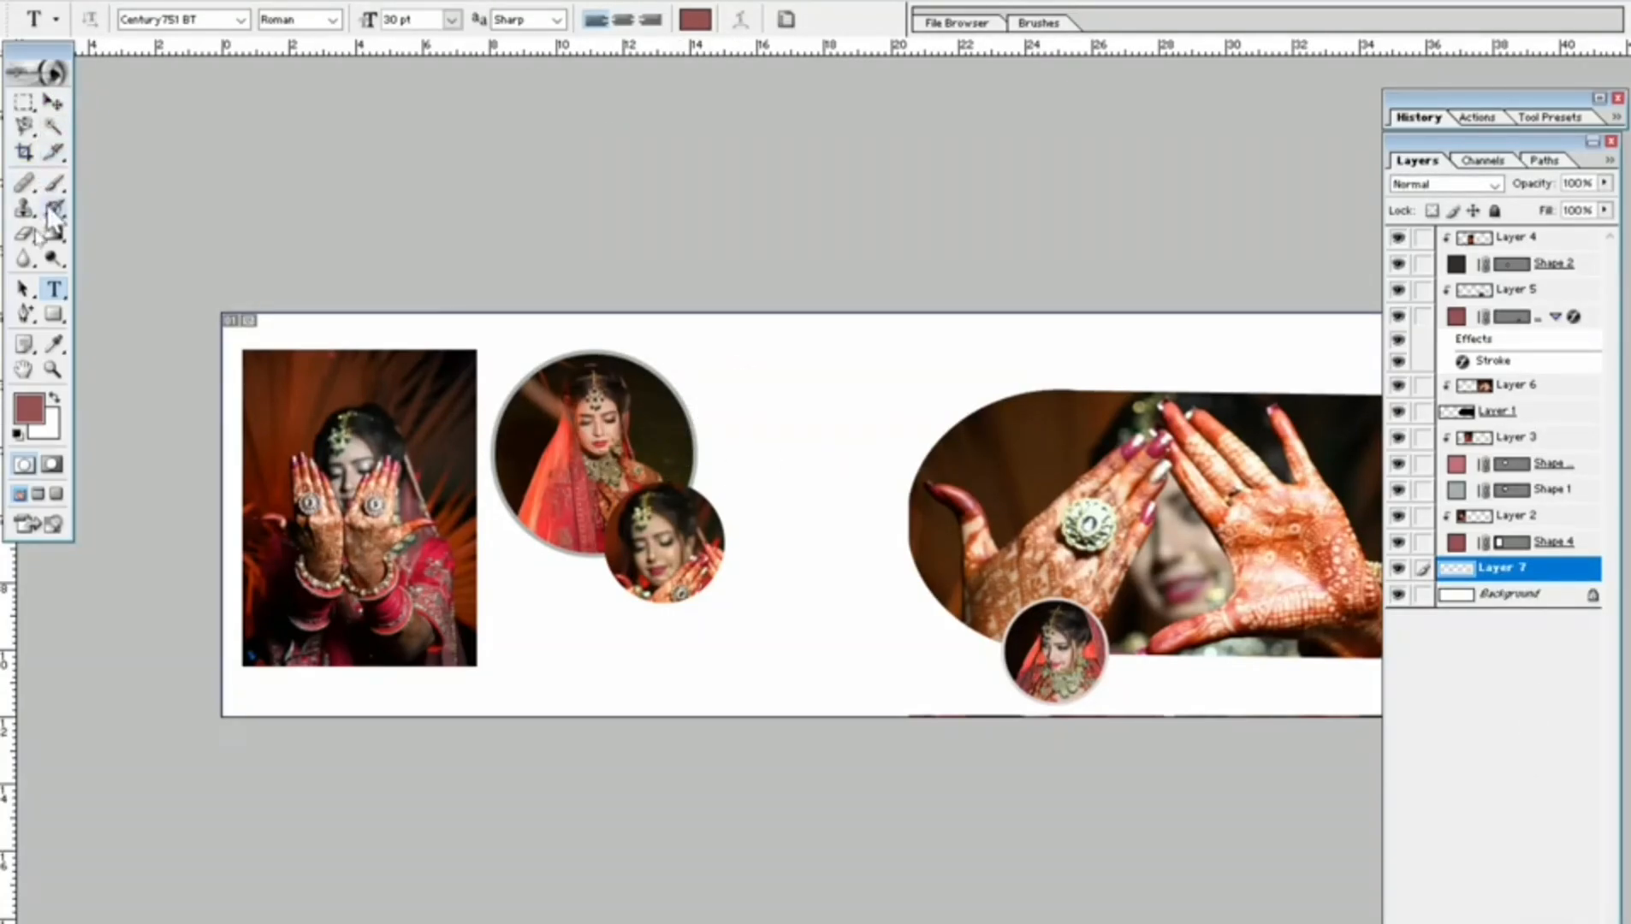
Choose the 46 px spatter brush for the Brush tool and enlarge its master diameter to 282 px.
left_click(63, 185)
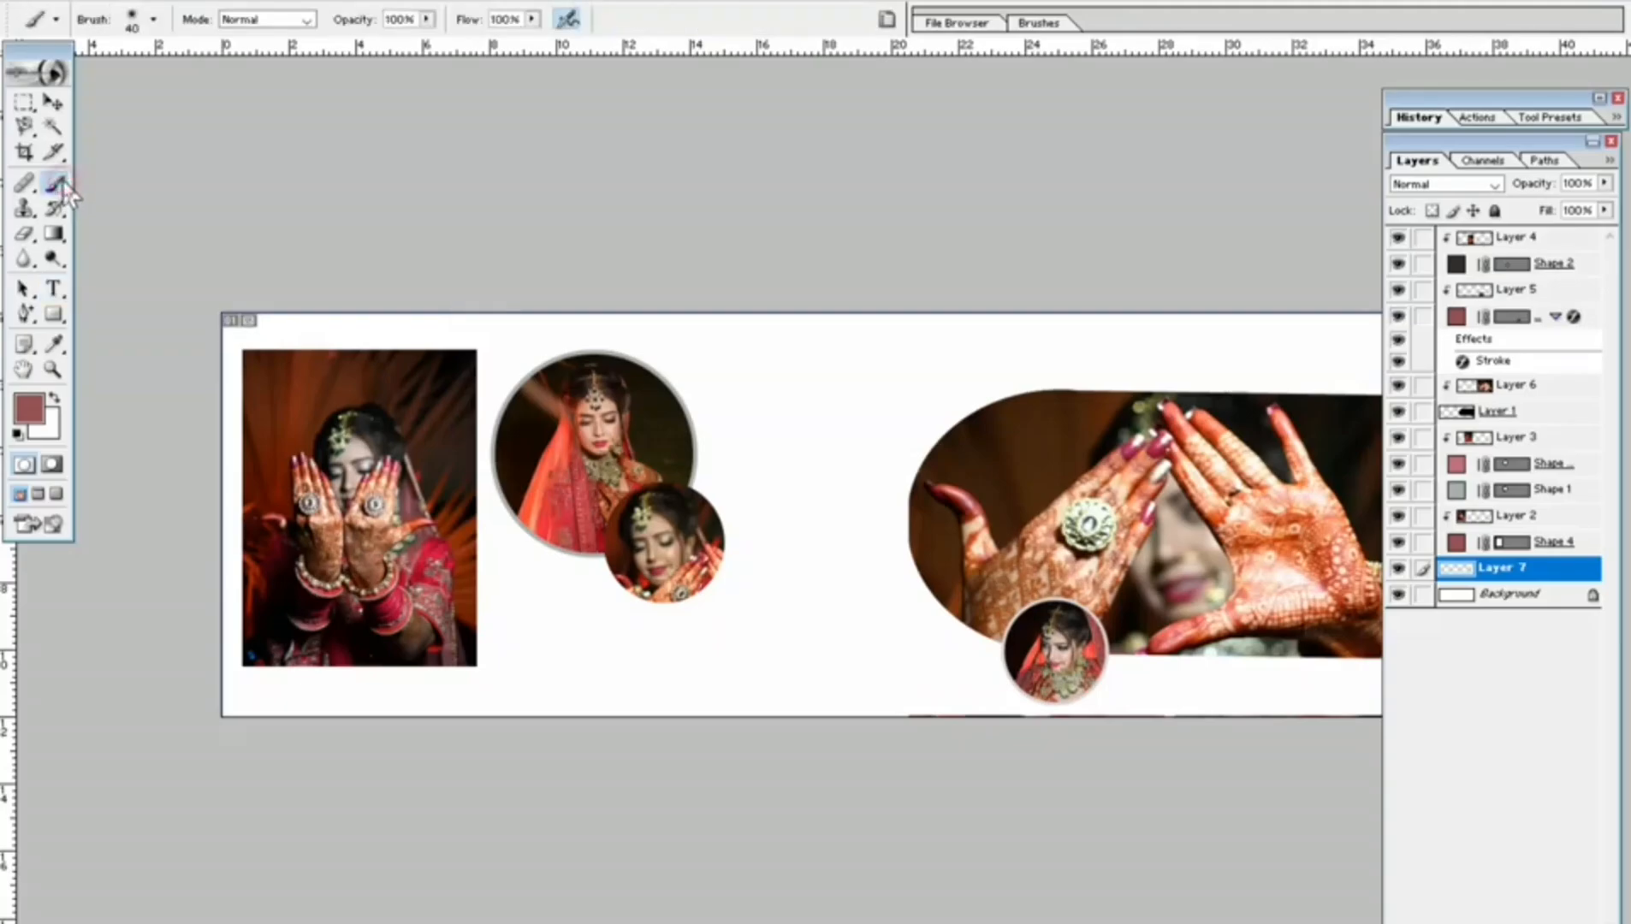
left_click(154, 19)
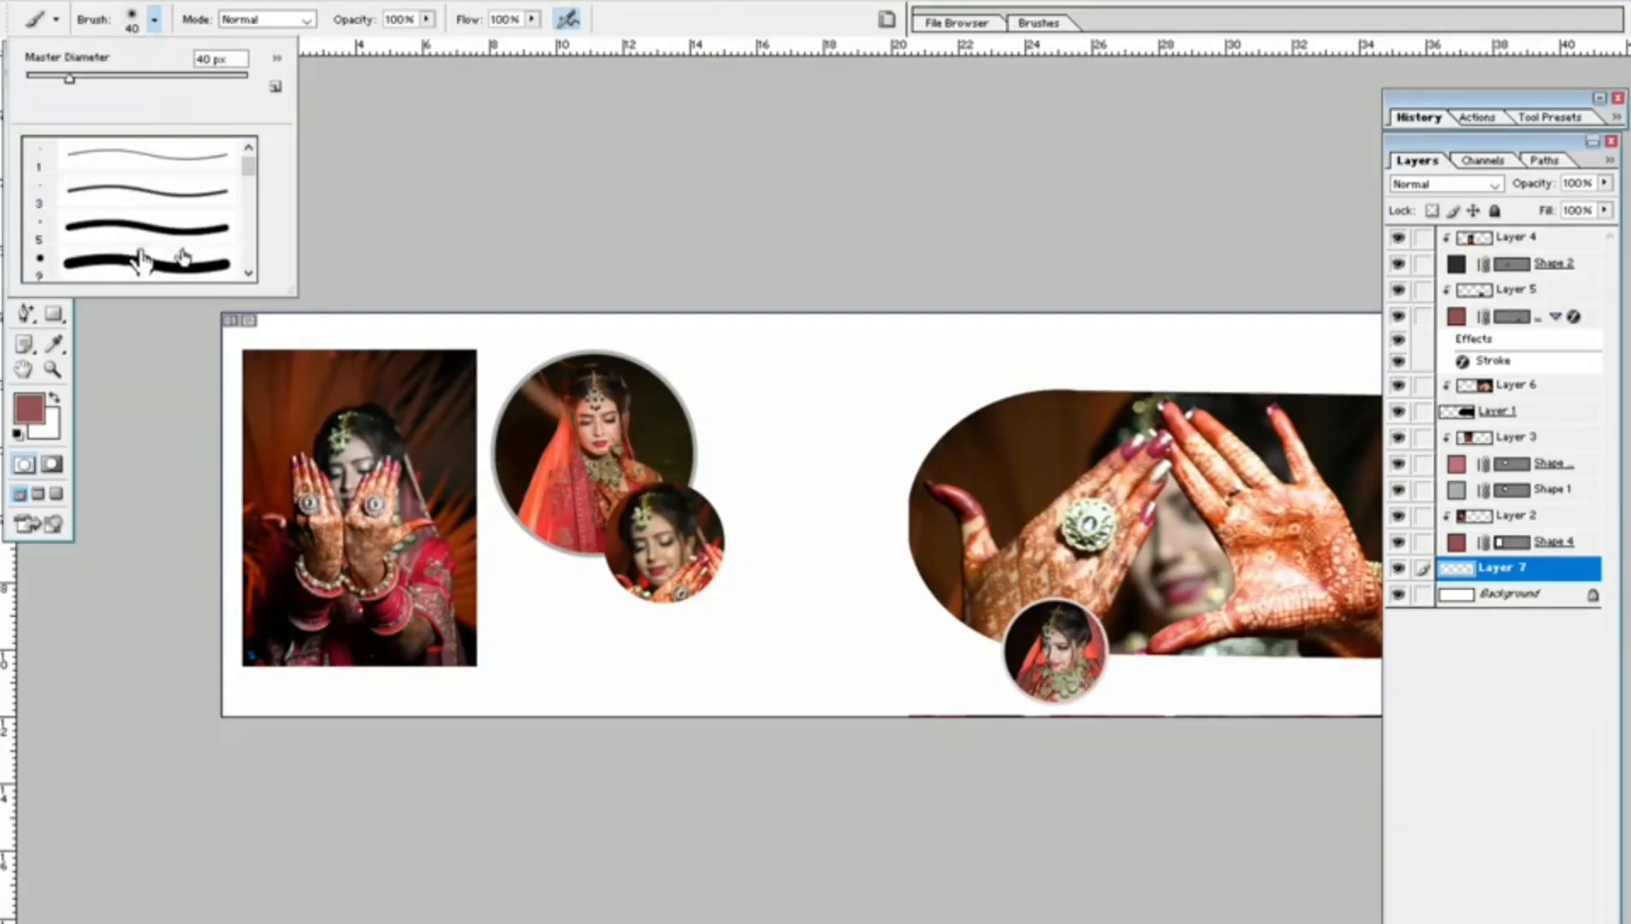
left_click_drag(246, 171, 248, 211)
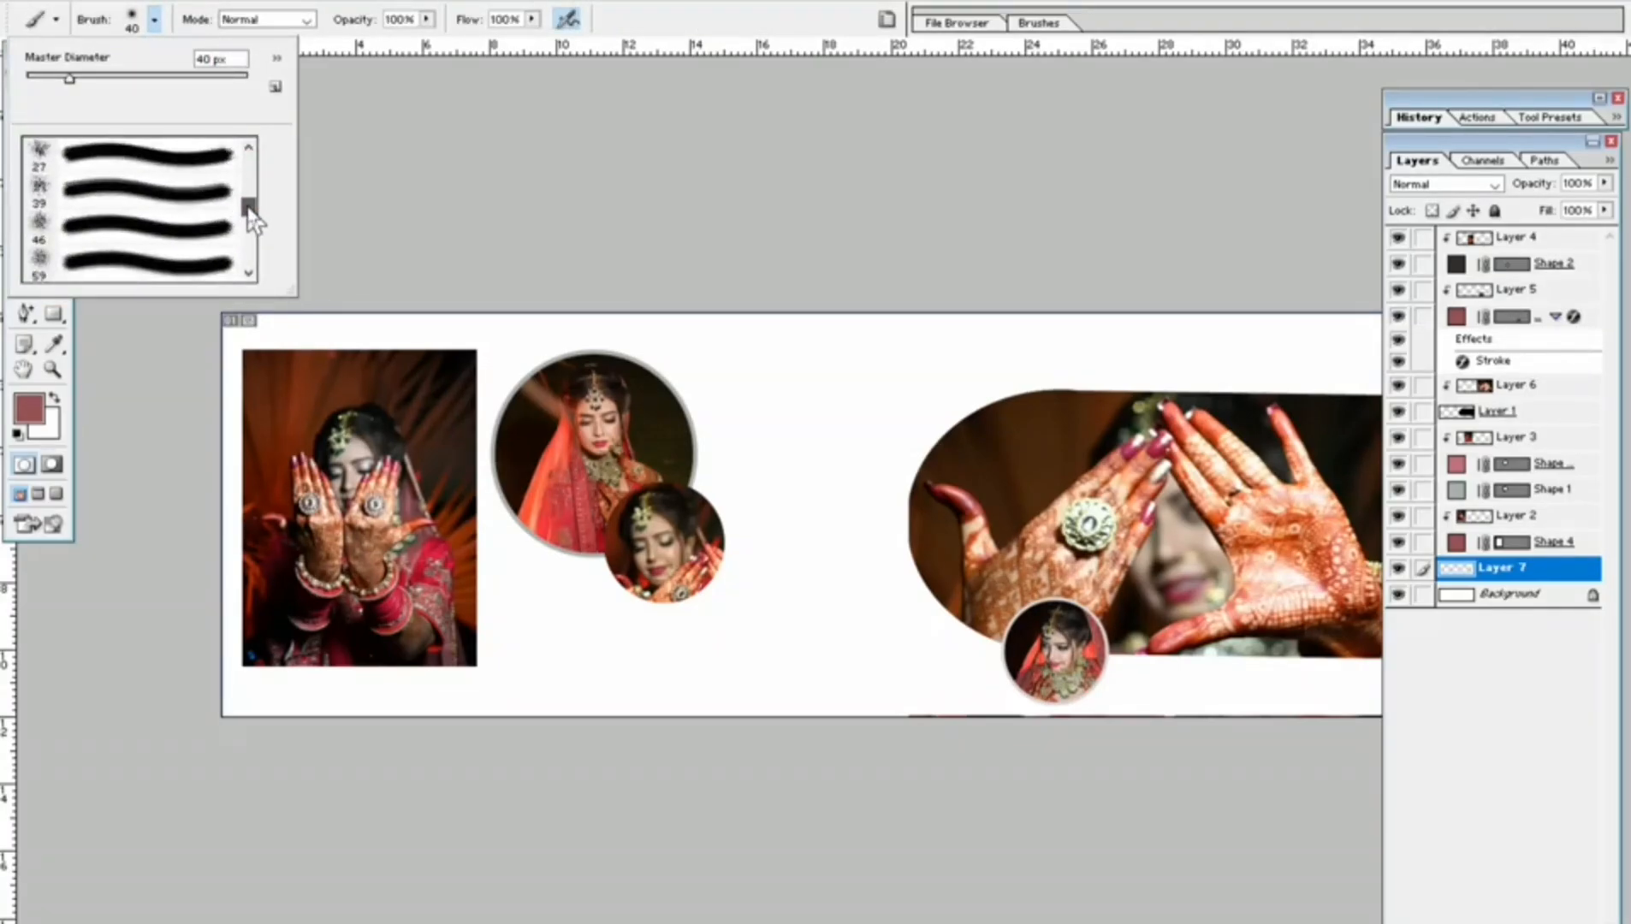
left_click(118, 239)
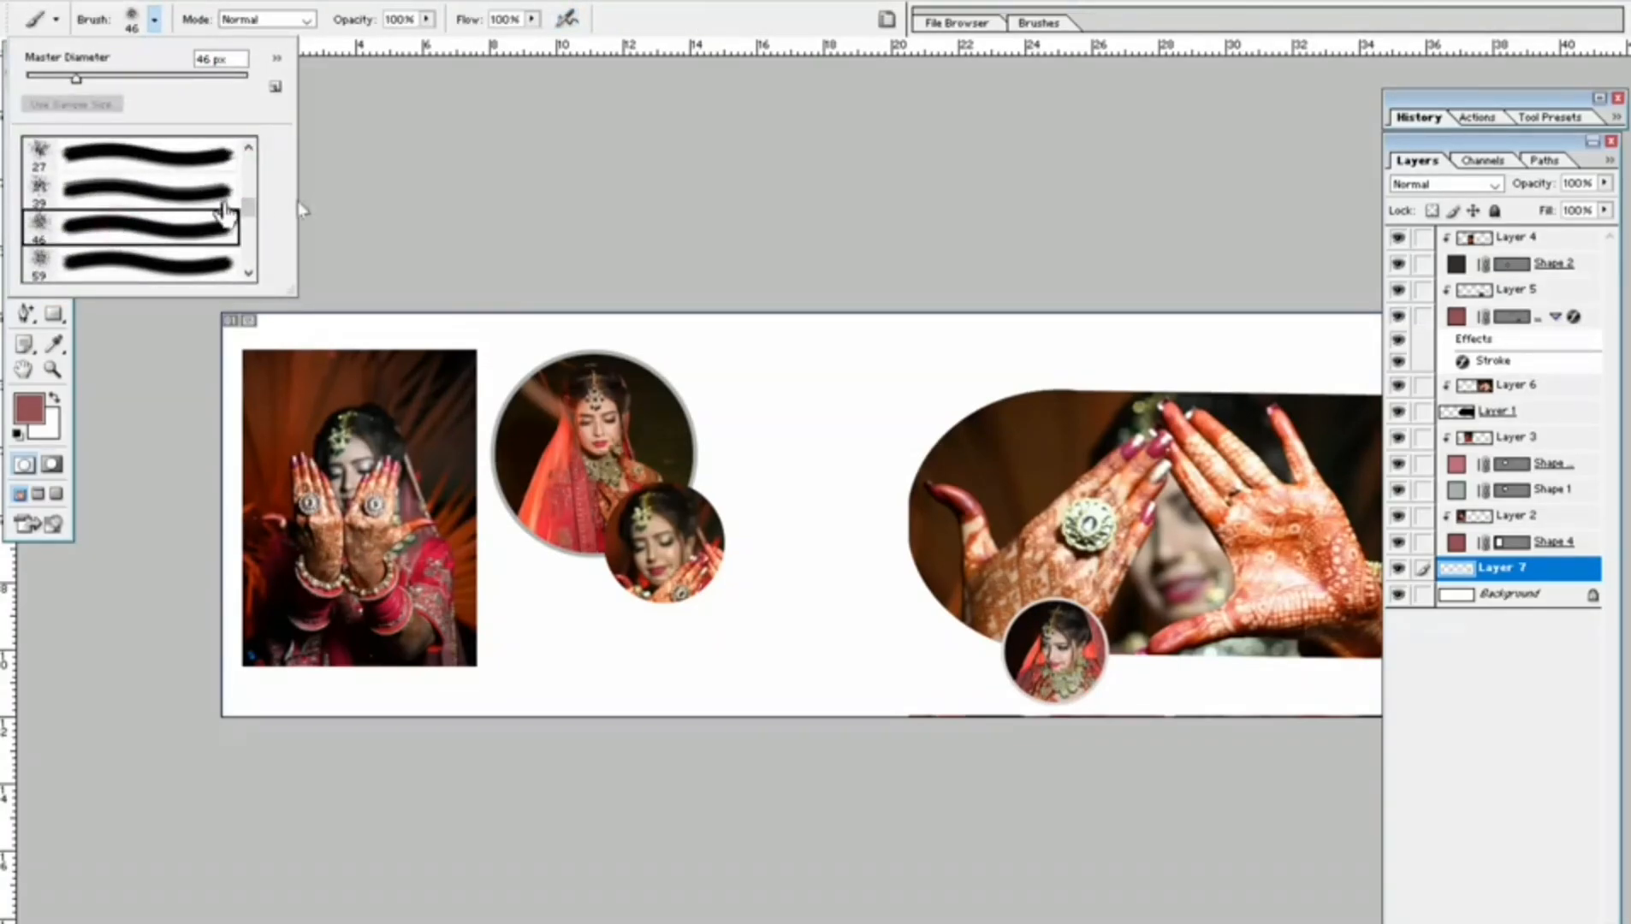
left_click(202, 74)
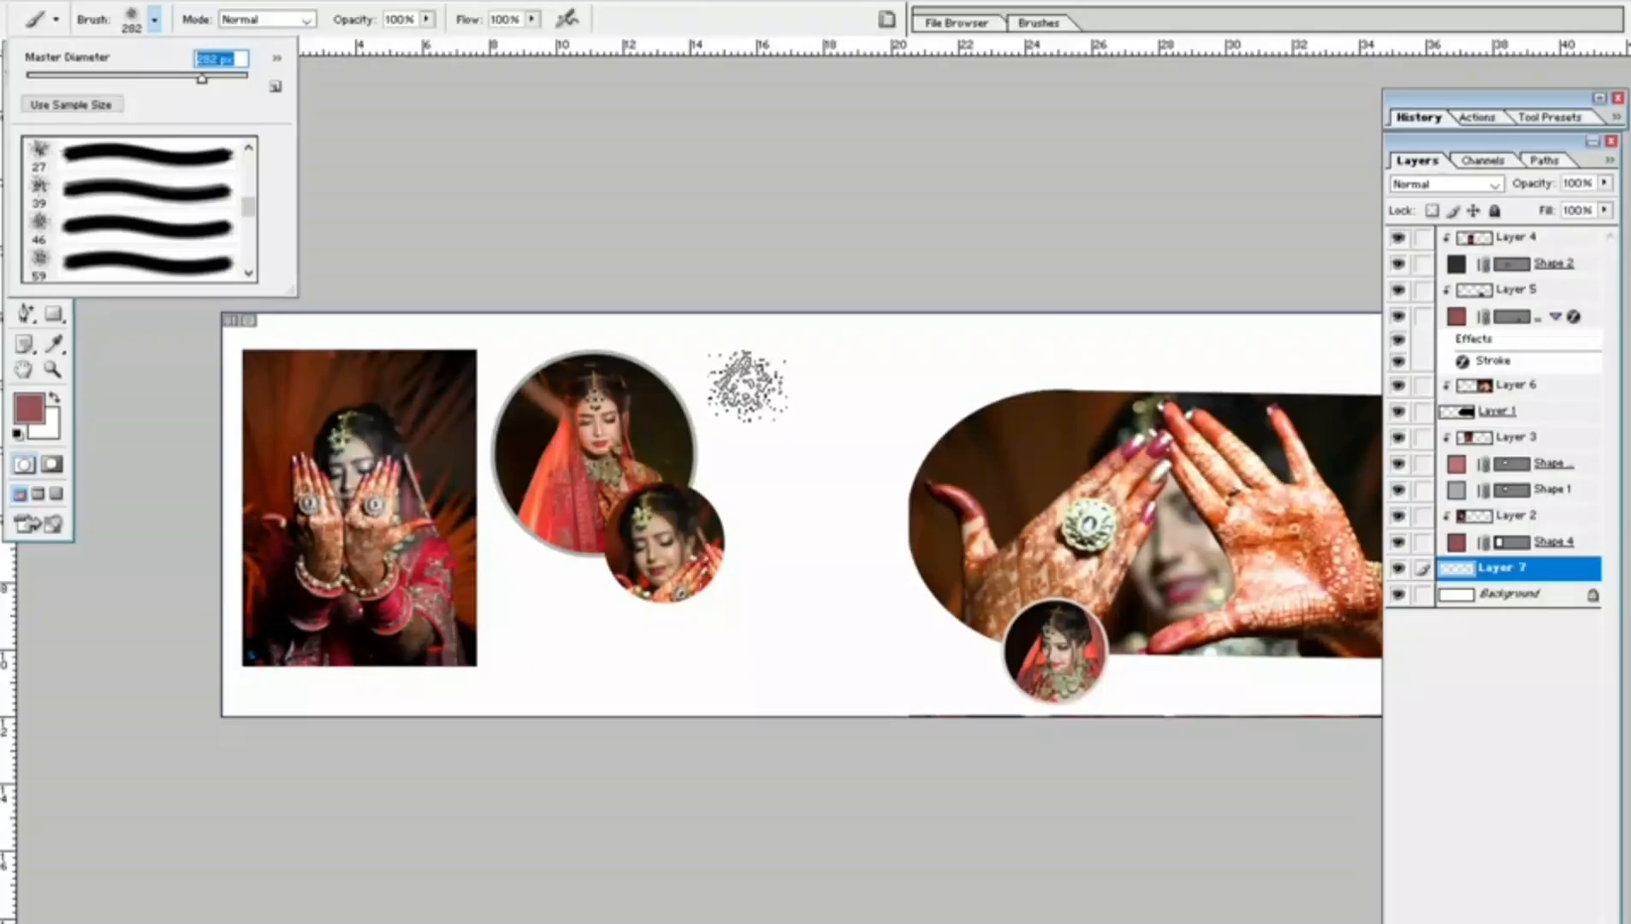
key("Return")
Paint a rough rose horizontal band near the page's upper edge between the large circle and the pill, move it slightly, and restore the document window.
left_click_drag(736, 366, 984, 354)
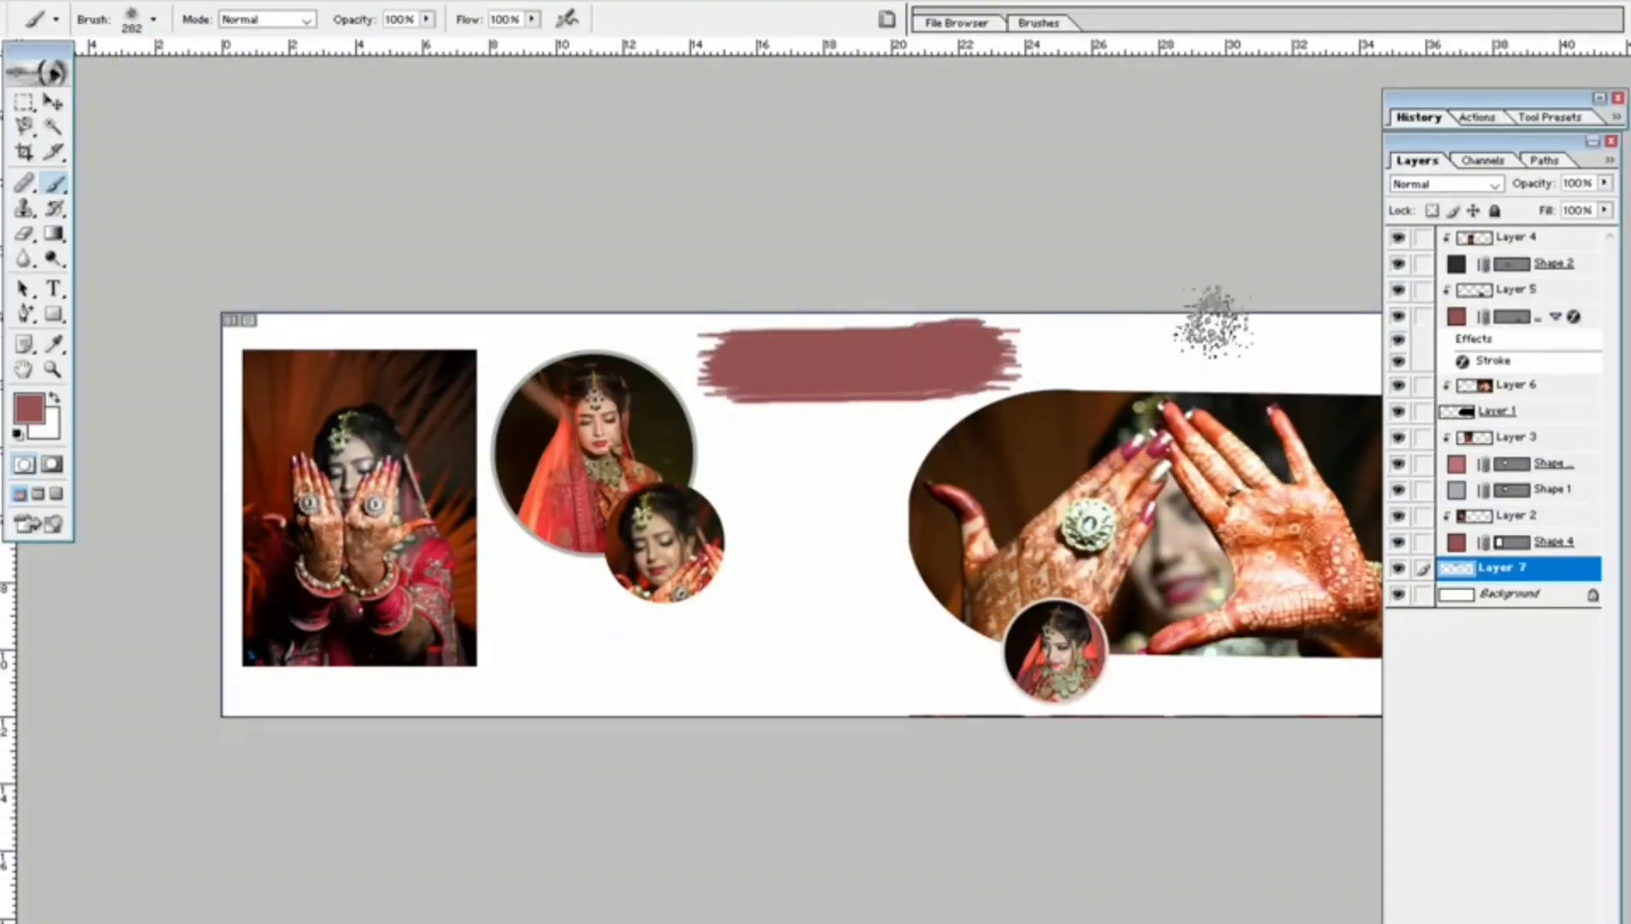
left_click(53, 103)
left_click_drag(891, 364, 866, 375)
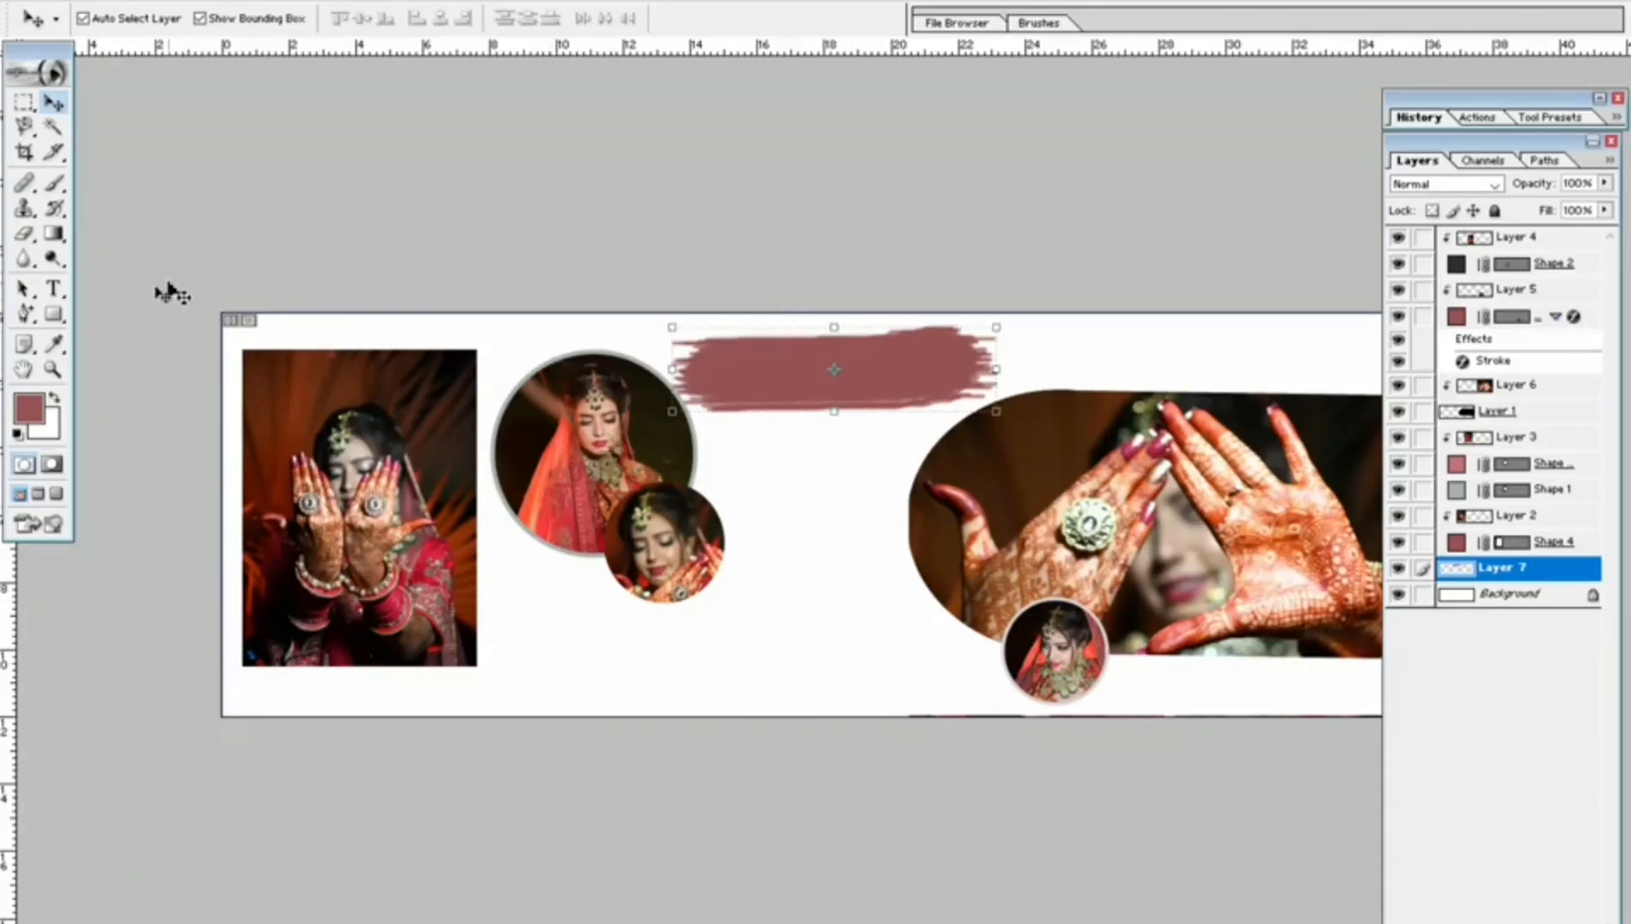
left_click(1608, 7)
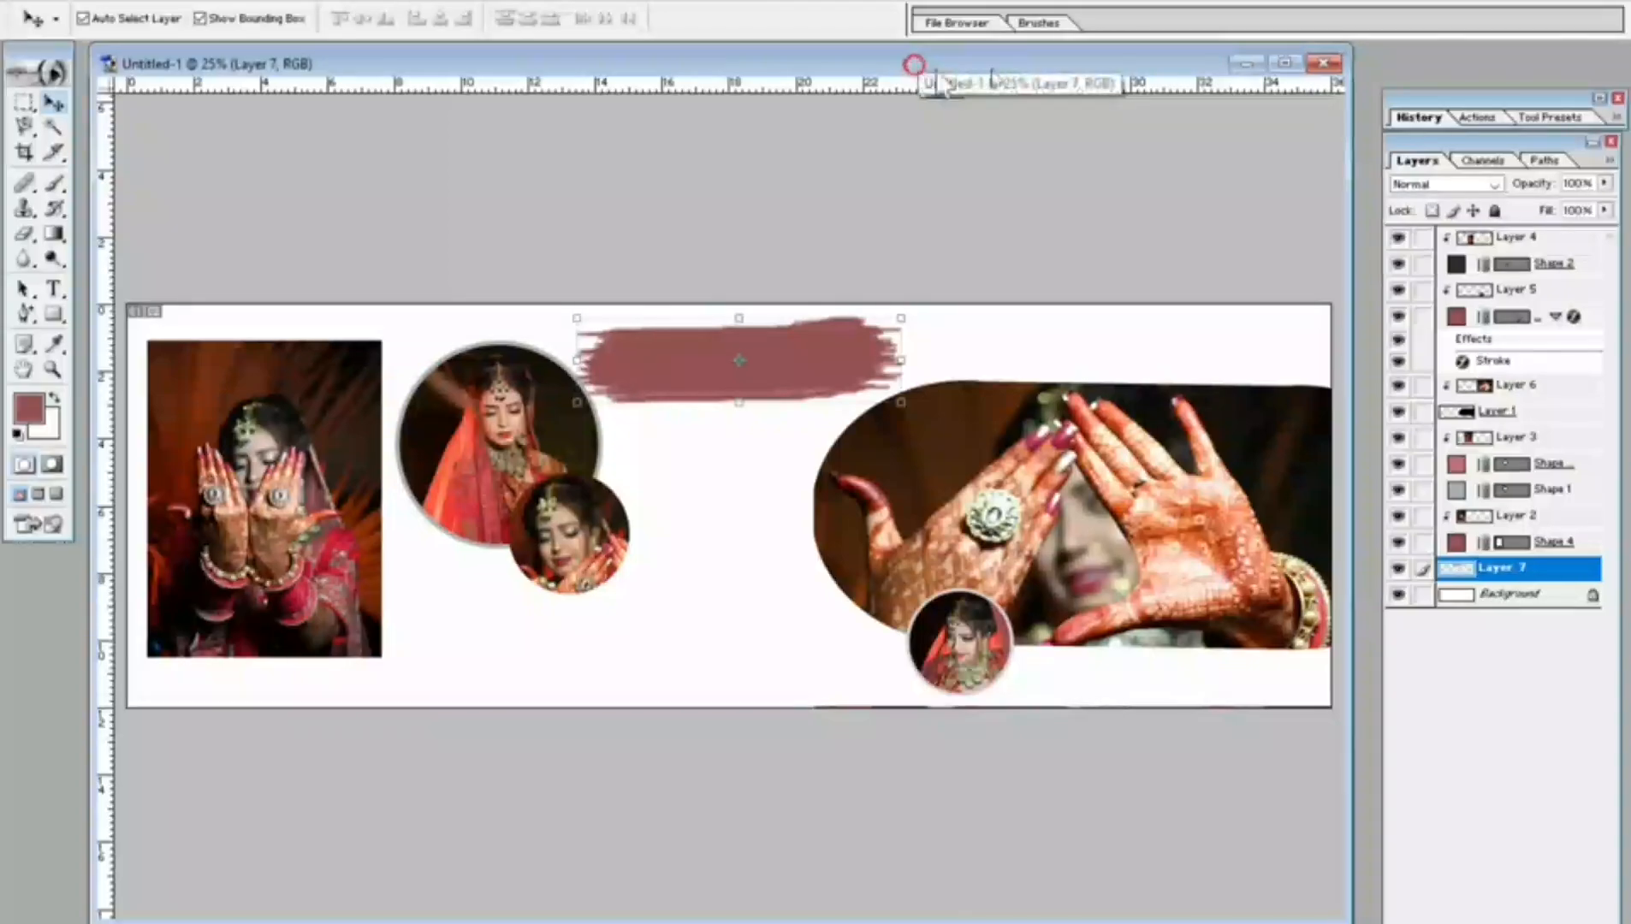
Move the album window aside and create a new blank document.
left_click_drag(914, 64, 1330, 64)
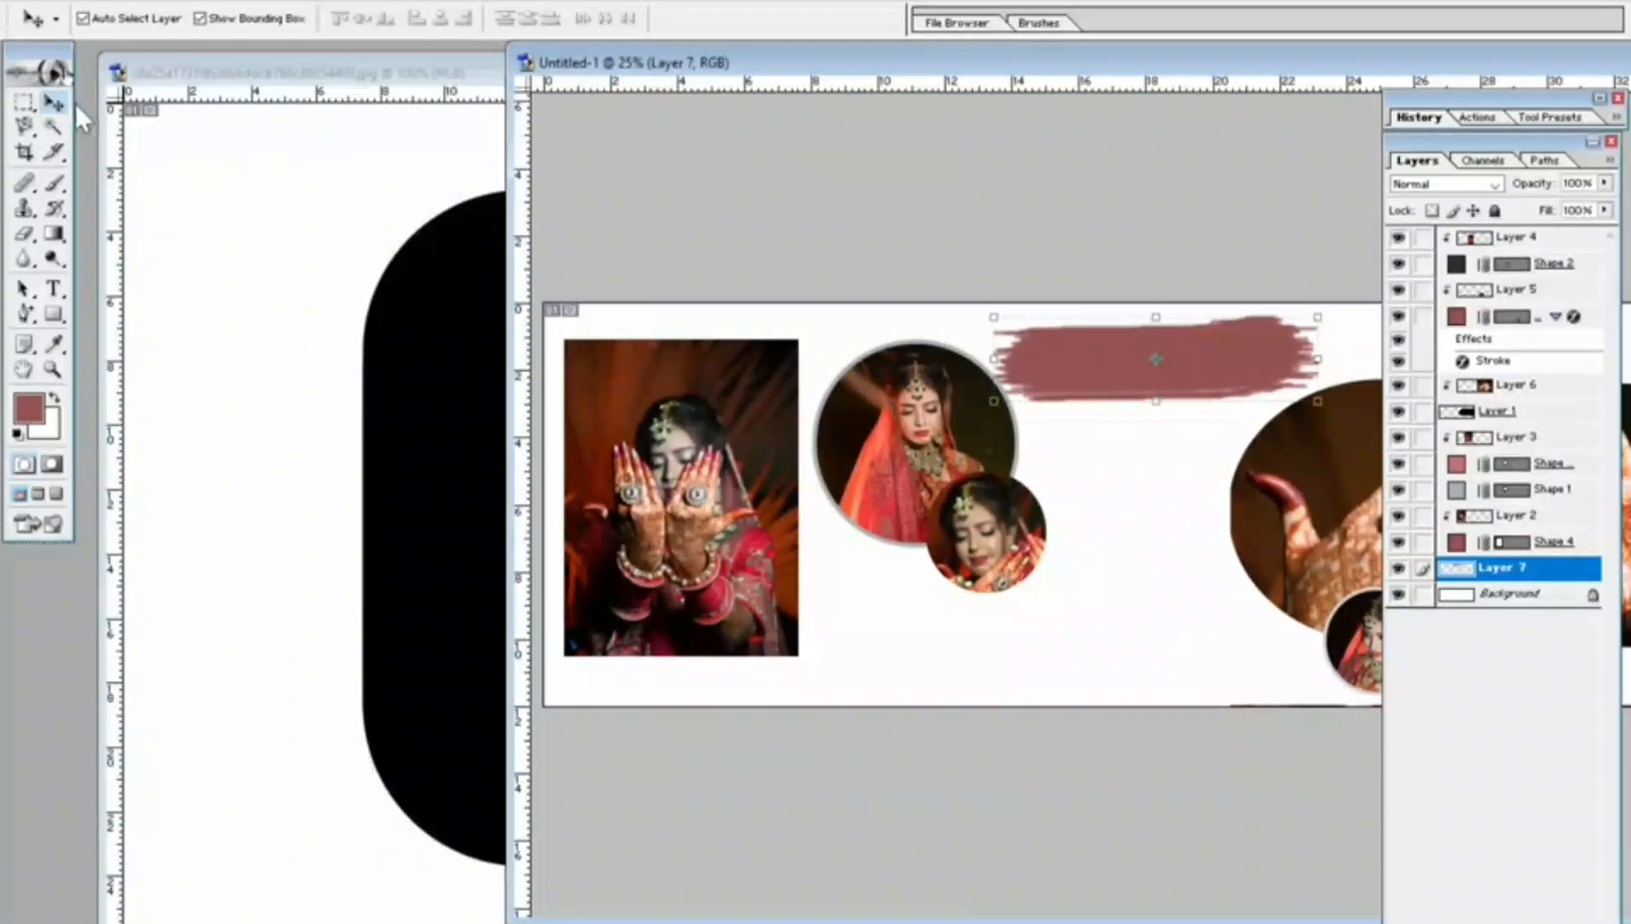
left_click(25, 3)
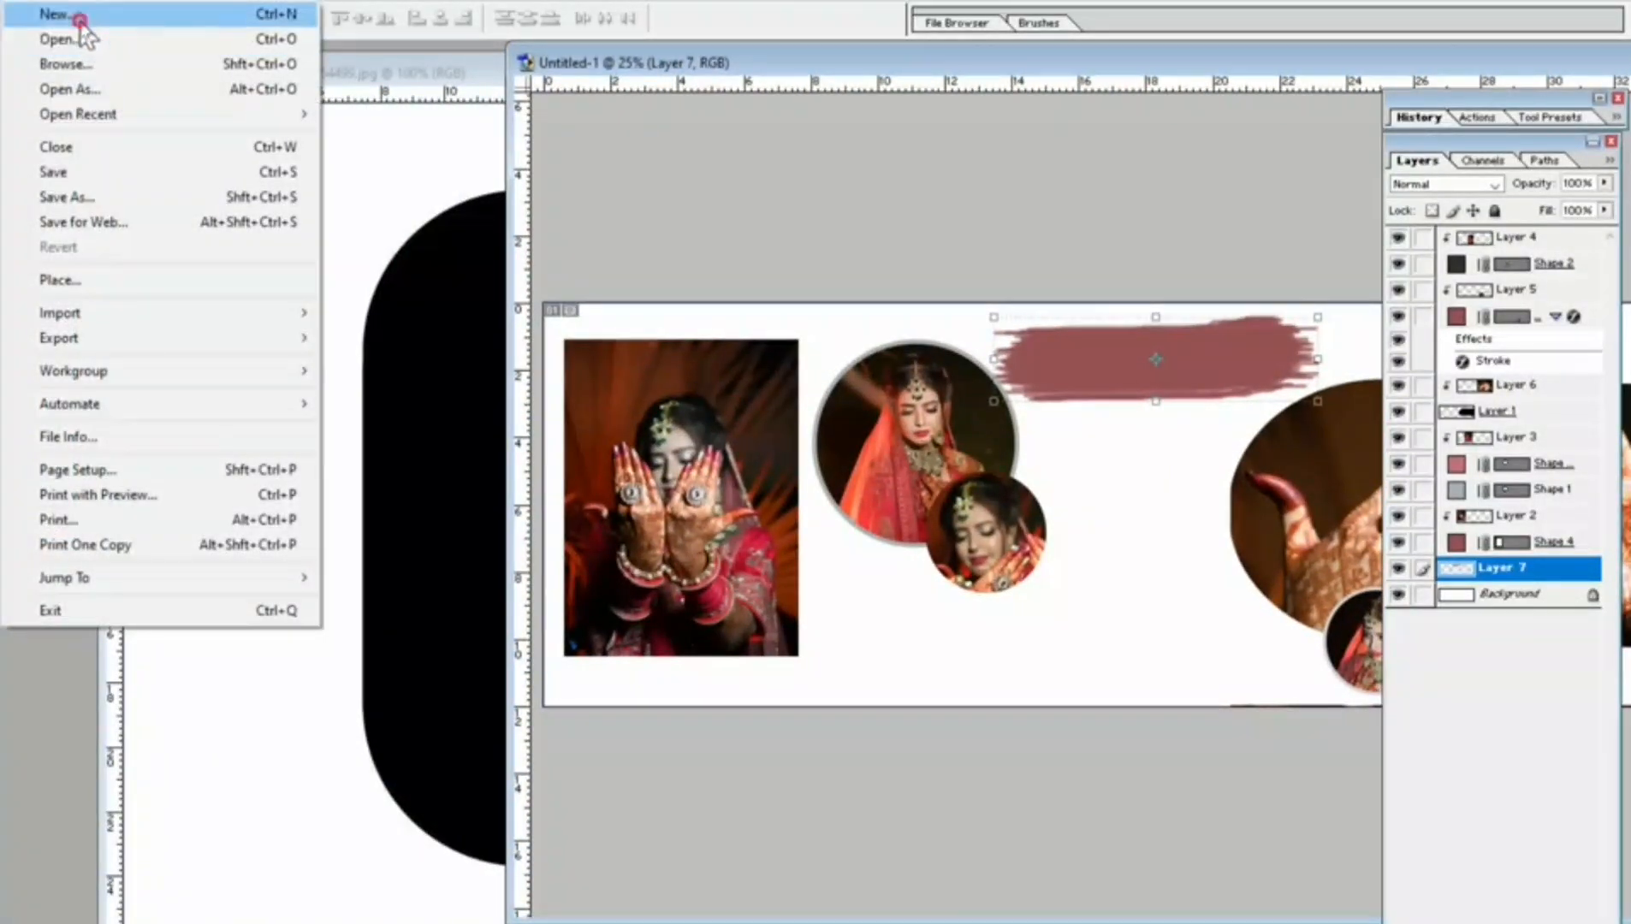
left_click(79, 17)
left_click(1002, 310)
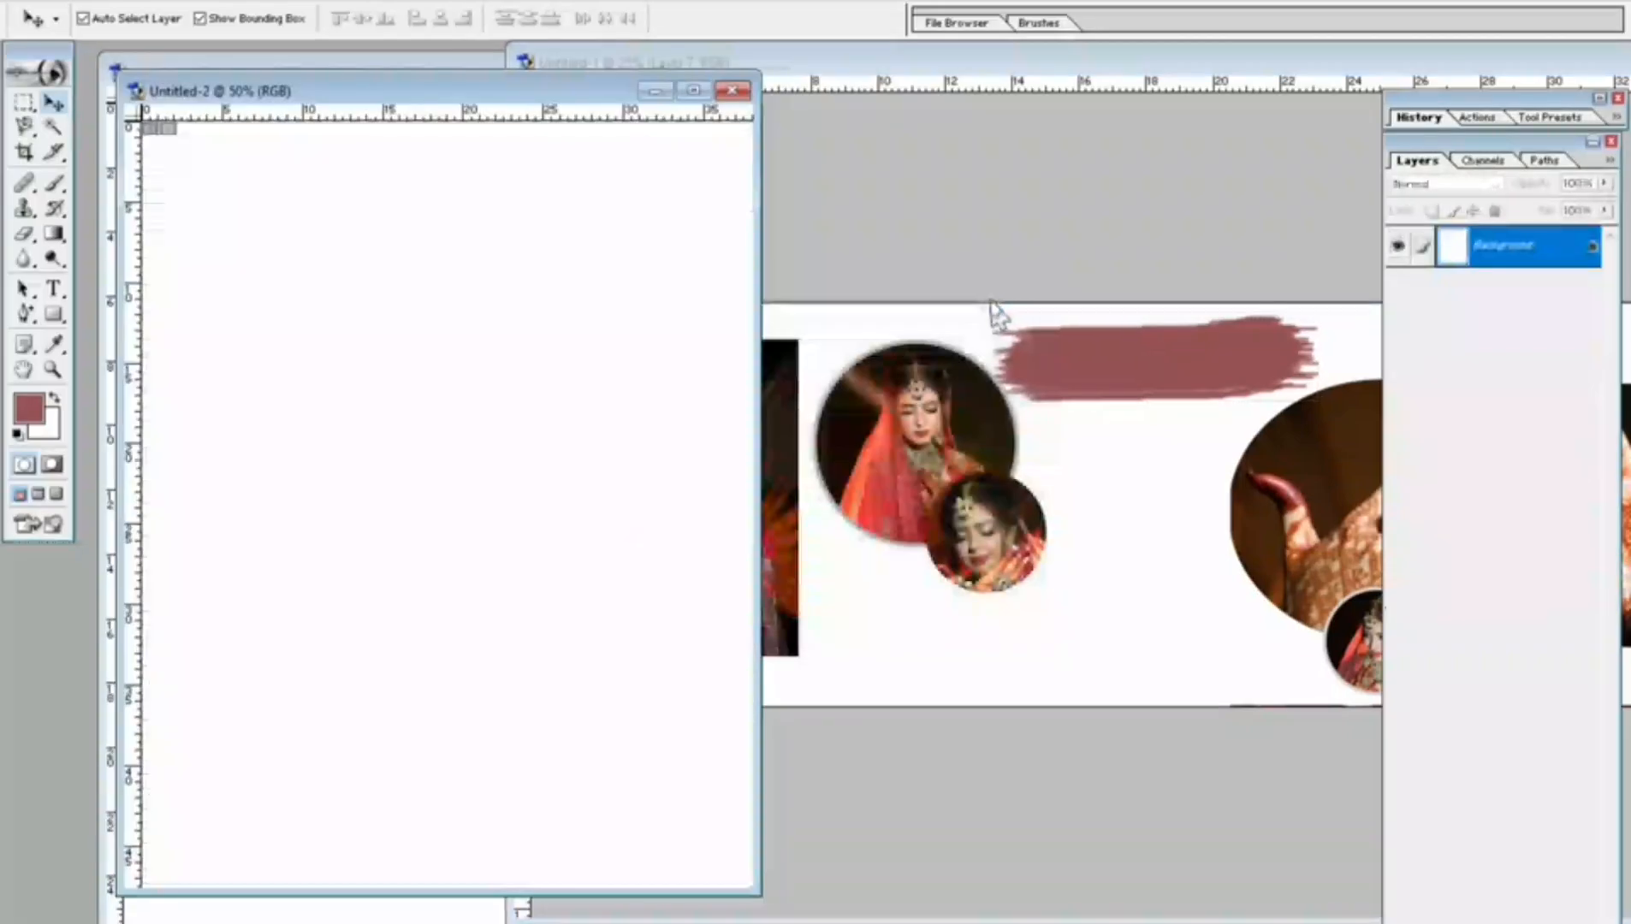
Add the text "happy wedding" to the upper part of the blank document in 30 pt Century751 BT Roman.
left_click(52, 290)
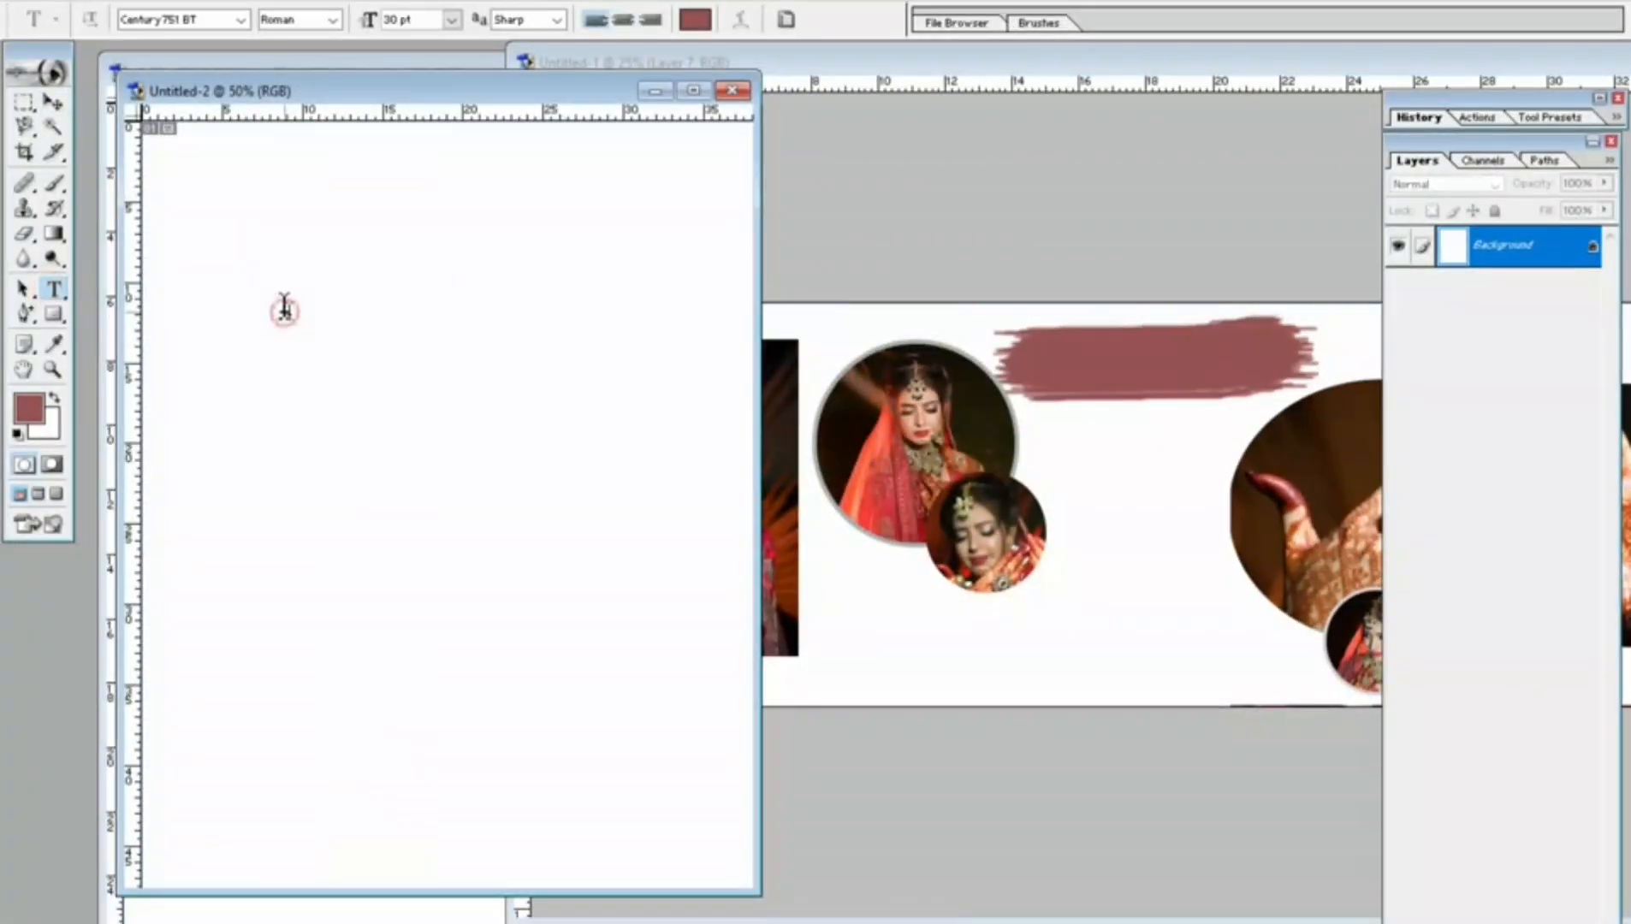
left_click(282, 310)
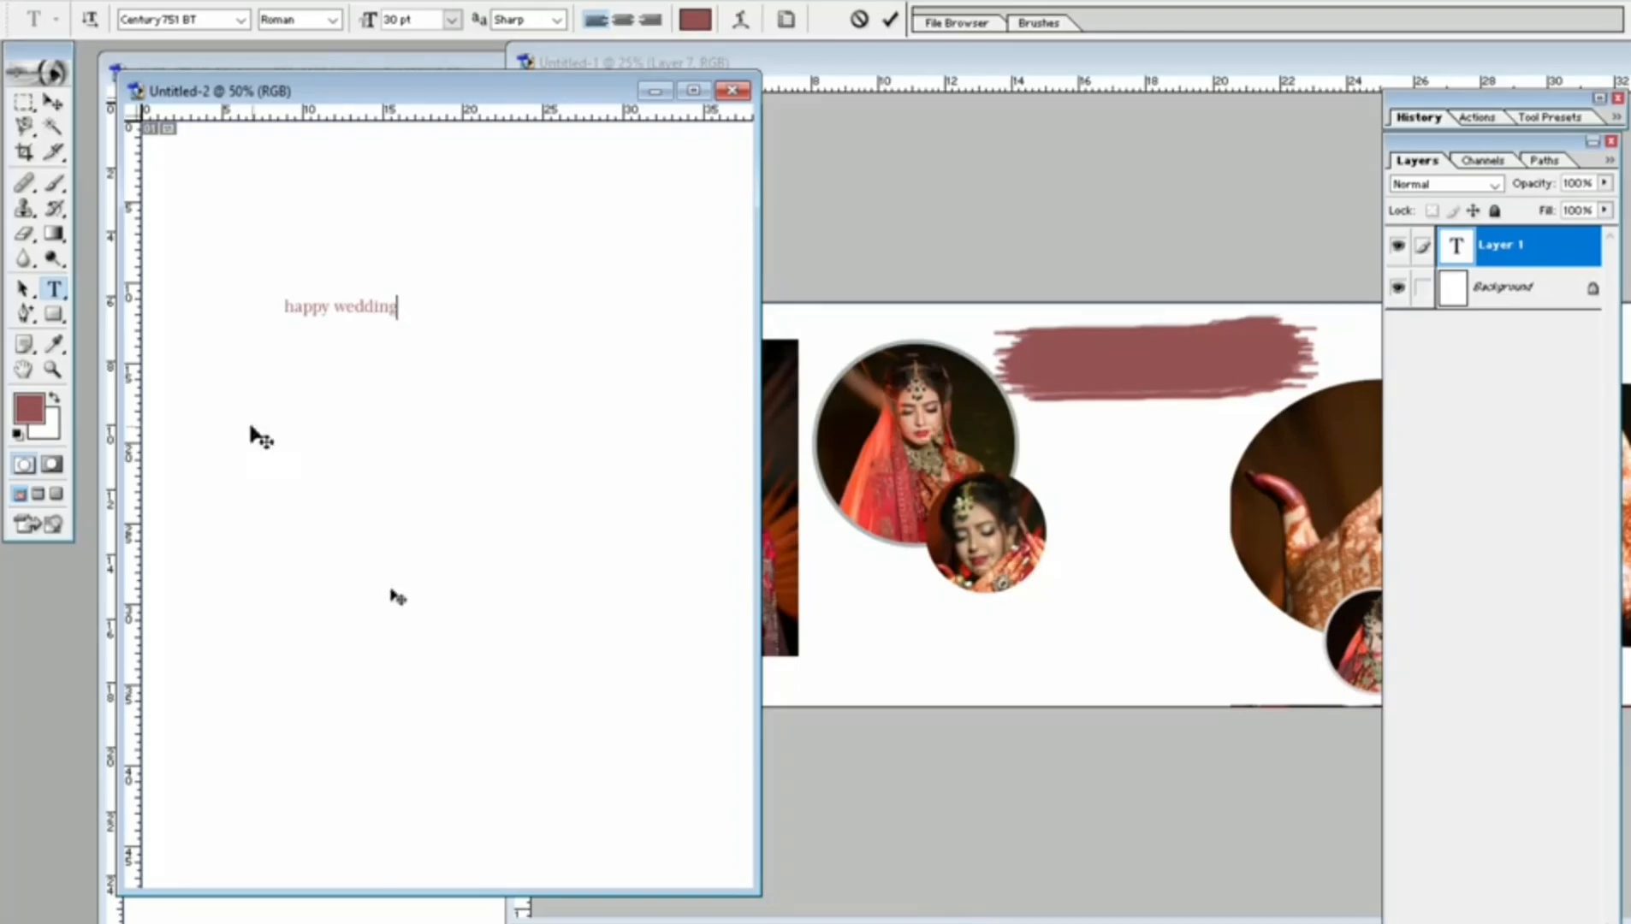
left_click(53, 102)
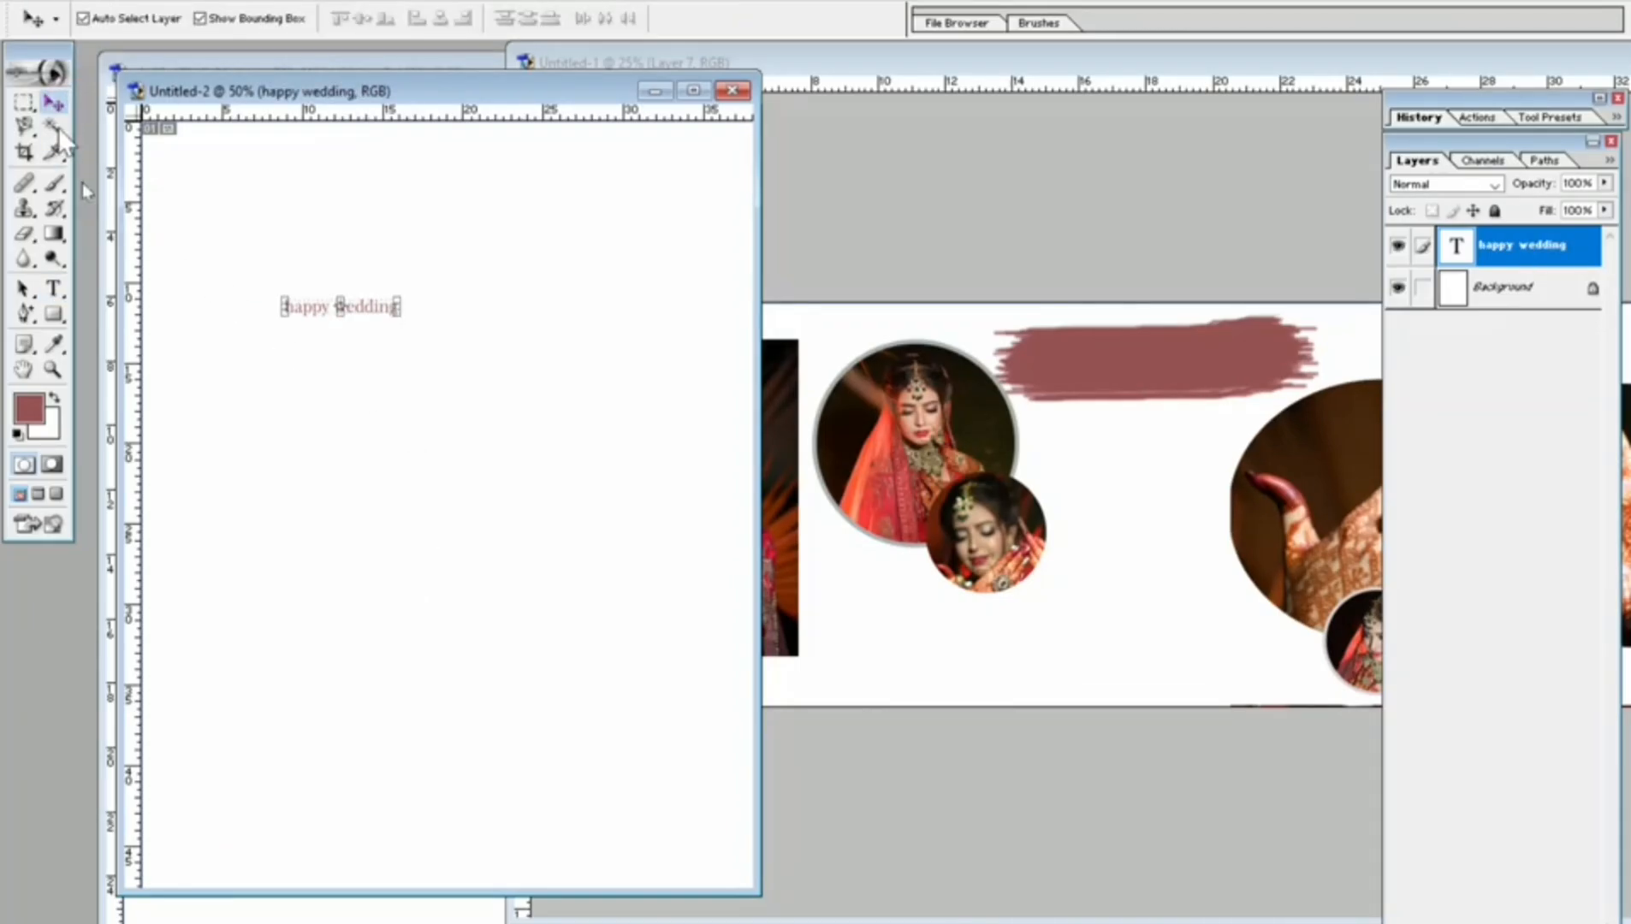
Apply a Color Overlay in muted grey-pink (RGB 173, 153, 153) to the "happy wedding" text layer.
right_click(362, 308)
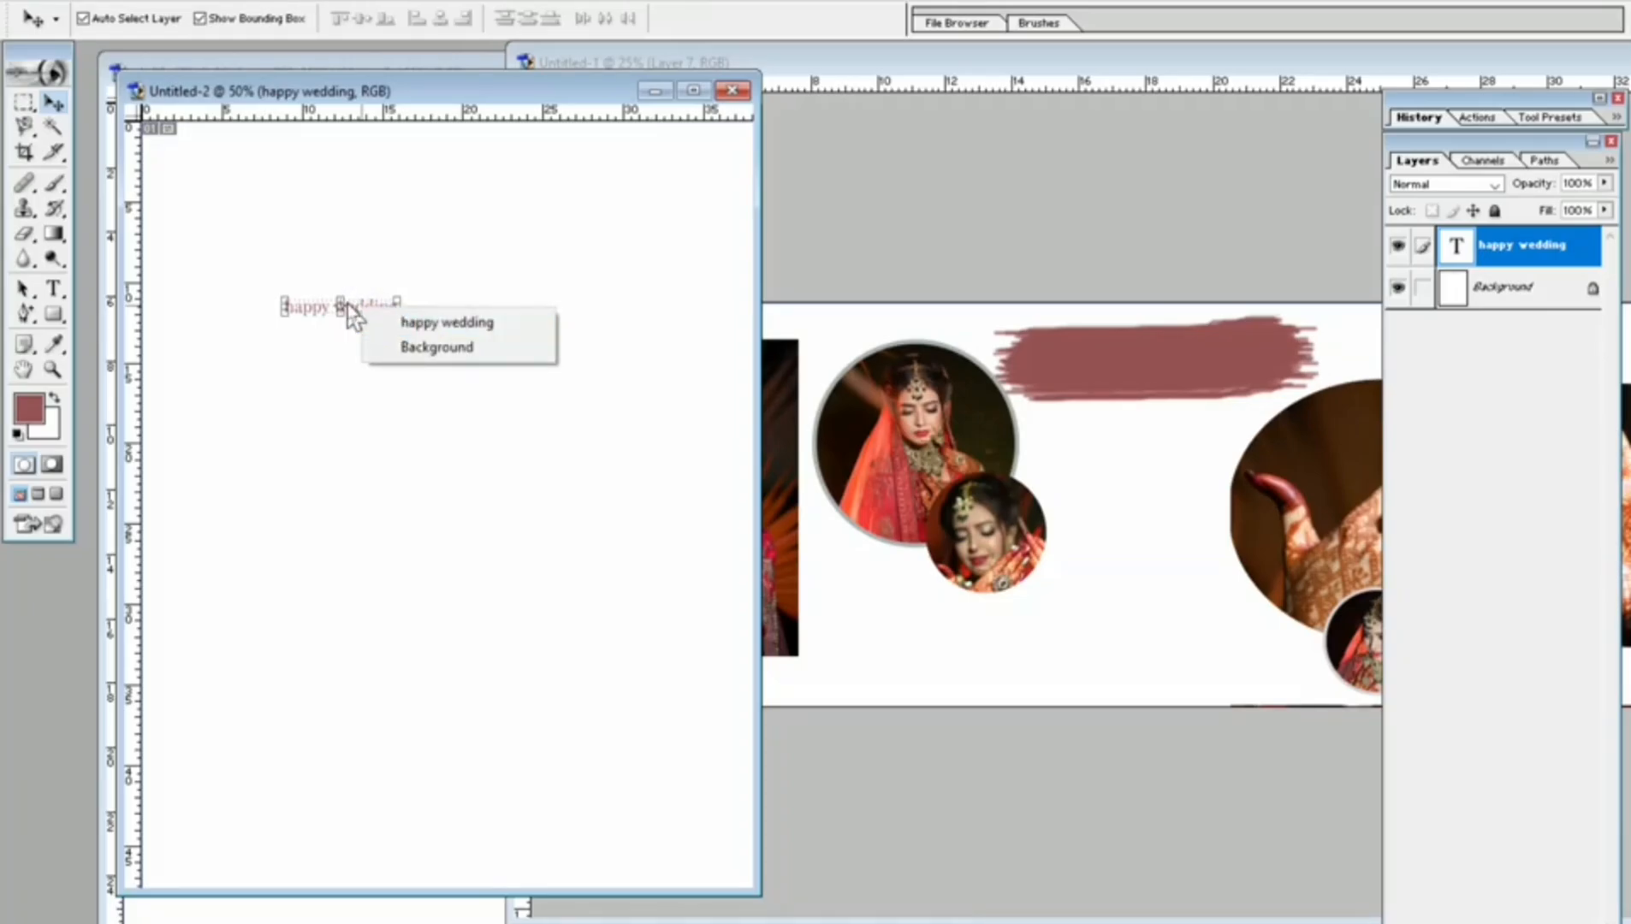
left_click(1583, 243)
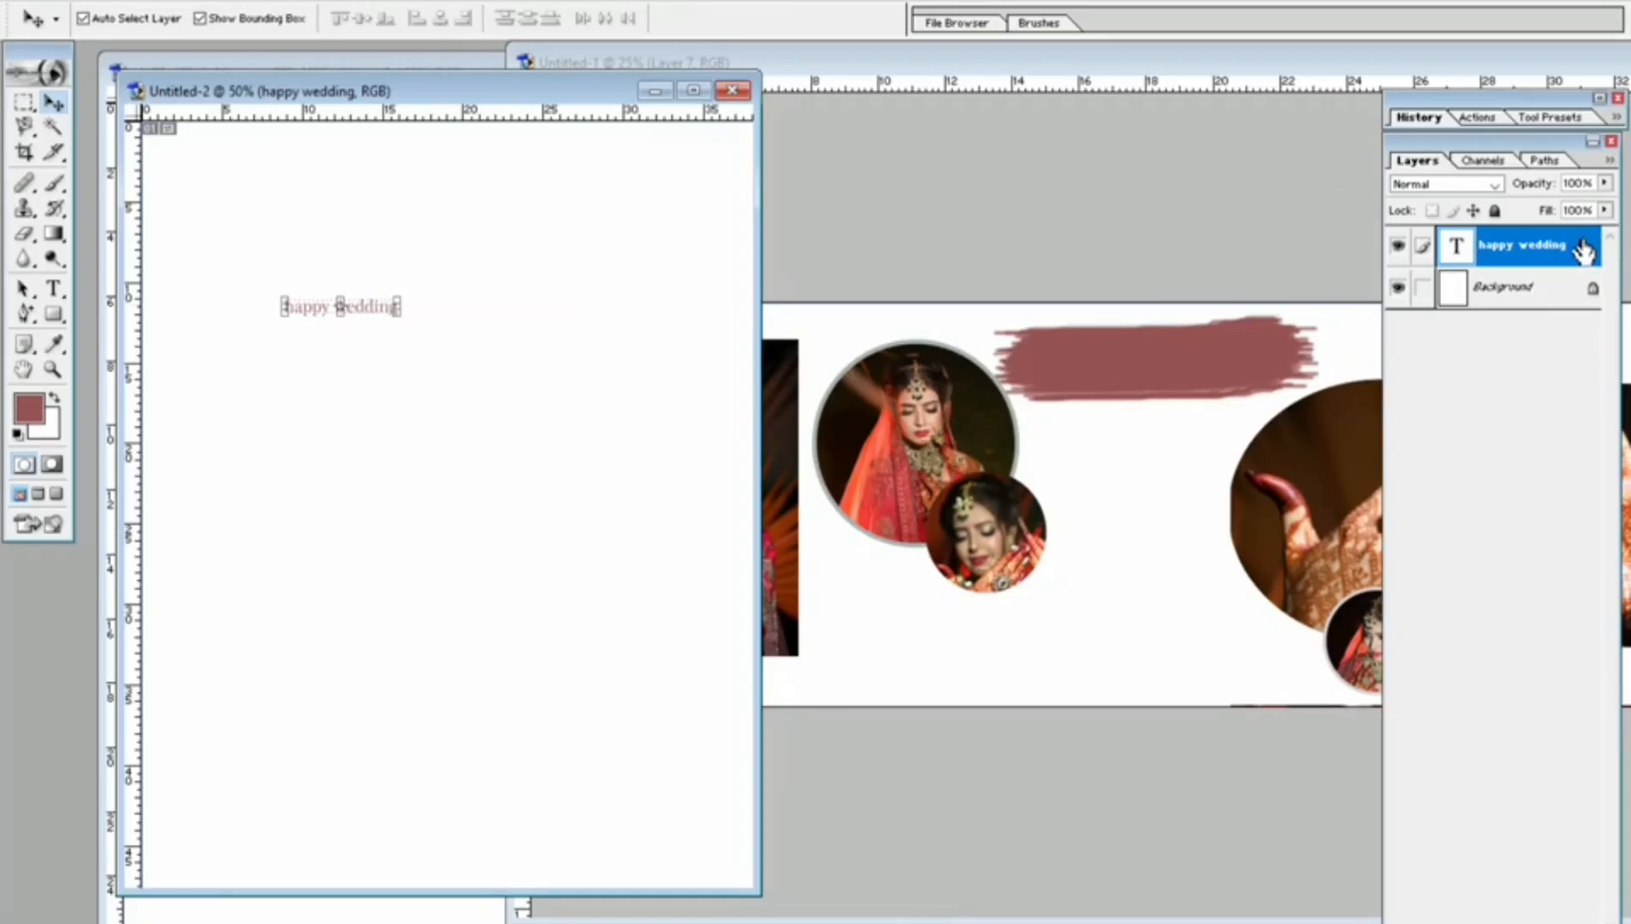
double_click(1574, 248)
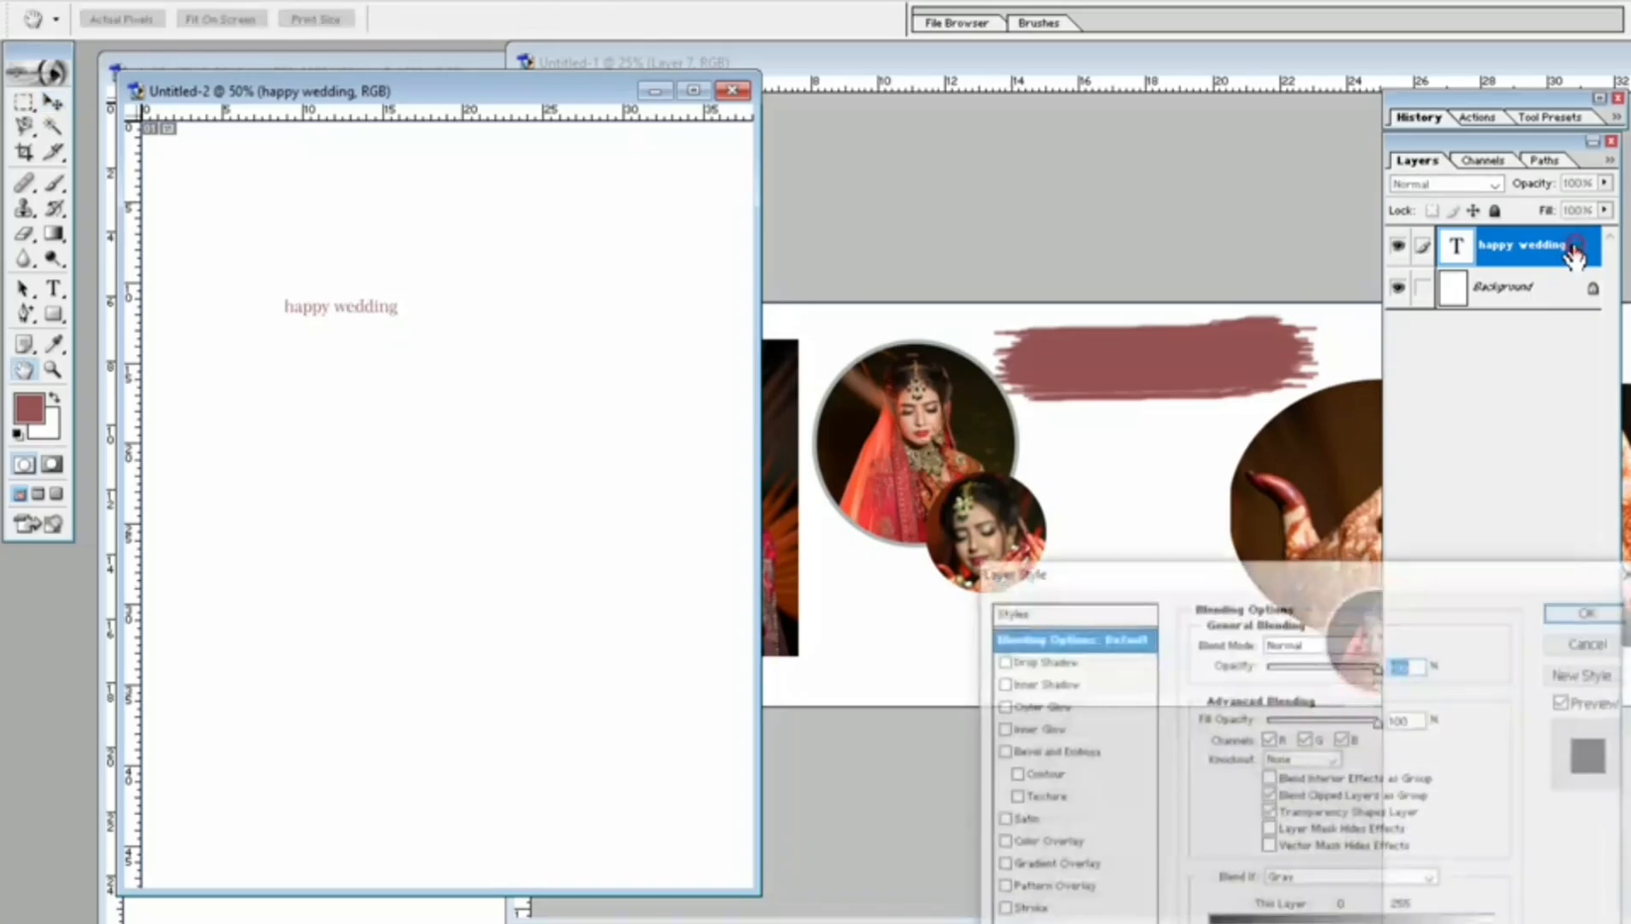
left_click(1031, 844)
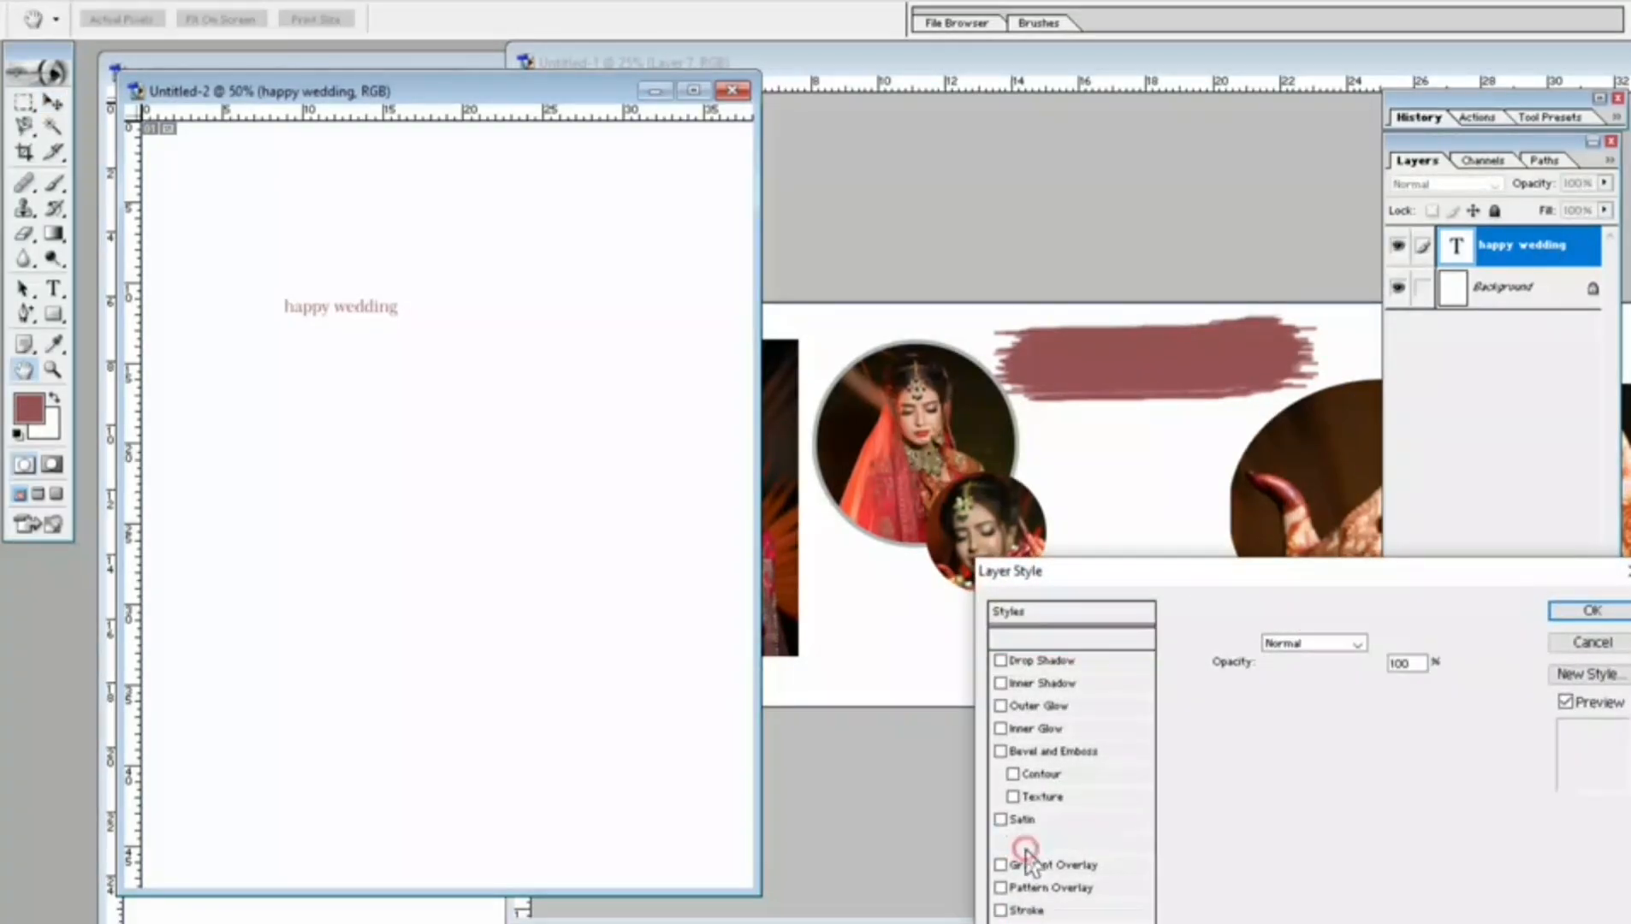
left_click(1386, 643)
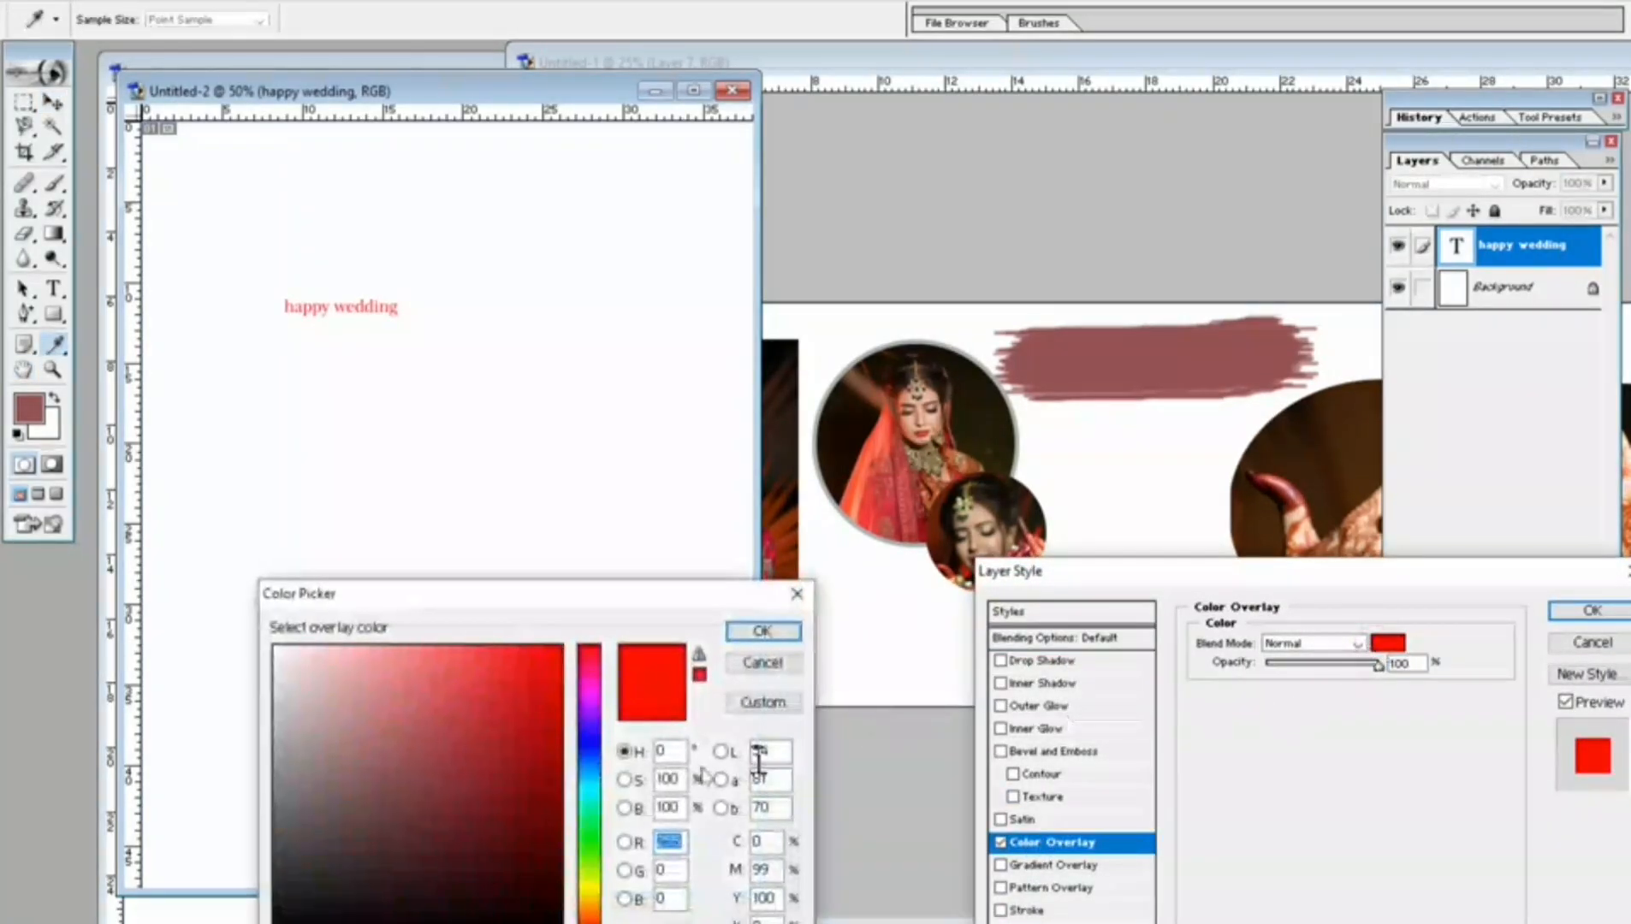
left_click(525, 878)
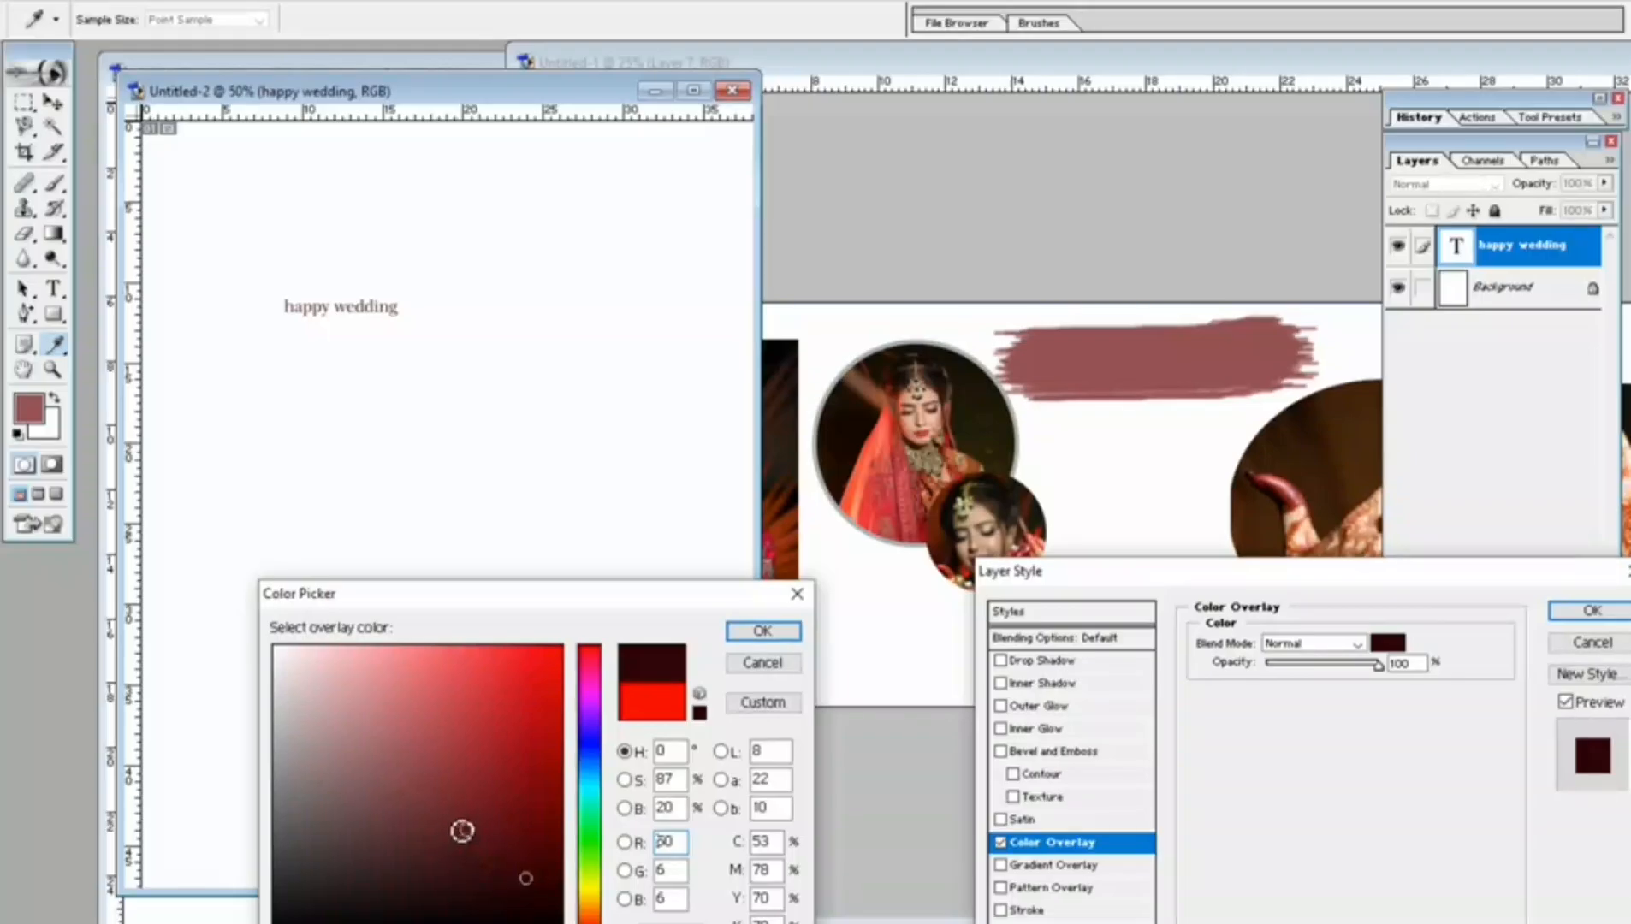
left_click(306, 738)
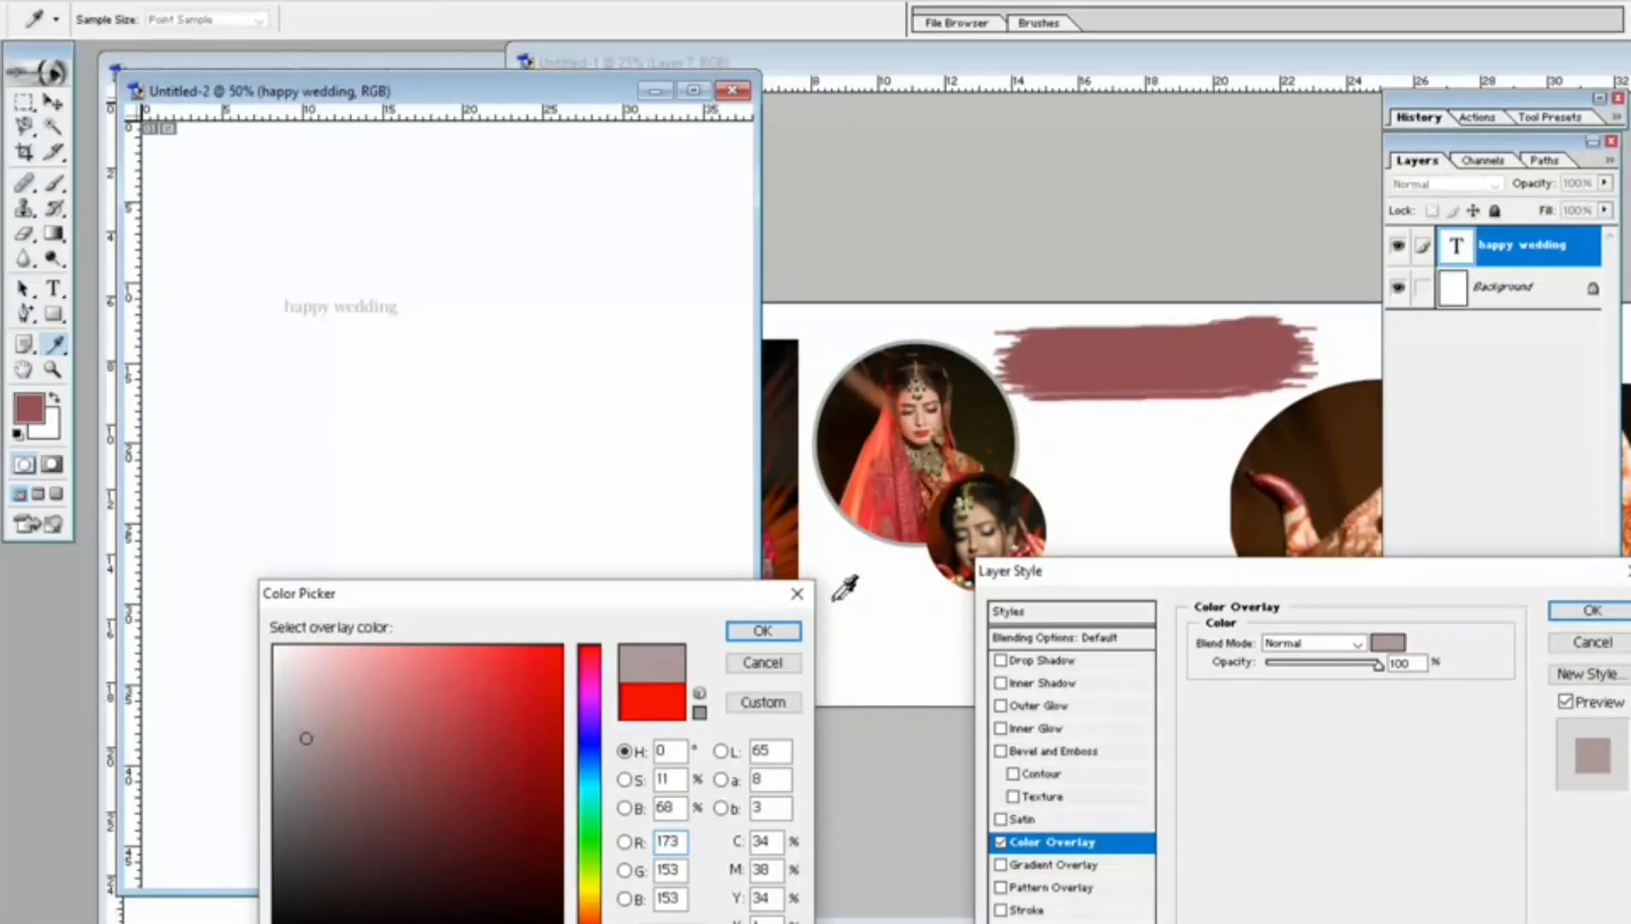
left_click(763, 630)
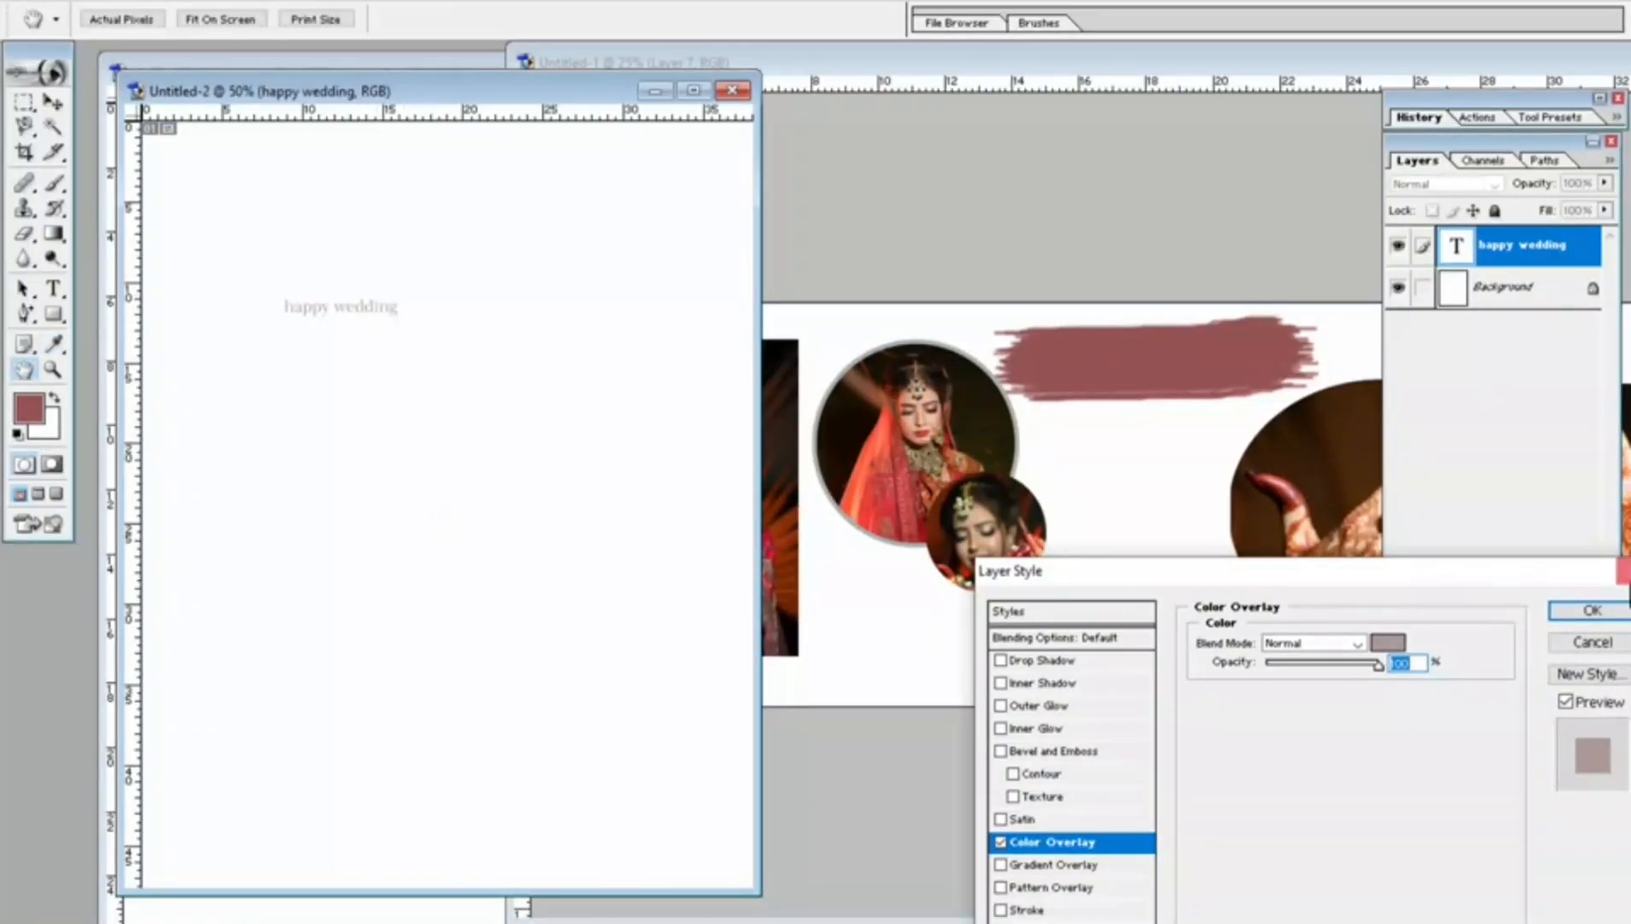
left_click(1590, 611)
Copy the "happy wedding" text into the album document and place it on the rose brush band.
key("v")
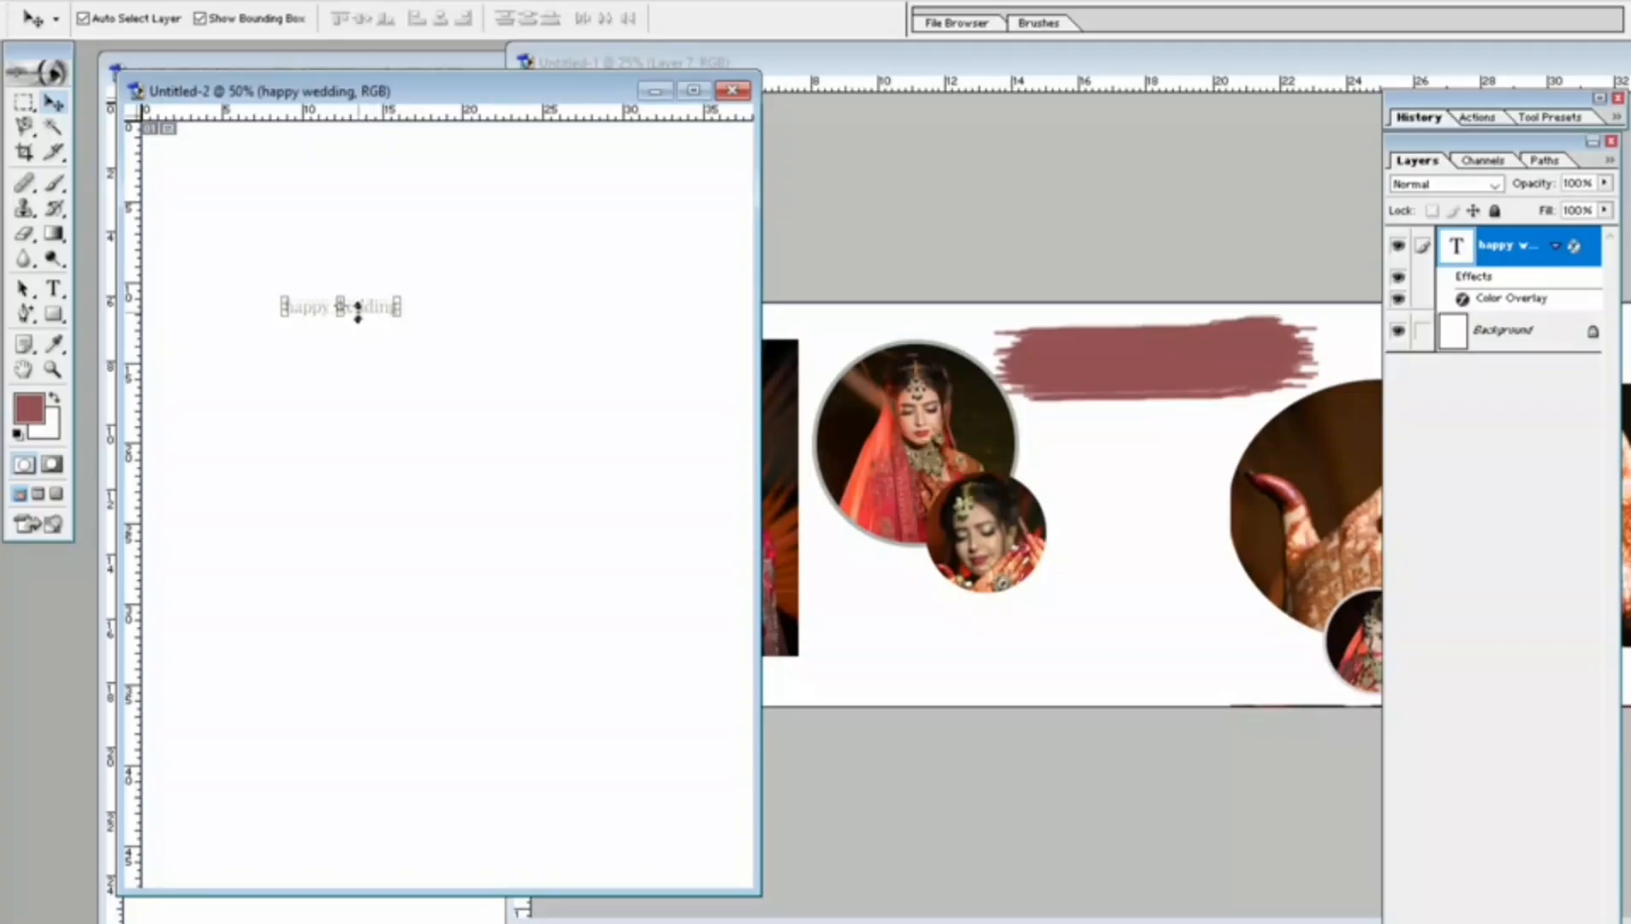
left_click_drag(355, 301, 980, 320)
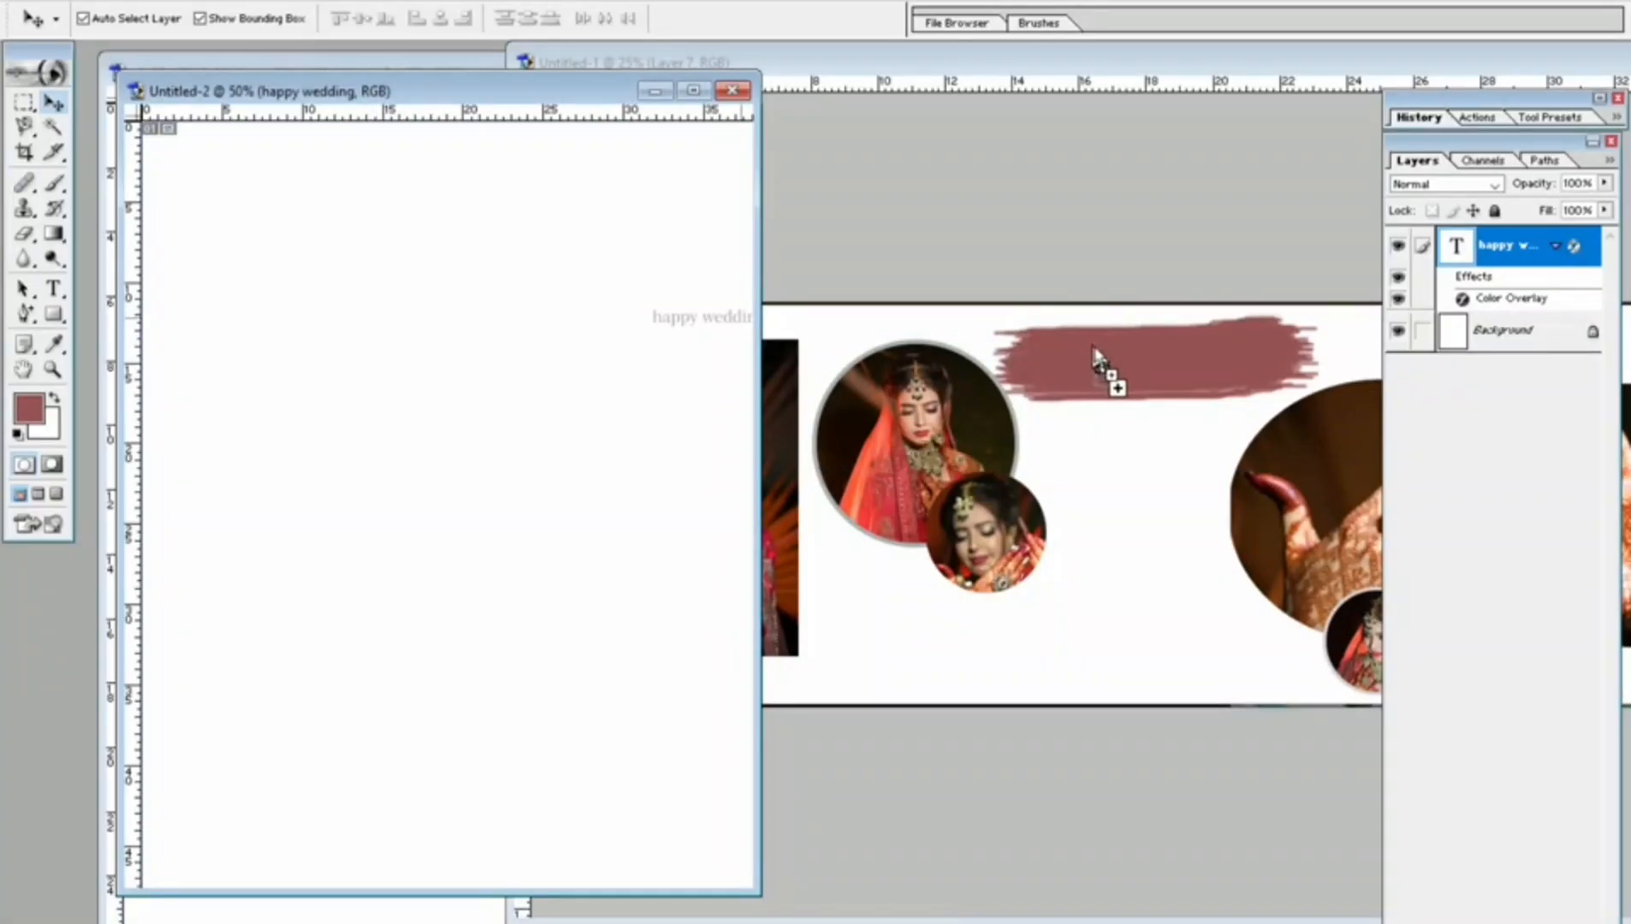
mouse_move(1094, 355)
left_mouse_down()
mouse_move(1122, 364)
mouse_move(1112, 339)
mouse_move(1126, 357)
left_mouse_up()
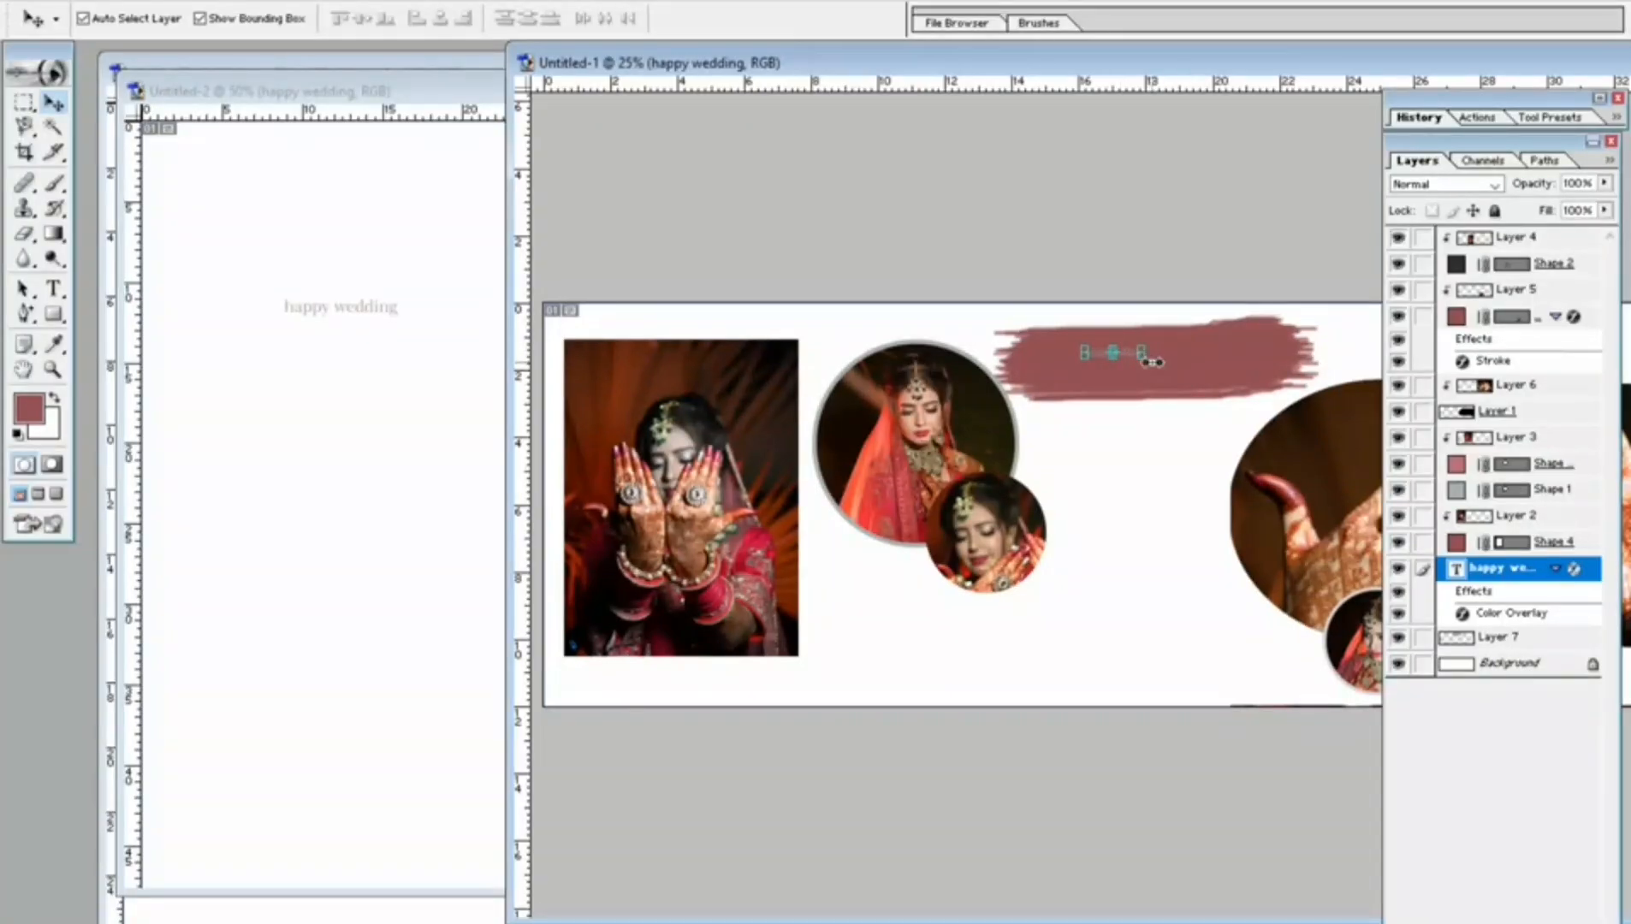
Scale the "happy wedding" text to 414.1% width and 127.5% height on the album page, and maximize the album window.
left_click_drag(1148, 361, 1318, 406)
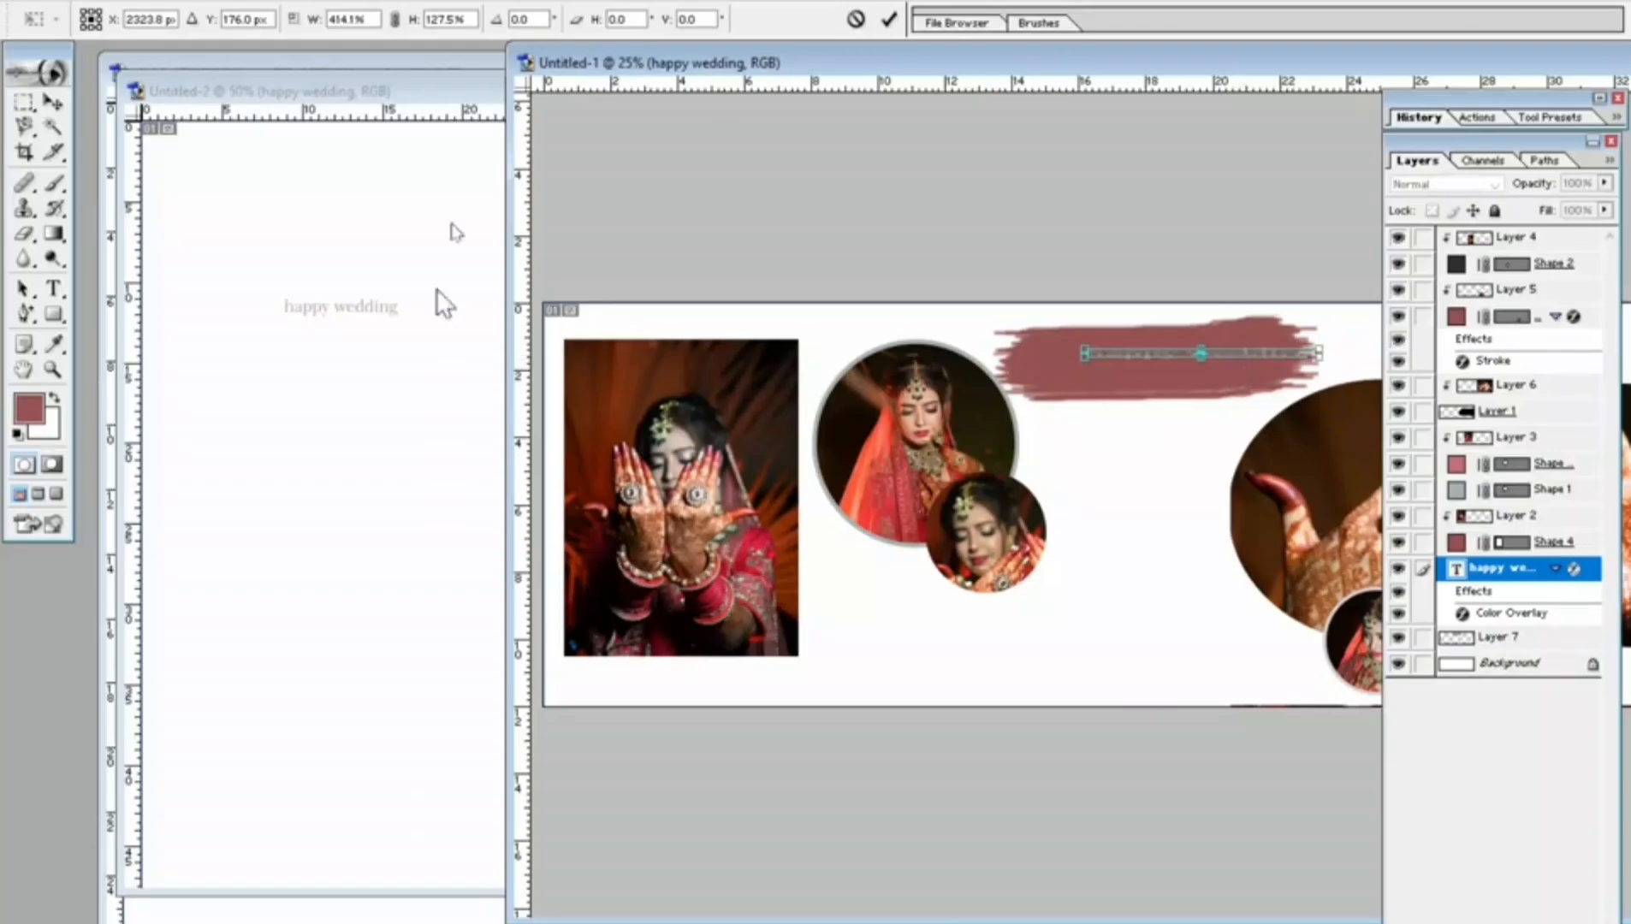
left_click_drag(1046, 64, 808, 90)
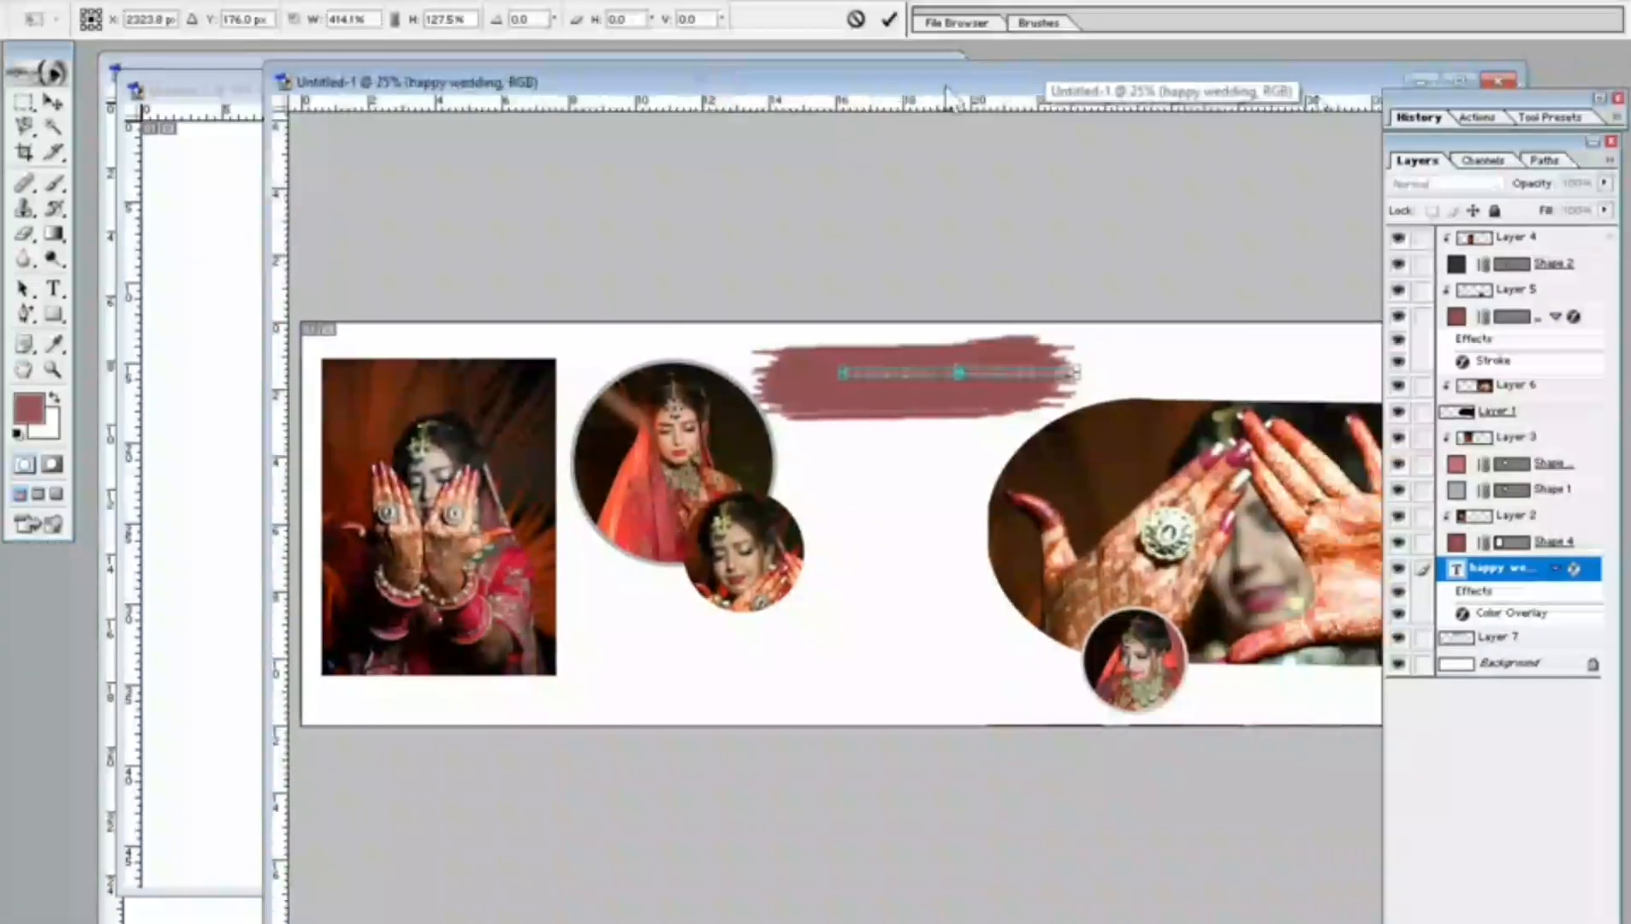
left_click(1454, 80)
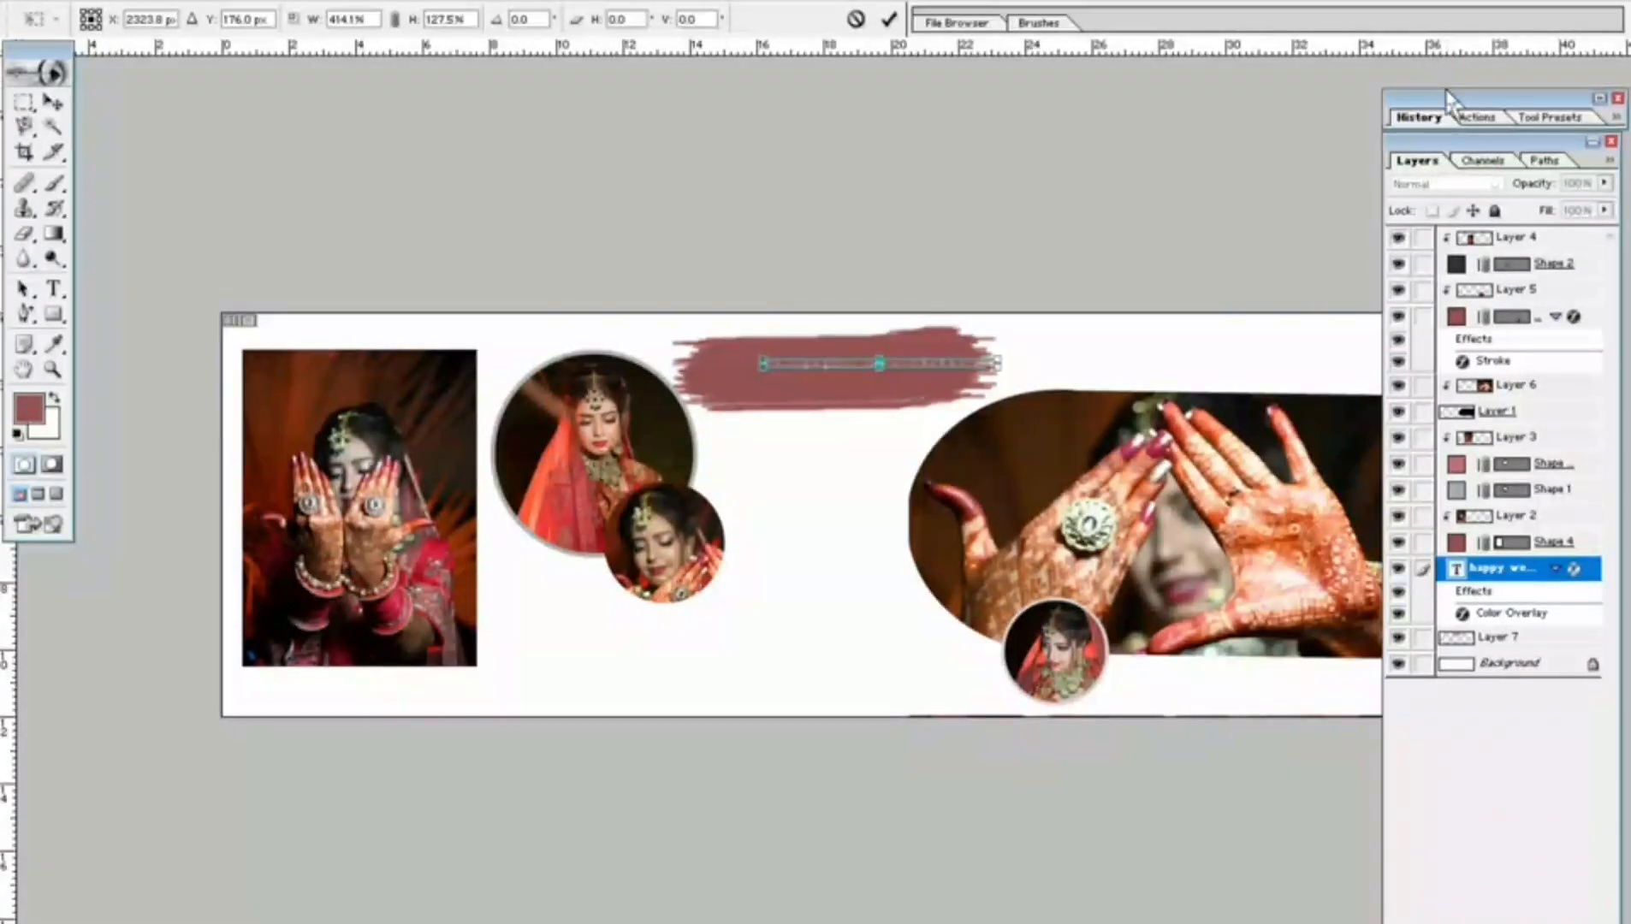
key("Return")
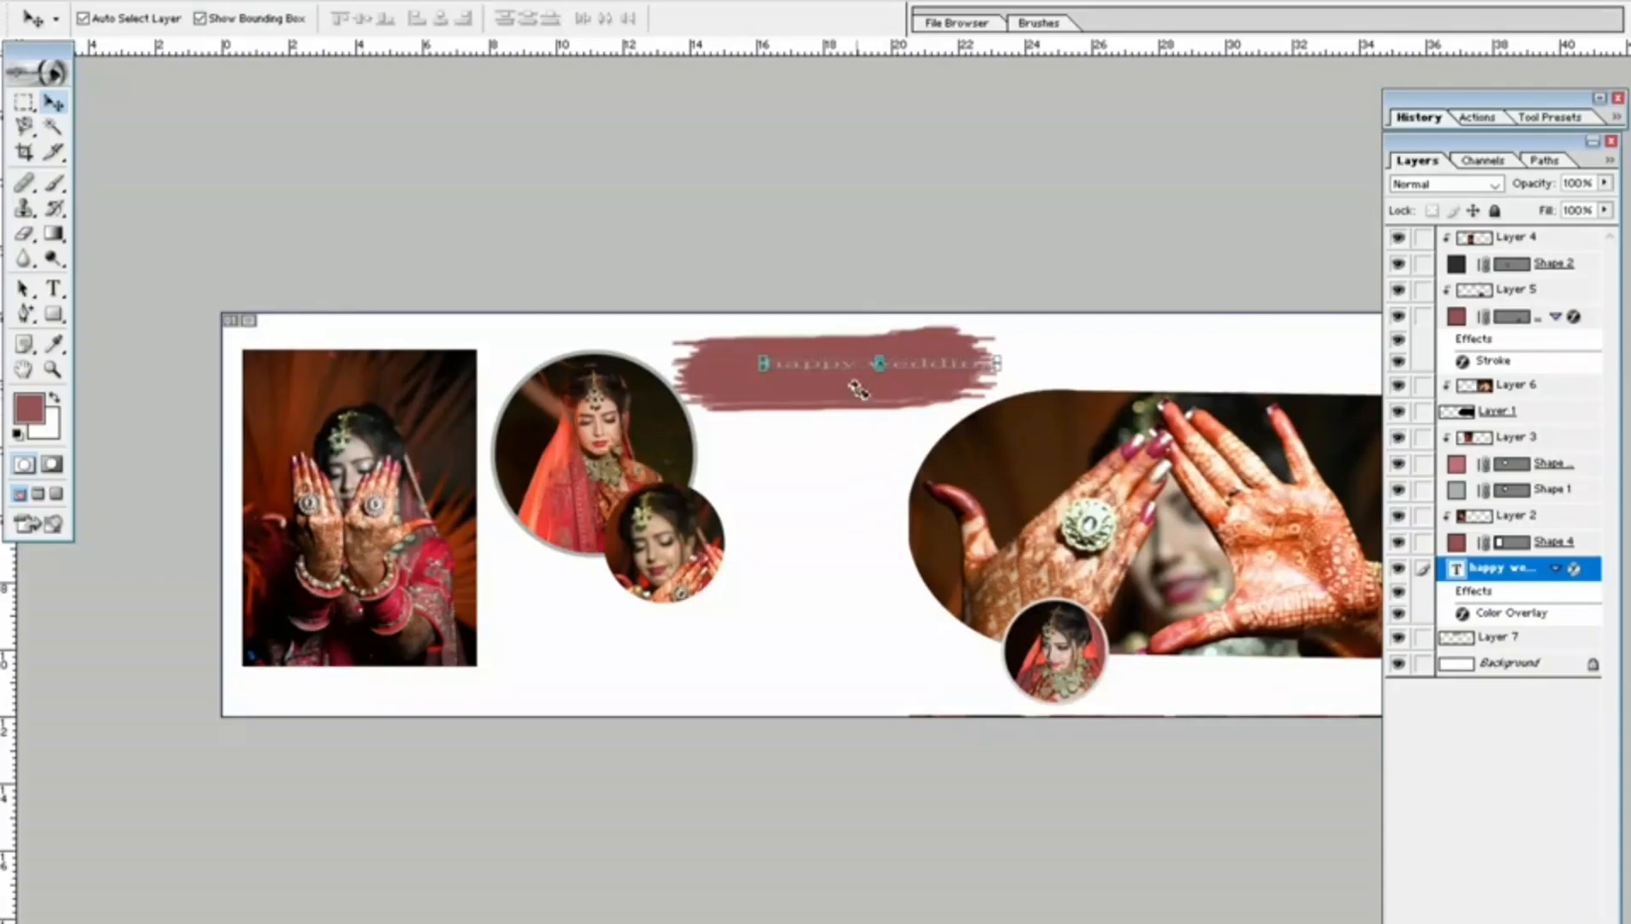
Stretch the "happy wedding" text to 341.8% height, nudge it left until it is centred on the rose band, and deselect it.
key("ctrl+t")
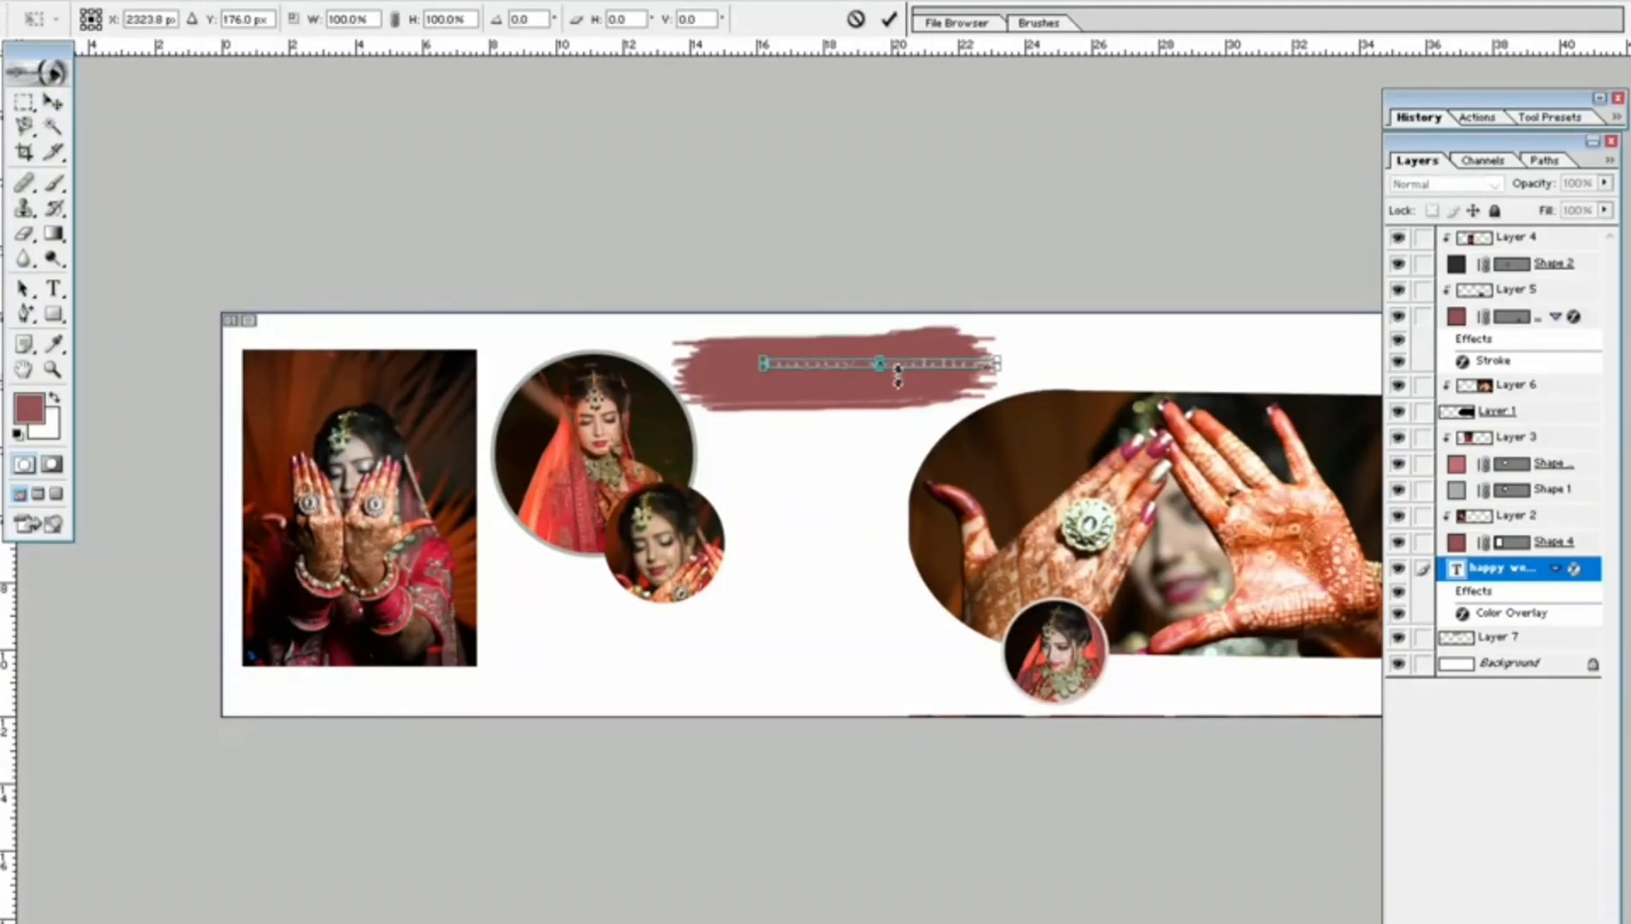
left_click_drag(898, 376, 898, 393)
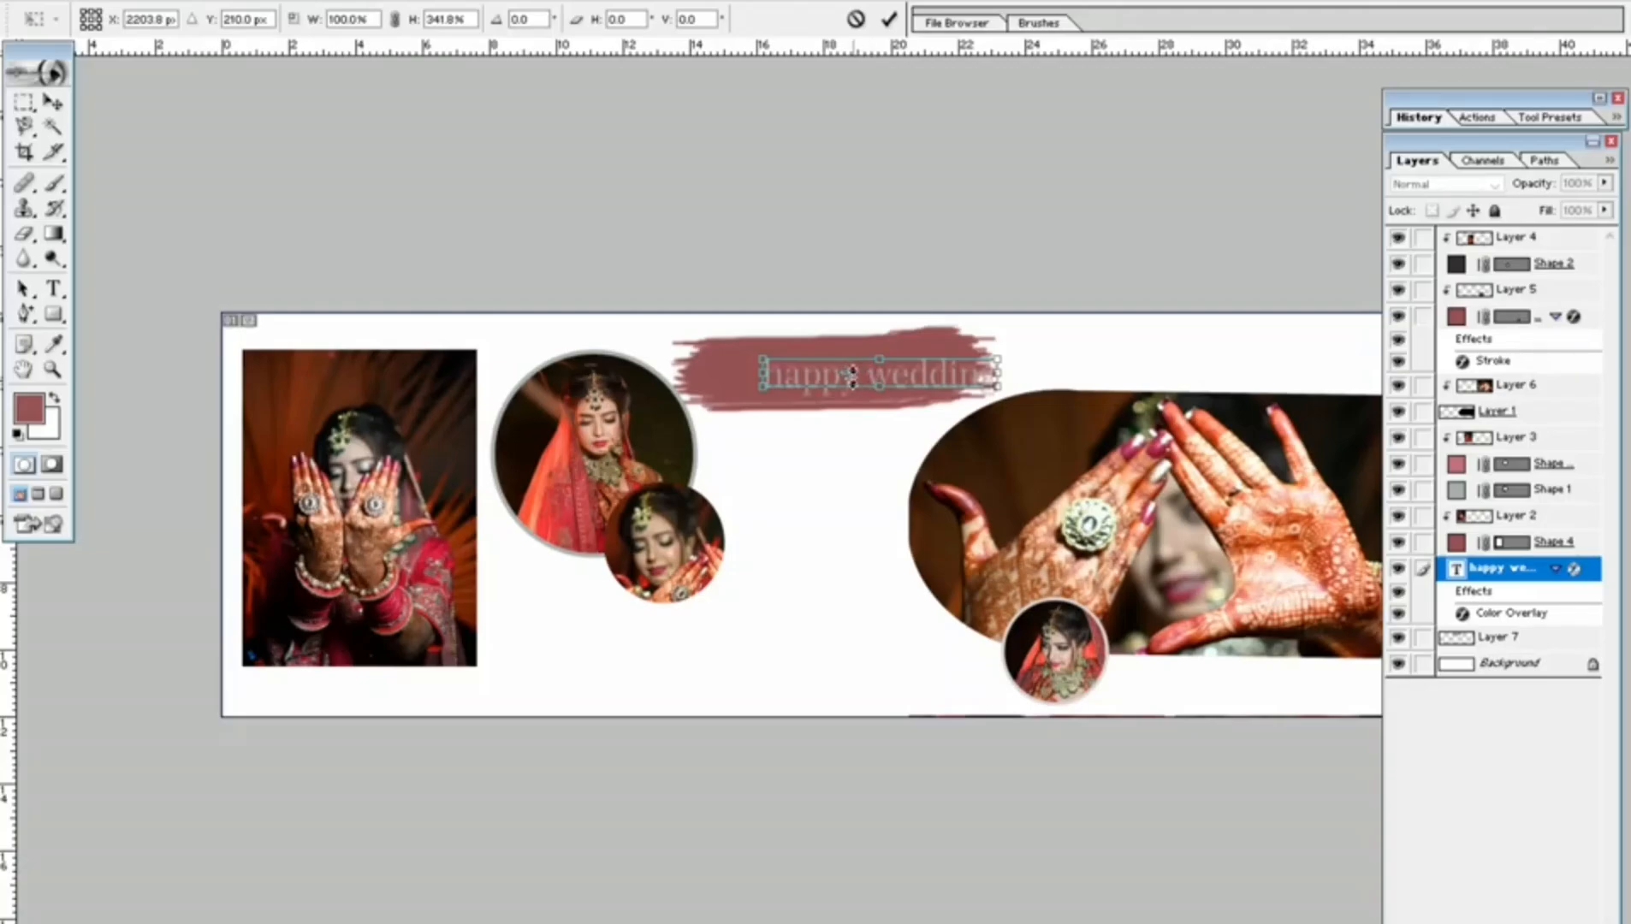
key("Left")
key("Left")
key("Left")
key("Left")
key("Left")
key("Left")
key("Left")
key("Left")
key("Left")
key("Left")
key("Left")
key("Left")
key("Left")
key("Left")
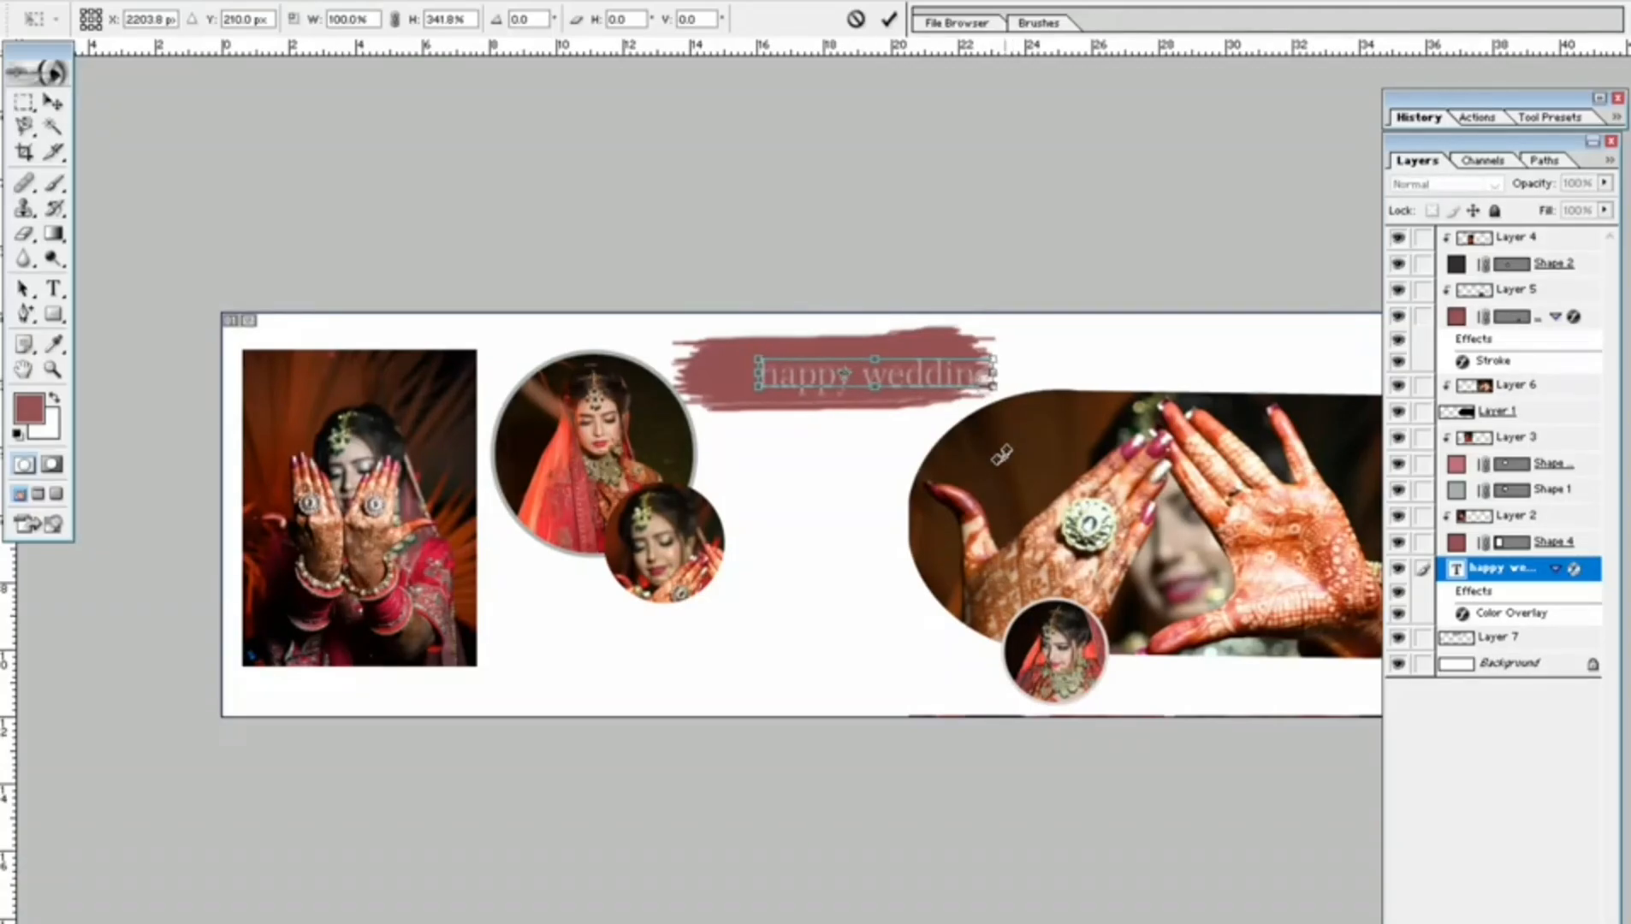
key("Left")
key("Left")
key("Left")
key("Left")
key("Left")
key("Left")
key("Left")
key("Left")
key("Left")
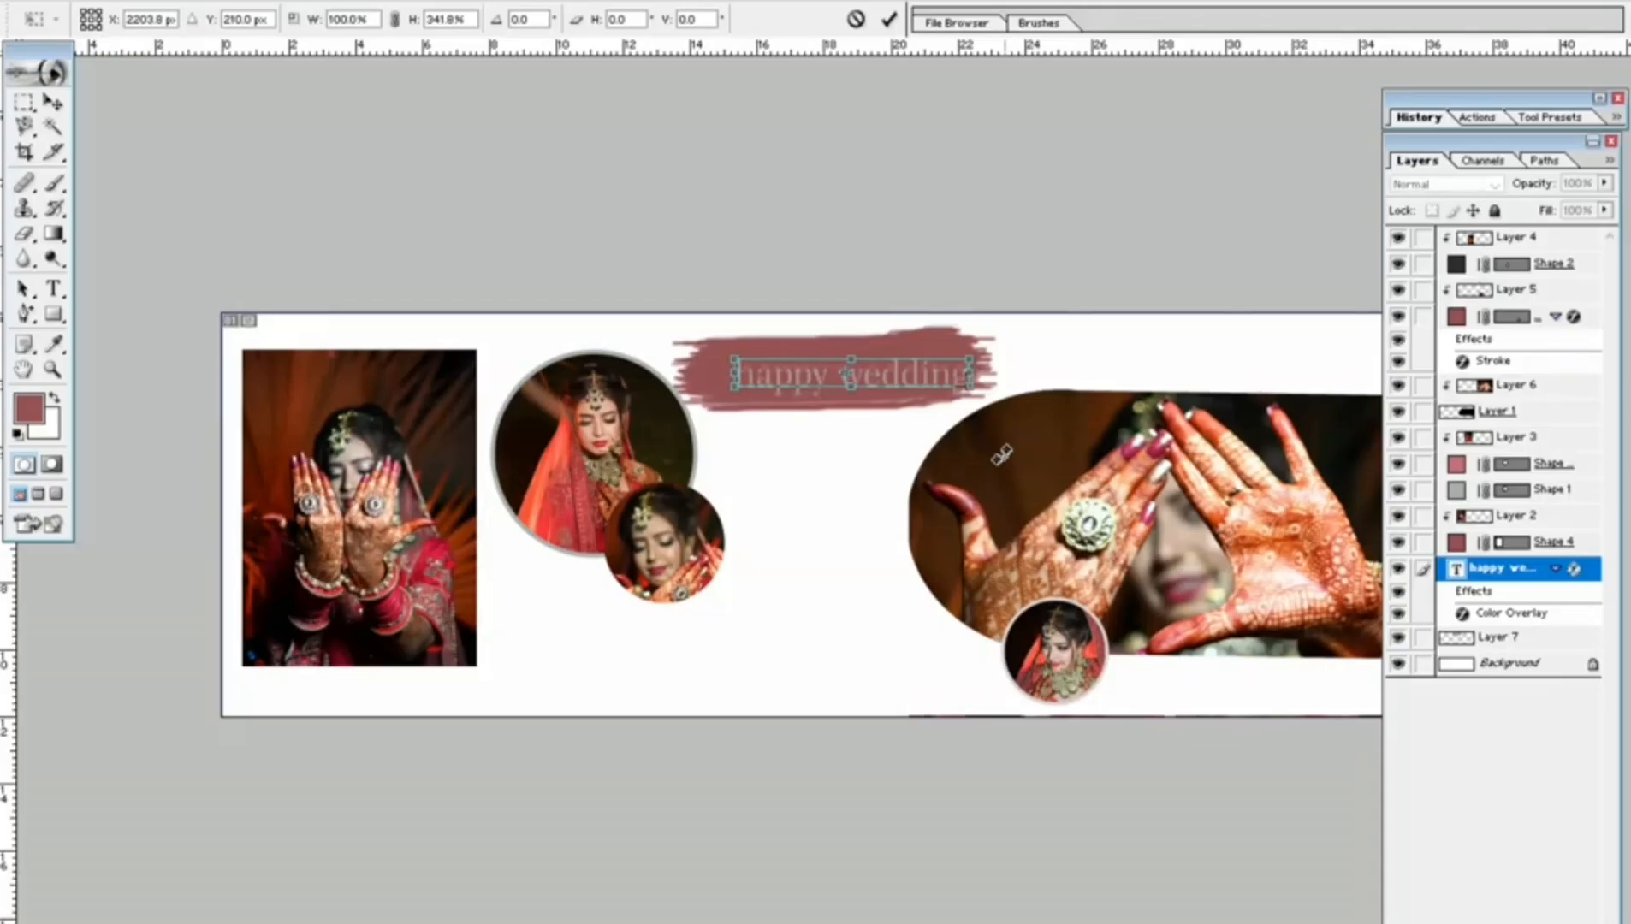
key("Left")
key("Left")
key("Left")
key("Left")
key("Left")
key("Left")
key("Left")
key("Left")
key("Left")
key("Left")
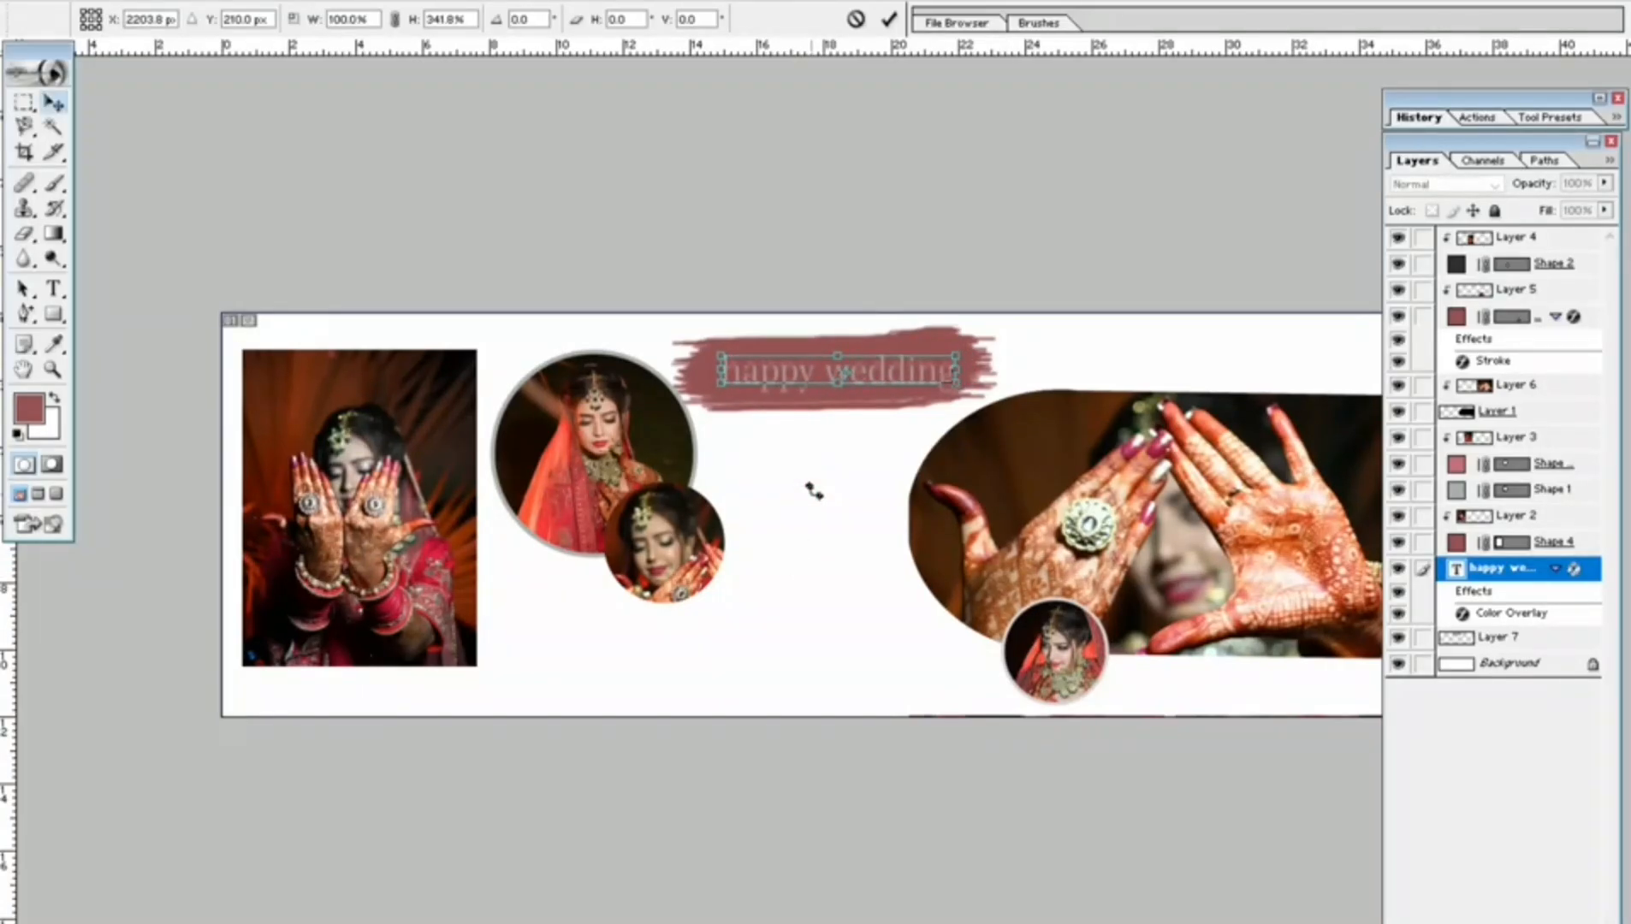
key("Return")
left_click(853, 461)
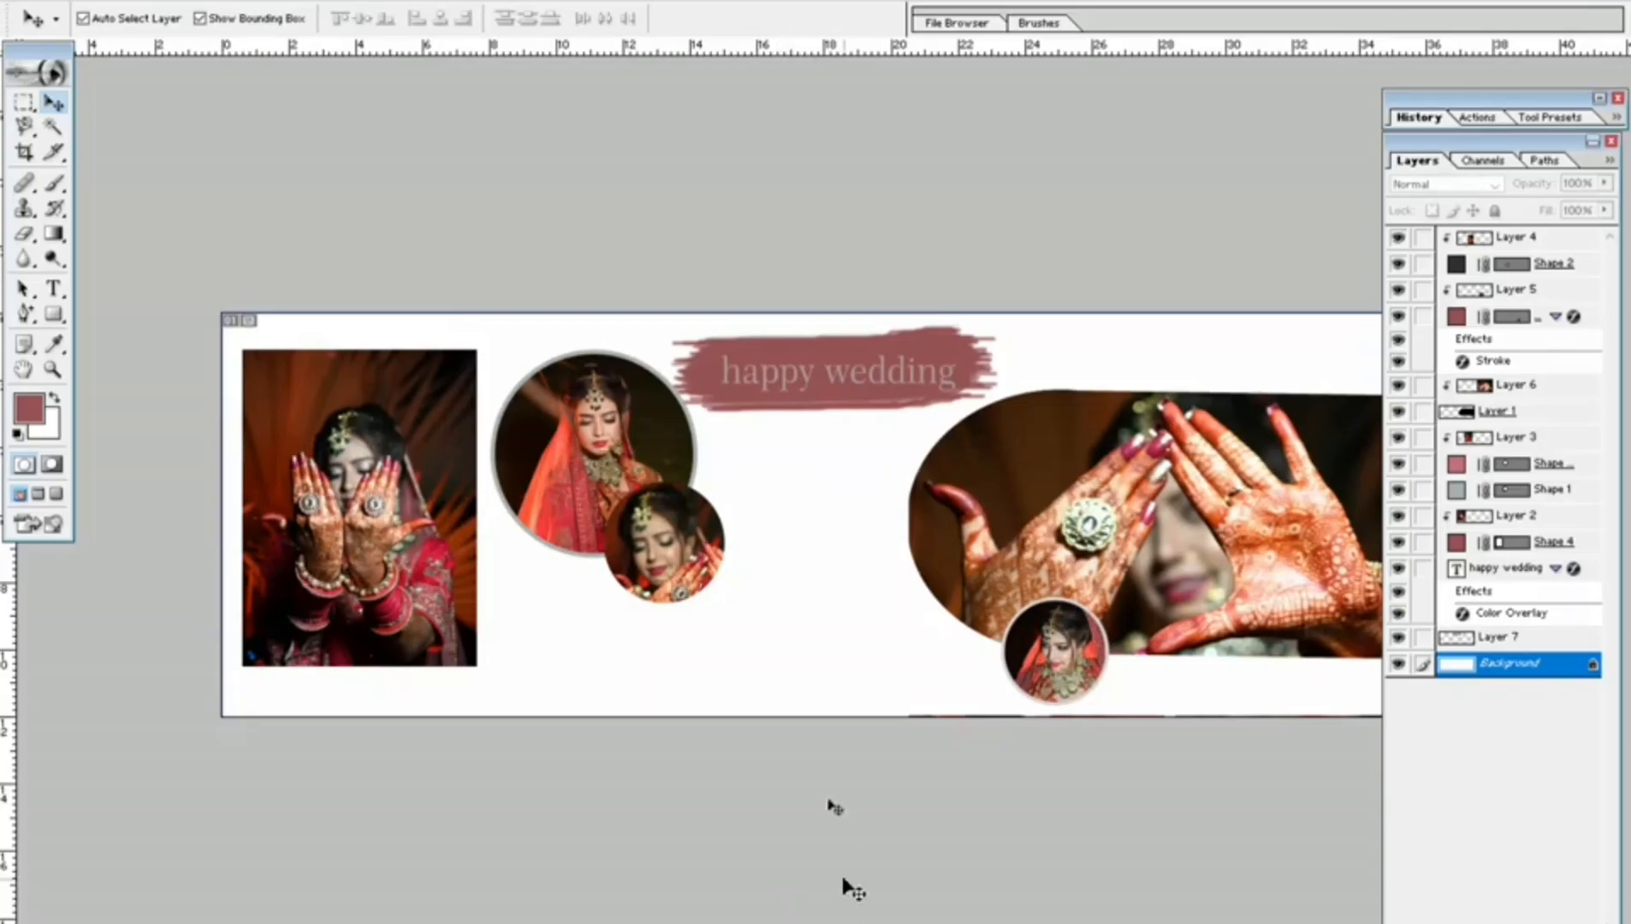
Select the "happy wedding" text layer and open its Color Overlay colour for editing.
left_click(850, 377)
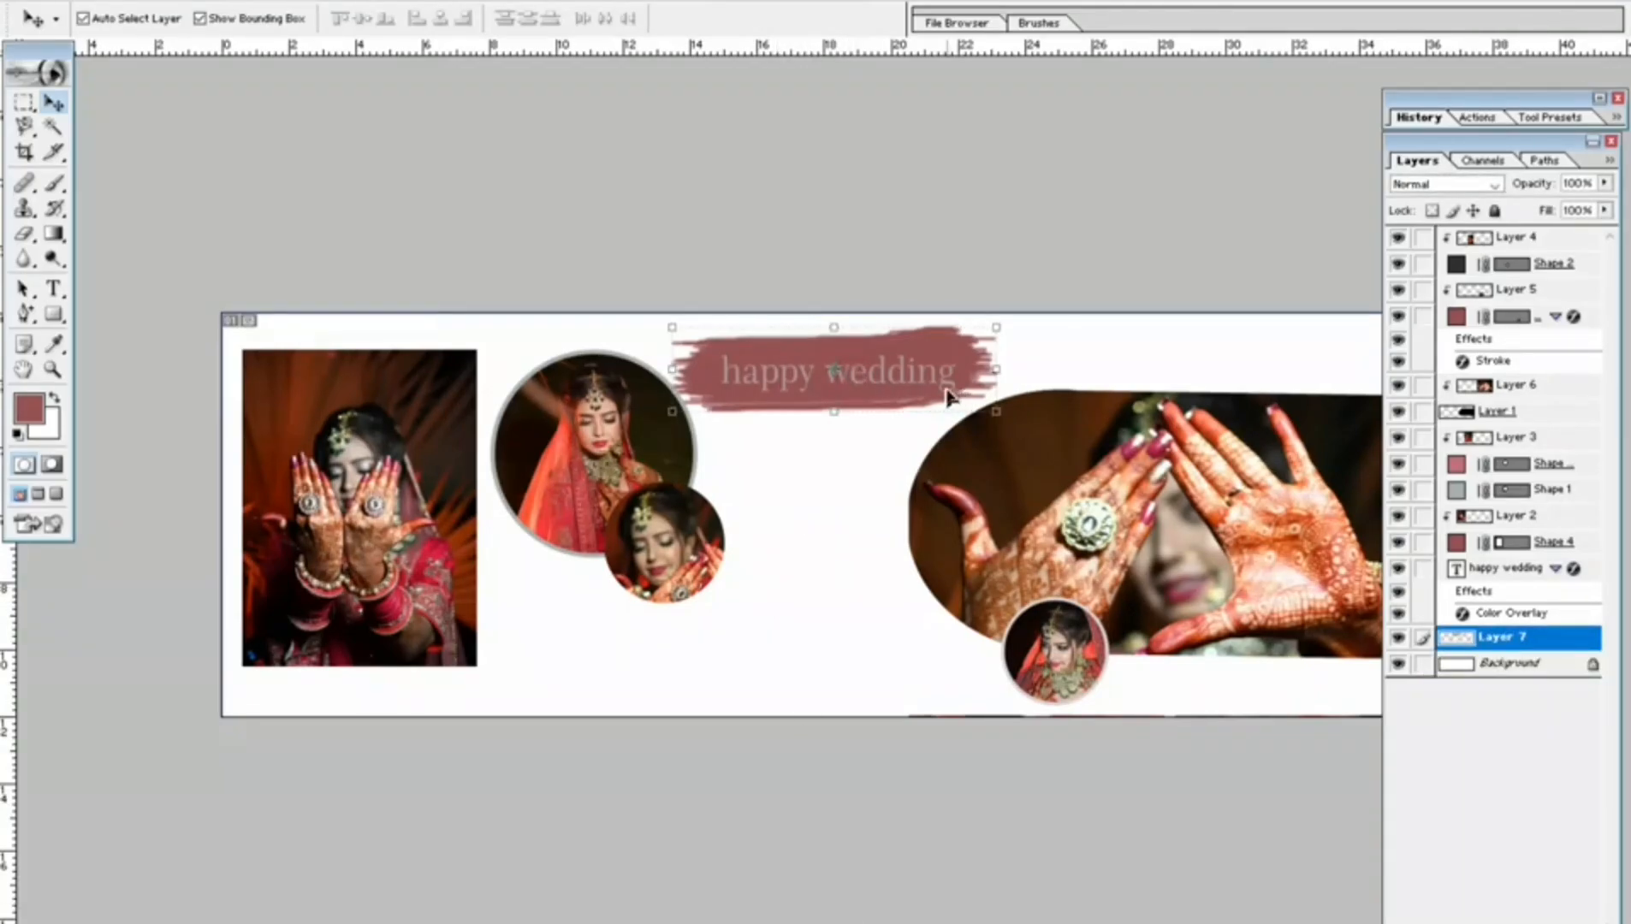
left_click_drag(1554, 642, 1514, 589)
left_click(1513, 569)
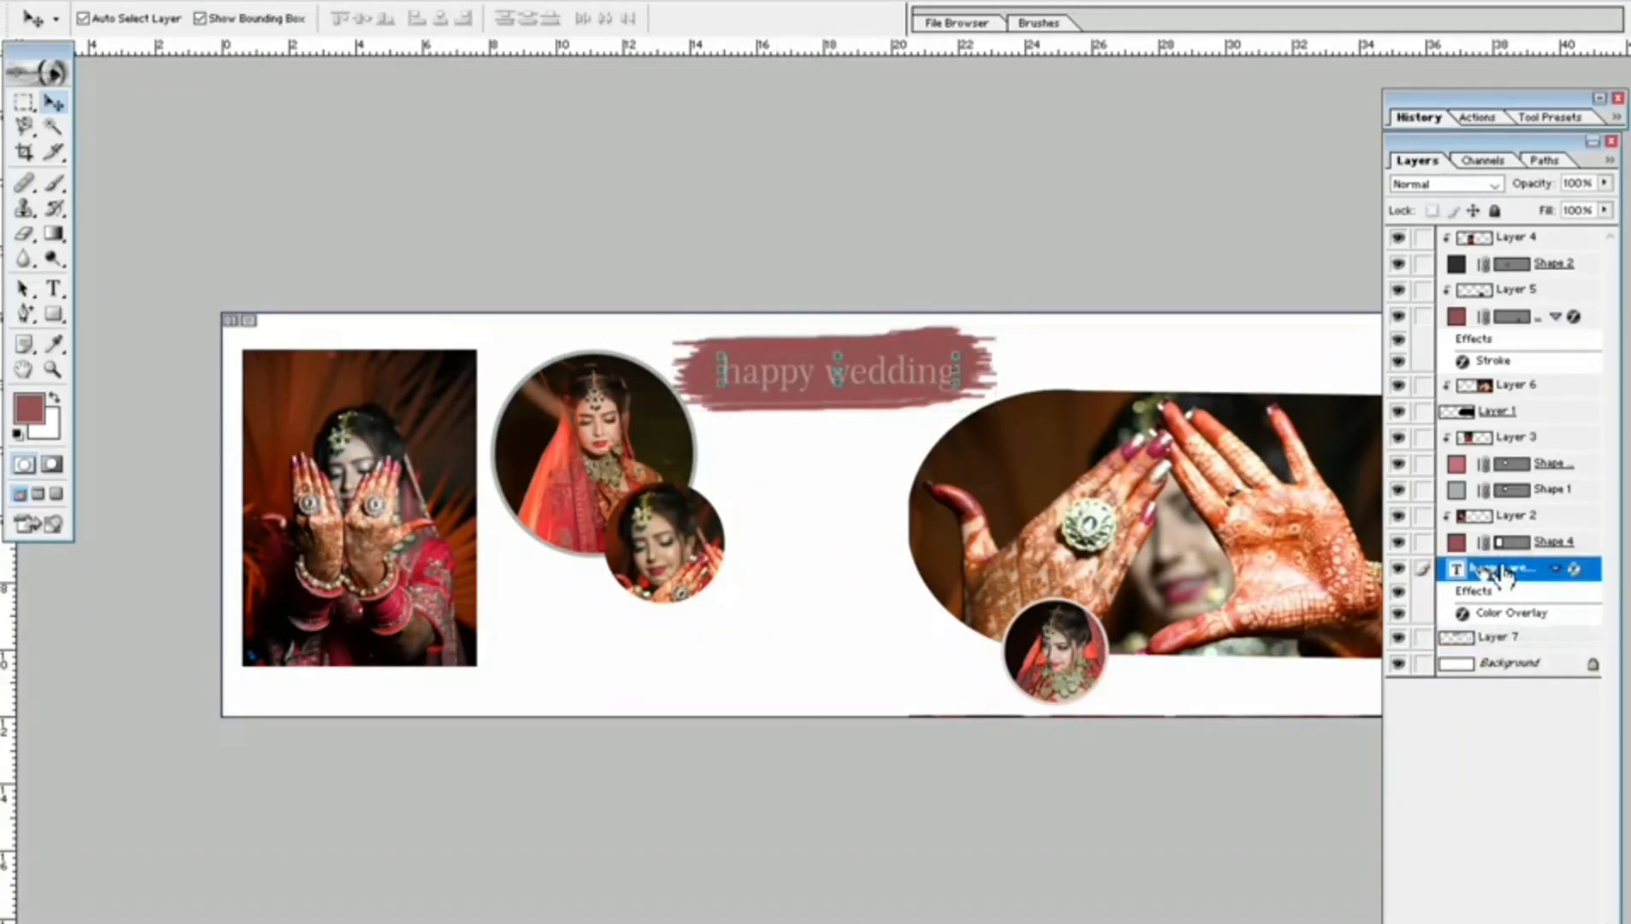
double_click(1590, 575)
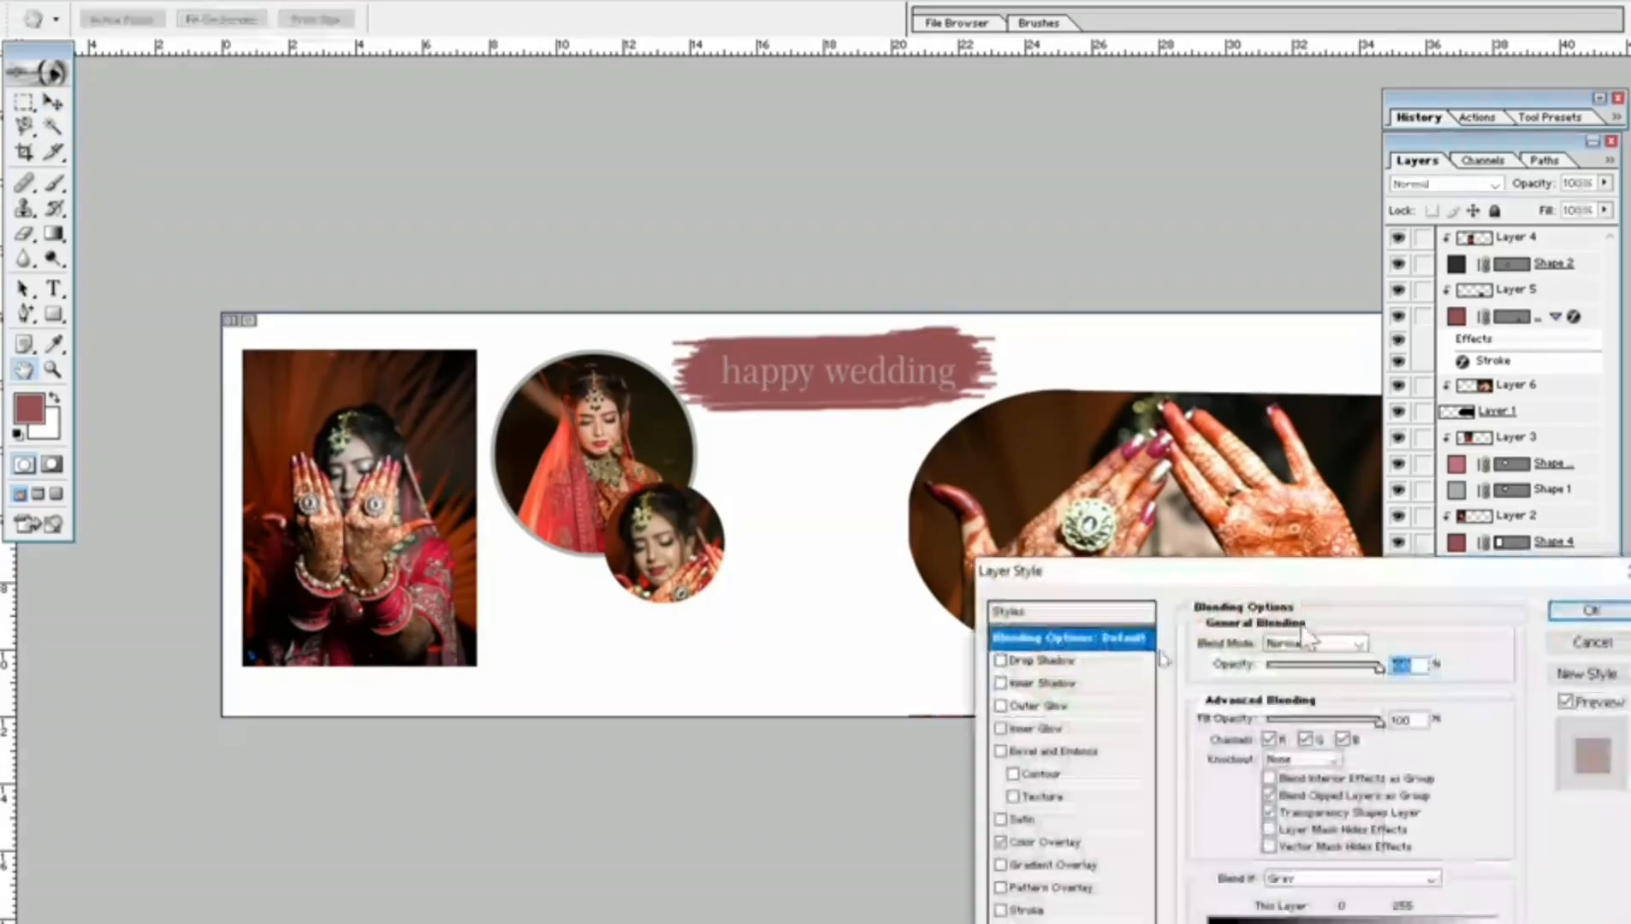
left_click(1061, 843)
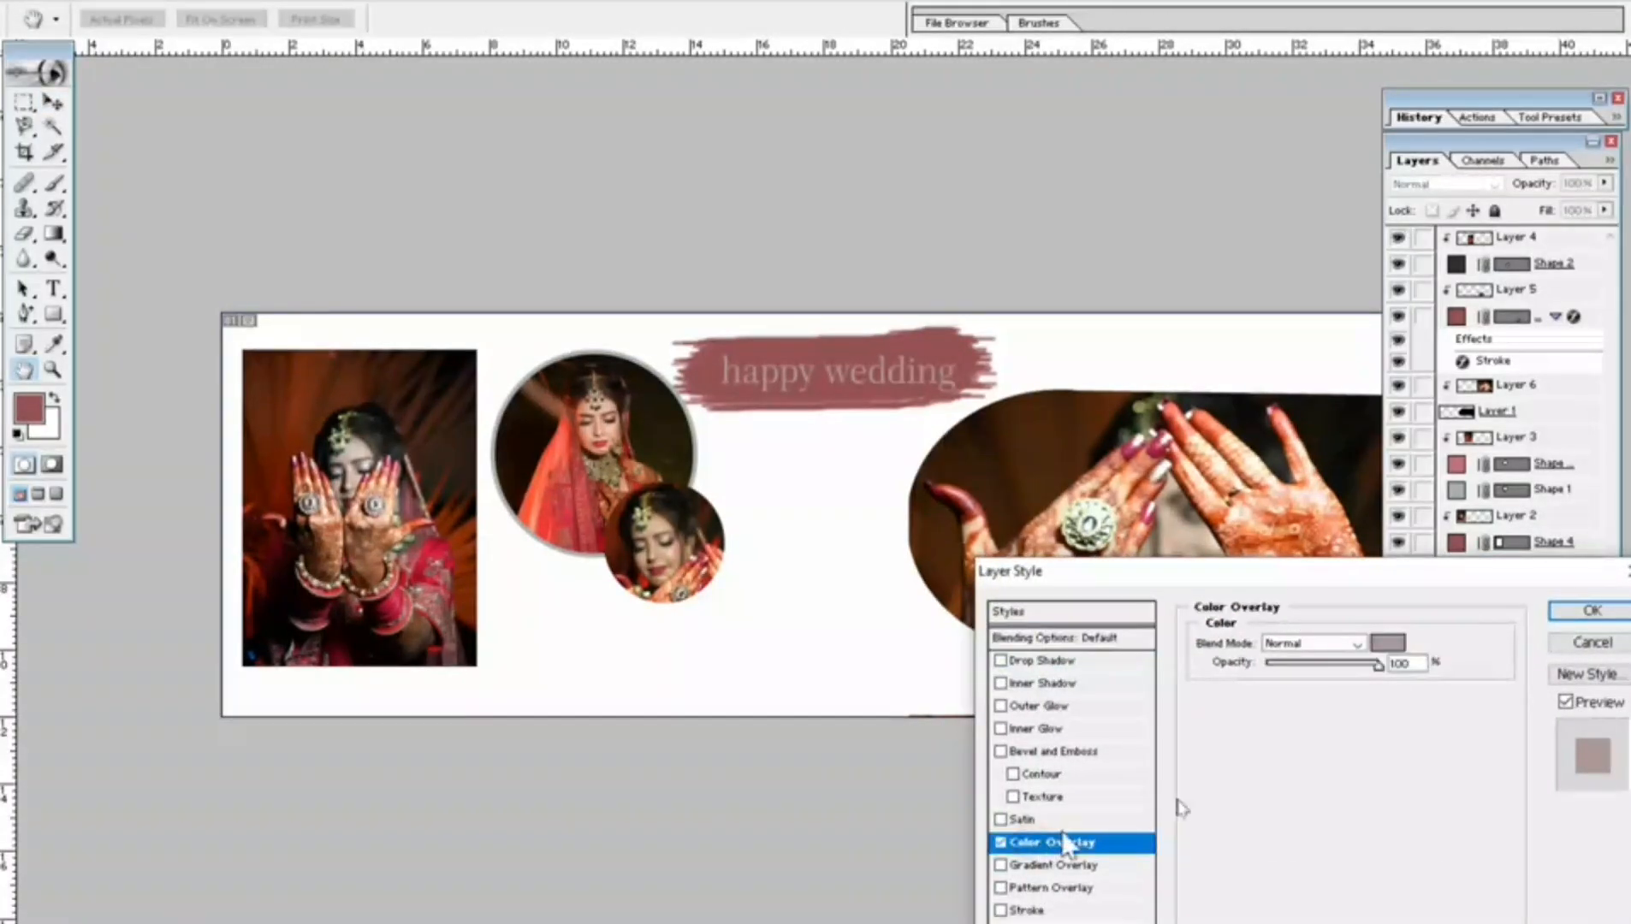
left_click(1402, 644)
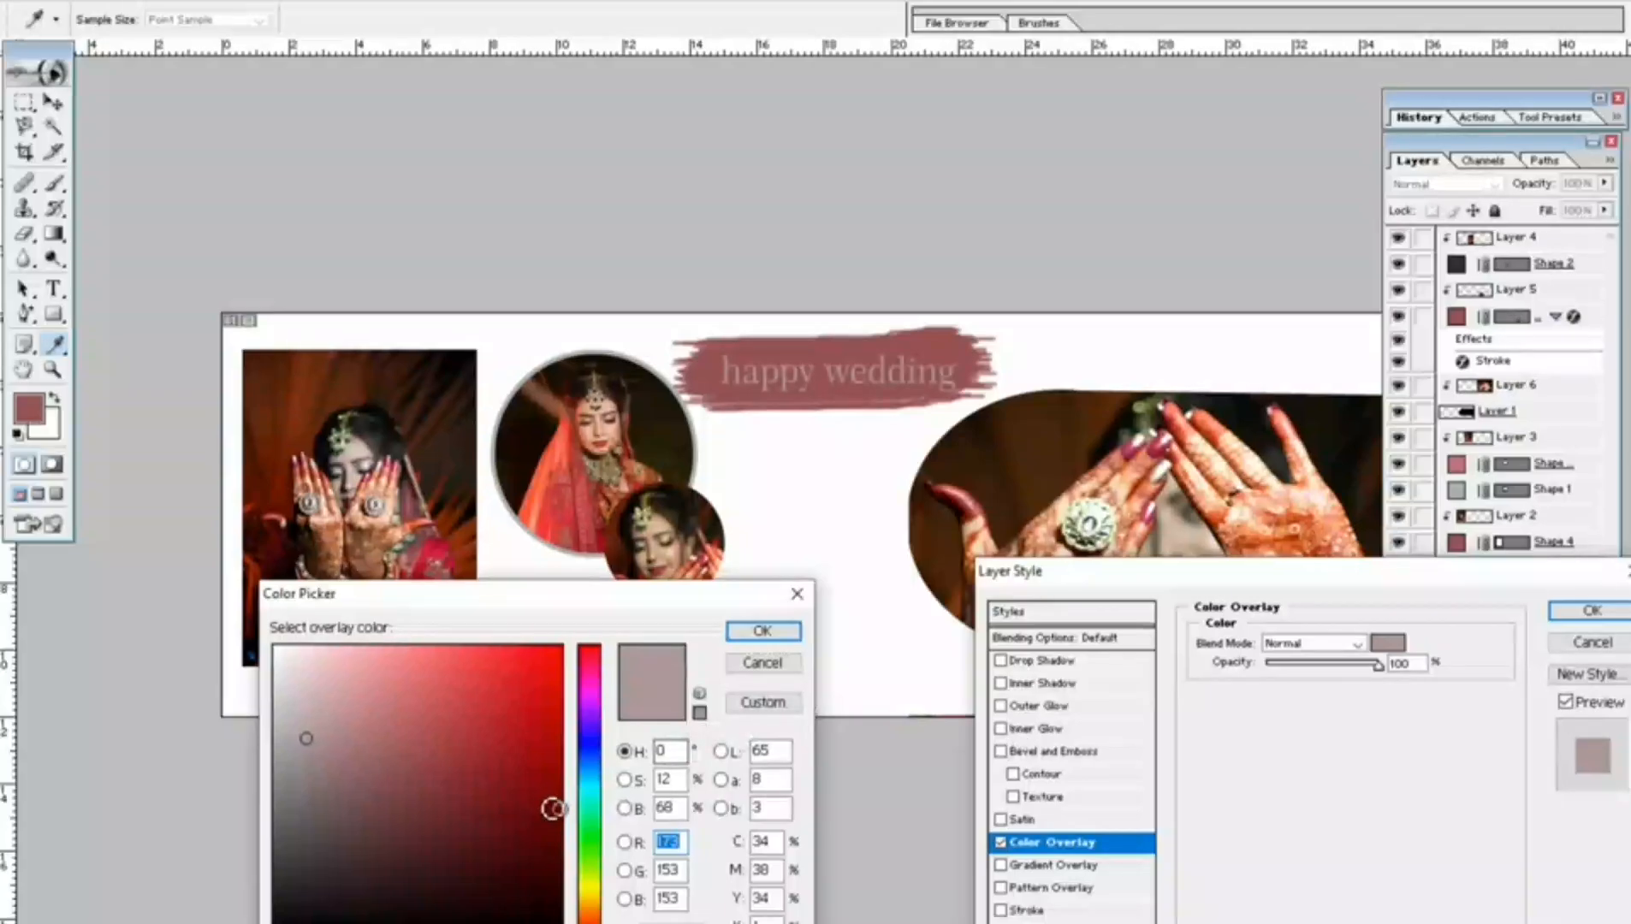
Try yellow-green and olive shades as the overlay colour of the "happy wedding" text.
left_click(589, 882)
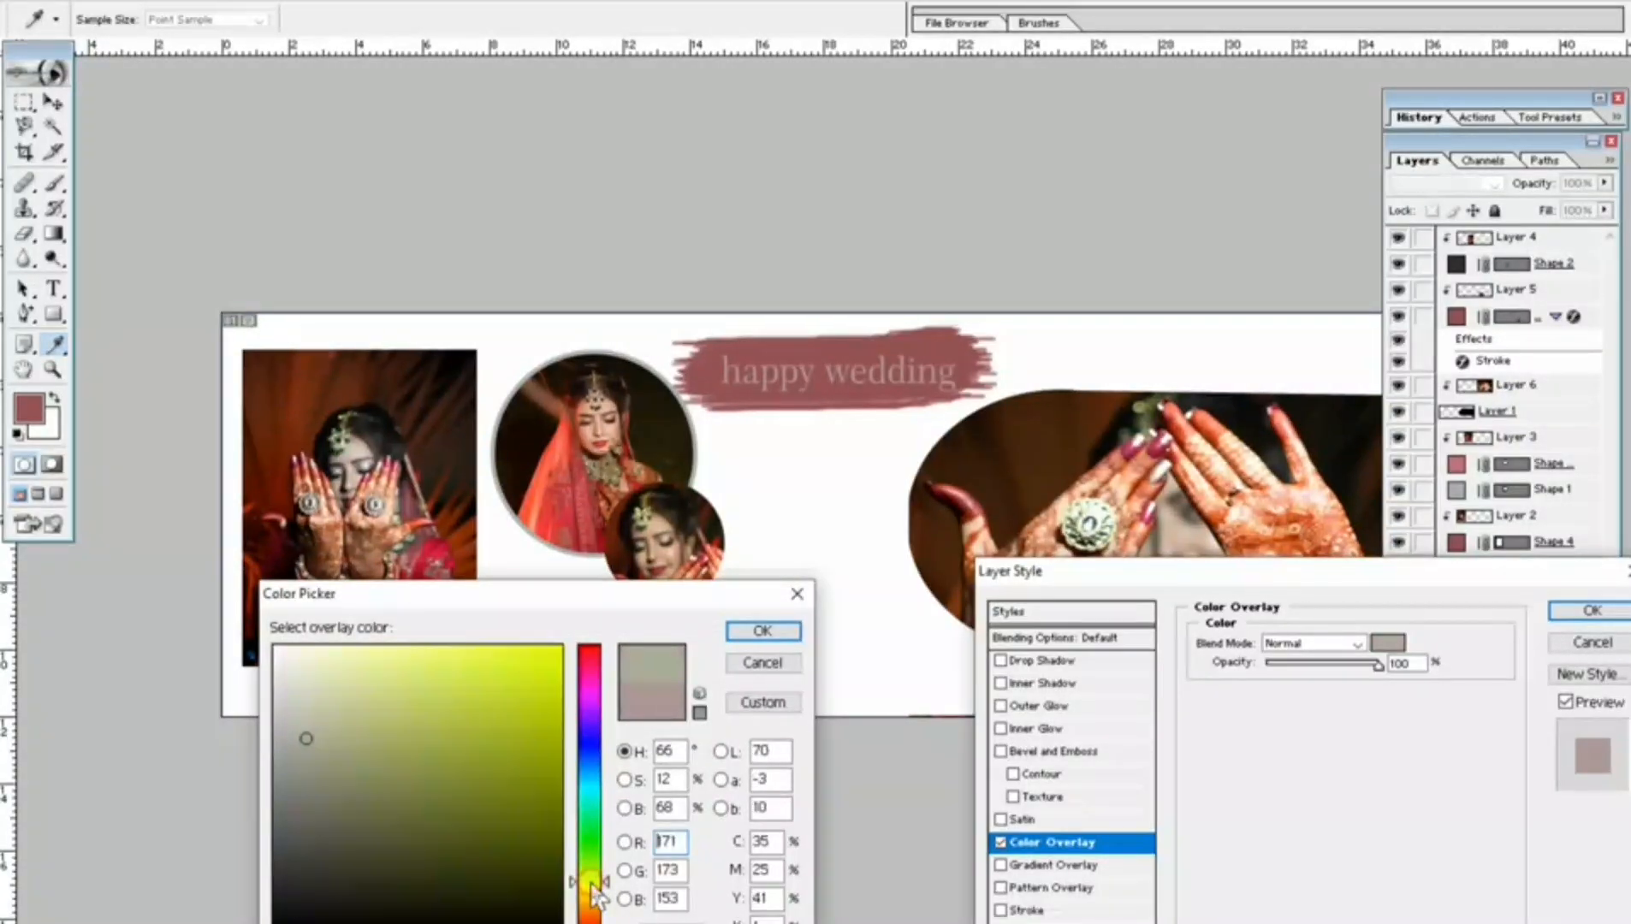
left_click(406, 694)
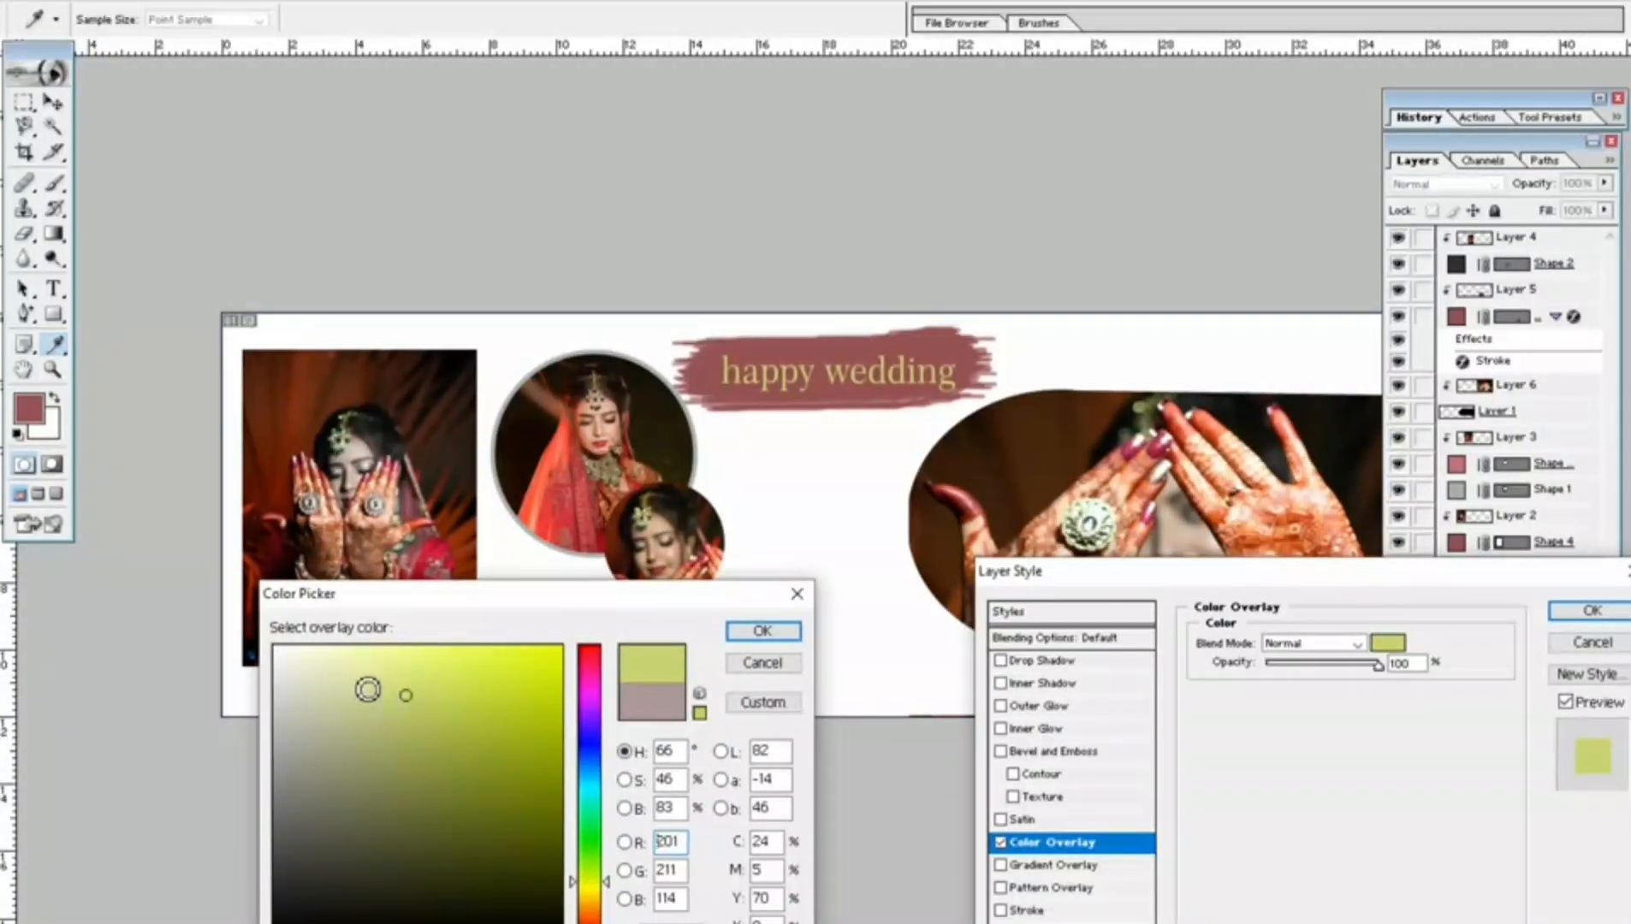
left_click(350, 717)
left_click(387, 786)
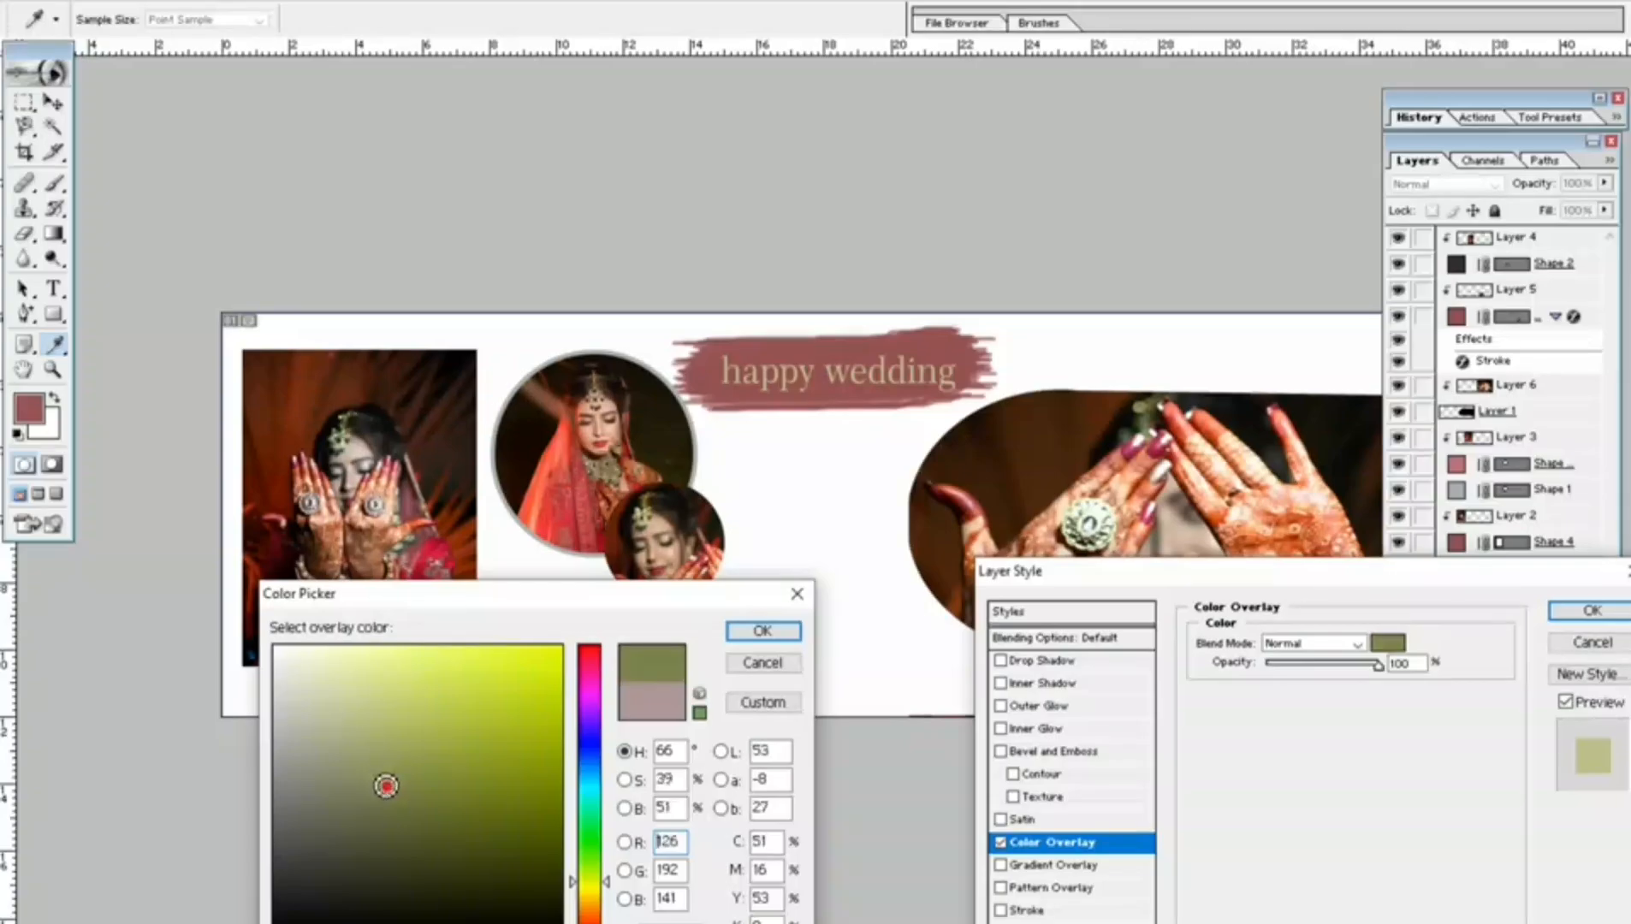
Set the "happy wedding" text's Color Overlay to light orange (RGB 243, 167, 99), apply the style and deselect the text.
left_click(582, 909)
left_click(488, 713)
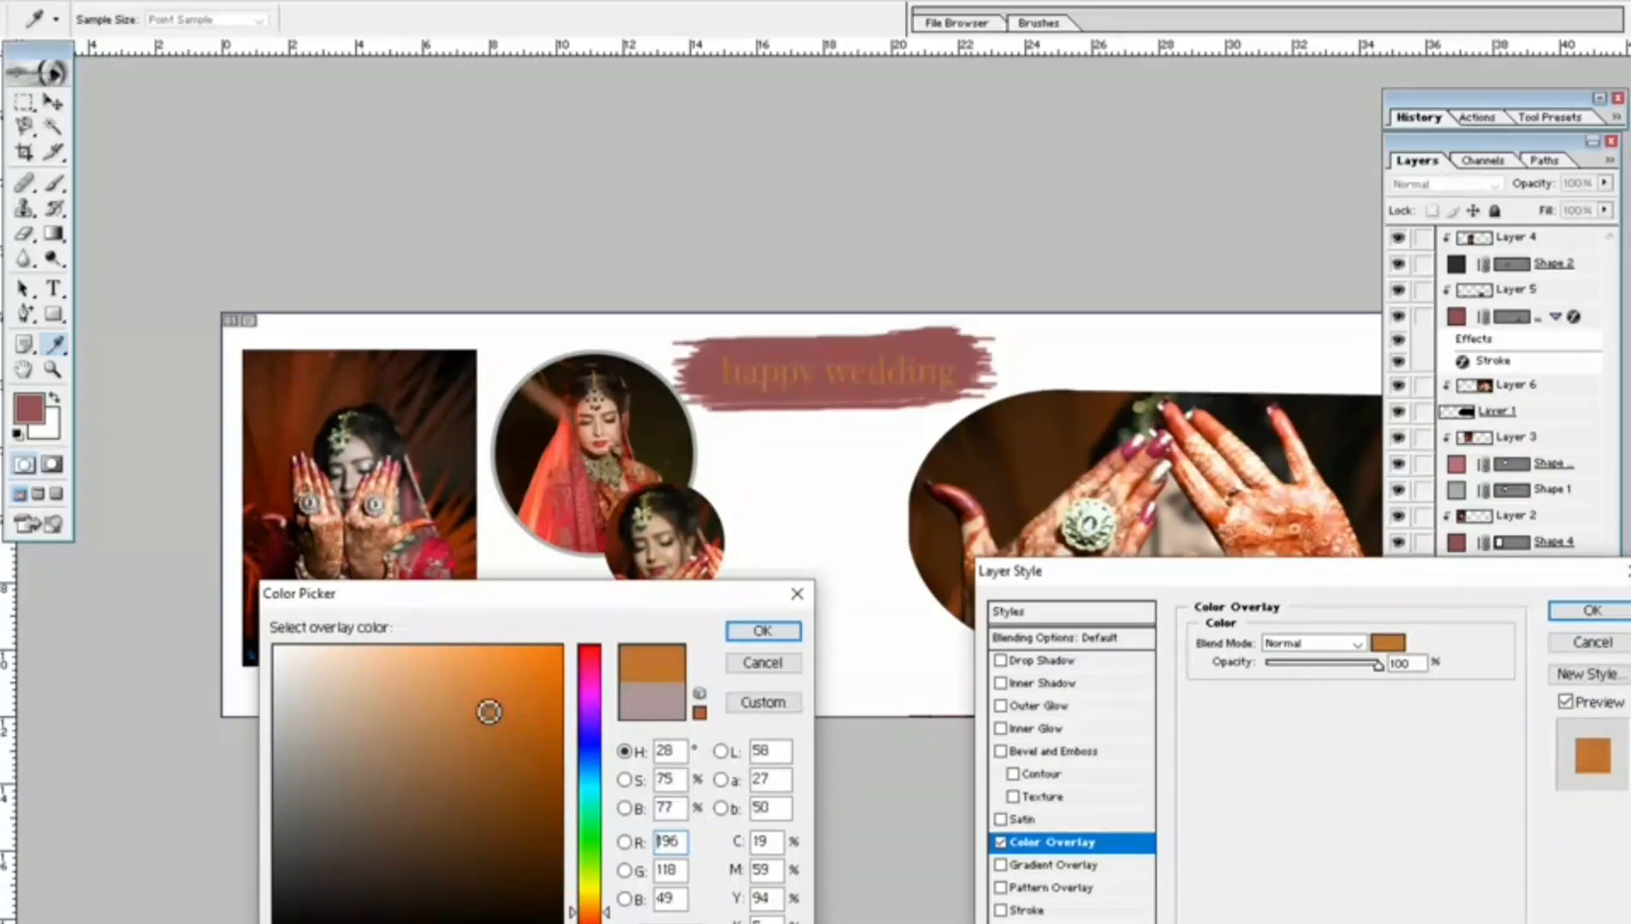
left_click(525, 664)
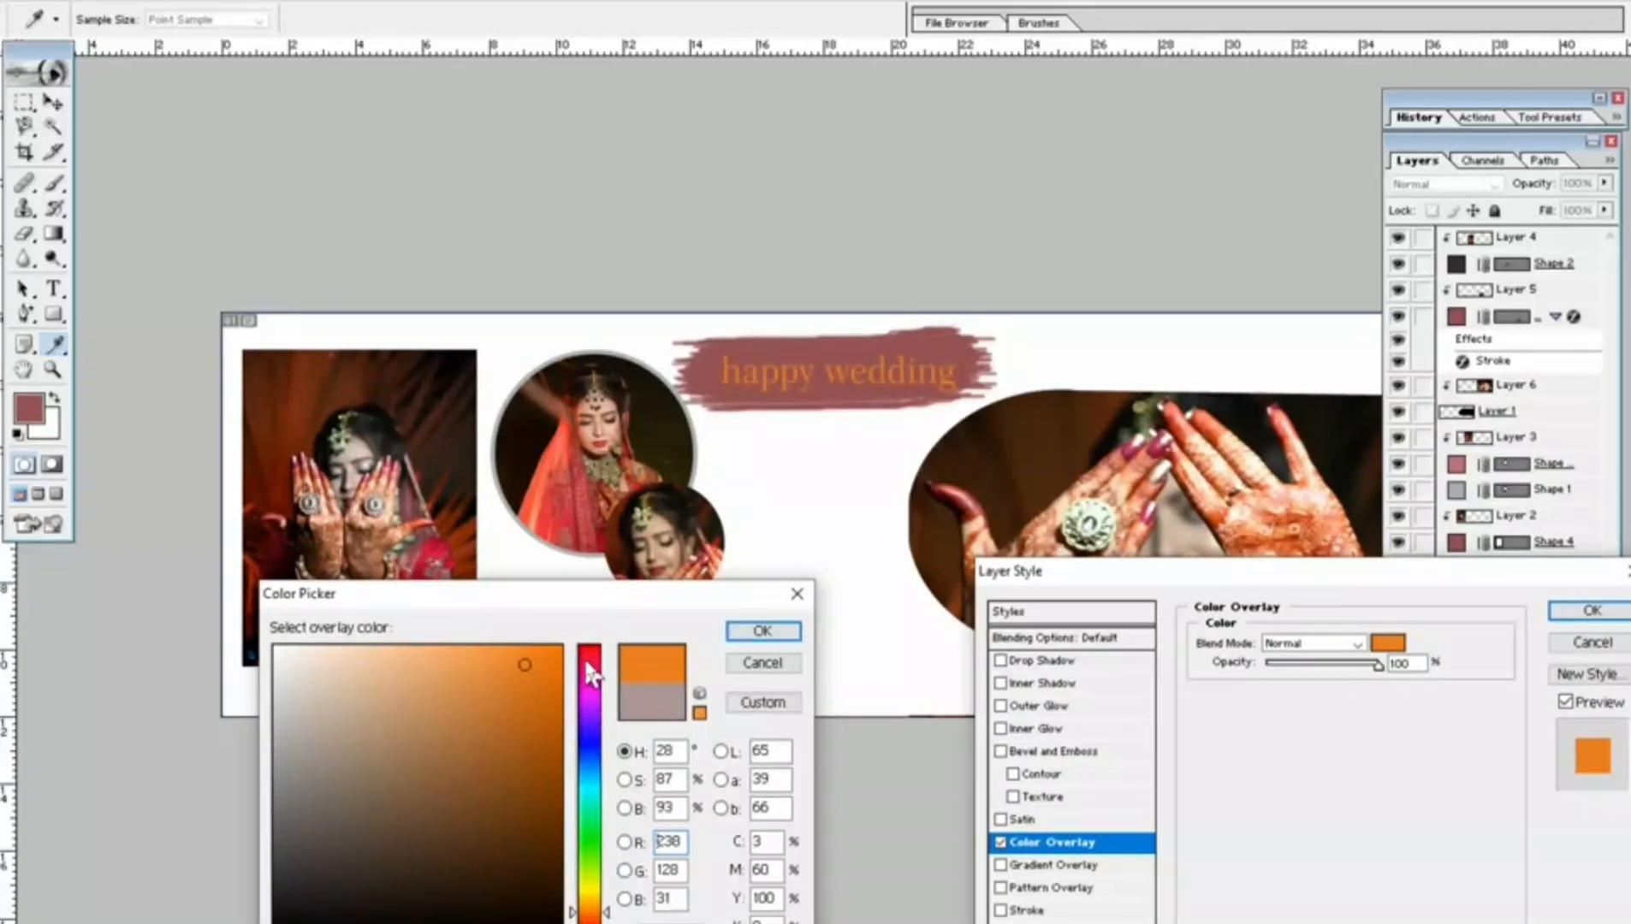
left_click(443, 659)
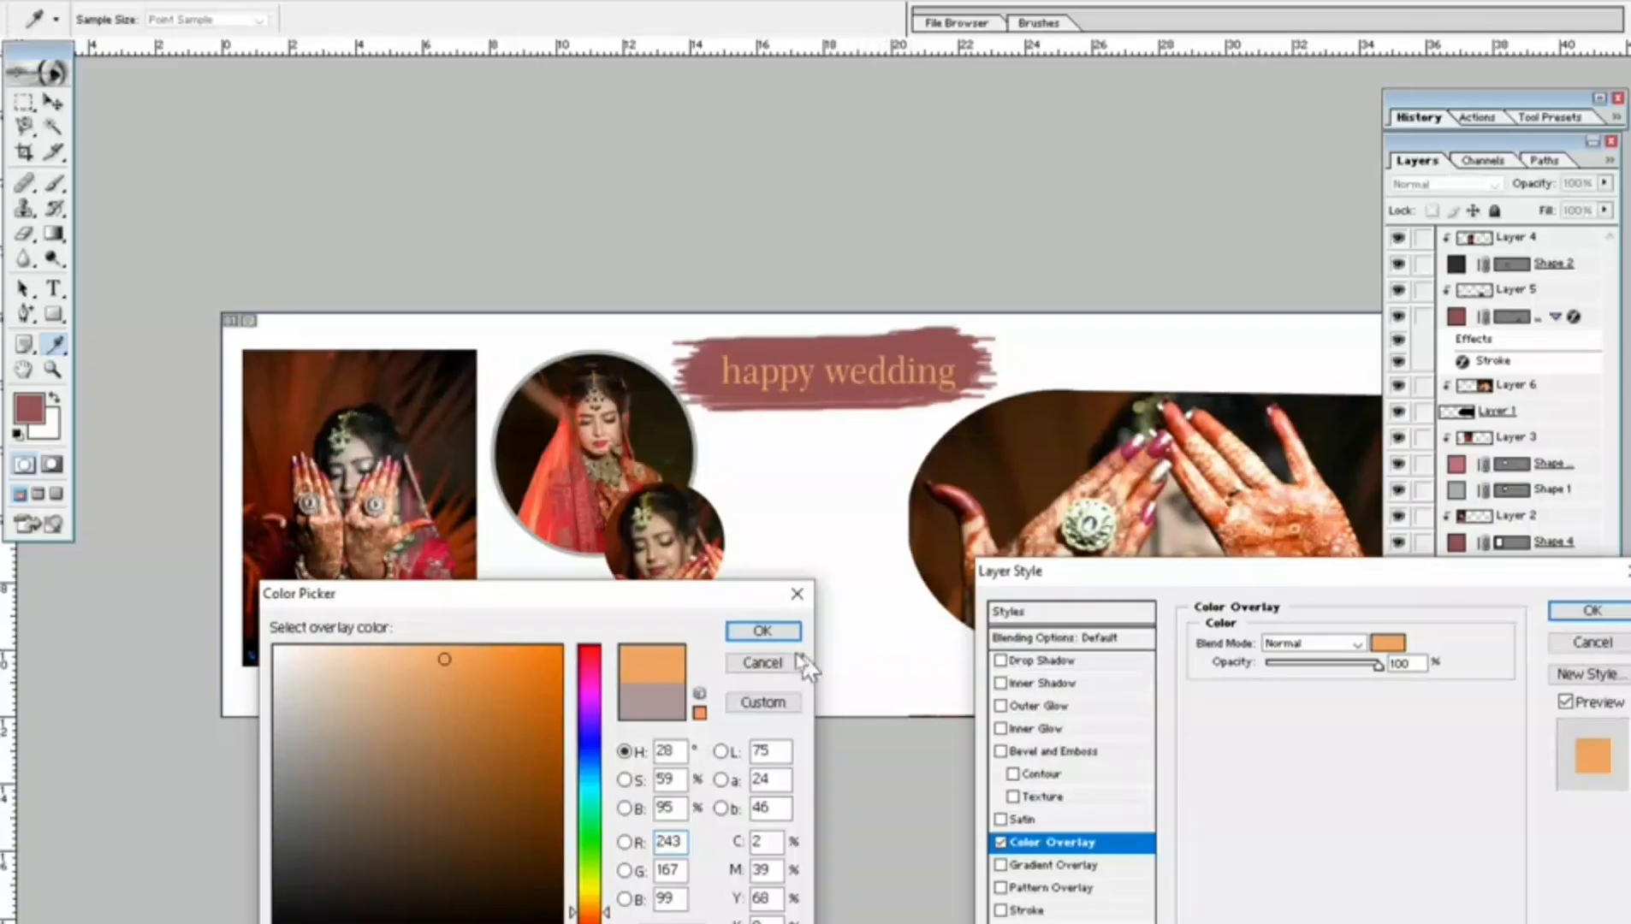
left_click(763, 631)
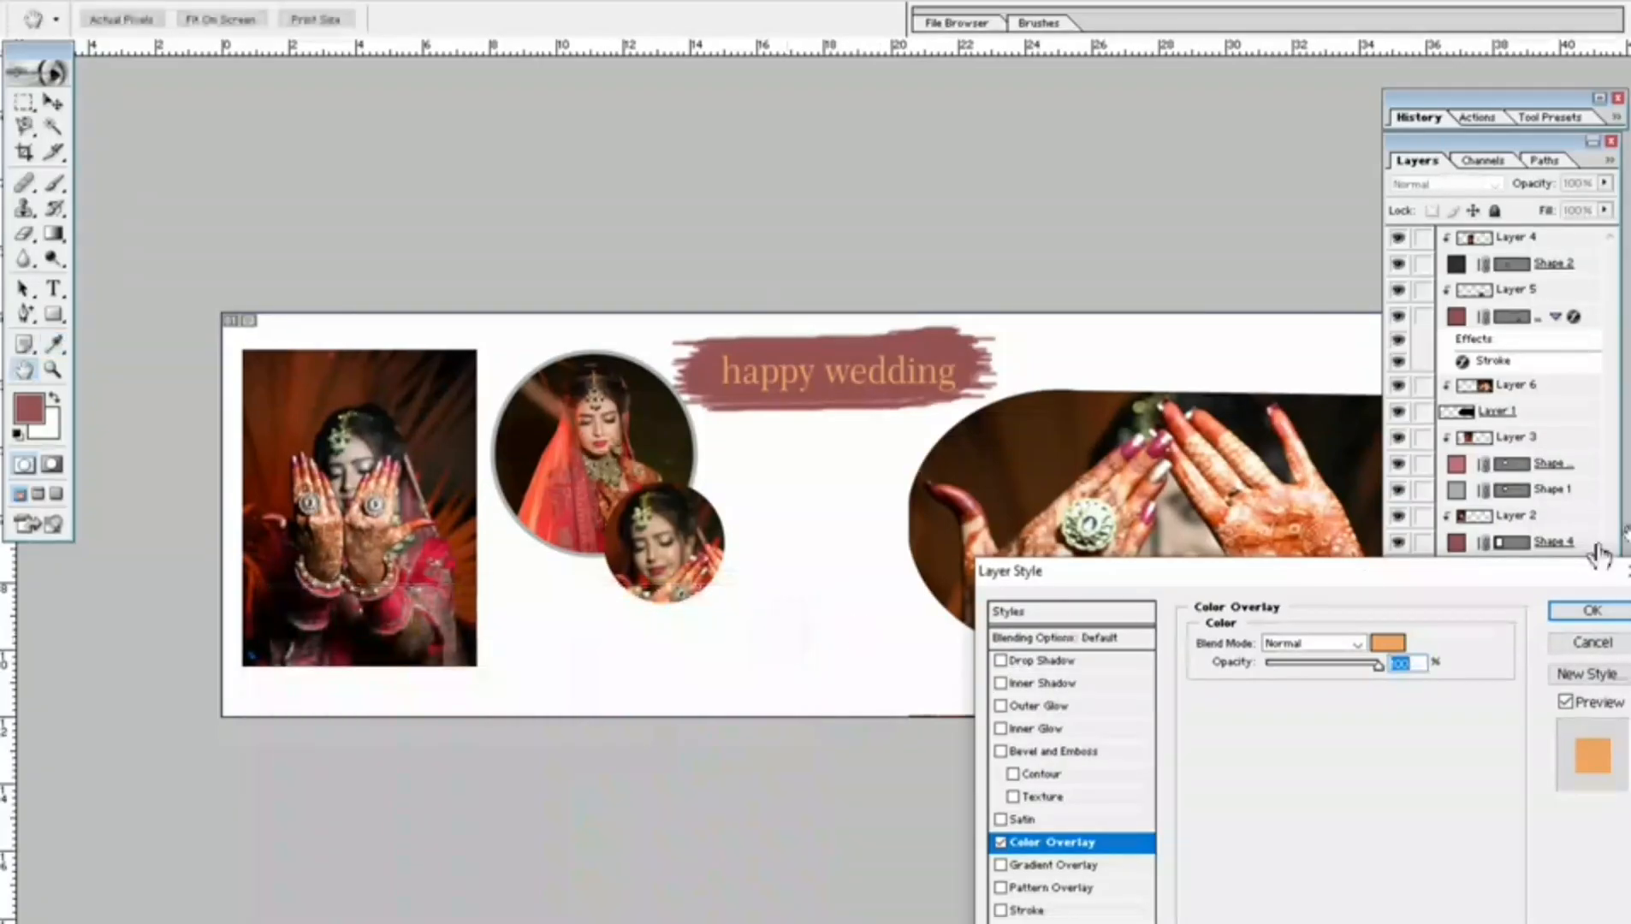
left_click(1590, 610)
left_click(840, 634)
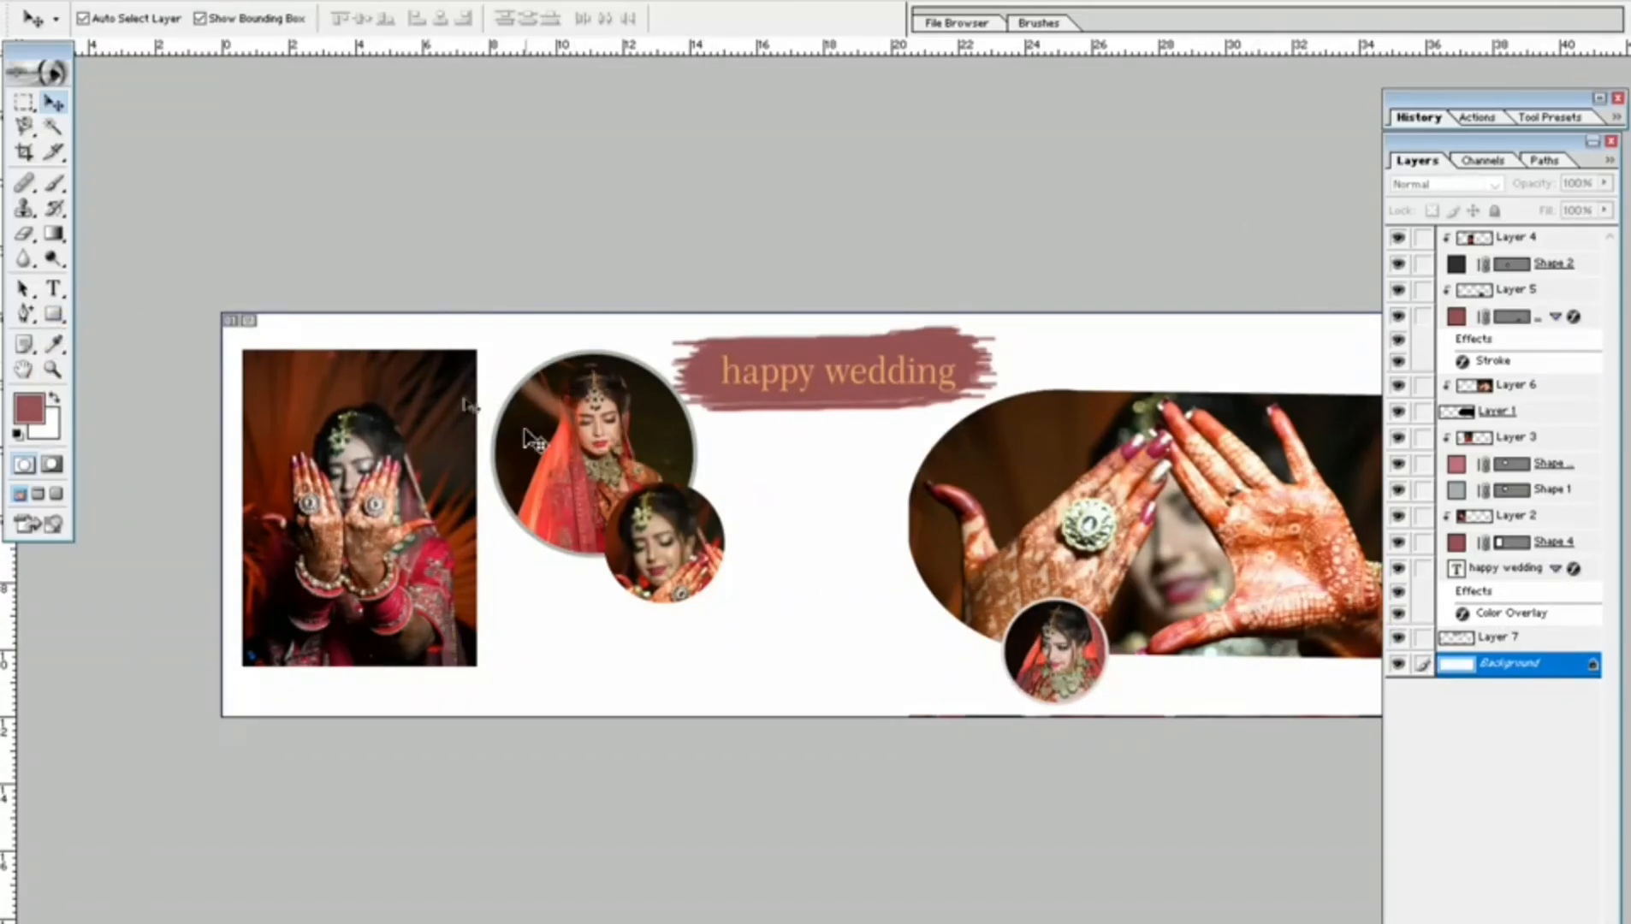
Draw two rose circles, about 1.7 cm and 1 cm wide, on one shape layer in the blank area beside the large hands photo.
left_click_drag(53, 314, 118, 354)
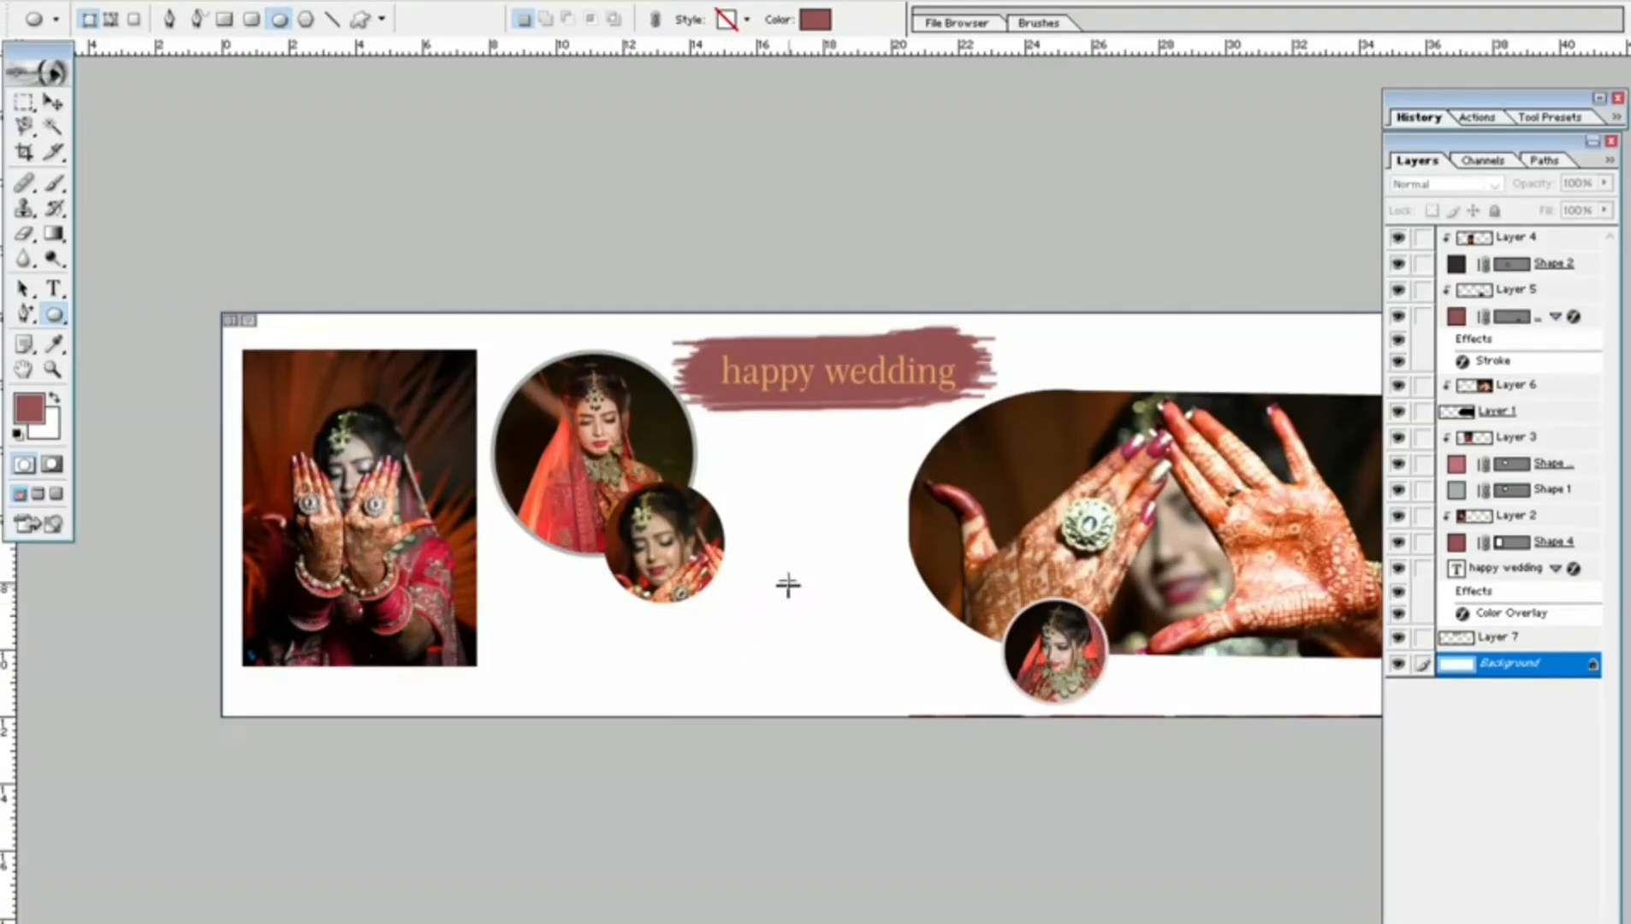
left_click_drag(788, 586, 853, 684)
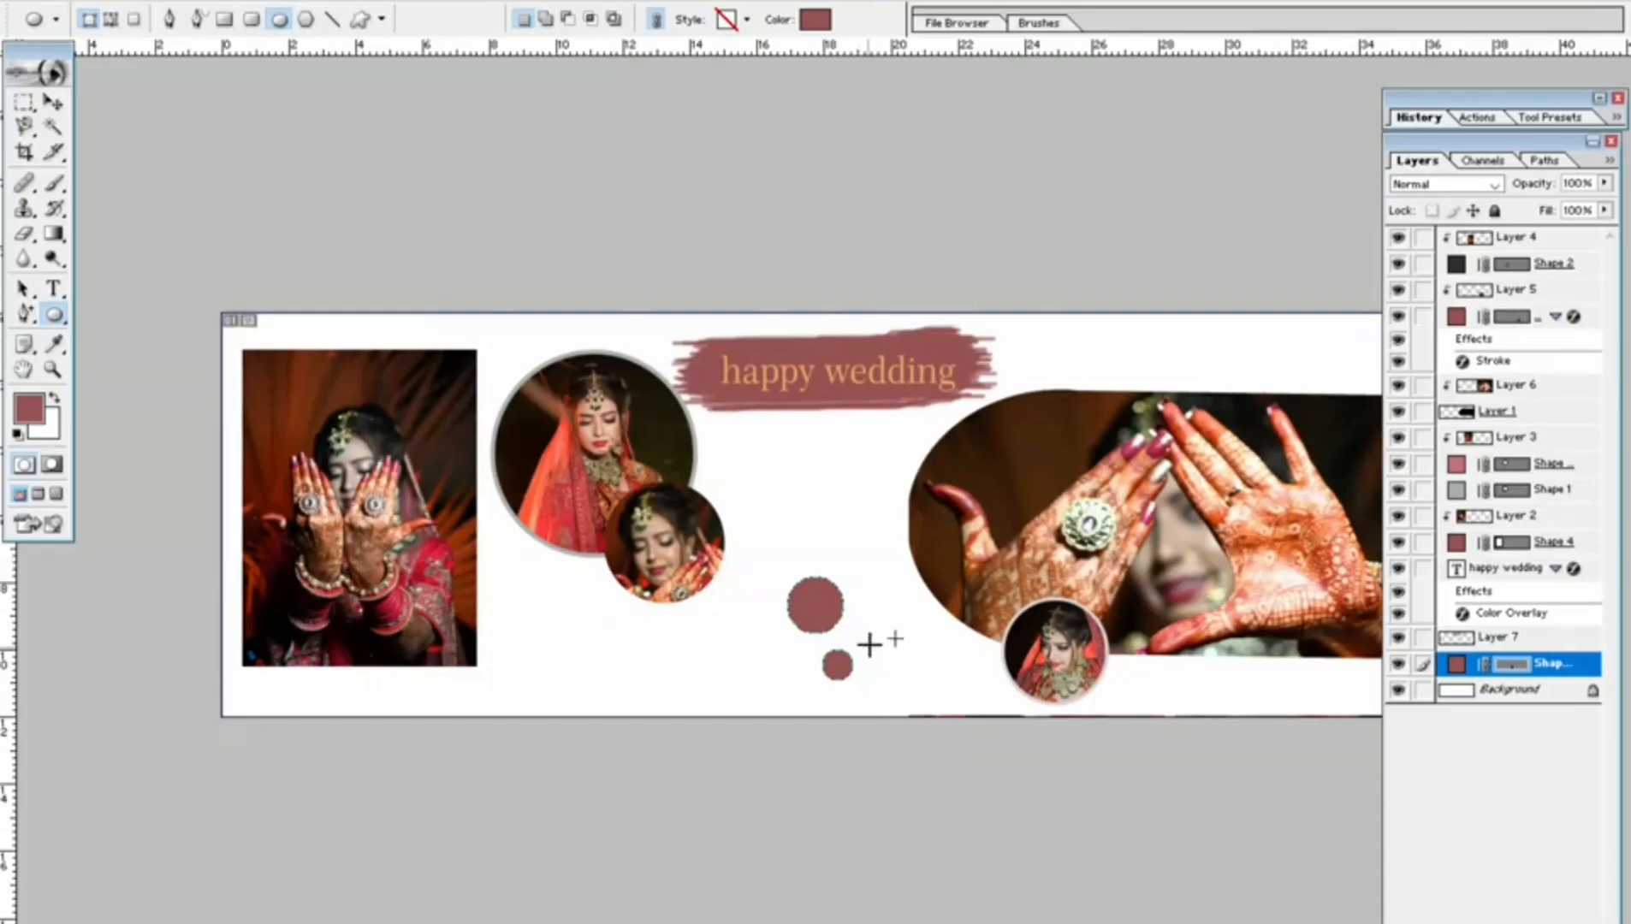
key("Return")
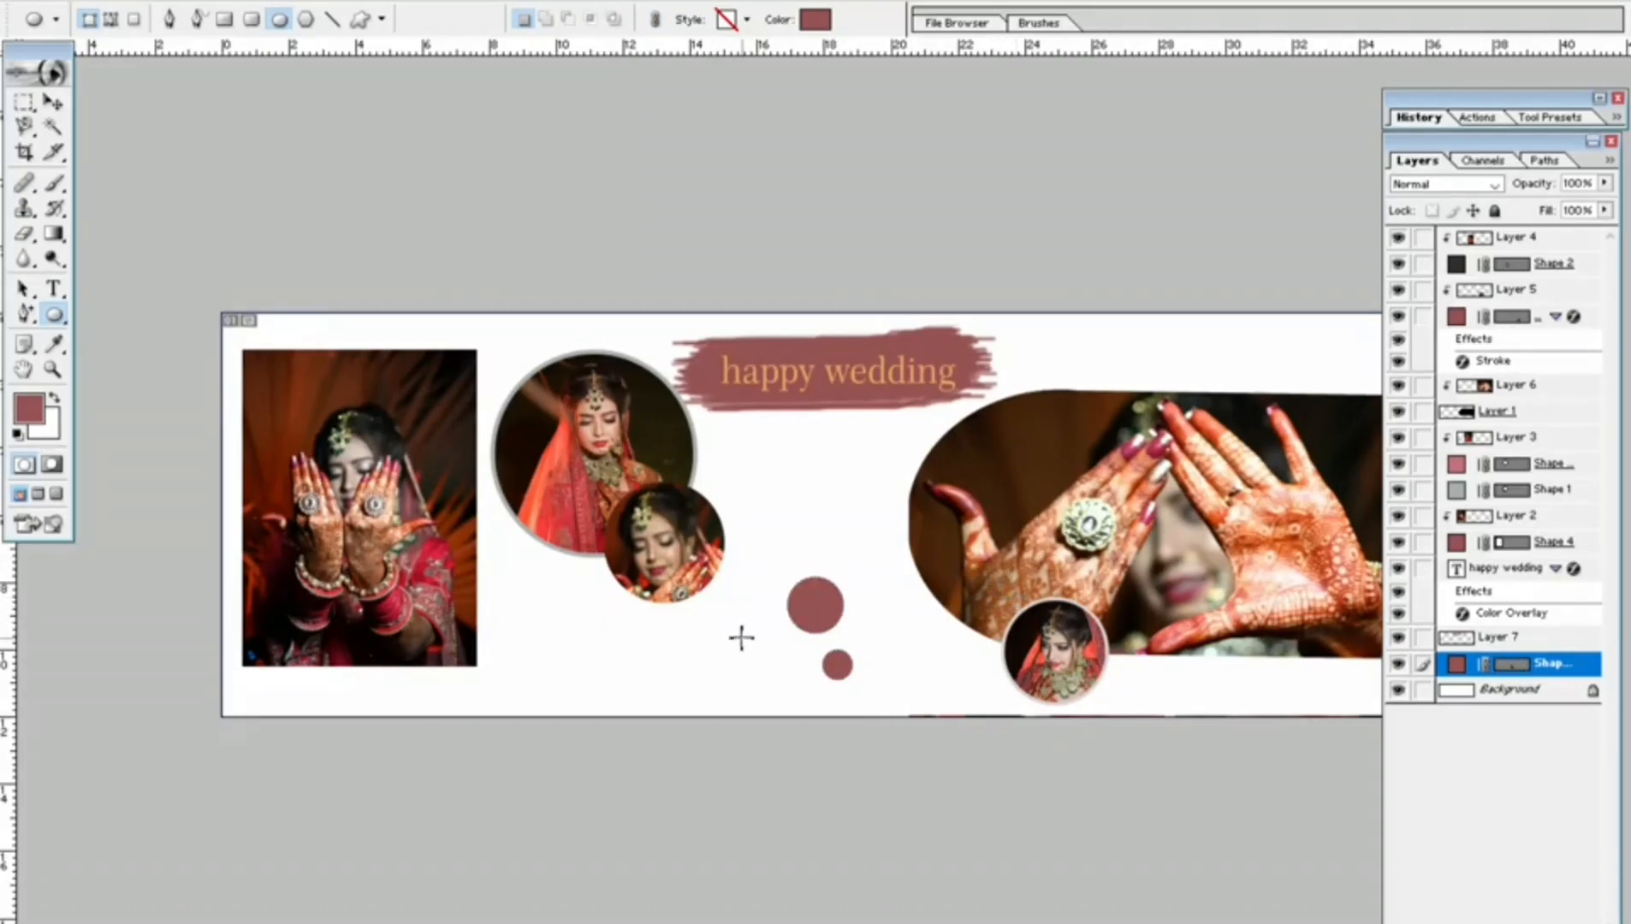
Apply a Color Overlay in bright red (RGB 244, 22, 22) to the shape layer with the two circles and deselect it.
left_click(53, 101)
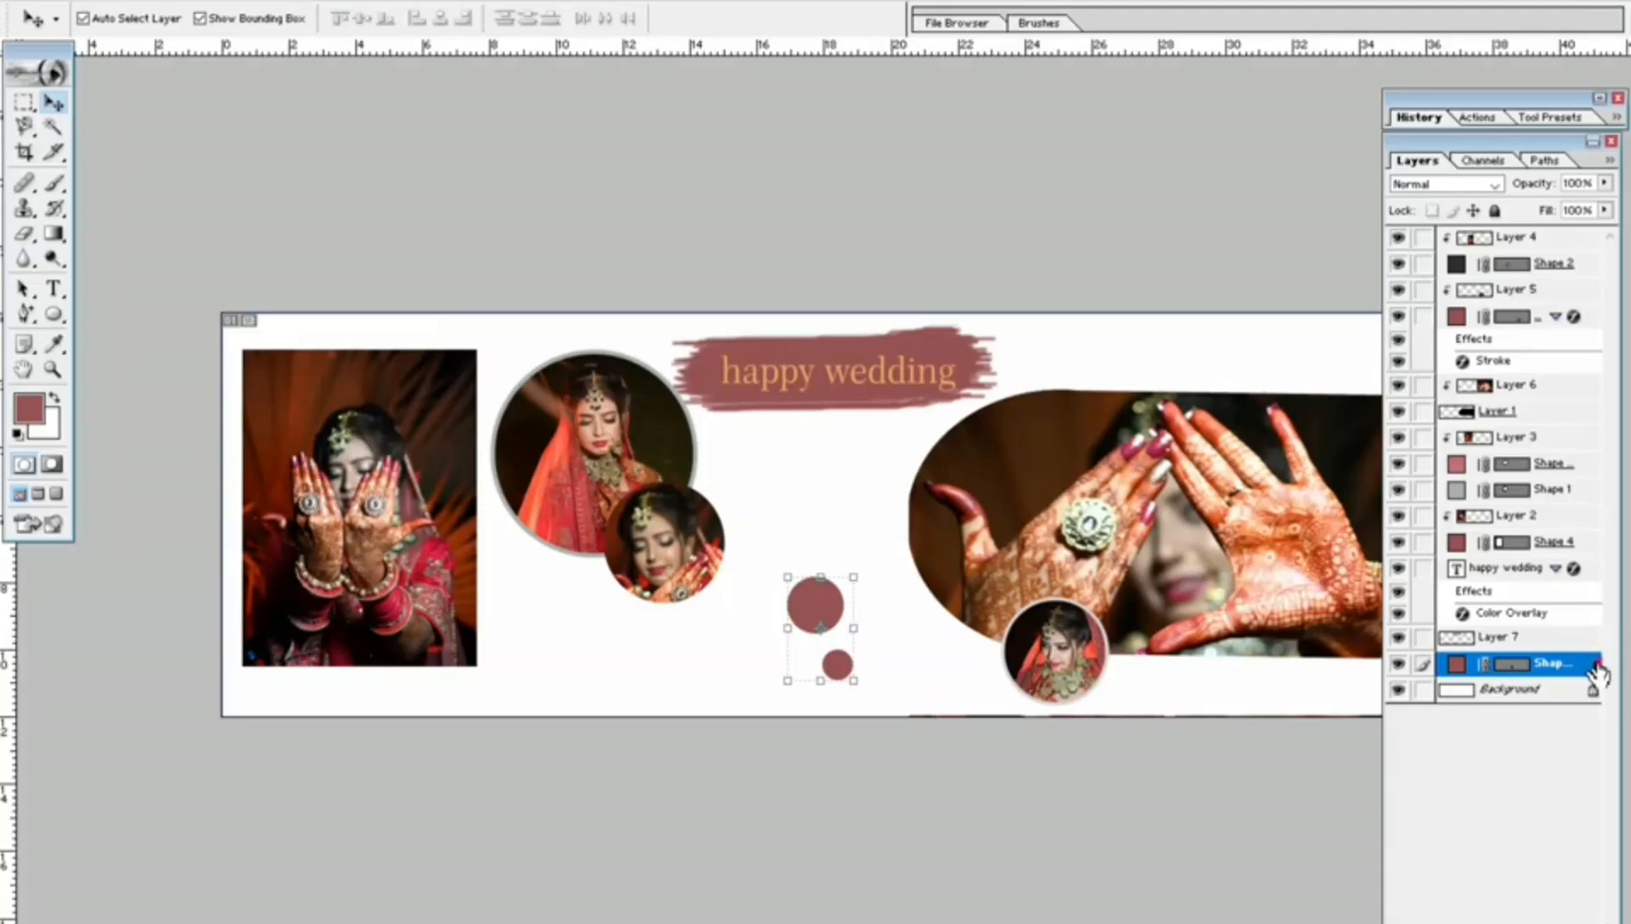
double_click(1591, 665)
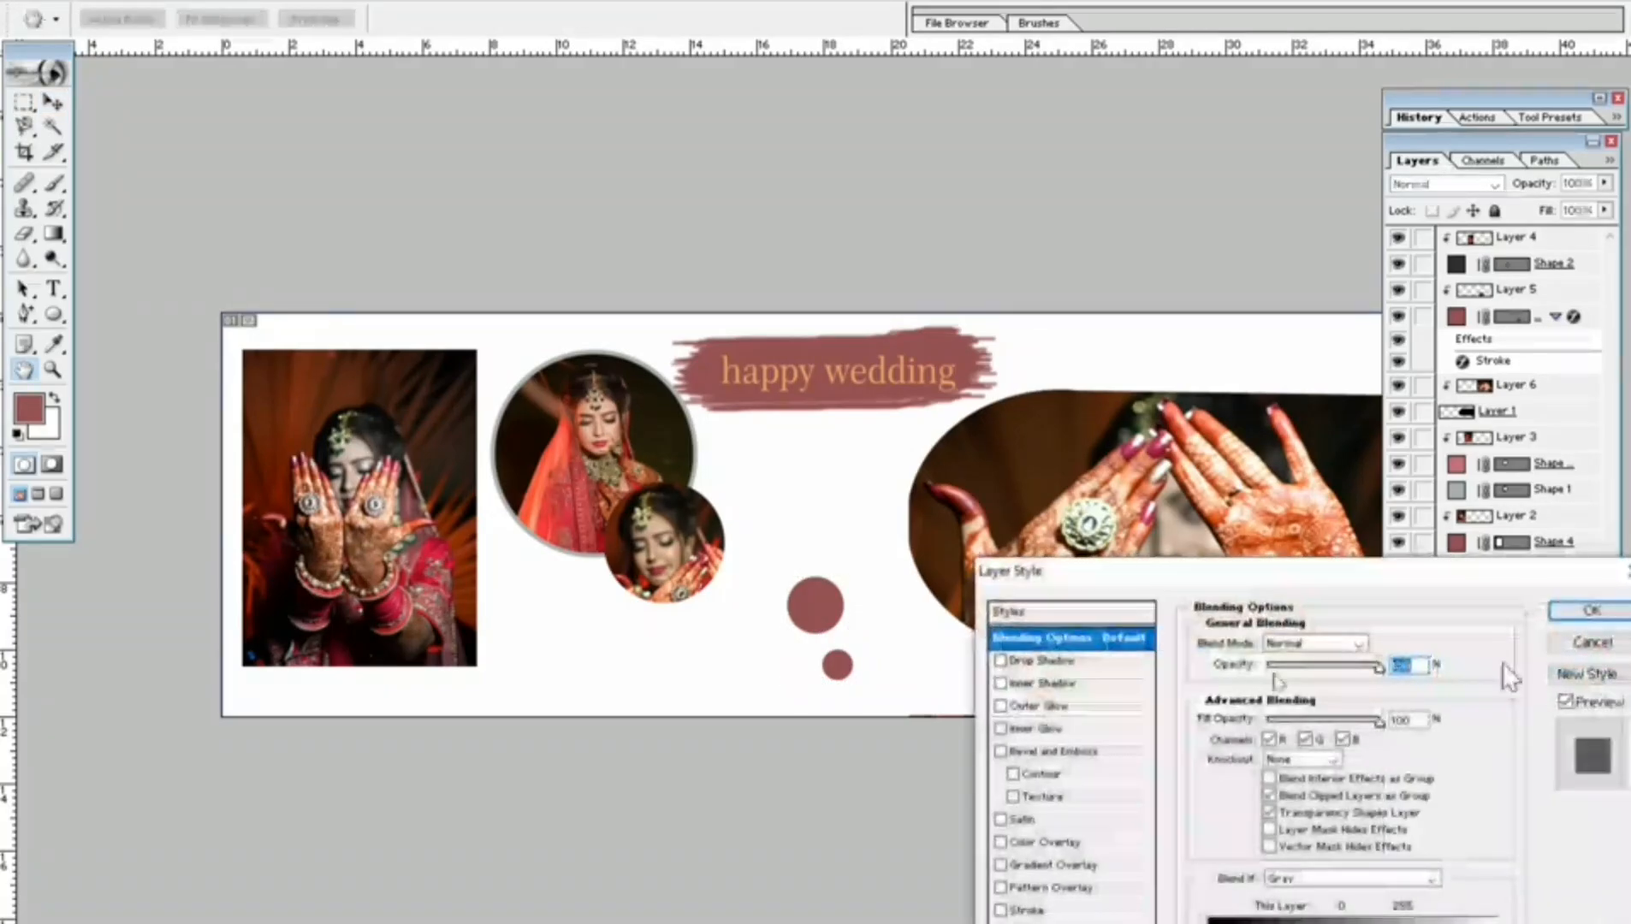
left_click(1031, 843)
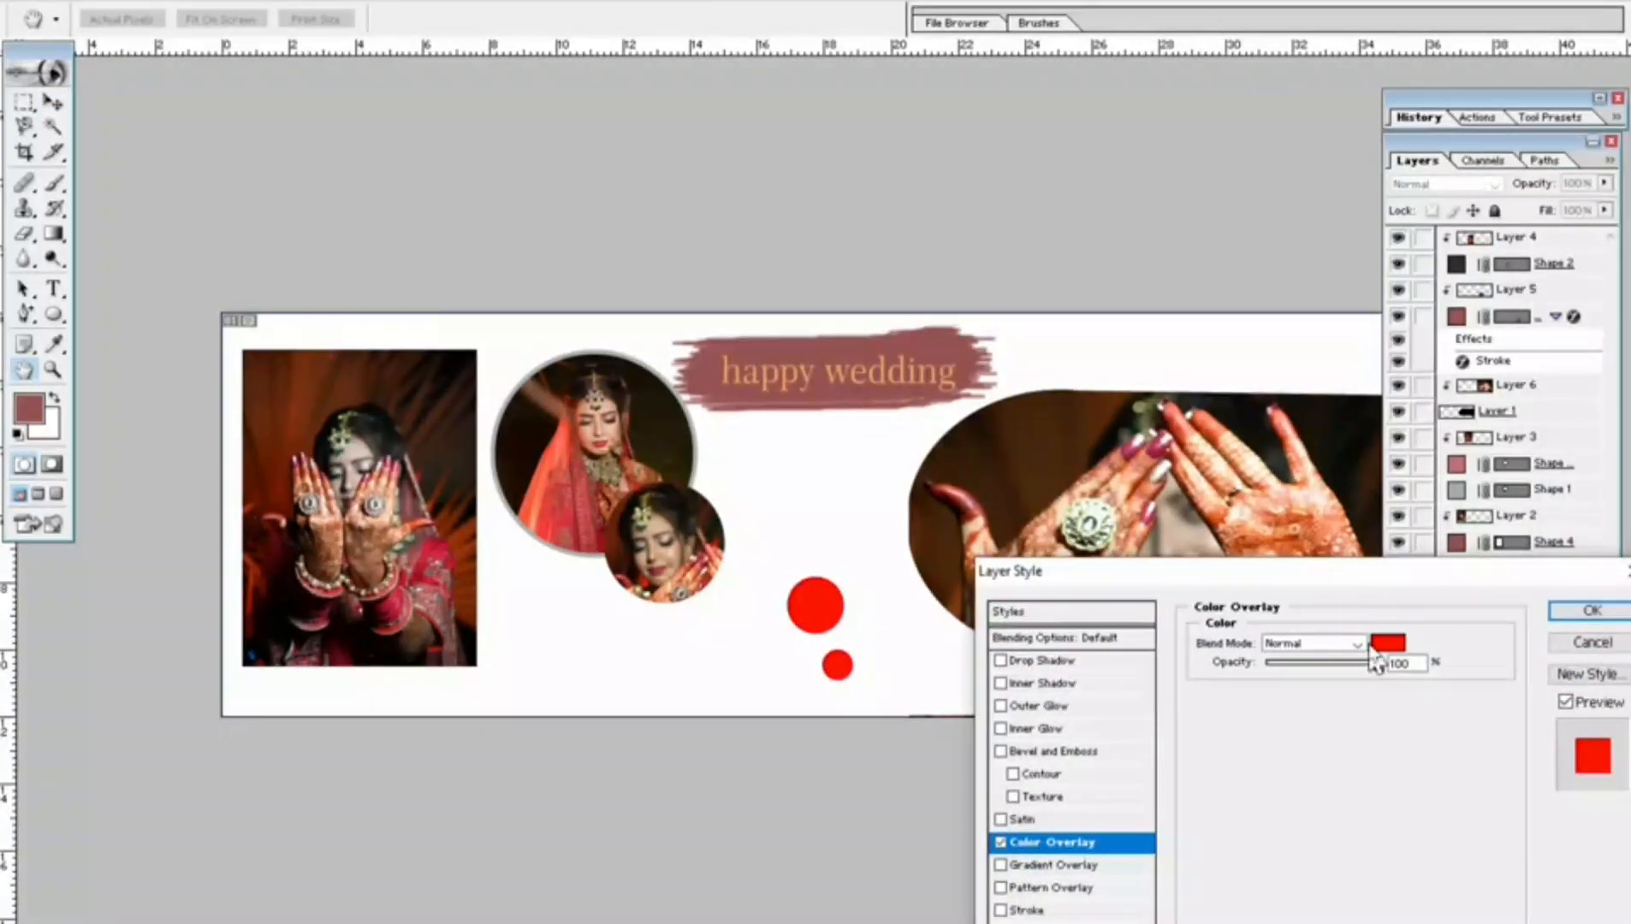
left_click(1387, 643)
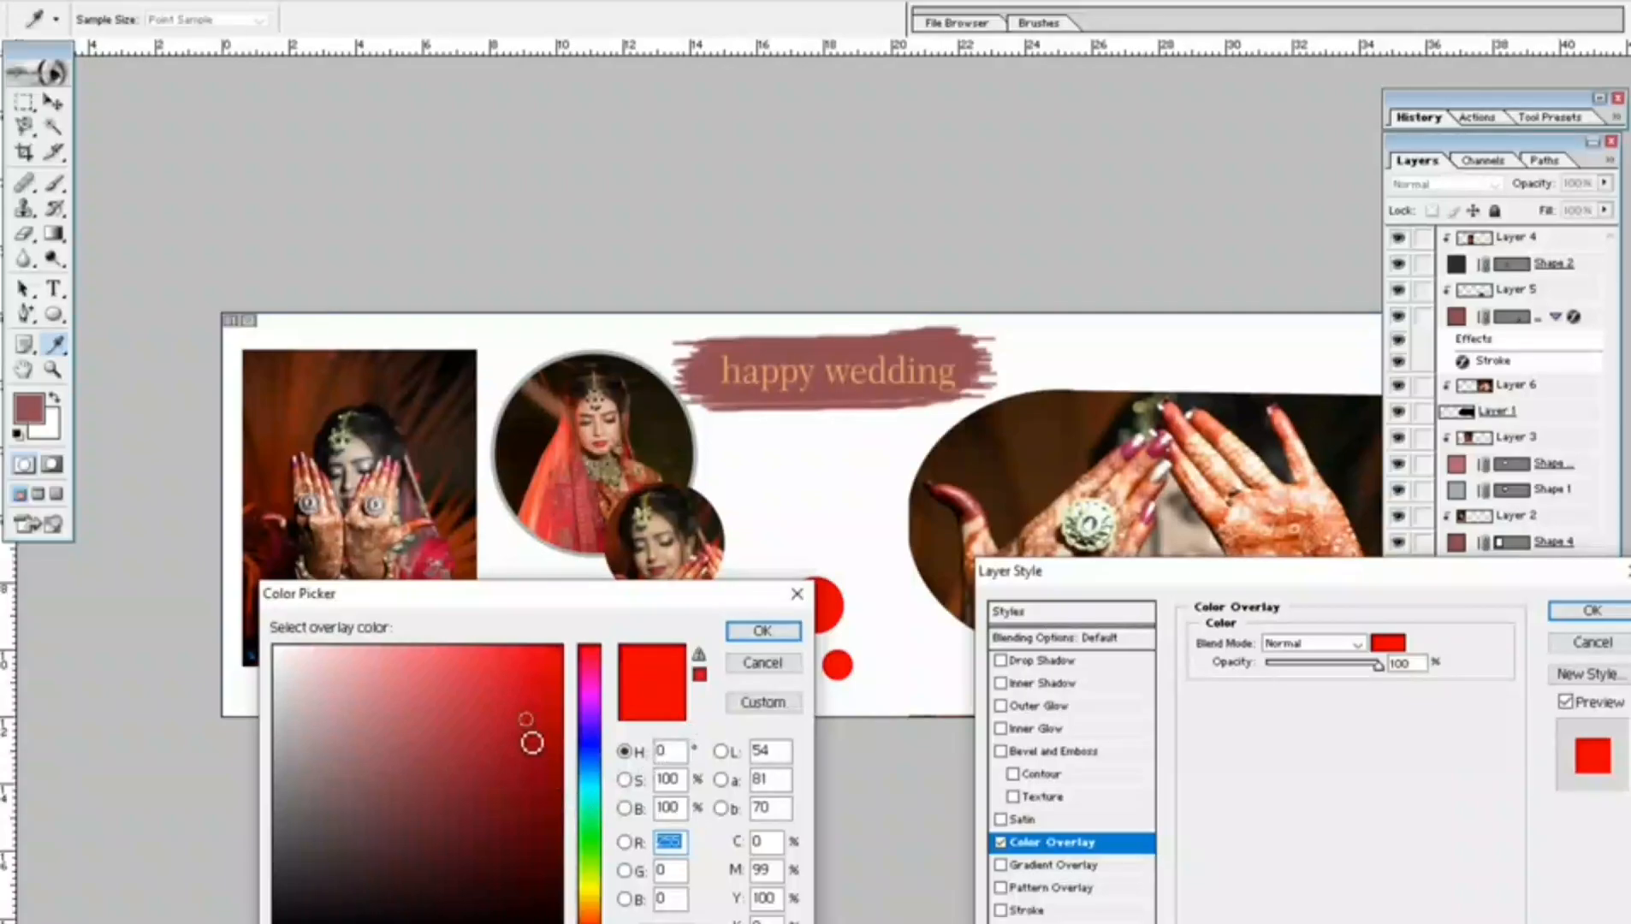
left_click(535, 658)
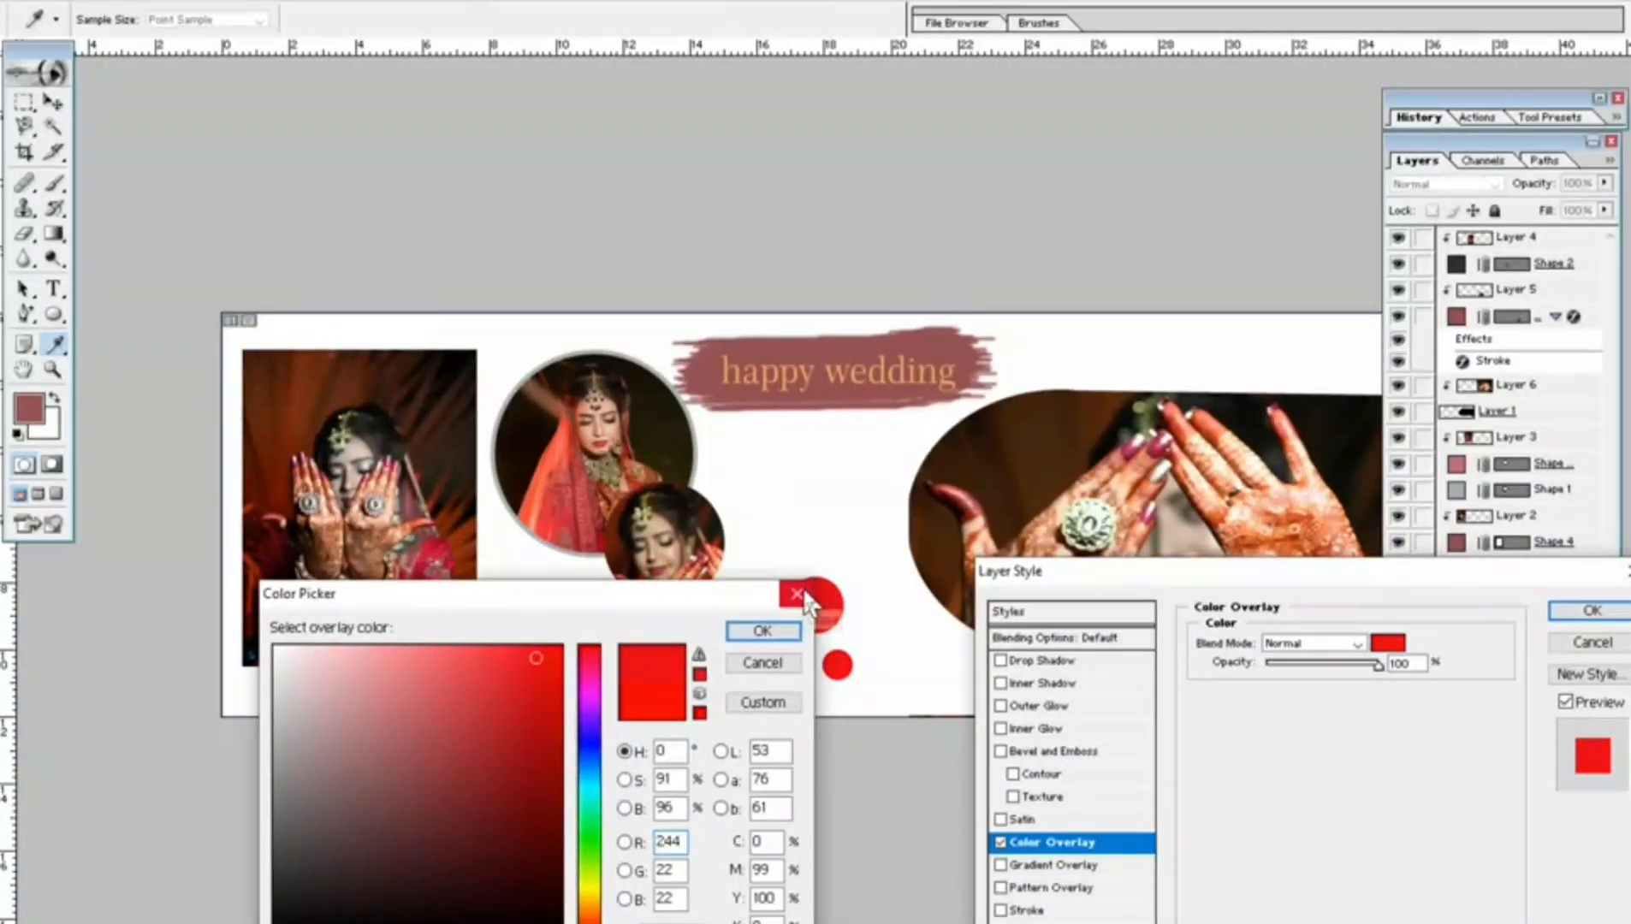
left_click(763, 631)
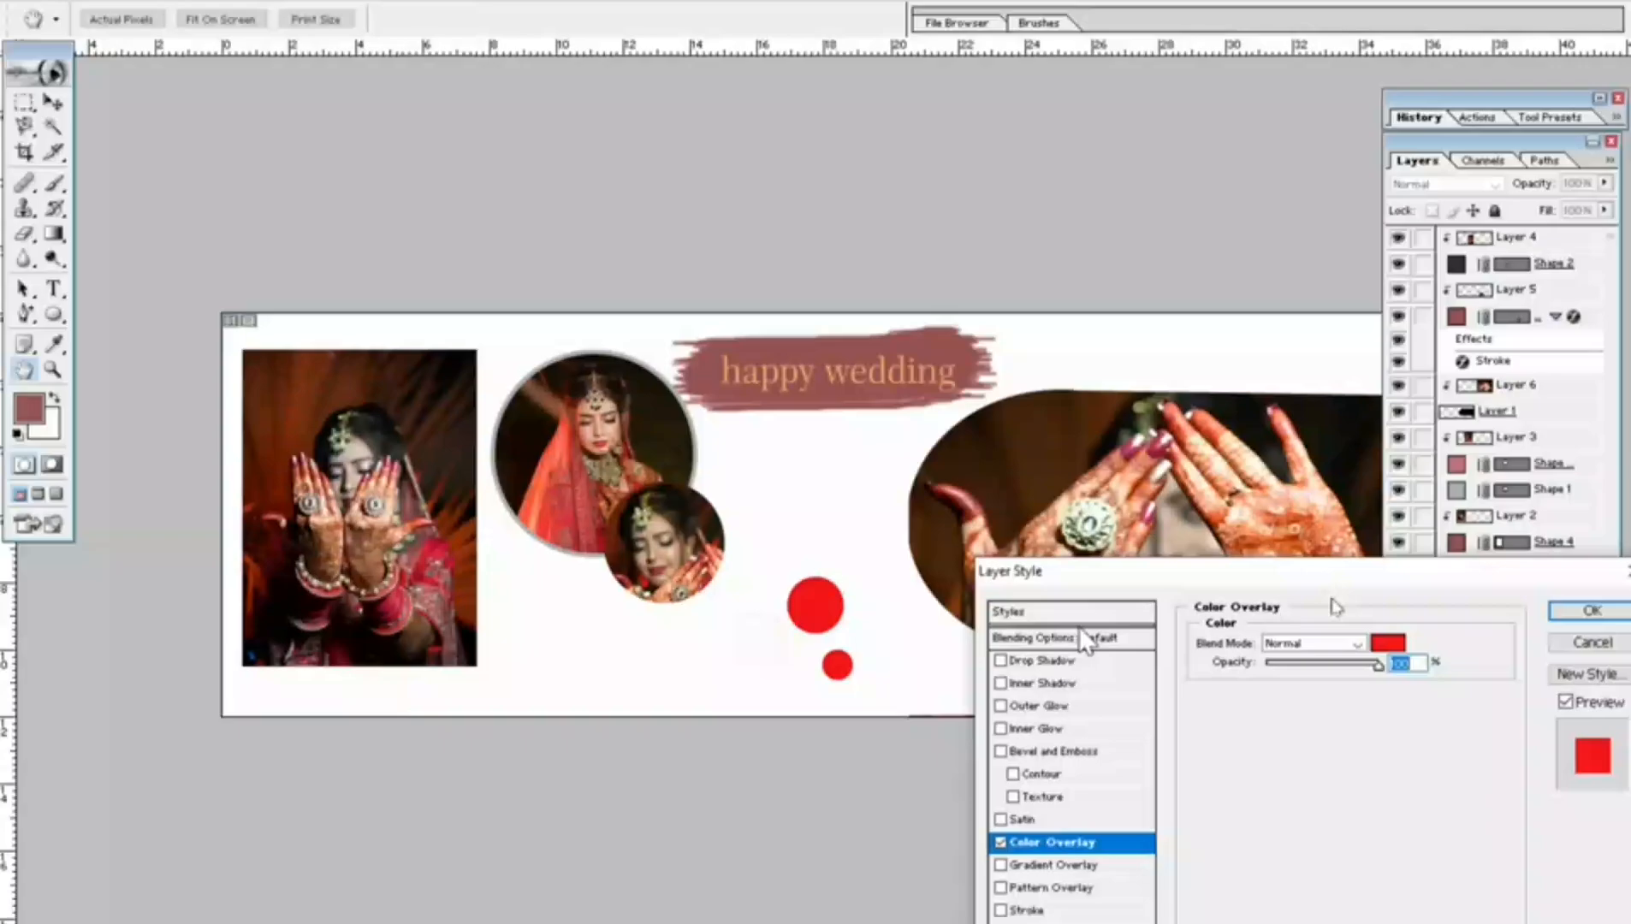
left_click(1593, 609)
key("v")
left_click(993, 711)
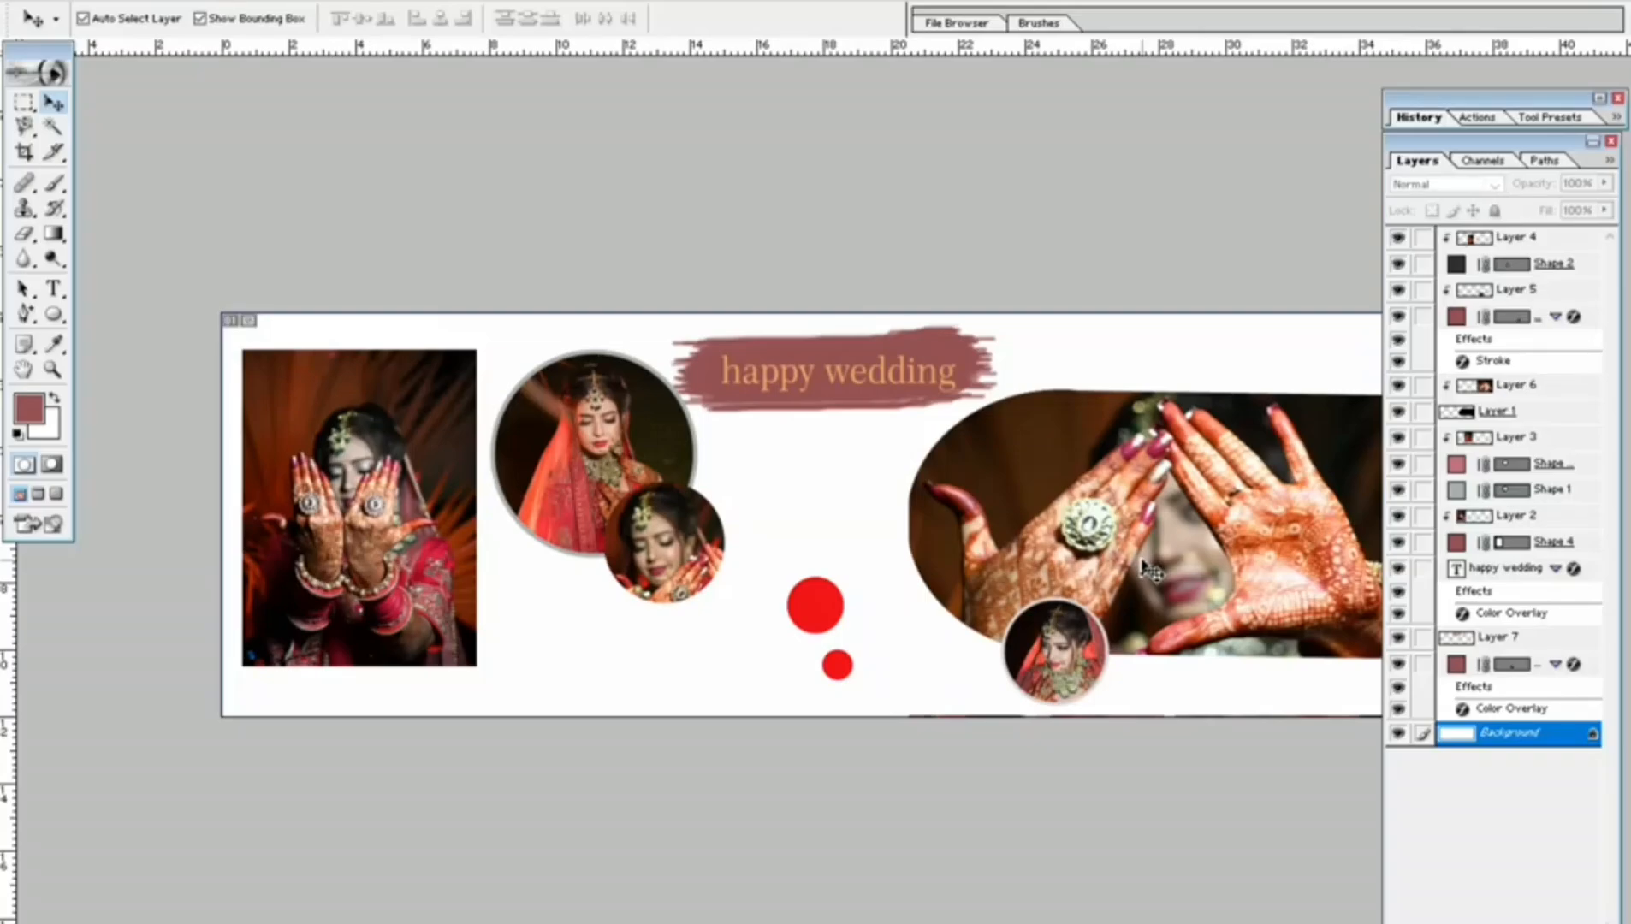
key("ctrl+minus")
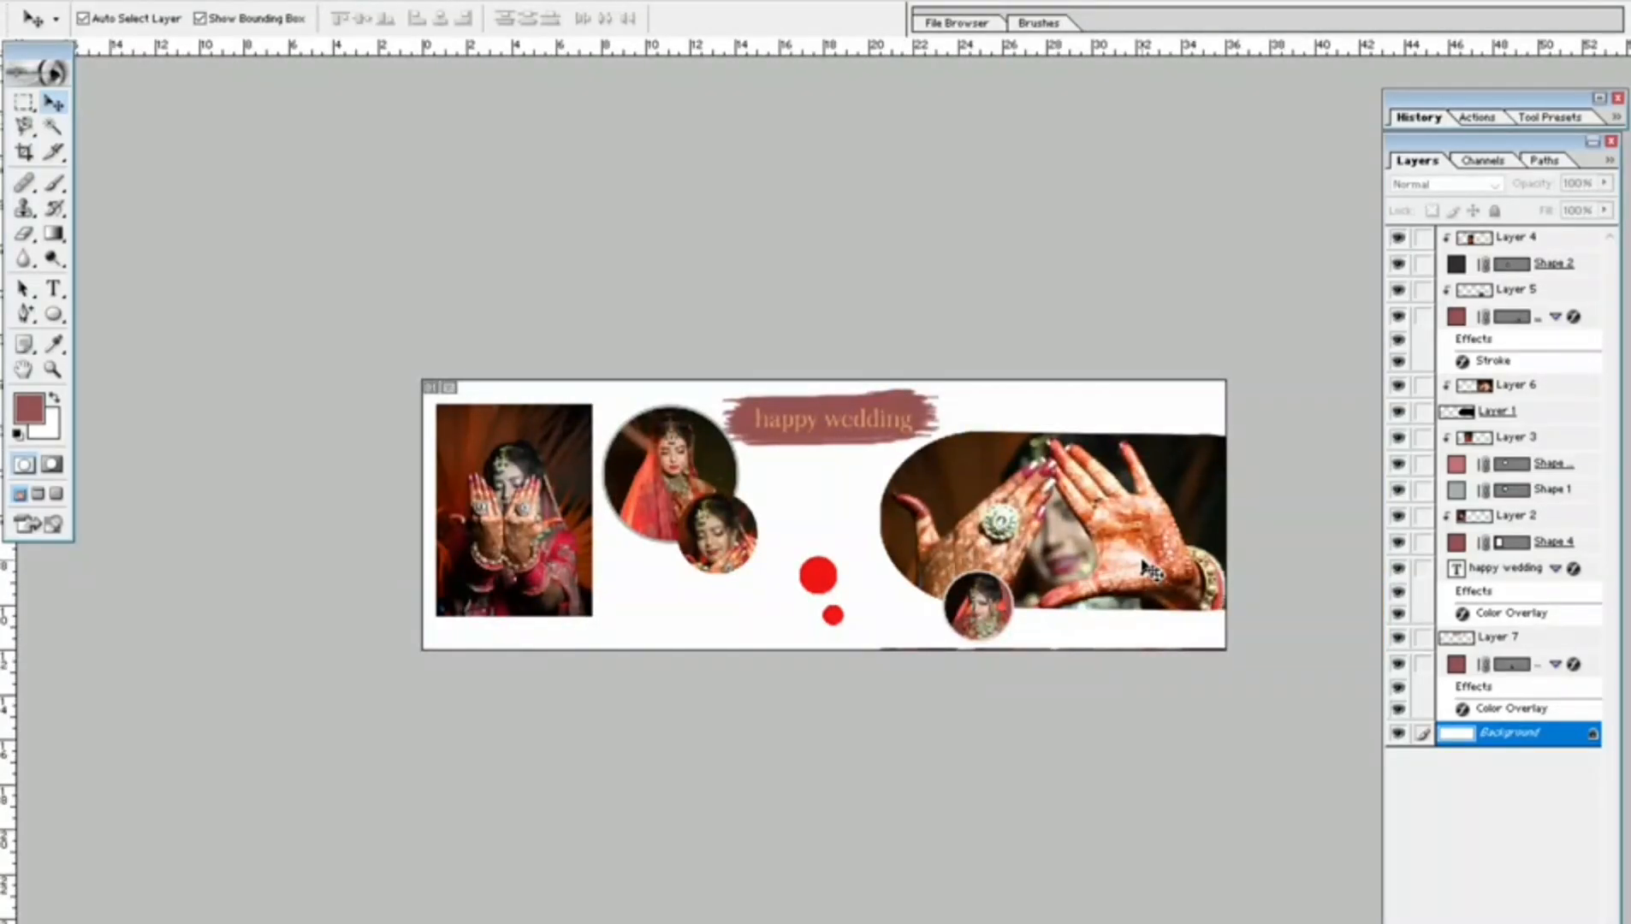